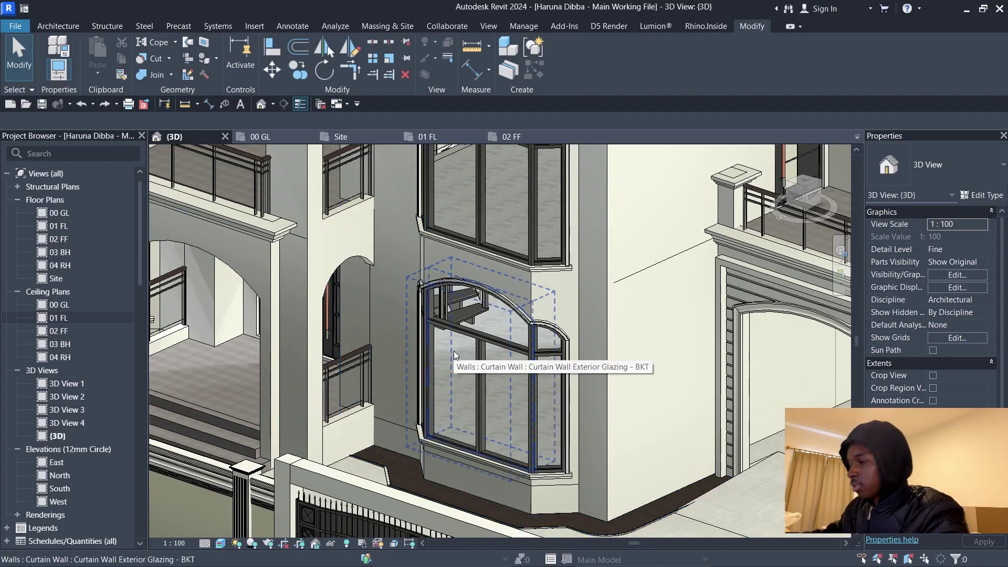
pyautogui.scroll(-4, 421, 323)
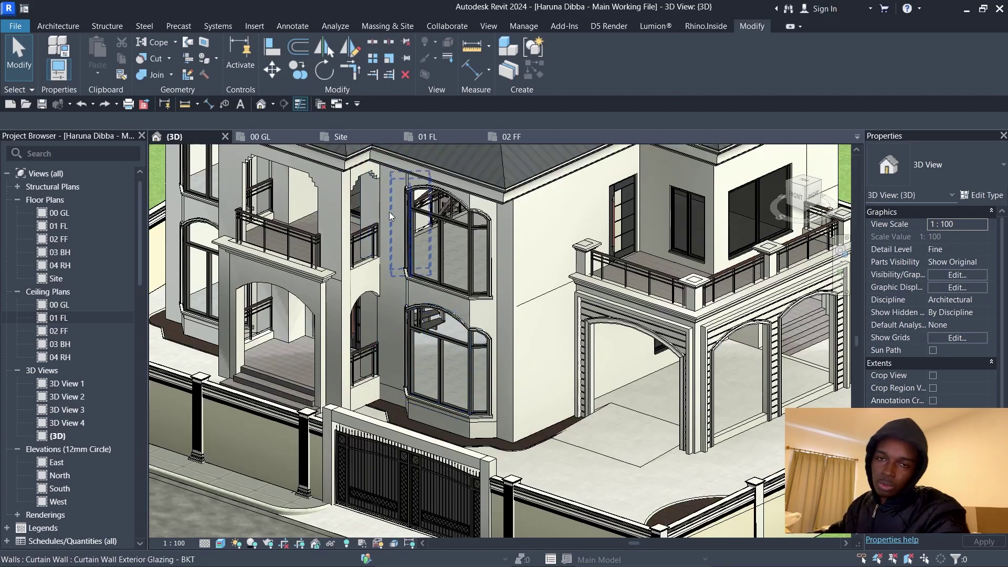
pyautogui.scroll(6, 431, 210)
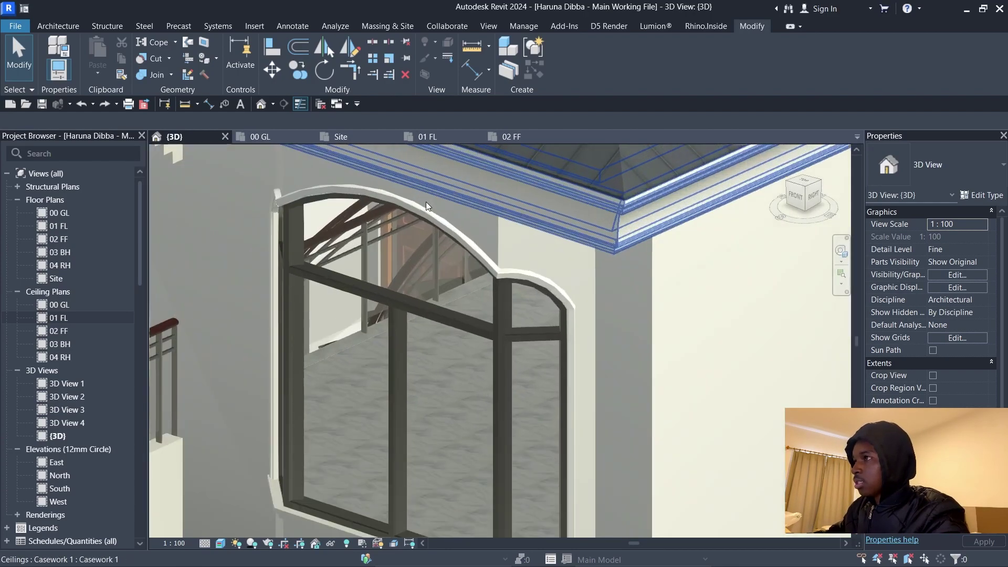
pyautogui.scroll(-6, 472, 237)
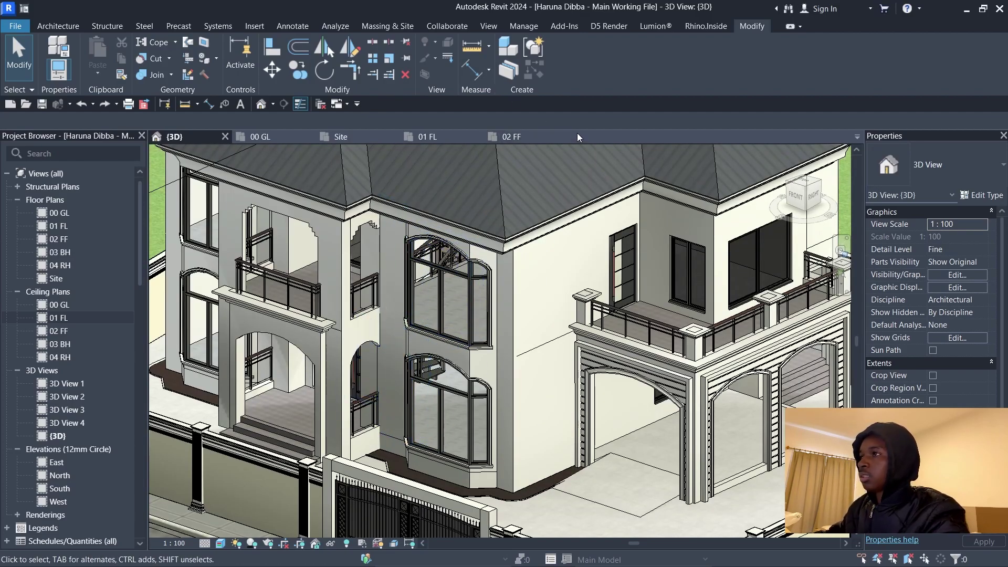
pyautogui.click(13, 25)
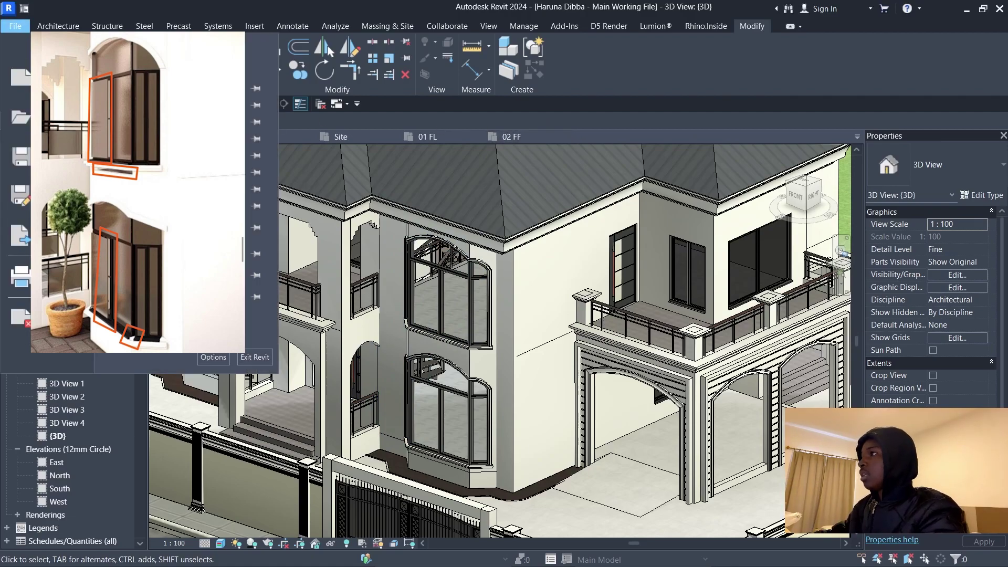
pyautogui.moveTo(52, 117)
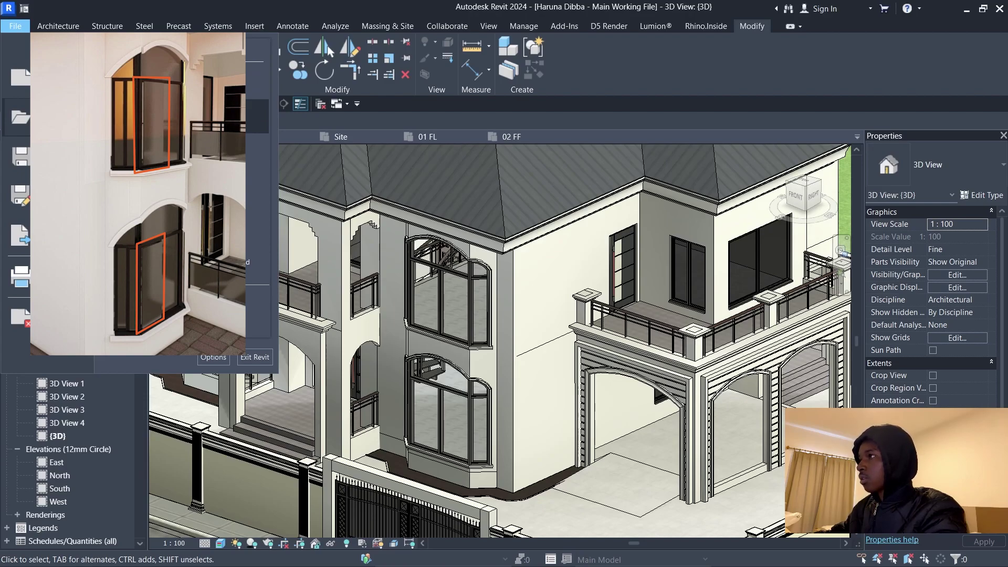
pyautogui.click(181, 116)
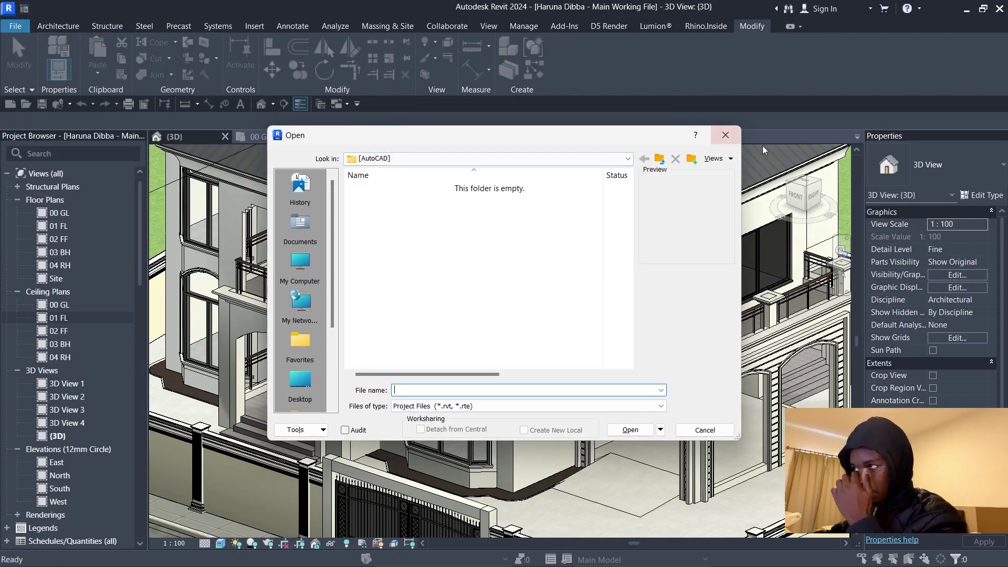
pyautogui.click(725, 135)
# Create a new project from the Metric Multi-discipline template
pyautogui.click(16, 26)
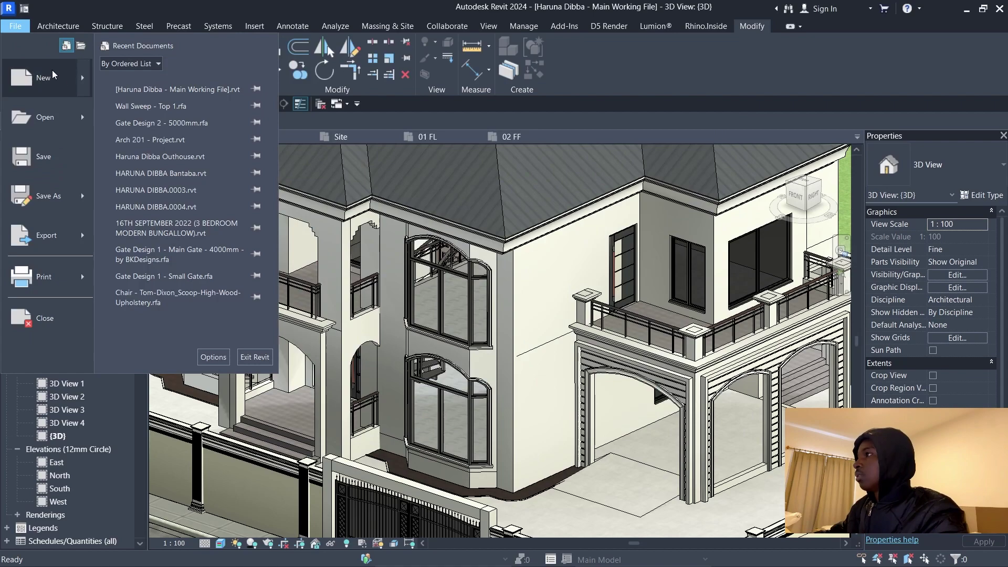
pyautogui.moveTo(68, 83)
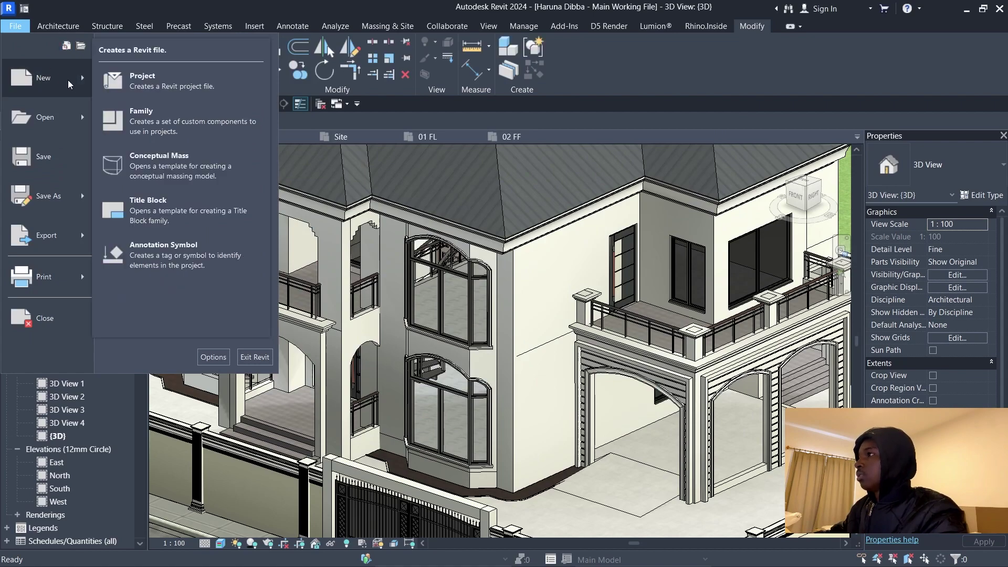
pyautogui.click(190, 87)
pyautogui.click(493, 262)
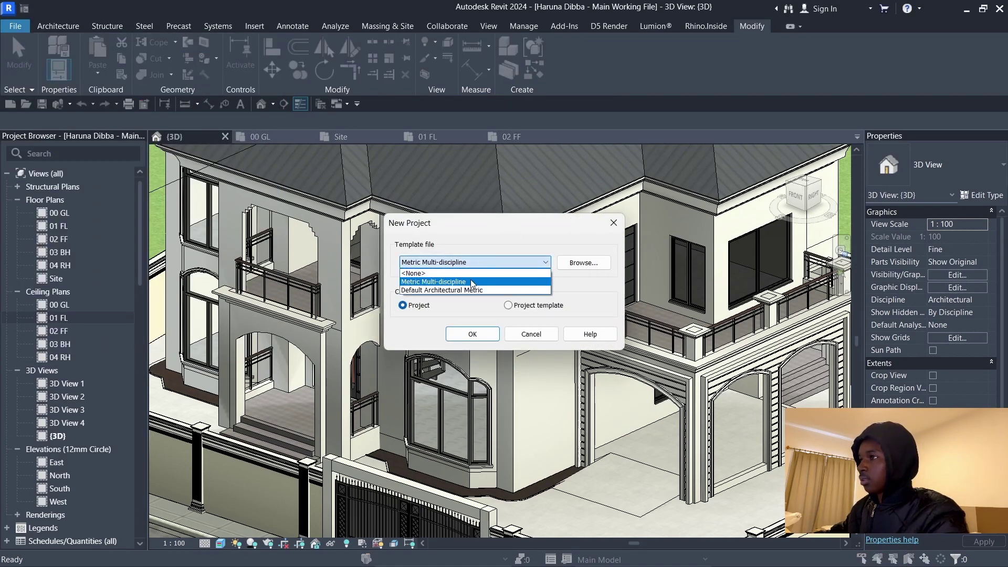
pyautogui.click(469, 282)
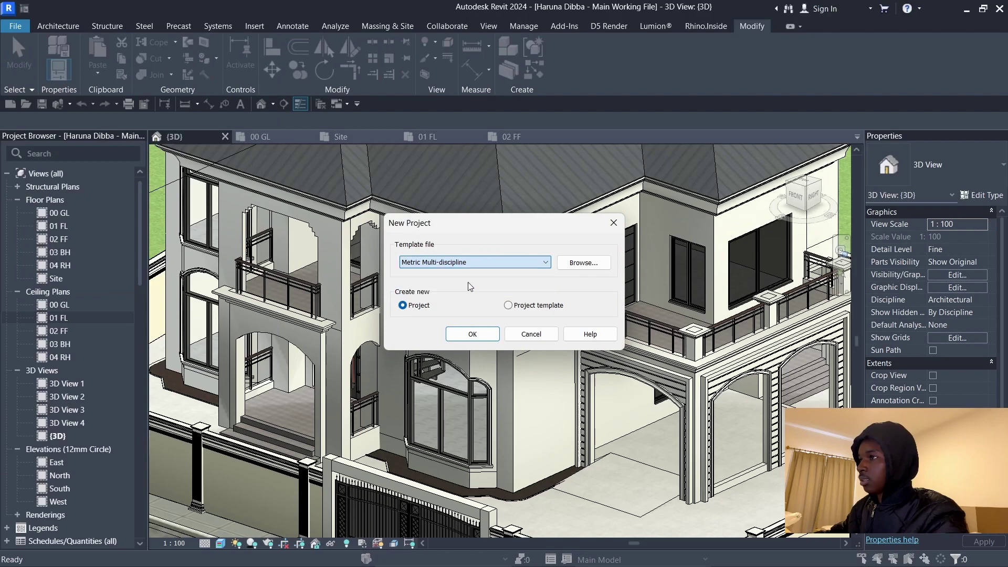
pyautogui.click(473, 335)
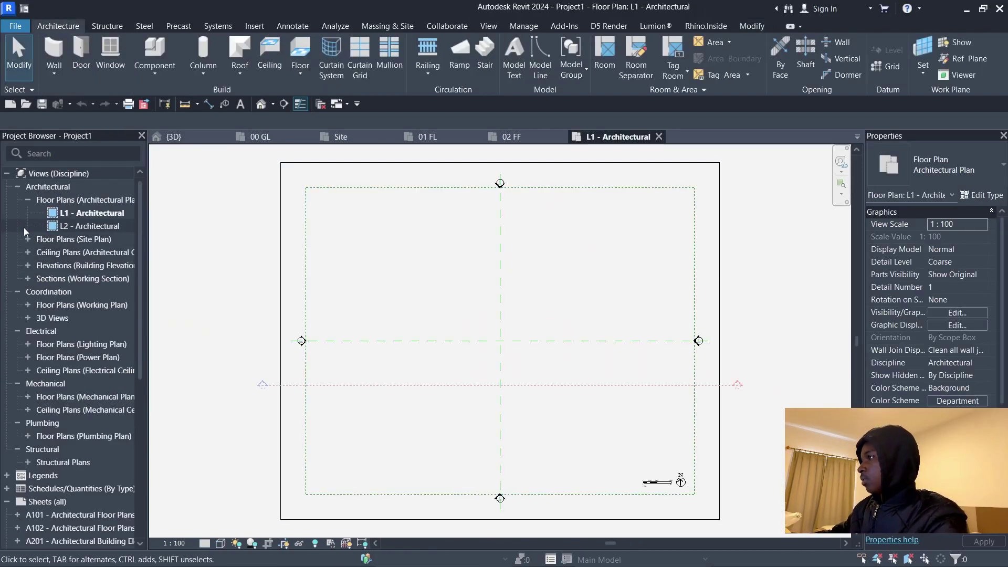
# Collapse the Coordination, Electrical, Mechanical, Plumbing and Structural view groups in the project browser
pyautogui.click(17, 292)
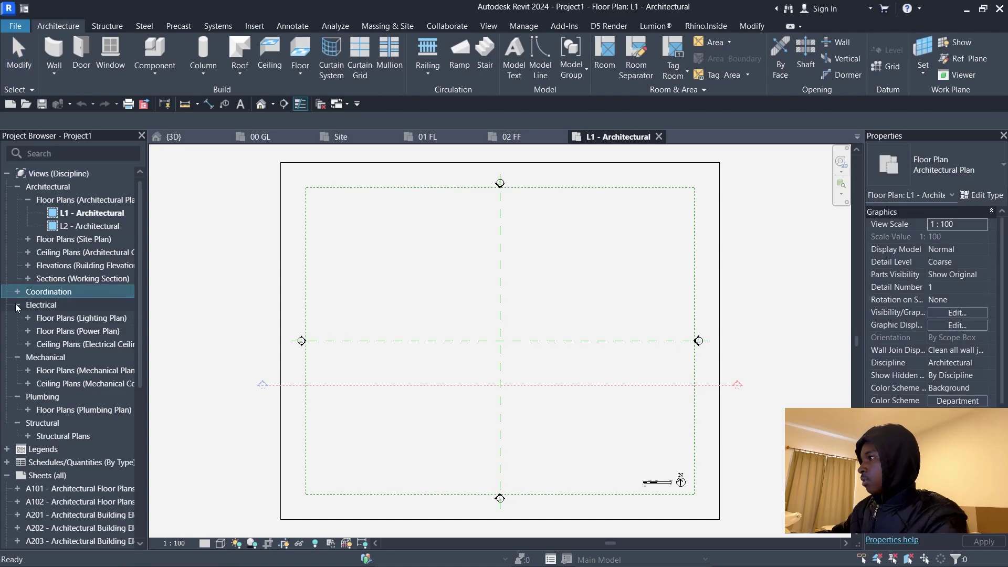
pyautogui.click(17, 305)
pyautogui.click(17, 317)
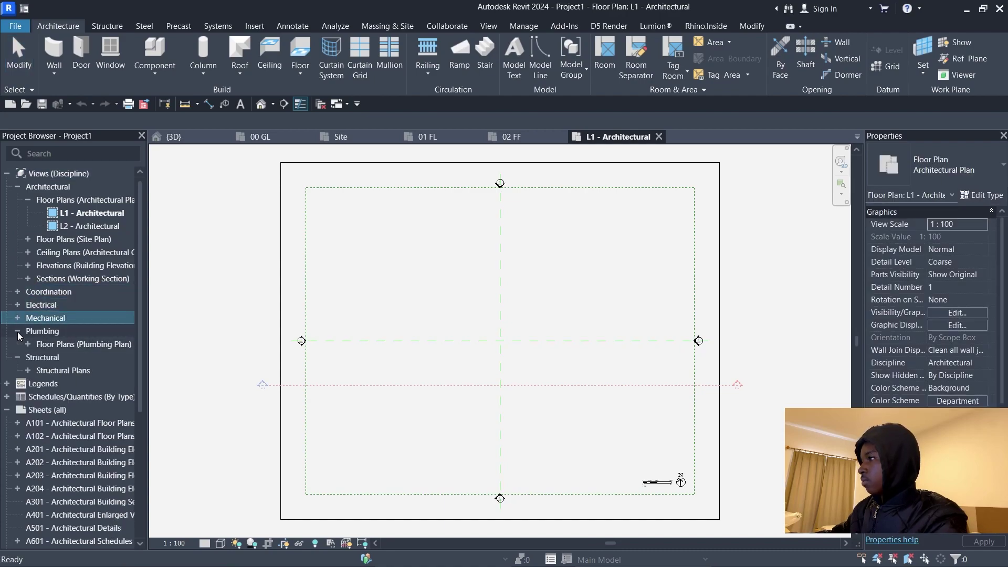
pyautogui.click(18, 331)
pyautogui.click(17, 344)
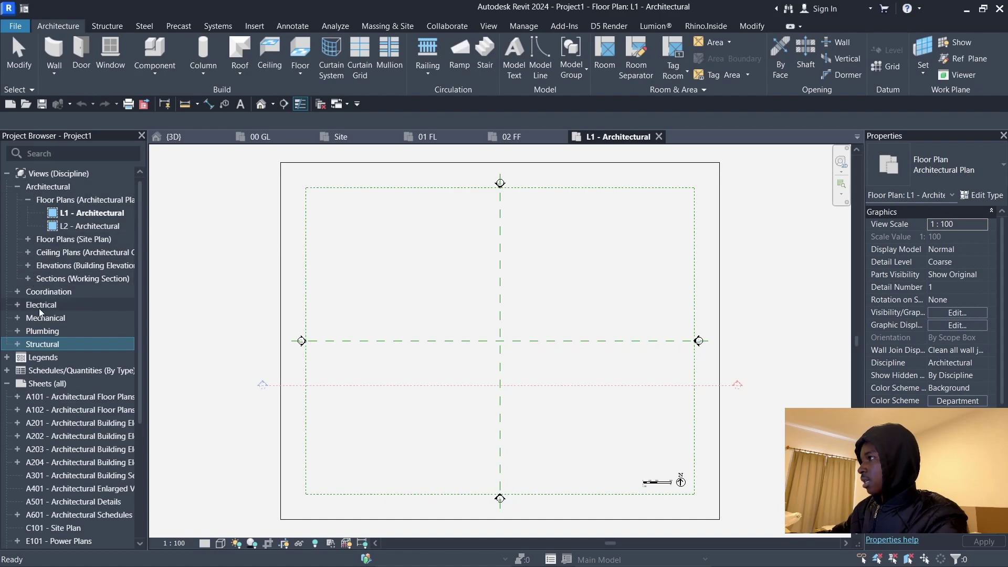
# Open the South - Architectural building elevation view
pyautogui.click(27, 265)
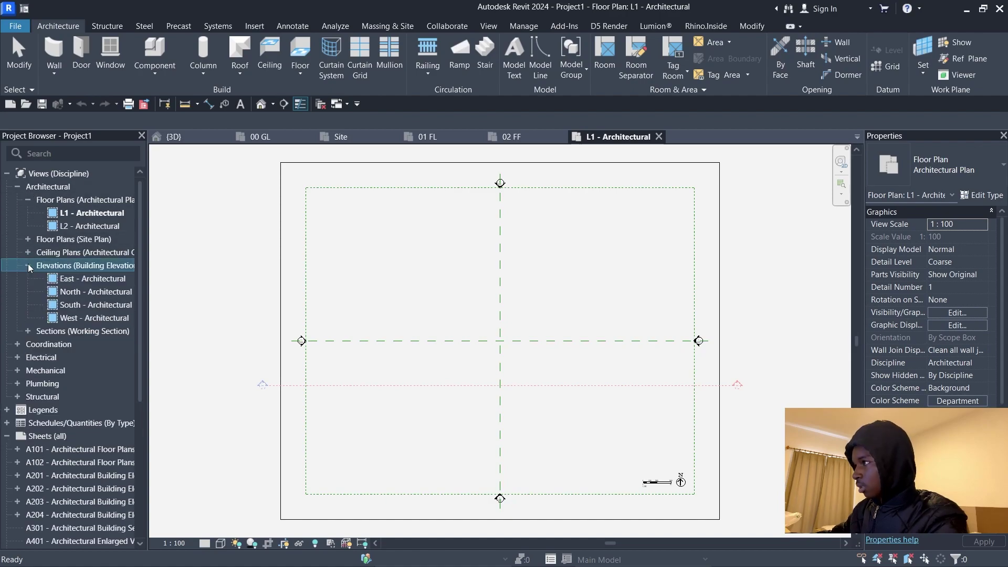
pyautogui.doubleClick(85, 303)
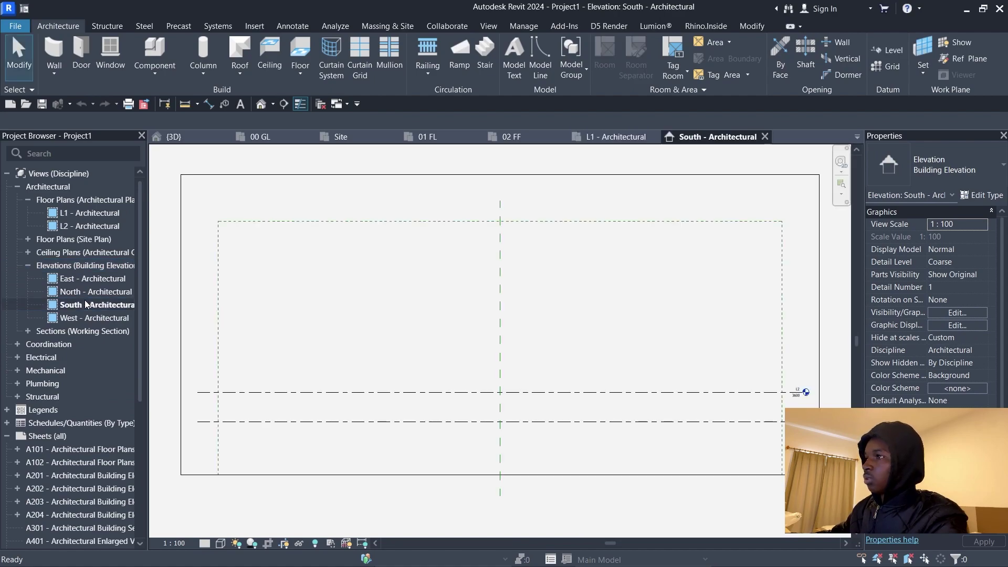
pyautogui.scroll(2, 659, 386)
pyautogui.scroll(-2, 657, 393)
pyautogui.scroll(1, 659, 392)
# Set the height of level L2 above L1 to 450 mm
pyautogui.click(650, 391)
pyautogui.scroll(-2, 603, 362)
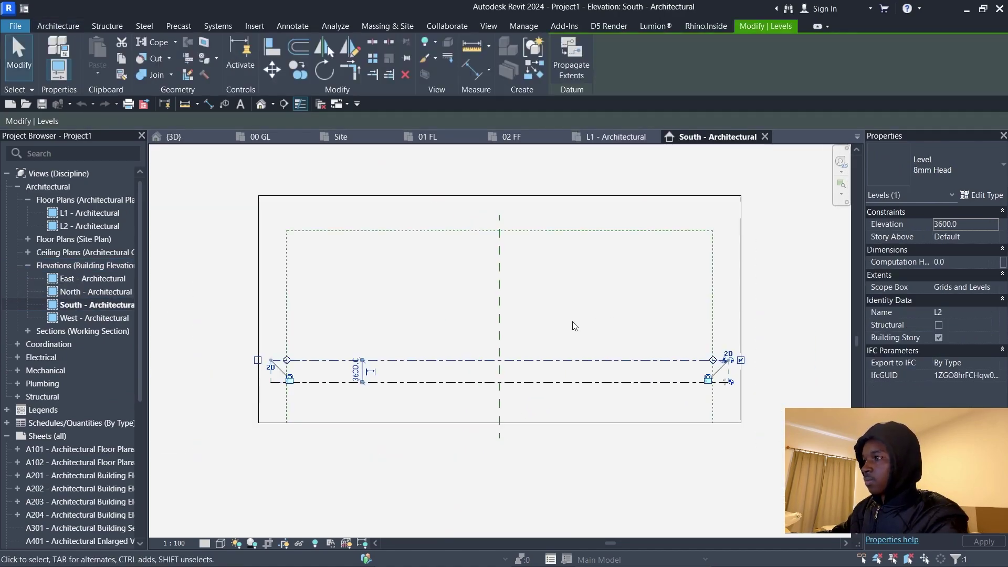
pyautogui.scroll(1, 420, 363)
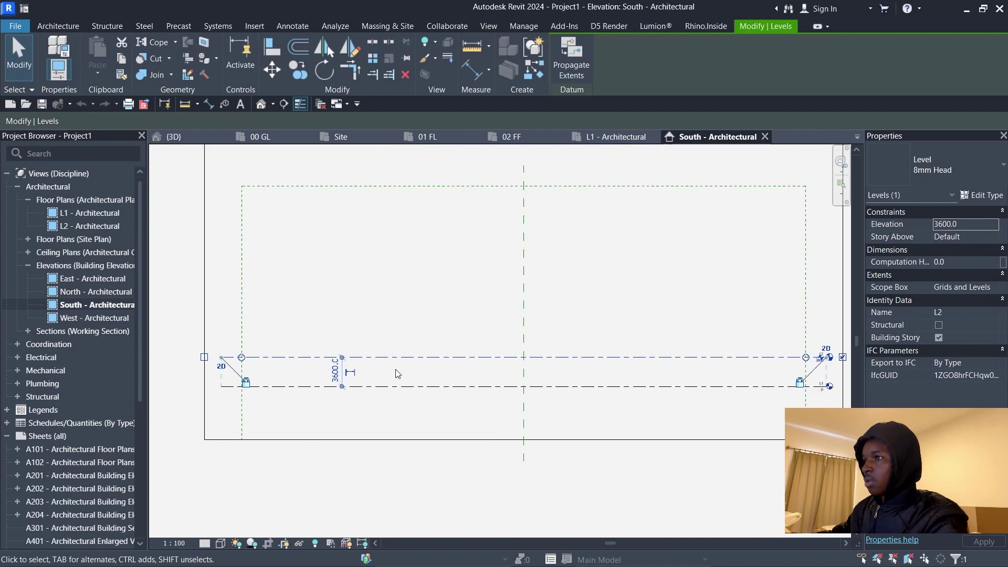
pyautogui.click(336, 372)
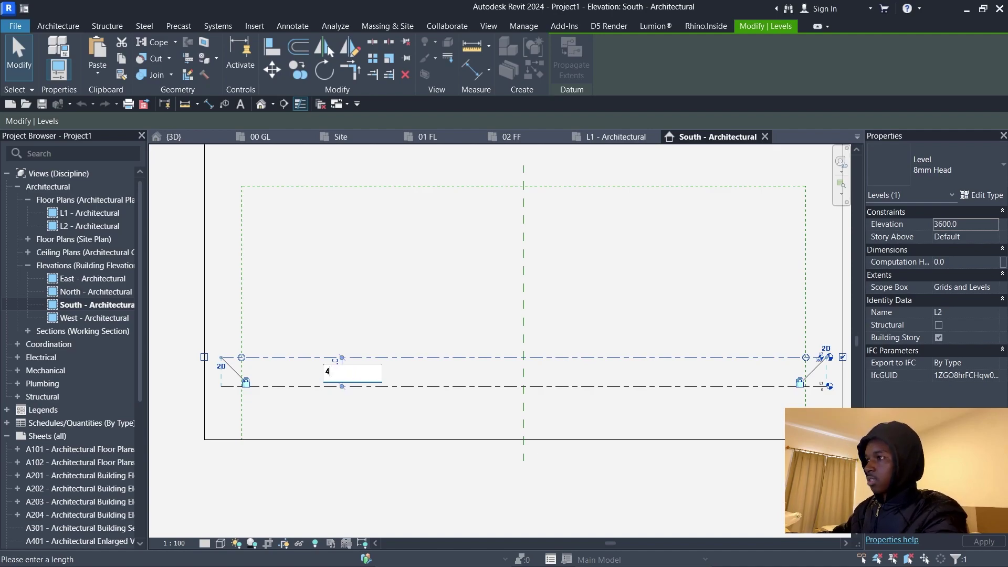
pyautogui.press('Return')
pyautogui.click(346, 333)
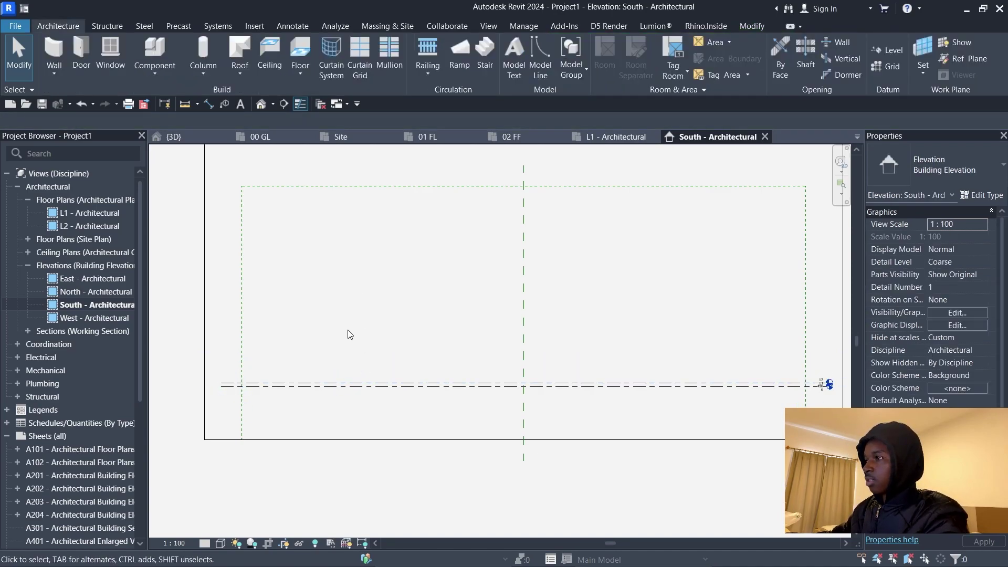
pyautogui.click(314, 384)
pyautogui.press('l')
pyautogui.press('l')
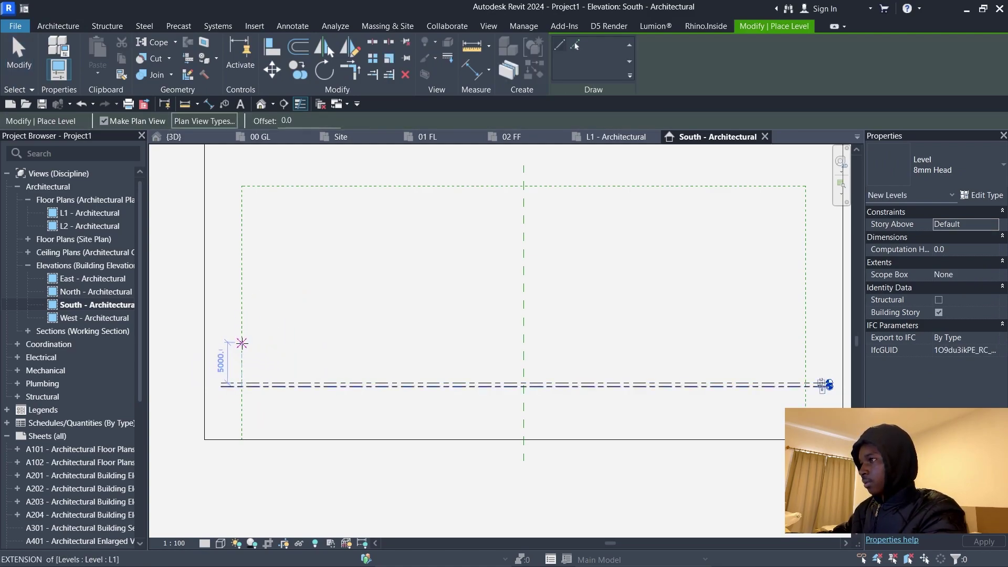
pyautogui.click(241, 352)
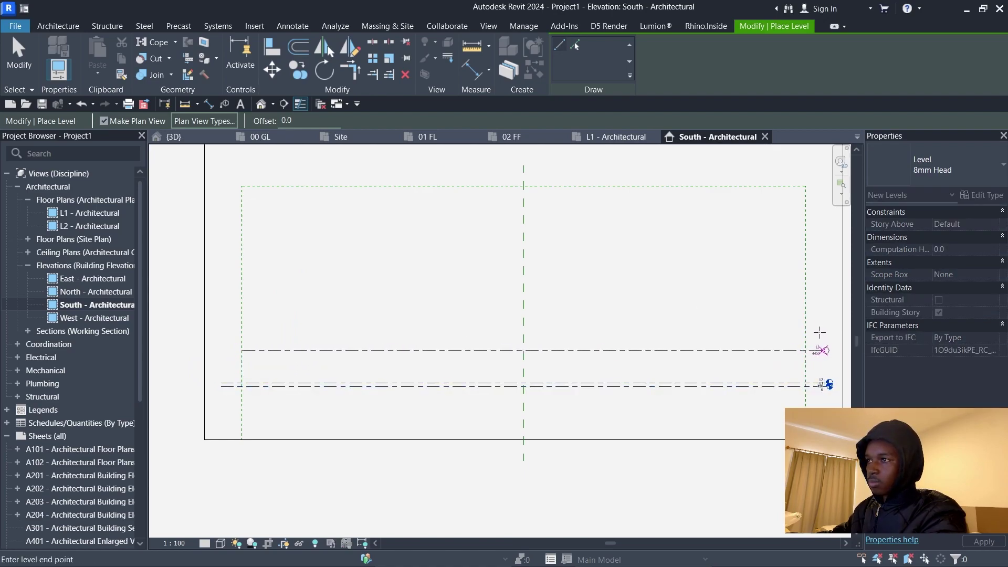
pyautogui.press('Escape')
pyautogui.press('Escape')
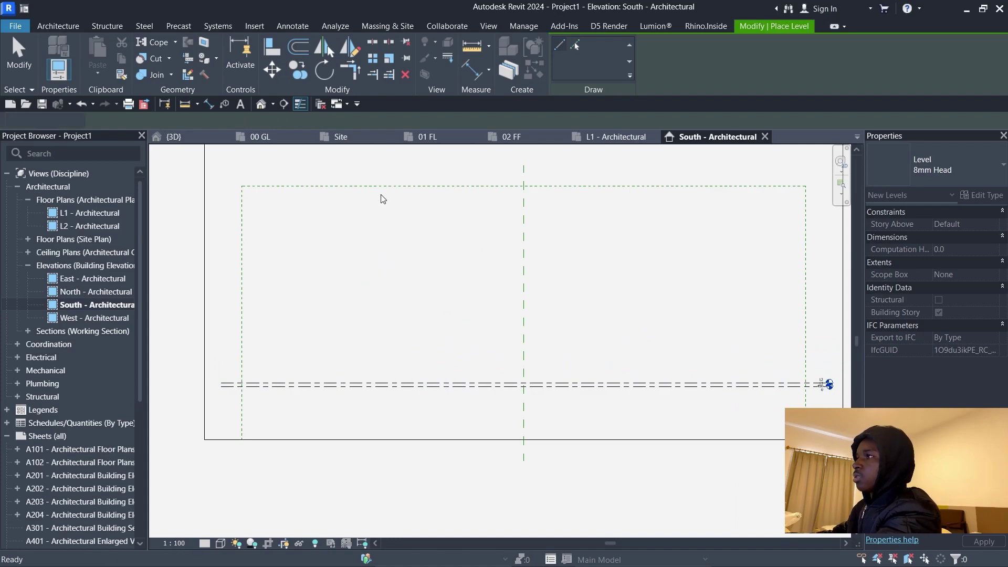
pyautogui.press('Escape')
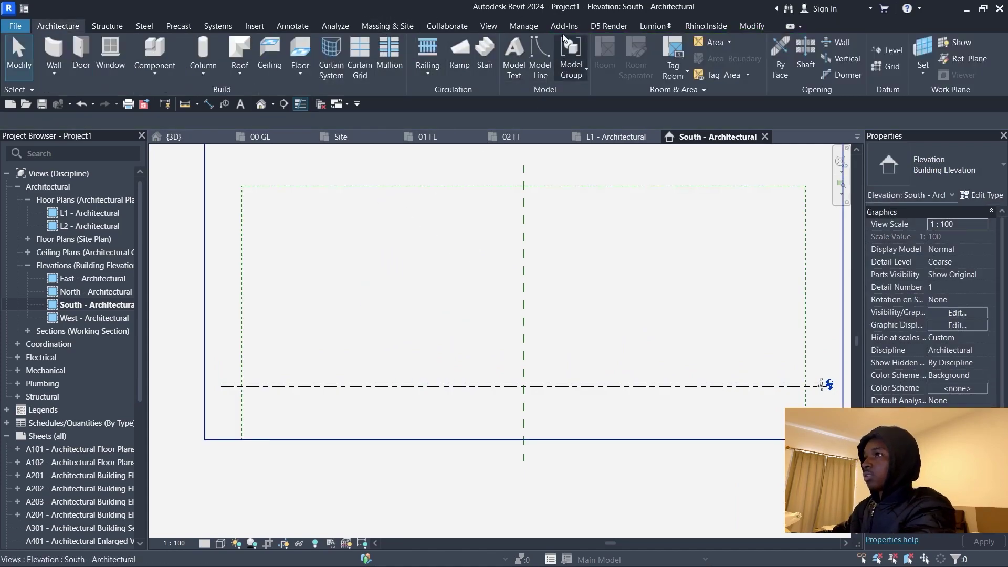
# Check the project's snap settings
pyautogui.click(533, 27)
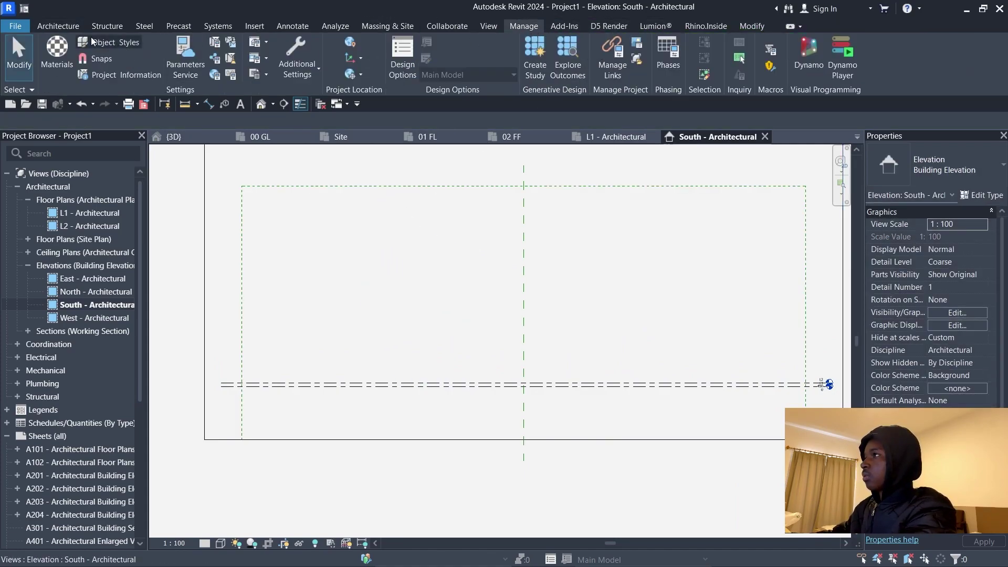
pyautogui.click(96, 56)
pyautogui.click(373, 69)
pyautogui.click(373, 69)
pyautogui.click(488, 487)
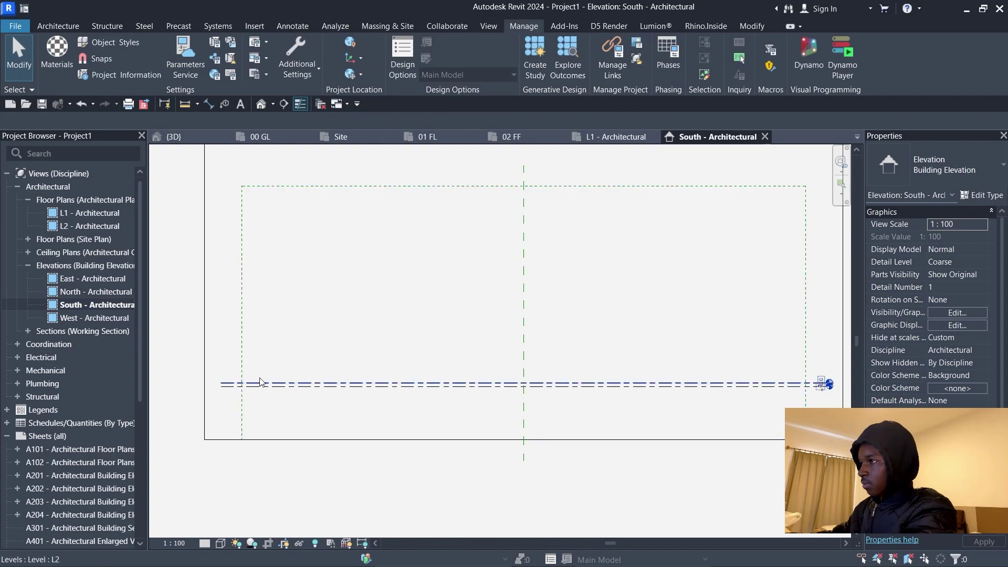
# Copy level L2 upward twice with multiple copy, spacing the new levels about 4000 mm apart
pyautogui.click(260, 383)
pyautogui.press('c')
pyautogui.press('o')
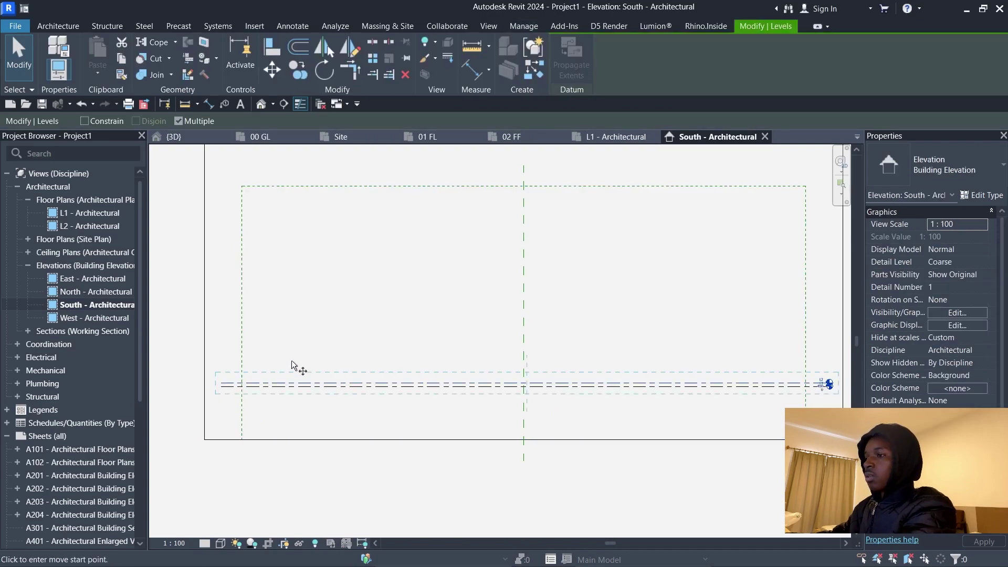
pyautogui.click(222, 383)
pyautogui.click(222, 349)
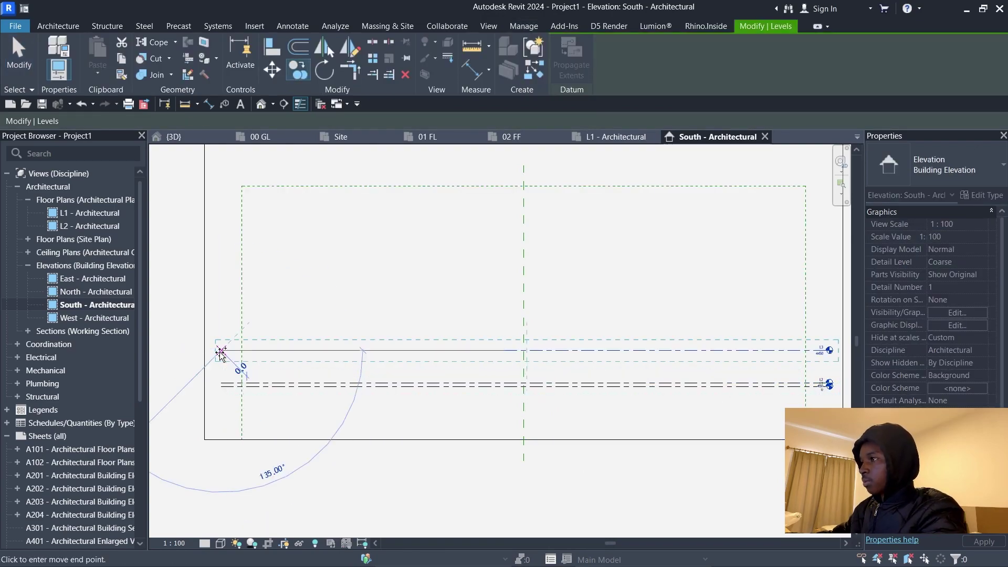
pyautogui.click(221, 317)
pyautogui.press('Escape')
pyautogui.press('Escape')
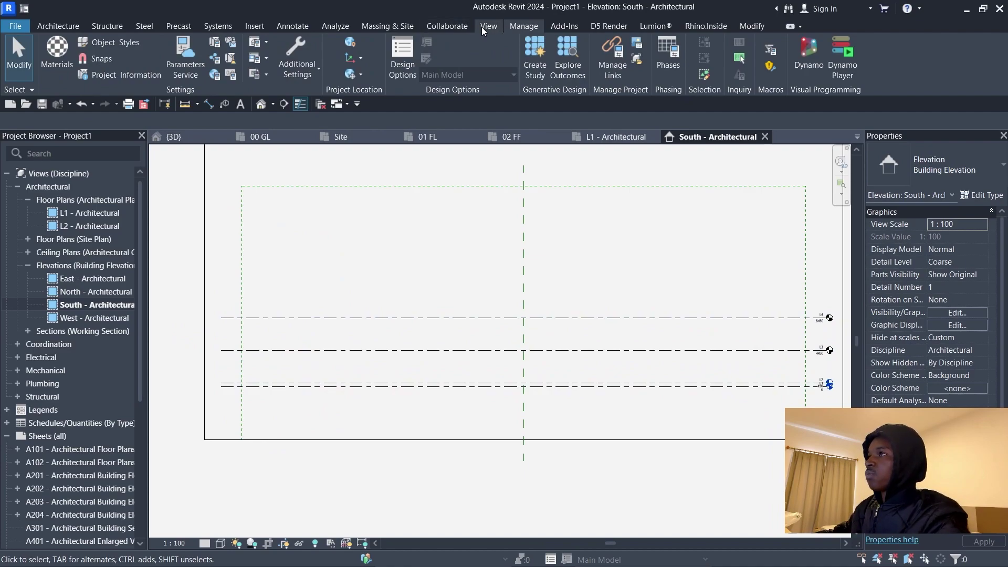
pyautogui.click(482, 28)
pyautogui.click(109, 44)
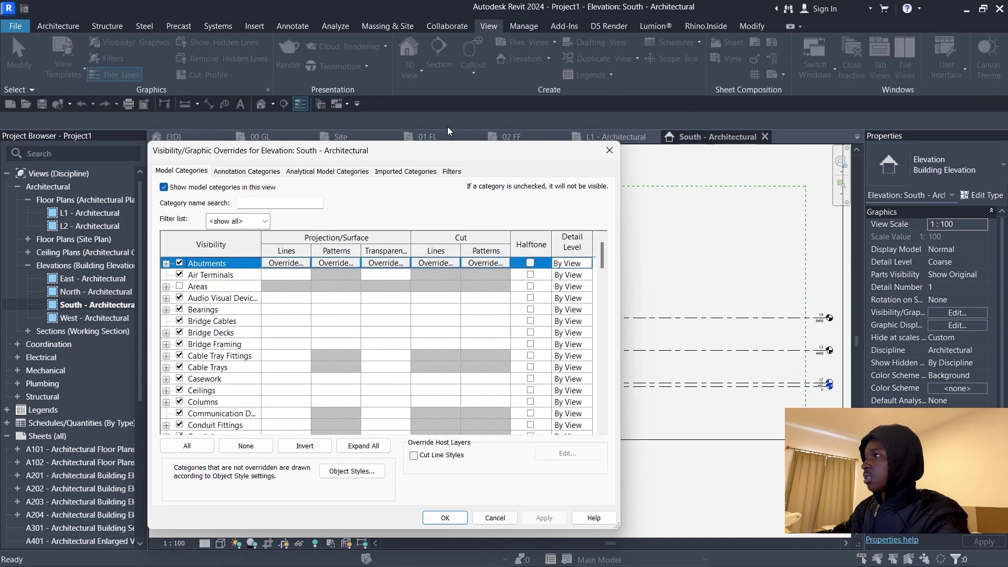
pyautogui.click(609, 151)
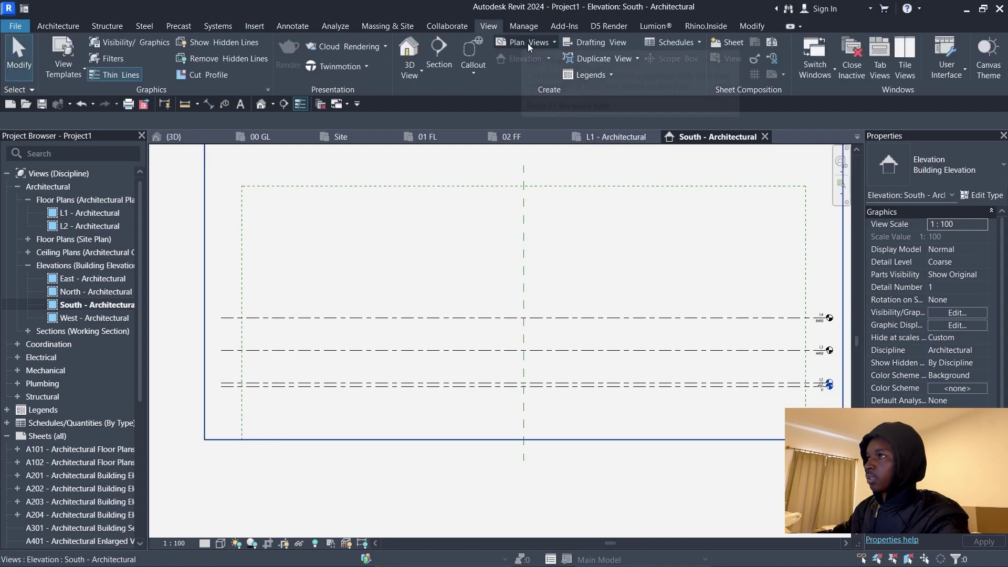
# Create architectural floor plan views for levels L3 and L4, and close the L4 plan that opens
pyautogui.click(525, 42)
pyautogui.click(538, 63)
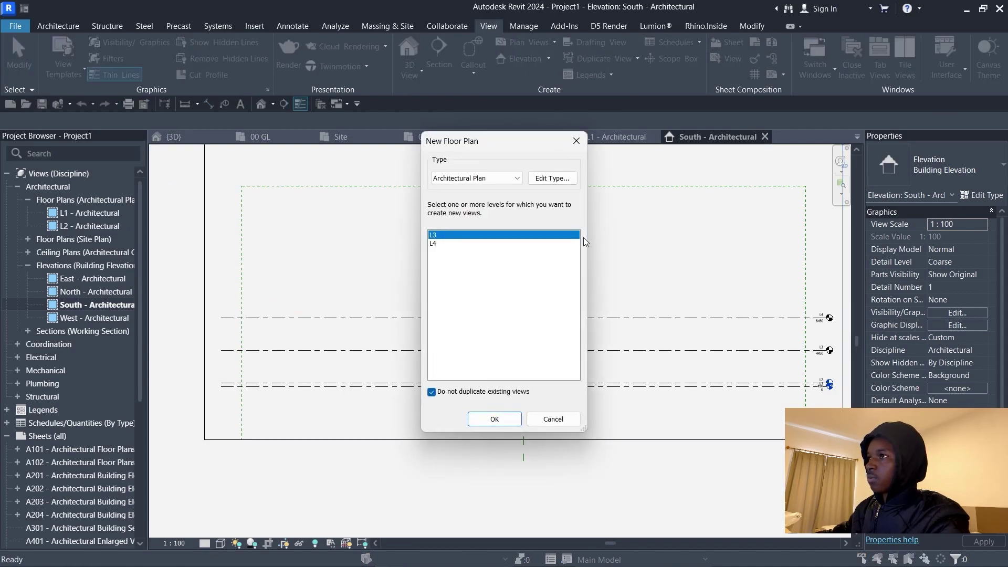
pyautogui.keyDown('shift'); pyautogui.click(461, 243); pyautogui.keyUp('shift')
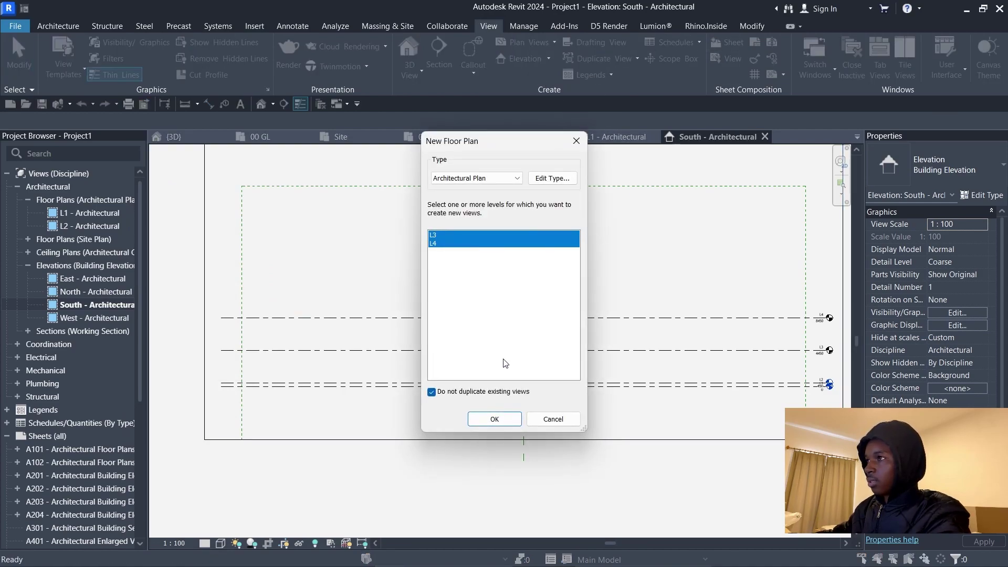
pyautogui.click(492, 424)
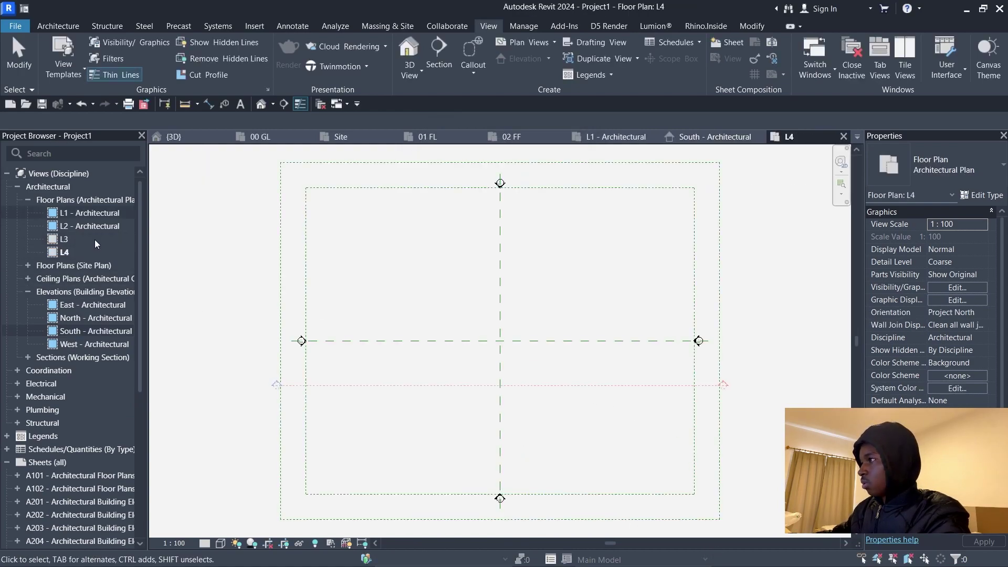
pyautogui.click(843, 137)
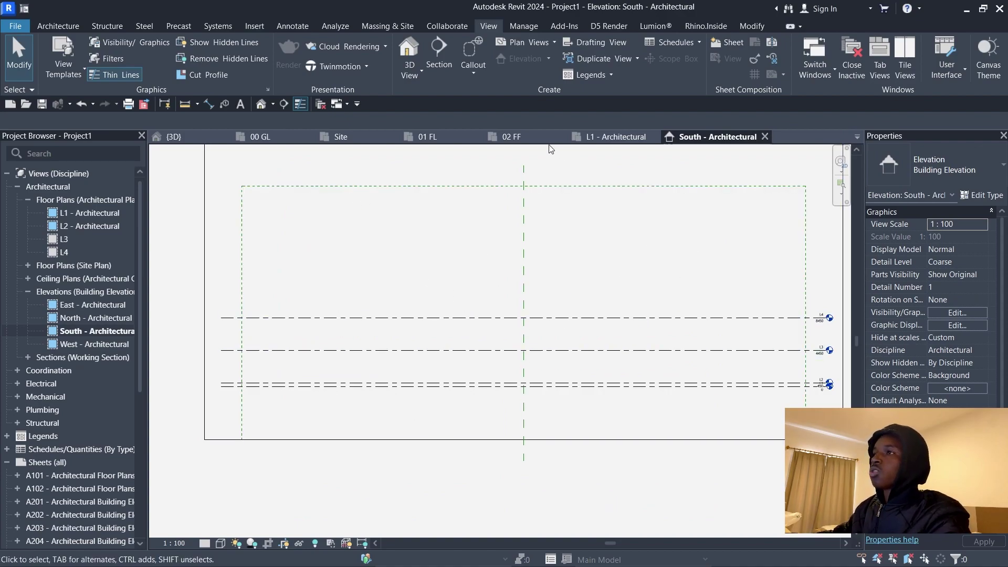
# On the L1 plan, draw a three-sided bay with Generic - 200mm walls, a straight front between two angled sides about 1100 mm long
pyautogui.click(613, 137)
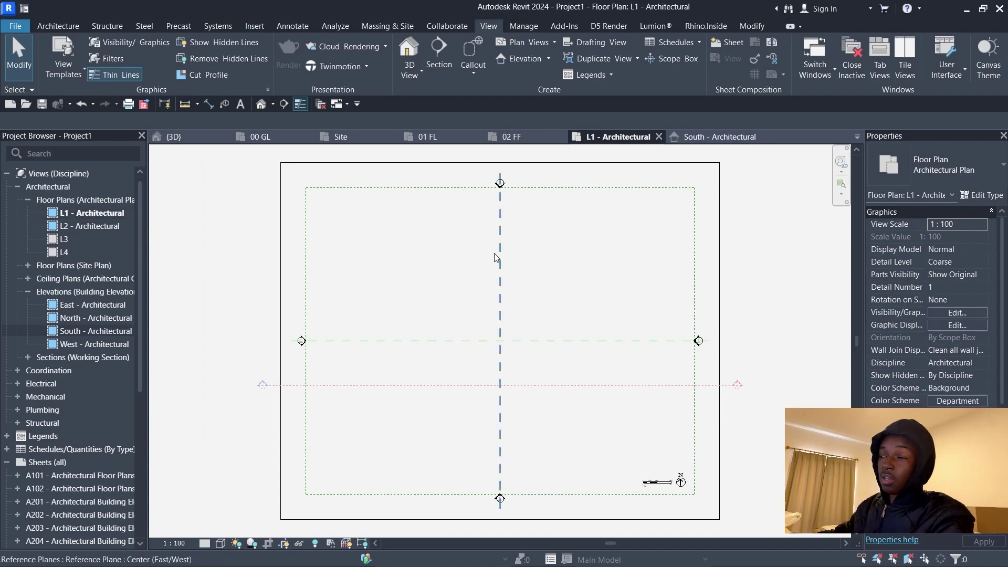
pyautogui.click(59, 26)
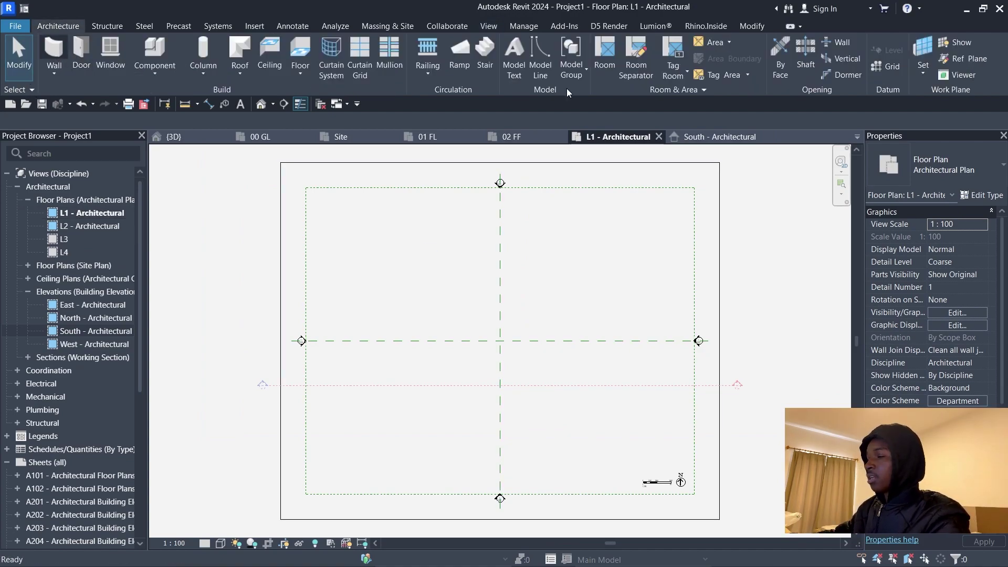
pyautogui.press('w')
pyautogui.press('a')
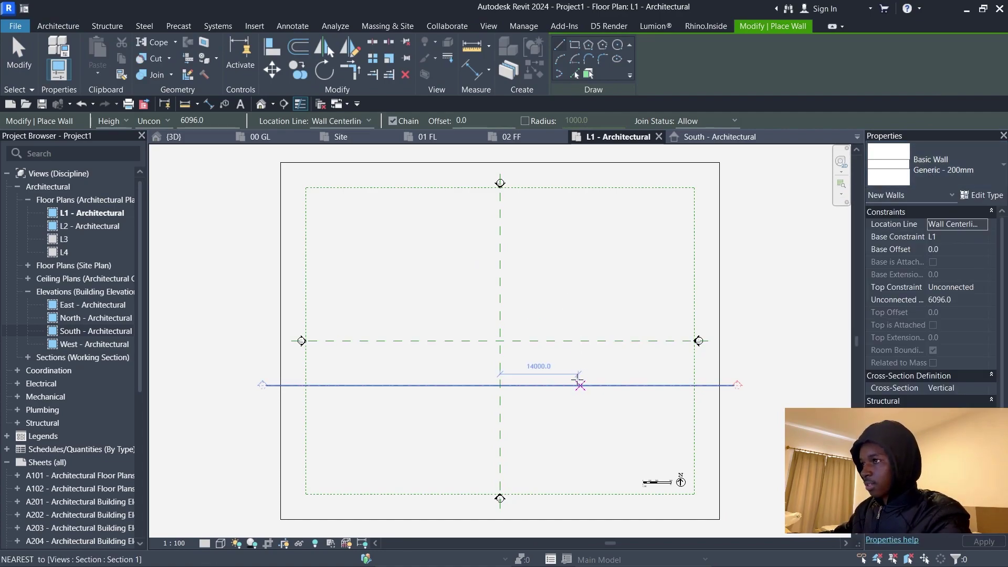
pyautogui.scroll(2, 566, 375)
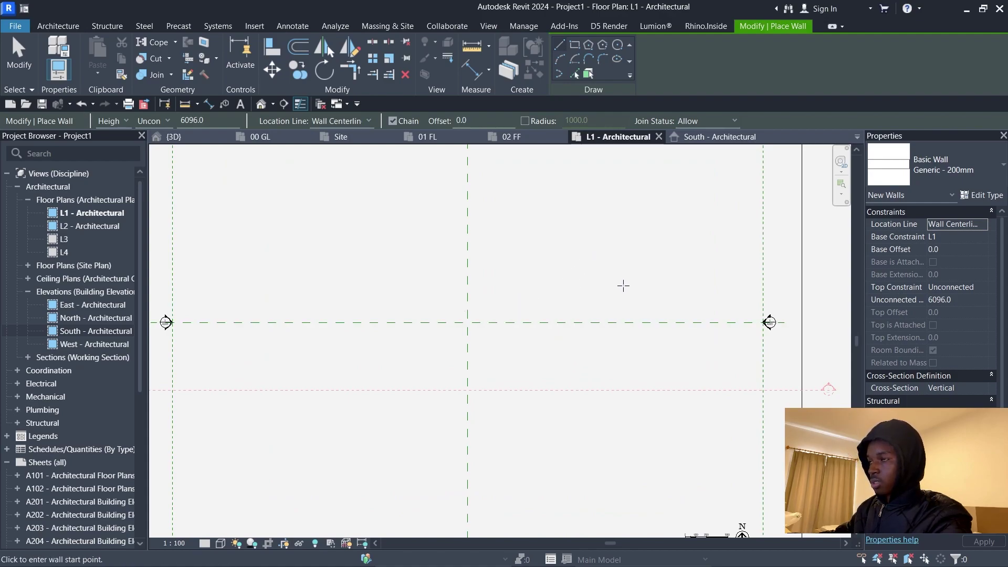
pyautogui.click(623, 285)
pyautogui.scroll(4, 600, 305)
pyautogui.scroll(2, 626, 286)
pyautogui.scroll(2, 628, 286)
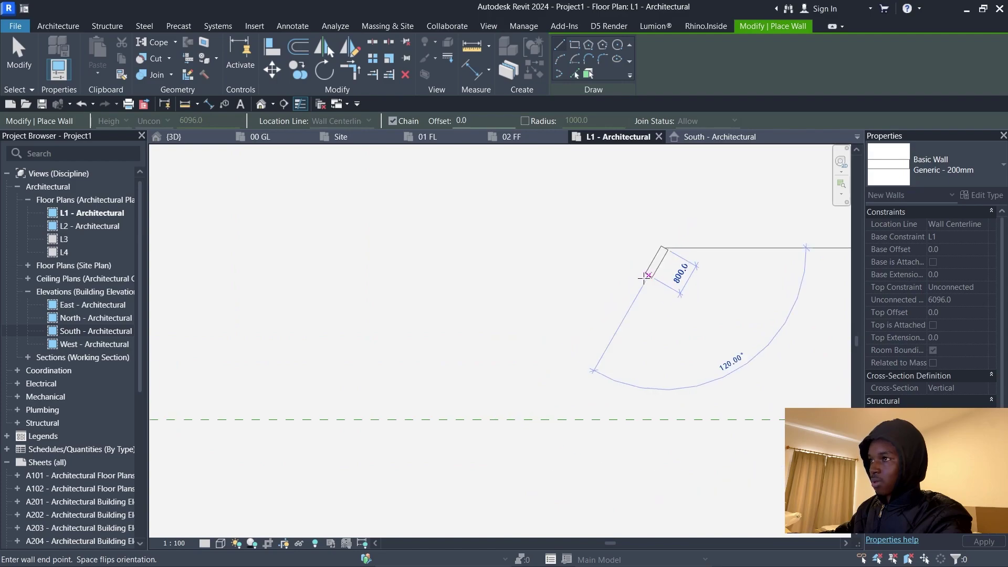
pyautogui.click(638, 277)
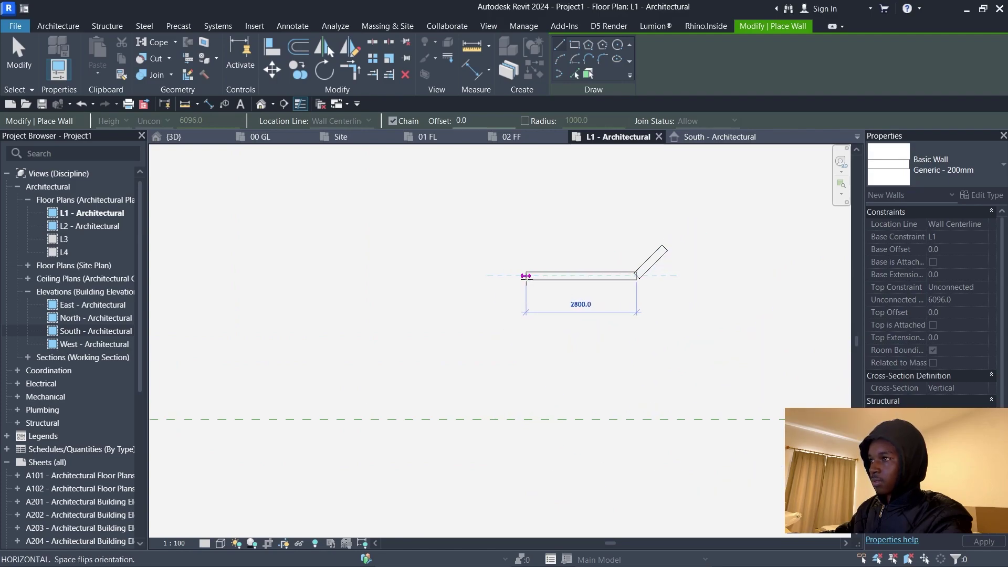
pyautogui.click(538, 276)
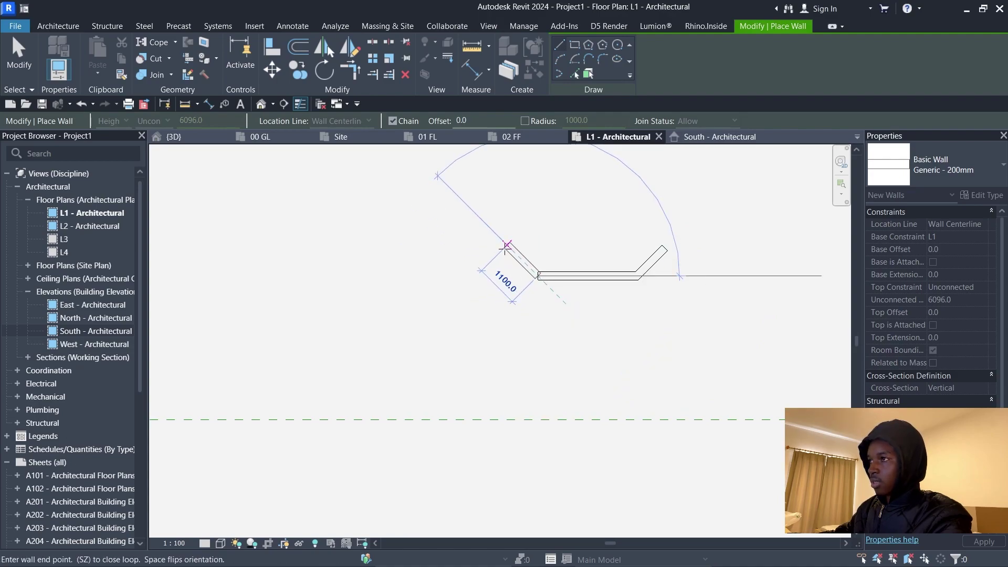
pyautogui.click(508, 247)
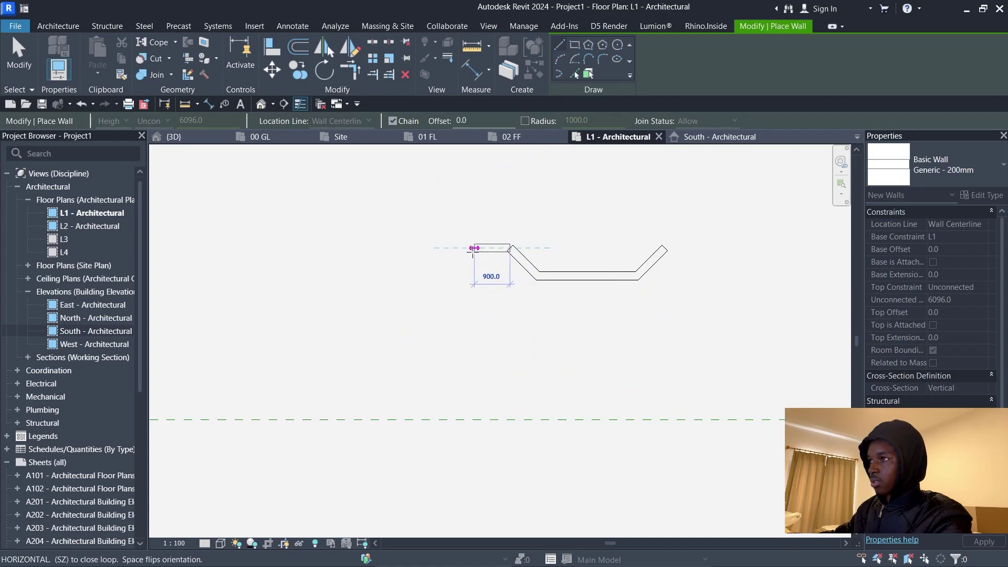
# Add a straight horizontal wall outward from each end of the bay, and lengthen the left one slightly at its free end
pyautogui.click(434, 248)
pyautogui.press('Escape')
pyautogui.click(664, 247)
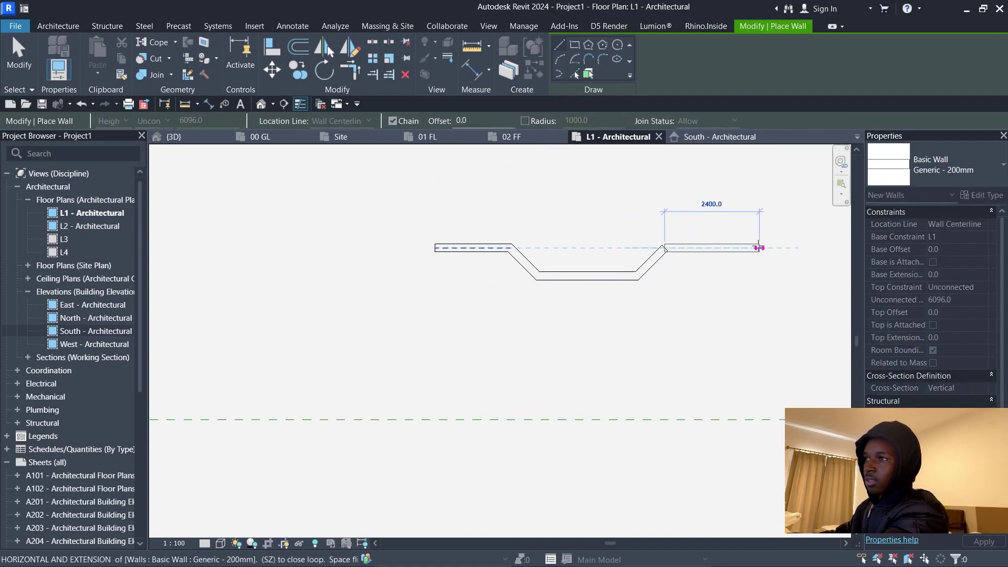
pyautogui.click(743, 248)
pyautogui.press('Escape')
pyautogui.press('Escape')
pyautogui.click(439, 251)
pyautogui.moveTo(439, 251); pyautogui.dragTo(434, 251)
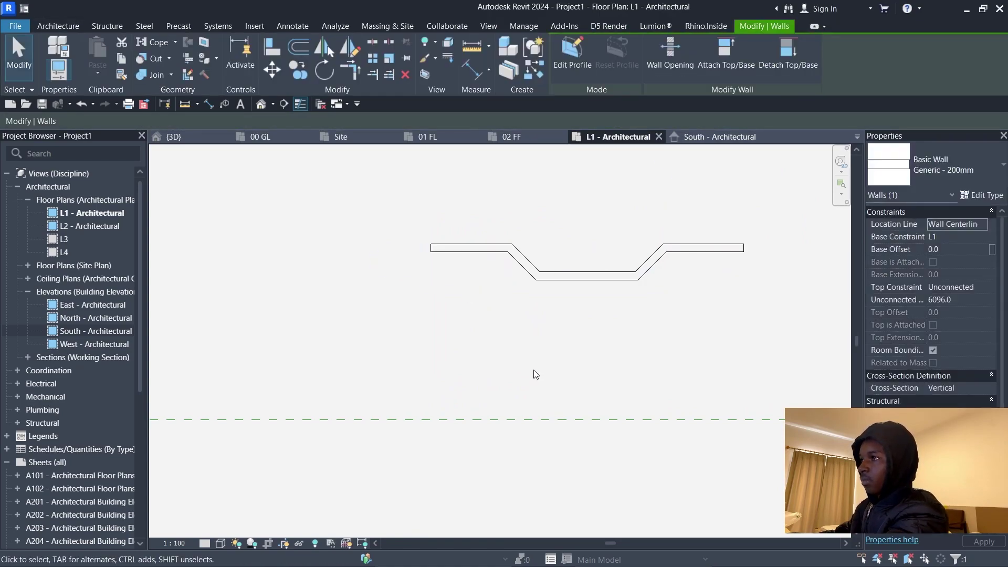
pyautogui.click(534, 370)
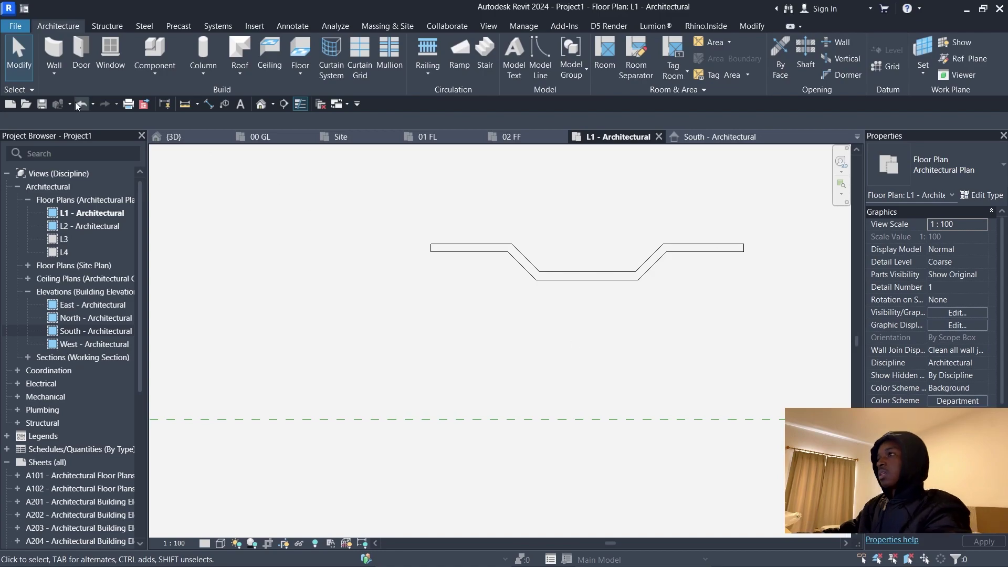
# Set the top constraint of all the bay walls to Up to level: L2
pyautogui.moveTo(257, 173); pyautogui.dragTo(848, 404)
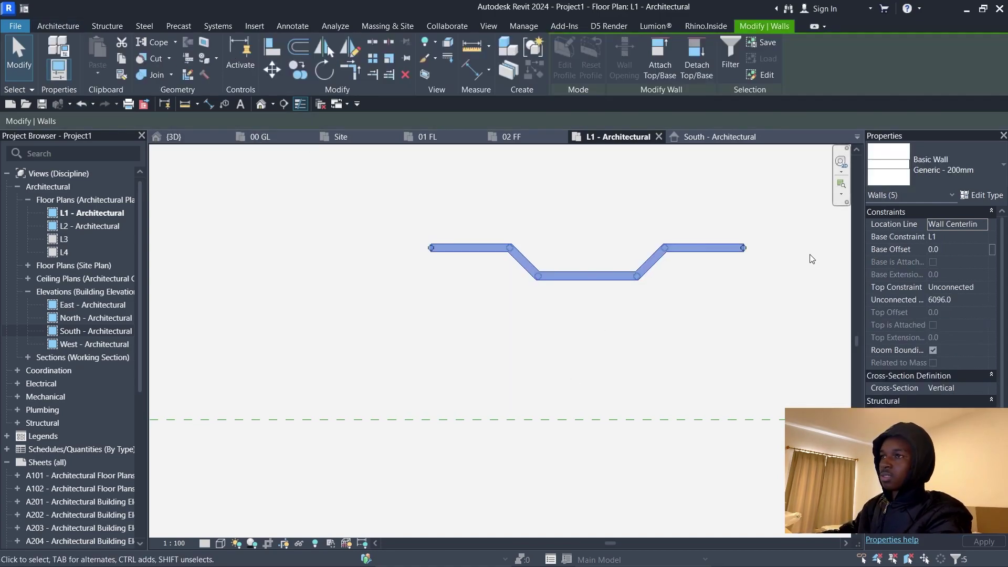
pyautogui.click(981, 288)
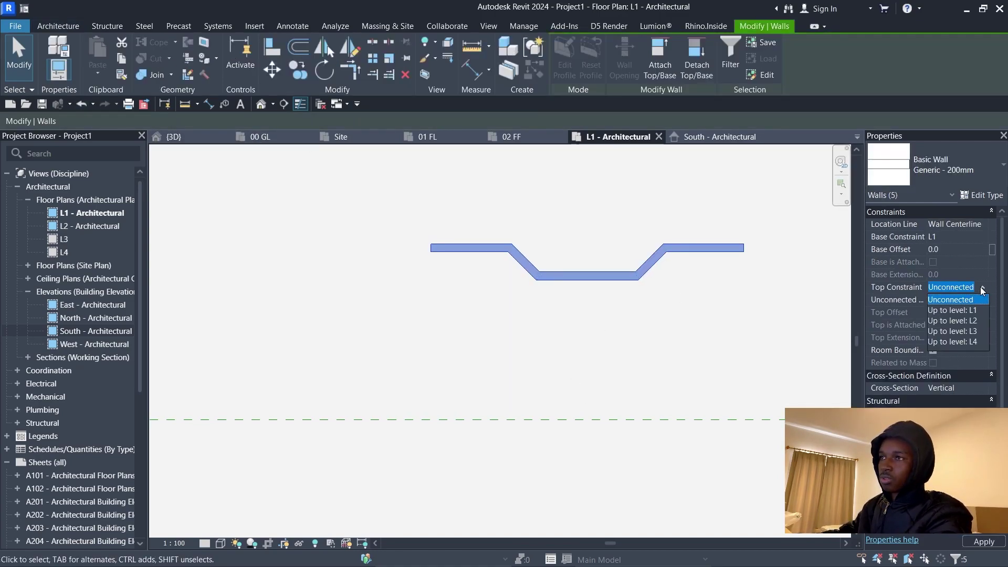
pyautogui.click(960, 317)
pyautogui.click(629, 350)
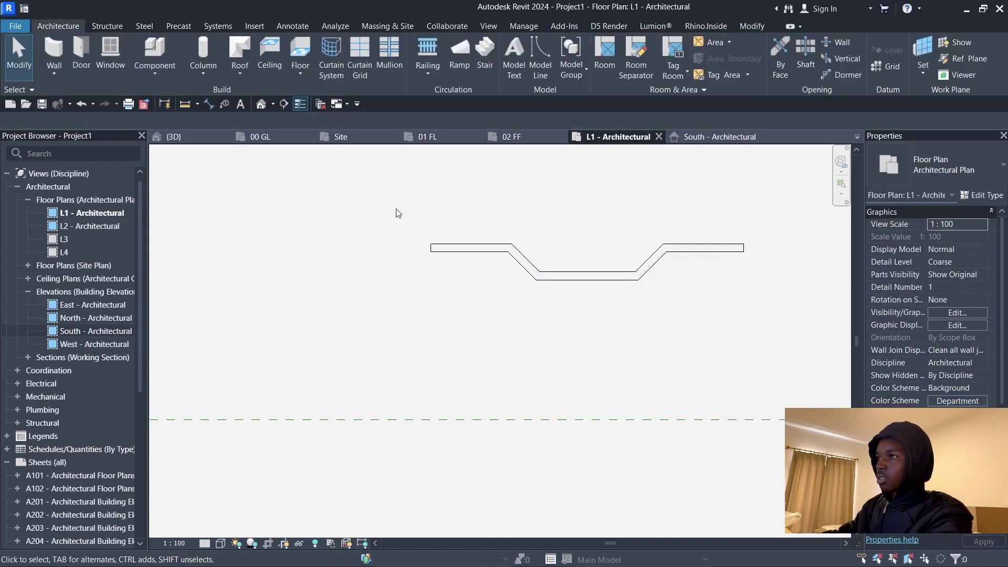
pyautogui.moveTo(390, 210); pyautogui.dragTo(850, 342)
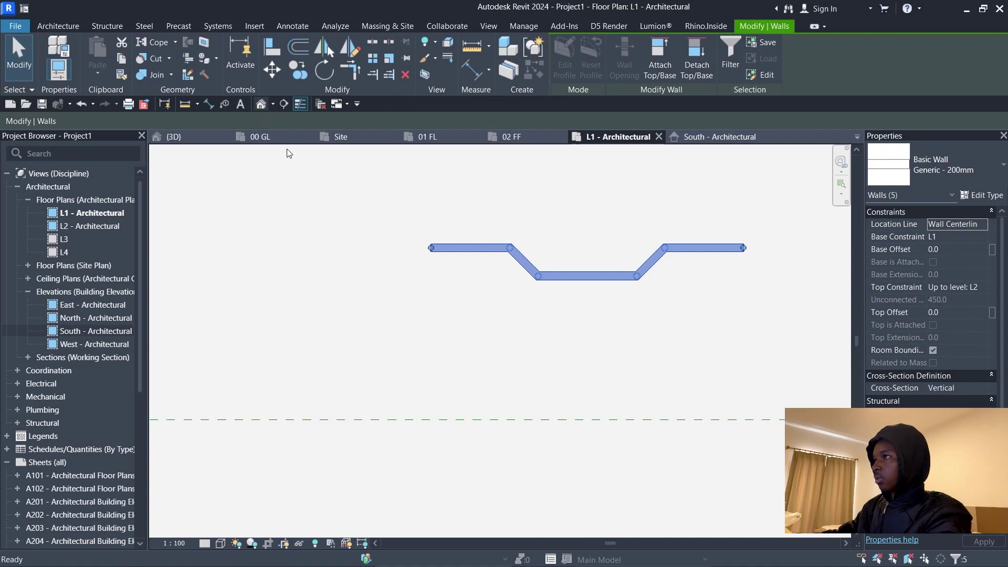
# In the 3D view, copy all the bay walls and paste them aligned to level L2
pyautogui.click(261, 103)
pyautogui.scroll(6, 408, 345)
pyautogui.moveTo(592, 321); pyautogui.dragTo(395, 164, button='middle')
pyautogui.scroll(-5, 516, 310)
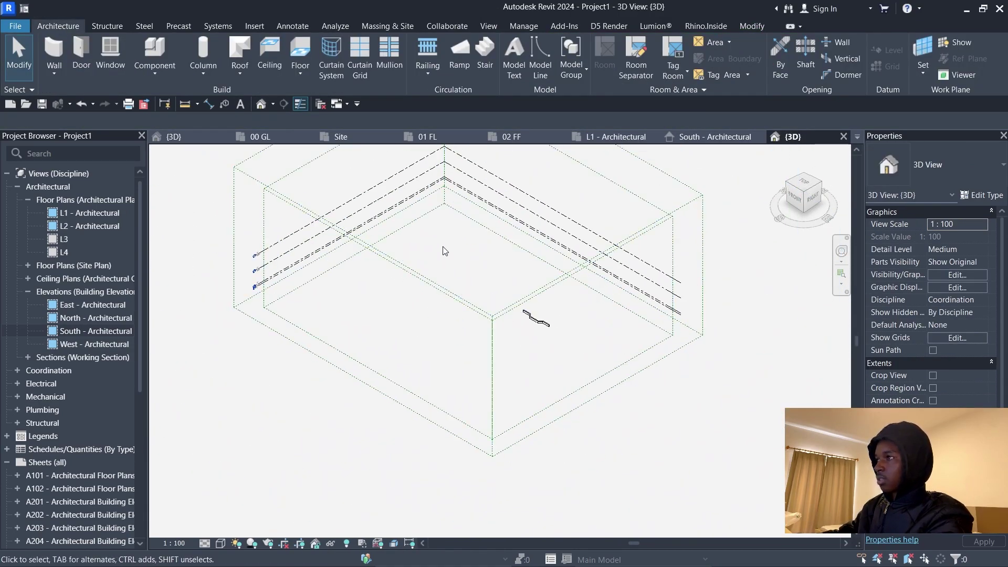
pyautogui.scroll(5, 566, 327)
pyautogui.moveTo(322, 201); pyautogui.dragTo(567, 402)
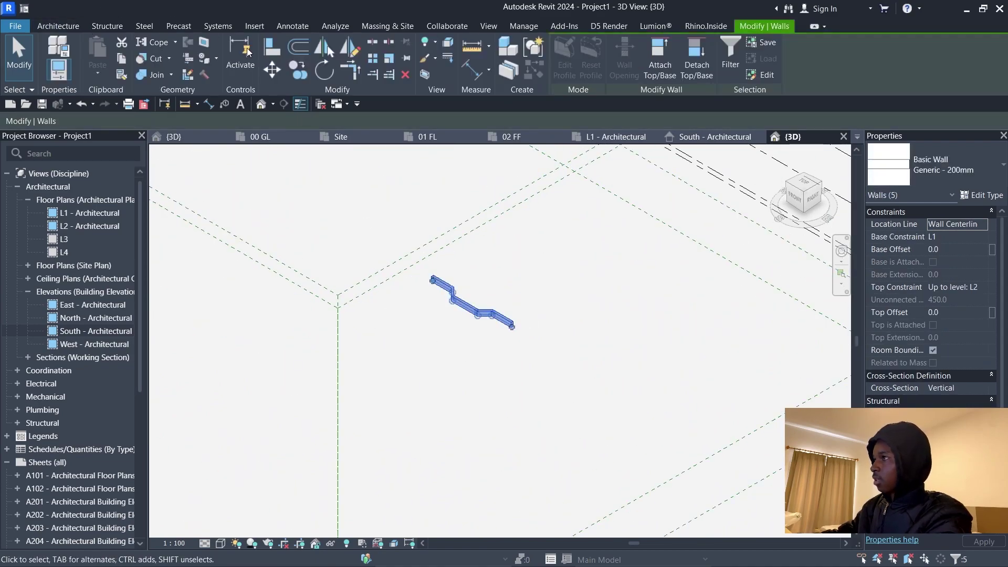
pyautogui.keyDown('shift'); pyautogui.moveTo(480, 299); pyautogui.dragTo(491, 344, button='middle'); pyautogui.keyUp('shift')
pyautogui.scroll(3, 478, 349)
pyautogui.click(121, 58)
pyautogui.click(98, 73)
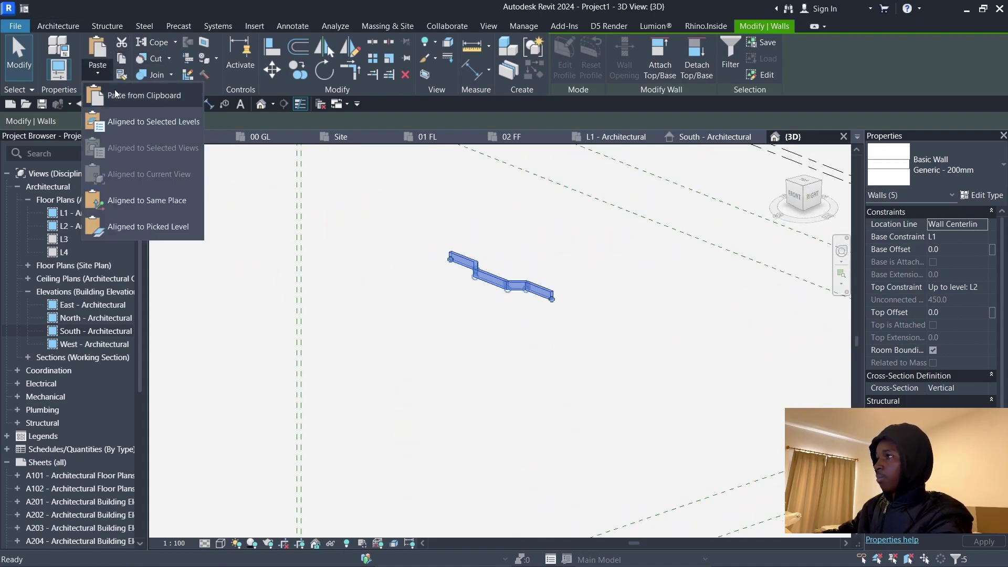
pyautogui.click(128, 126)
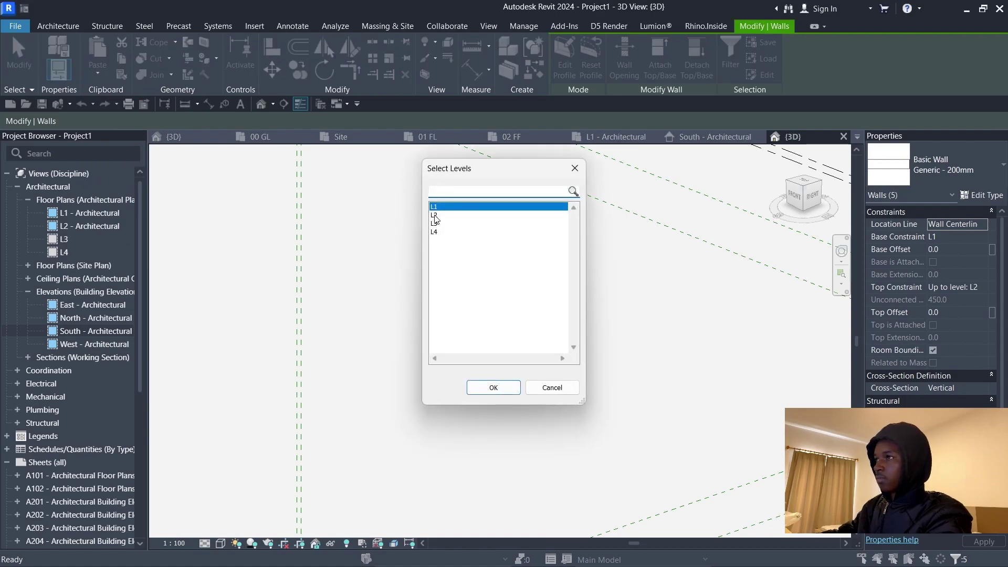
pyautogui.click(435, 215)
pyautogui.click(482, 387)
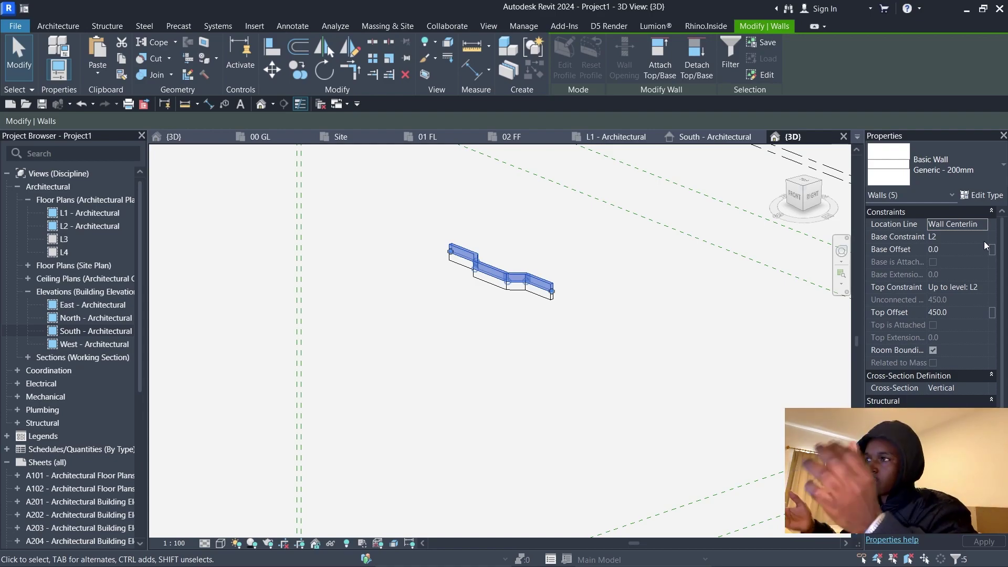
# Set the pasted walls' top constraint to Up to level: L3 with a top offset of 0
pyautogui.click(980, 286)
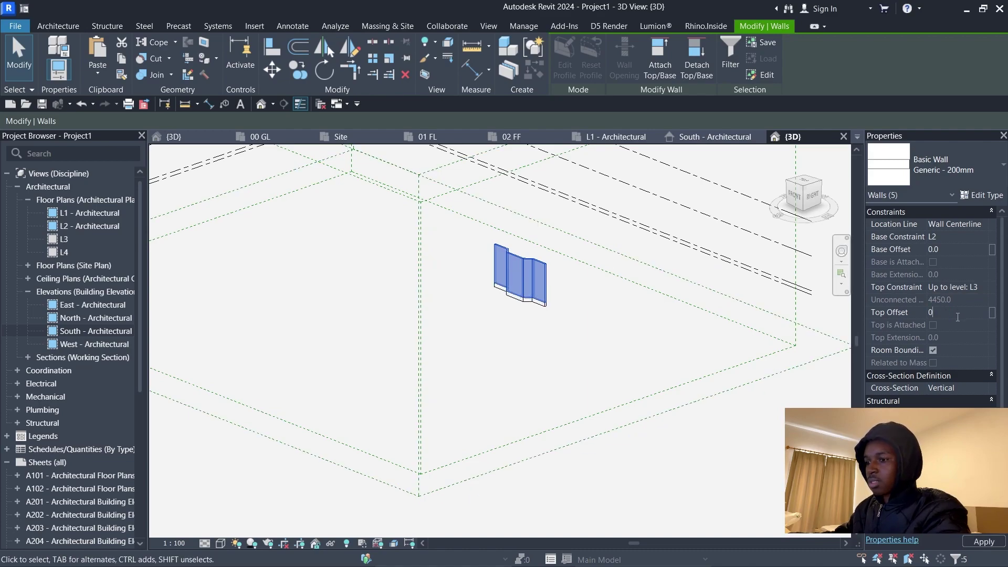
pyautogui.scroll(3, 606, 257)
pyautogui.click(504, 408)
pyautogui.scroll(-1, 415, 389)
pyautogui.moveTo(362, 416)
pyautogui.keyDown('shift'); pyautogui.mouseDown(button='middle')
pyautogui.moveTo(450, 401)
pyautogui.moveTo(357, 431)
pyautogui.mouseUp(button='middle'); pyautogui.keyUp('shift')
pyautogui.scroll(2, 401, 350)
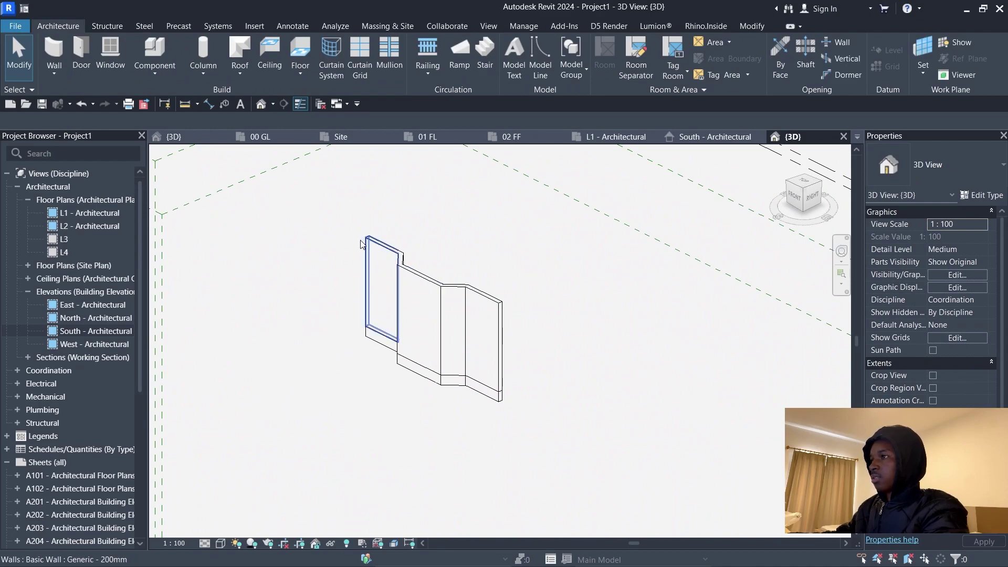
pyautogui.click(381, 286)
pyautogui.moveTo(339, 226)
pyautogui.keyDown('shift'); pyautogui.mouseDown(button='middle')
pyautogui.moveTo(378, 294)
pyautogui.moveTo(336, 251)
pyautogui.moveTo(306, 304)
pyautogui.moveTo(318, 290)
pyautogui.mouseUp(button='middle'); pyautogui.keyUp('shift')
pyautogui.moveTo(287, 193)
pyautogui.mouseDown()
pyautogui.moveTo(574, 347)
pyautogui.moveTo(370, 206)
pyautogui.mouseUp()
pyautogui.moveTo(537, 515); pyautogui.dragTo(386, 421)
pyautogui.keyDown('shift'); pyautogui.moveTo(389, 424); pyautogui.dragTo(538, 451, button='middle'); pyautogui.keyUp('shift')
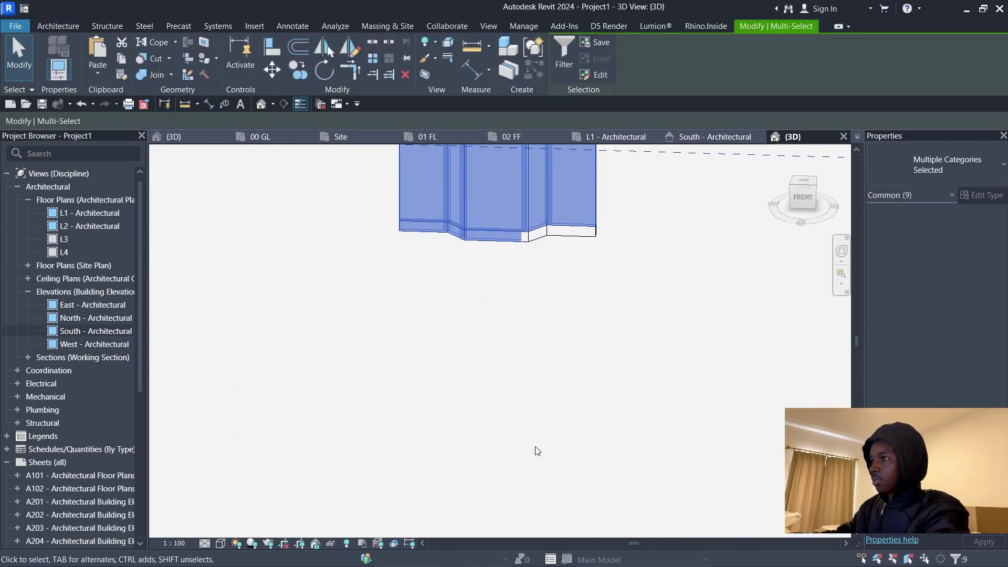
pyautogui.keyDown('shift'); pyautogui.click(481, 233); pyautogui.keyUp('shift')
pyautogui.keyDown('shift'); pyautogui.click(457, 235); pyautogui.keyUp('shift')
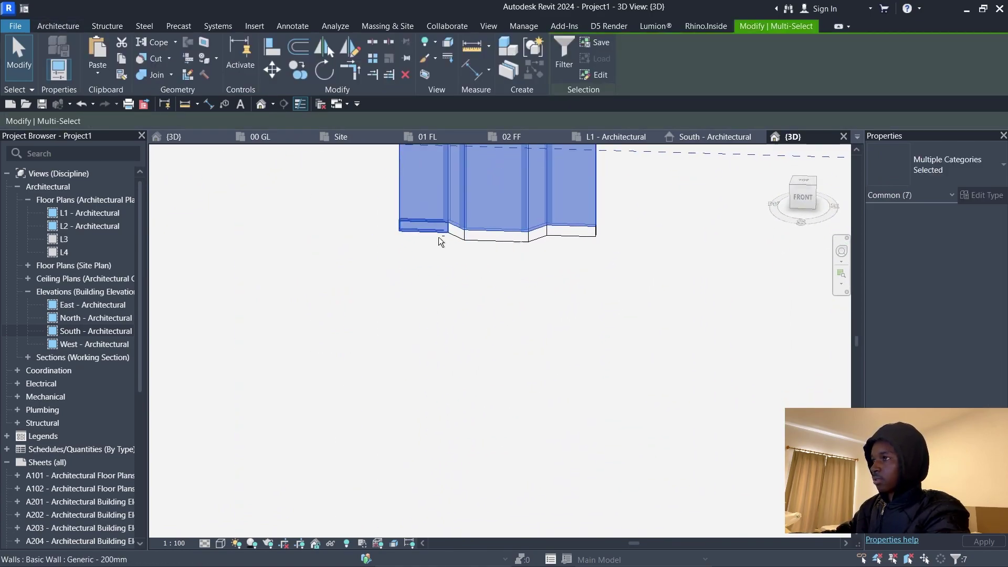
pyautogui.click(408, 236)
pyautogui.scroll(-2, 405, 320)
pyautogui.scroll(2, 460, 372)
pyautogui.click(442, 368)
pyautogui.moveTo(516, 475); pyautogui.dragTo(524, 535, button='middle')
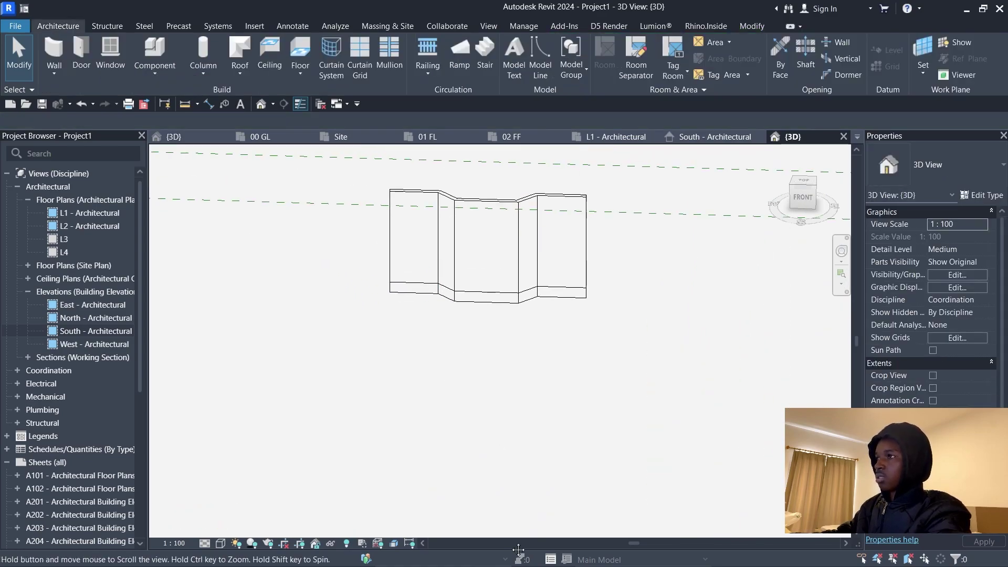
# Try level L4 as the top constraint of the walls standing on L2, and set it back to L3
pyautogui.moveTo(628, 307); pyautogui.dragTo(352, 272)
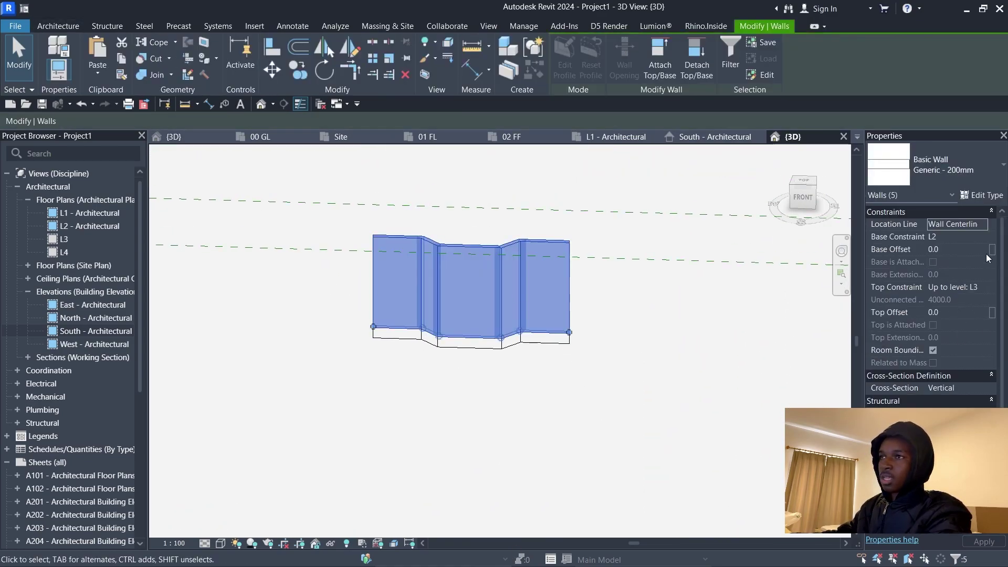
pyautogui.click(980, 286)
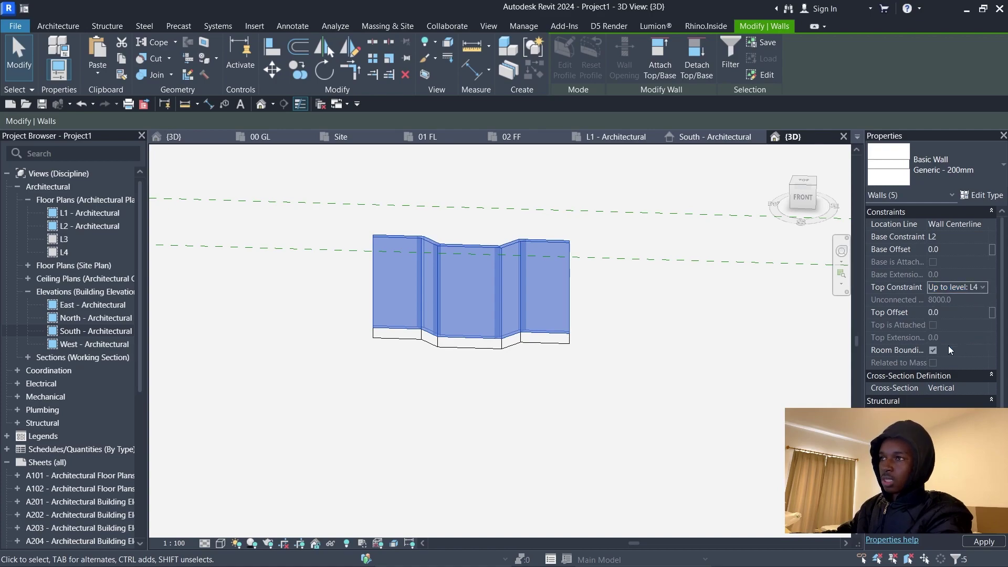
pyautogui.scroll(-2, 571, 469)
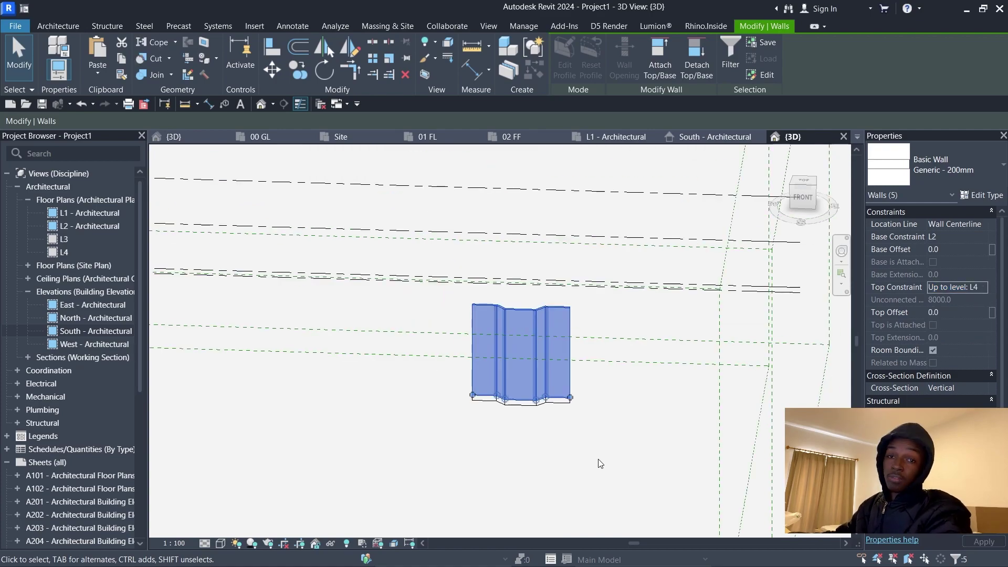
pyautogui.click(981, 287)
pyautogui.click(967, 335)
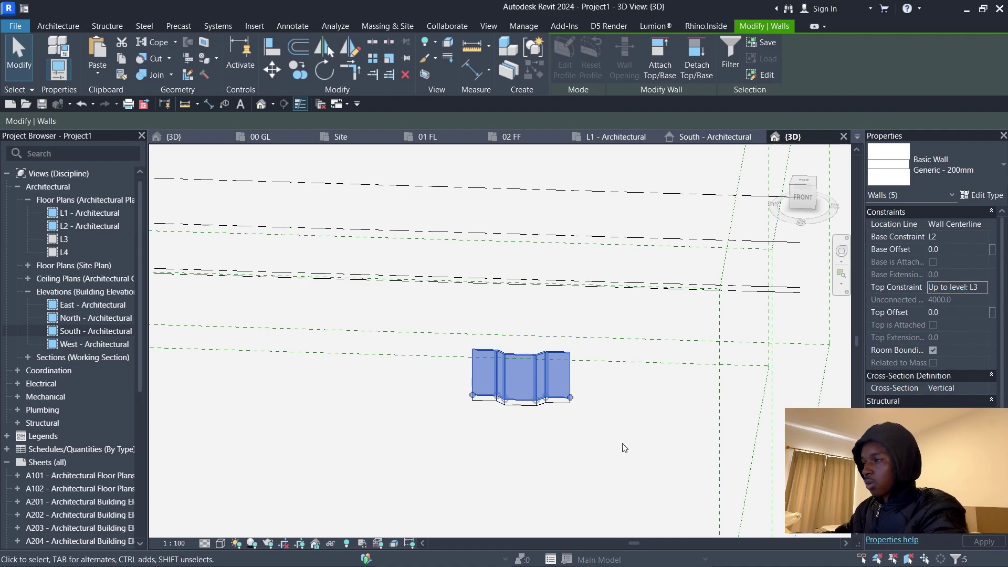
# Copy the bay walls standing on L2 and paste them aligned to level L3
pyautogui.keyDown('shift'); pyautogui.moveTo(546, 477); pyautogui.dragTo(538, 410, button='middle'); pyautogui.keyUp('shift')
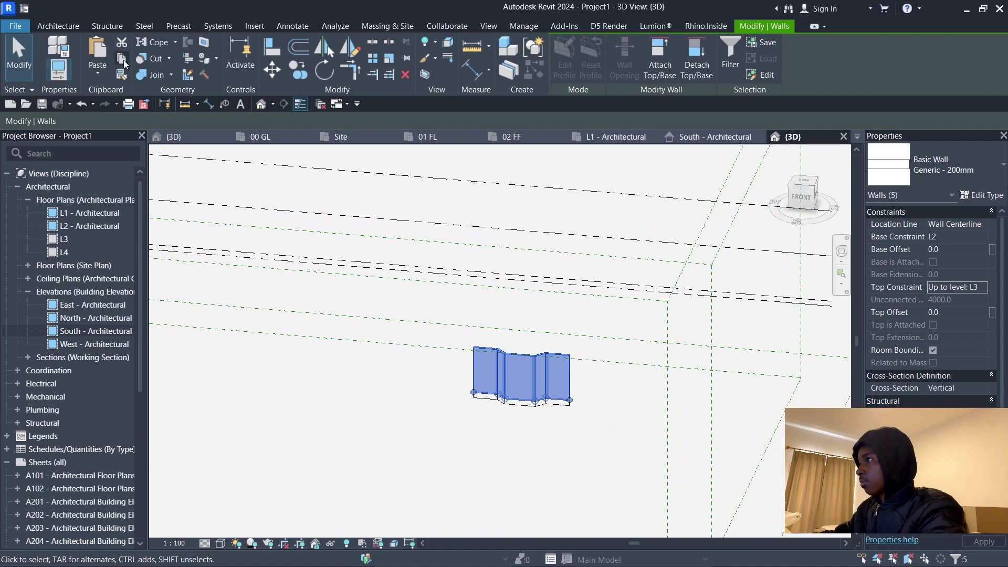
pyautogui.click(91, 72)
pyautogui.click(127, 115)
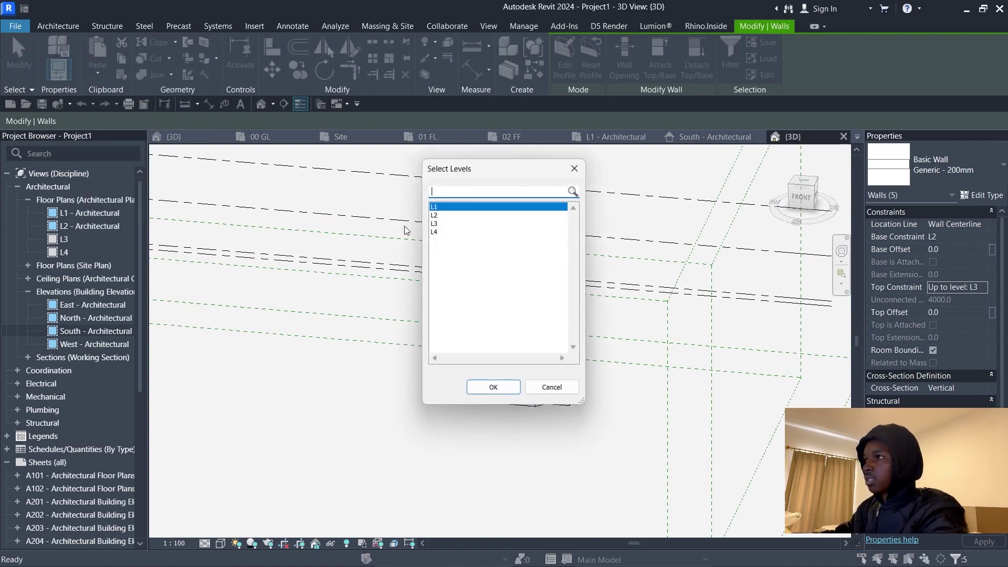
pyautogui.click(440, 223)
pyautogui.click(493, 387)
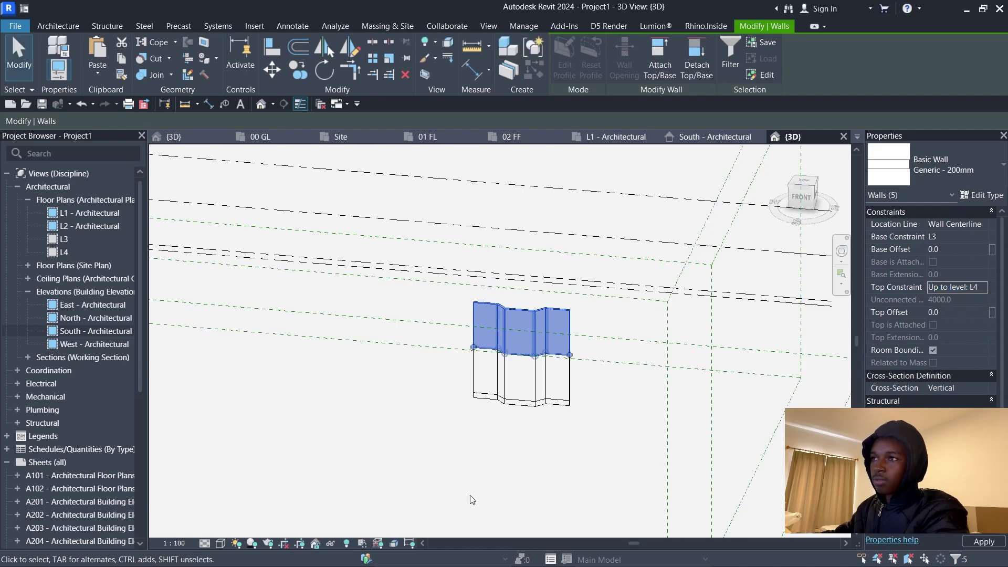
pyautogui.click(519, 497)
# Close the L1 - Architectural floor plan view, keeping the 3D view of the stacked bay walls open
pyautogui.keyDown('shift'); pyautogui.moveTo(521, 436); pyautogui.dragTo(654, 369, button='middle'); pyautogui.keyUp('shift')
pyautogui.scroll(3, 583, 414)
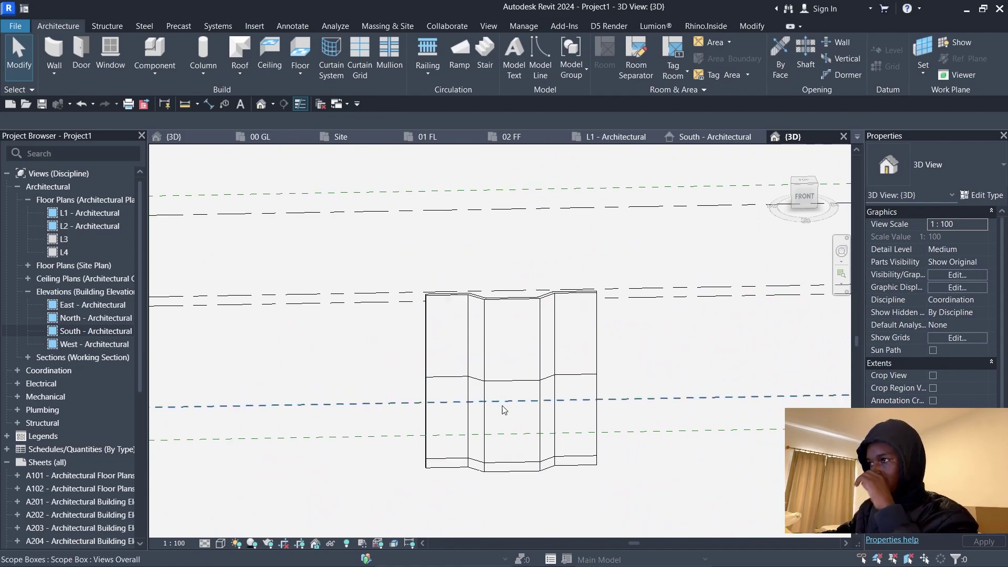
pyautogui.keyDown('shift'); pyautogui.moveTo(660, 432); pyautogui.dragTo(635, 399, button='middle'); pyautogui.keyUp('shift')
pyautogui.scroll(3, 581, 425)
pyautogui.scroll(-3, 581, 429)
pyautogui.scroll(2, 546, 420)
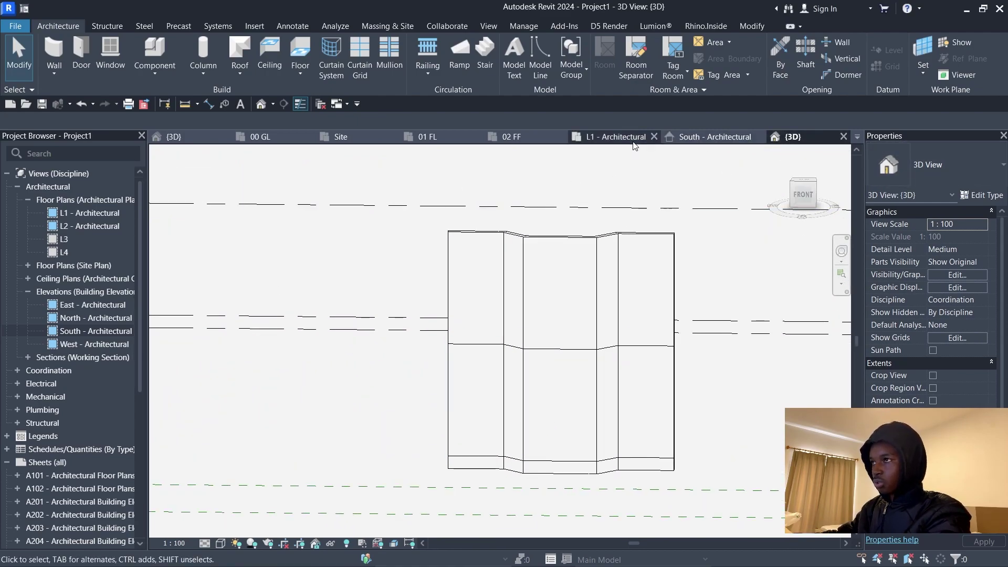
pyautogui.click(655, 137)
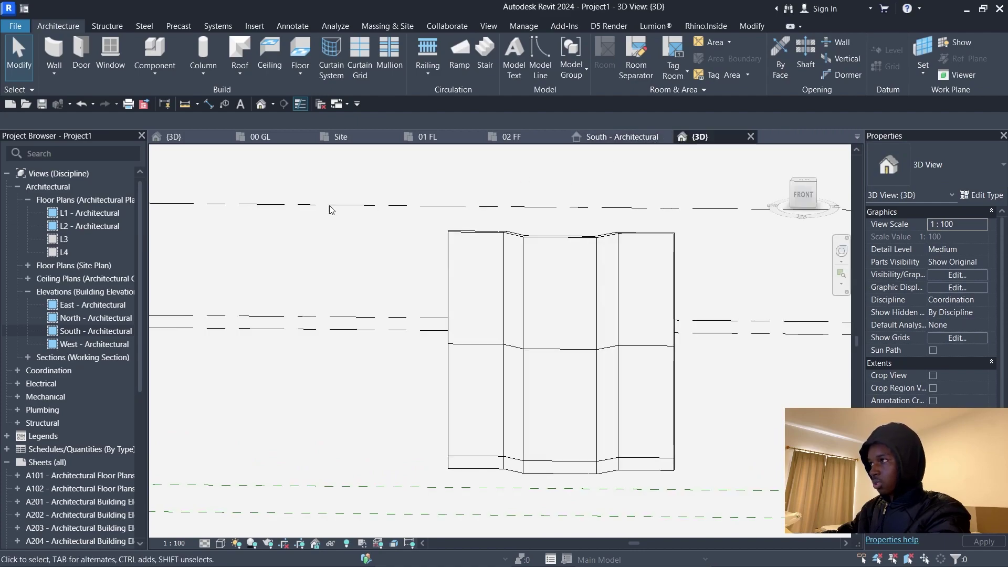
# Open the L2 - Architectural floor plan to work on the bay-shaped walls
pyautogui.doubleClick(83, 225)
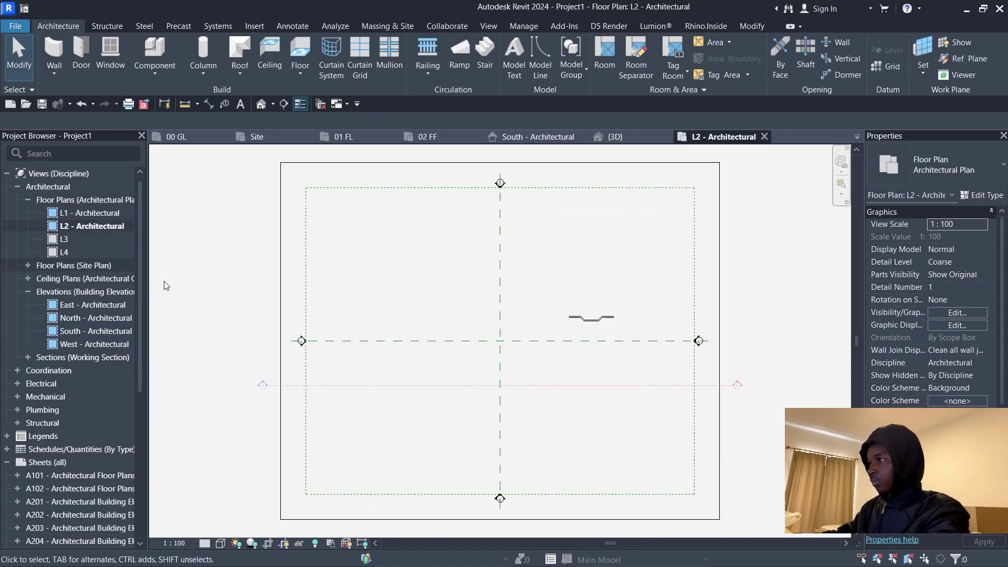
pyautogui.scroll(5, 604, 315)
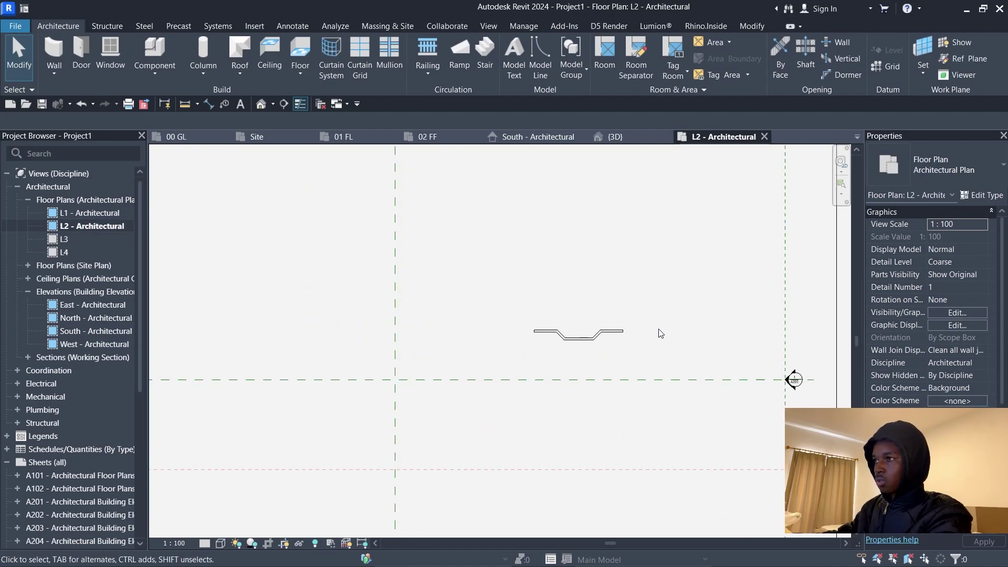
pyautogui.click(596, 336)
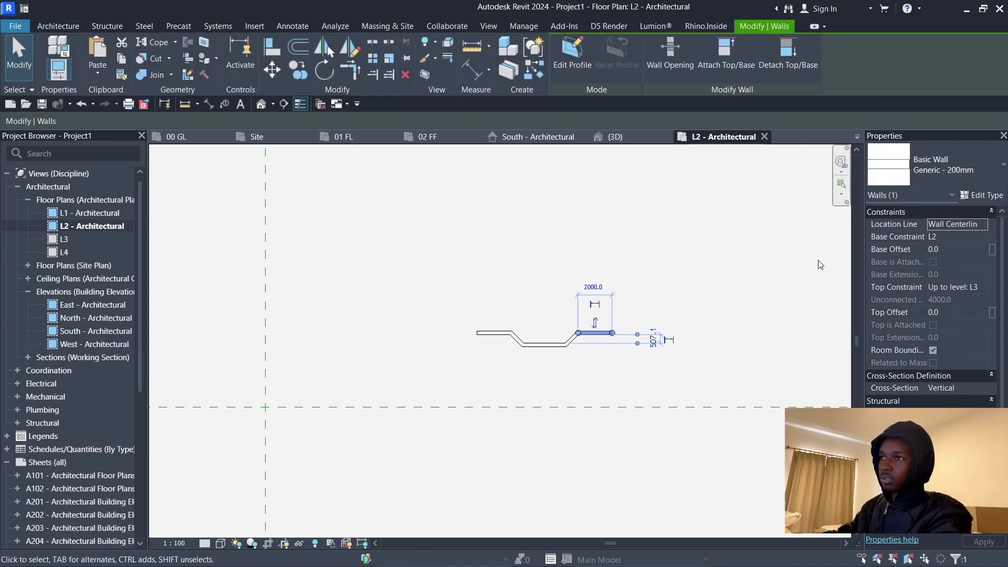
pyautogui.click(483, 263)
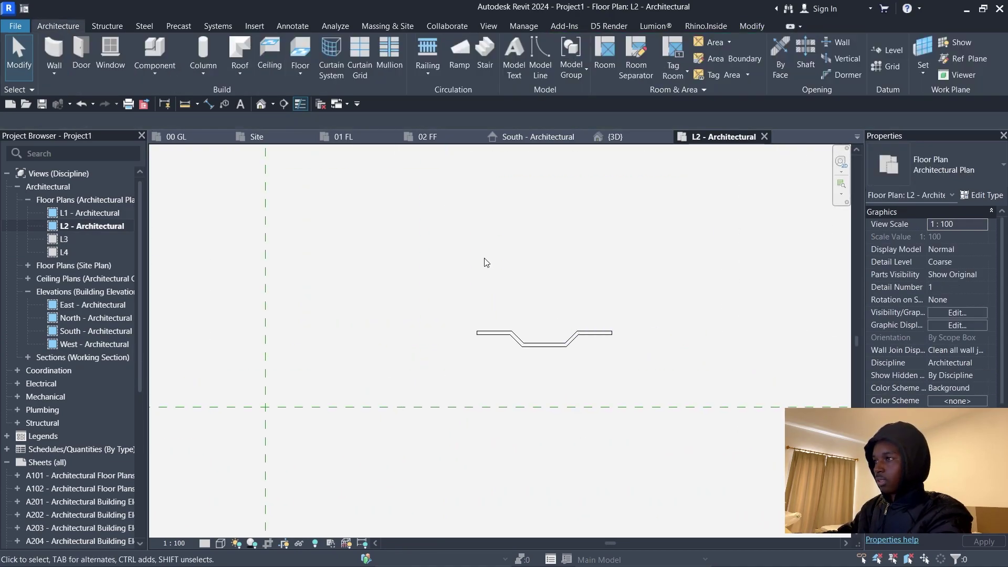
pyautogui.scroll(3, 592, 342)
pyautogui.scroll(-4, 417, 273)
pyautogui.scroll(-1, 417, 273)
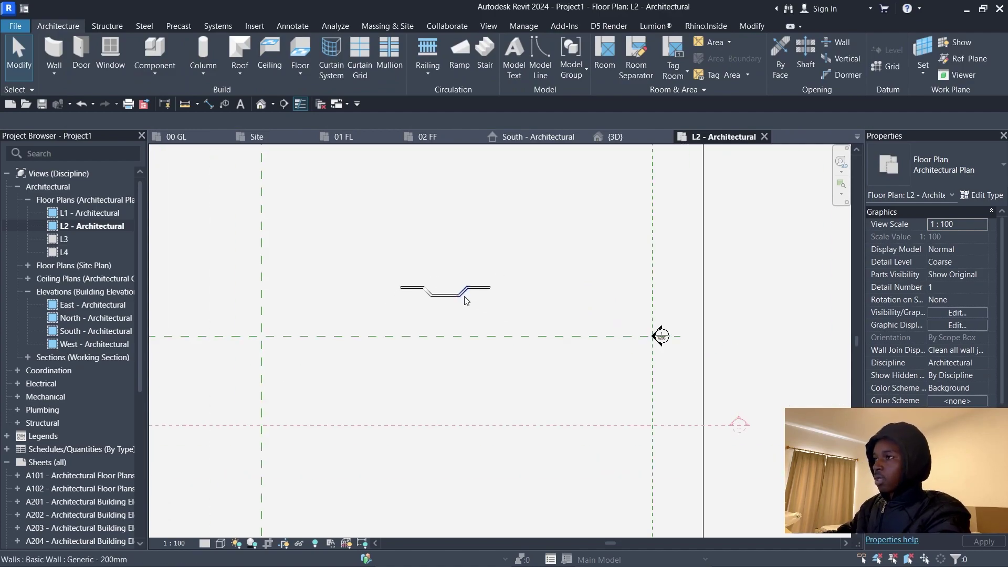
pyautogui.scroll(2, 419, 304)
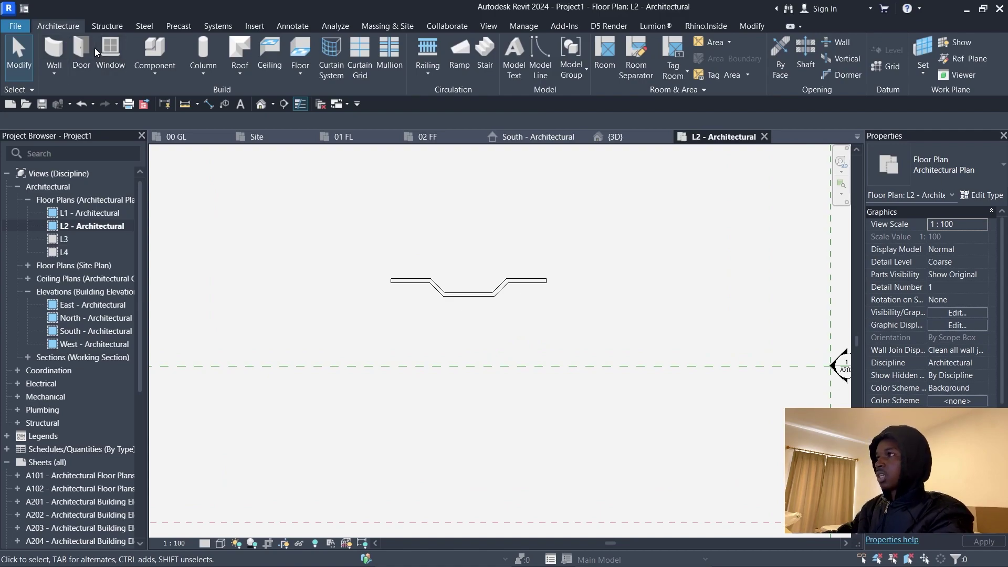
# Start a new wall on L2 with the Curtain Wall type M_Exterior Glazing and review its type properties without changing them
pyautogui.click(55, 51)
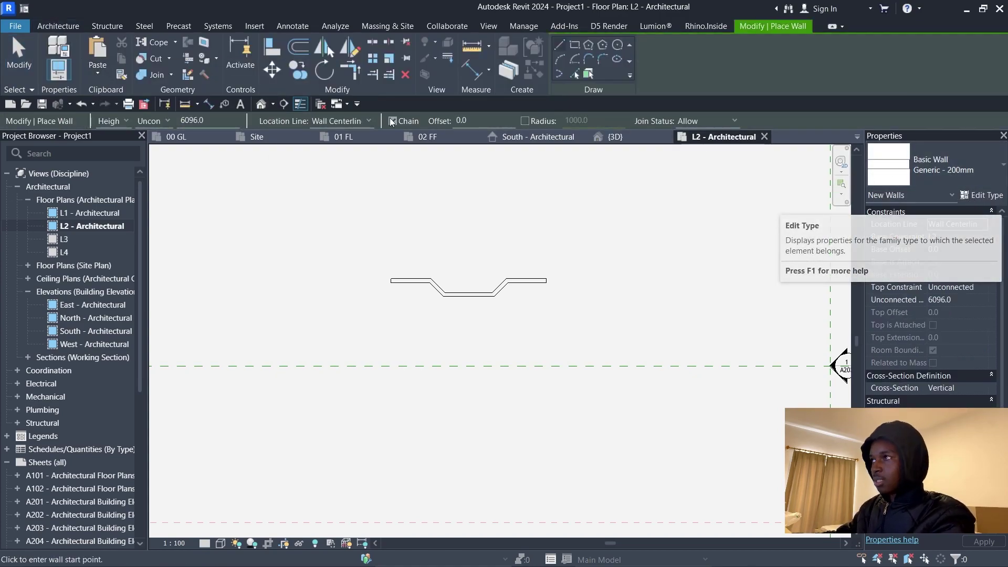
pyautogui.click(964, 174)
pyautogui.scroll(-5, 963, 343)
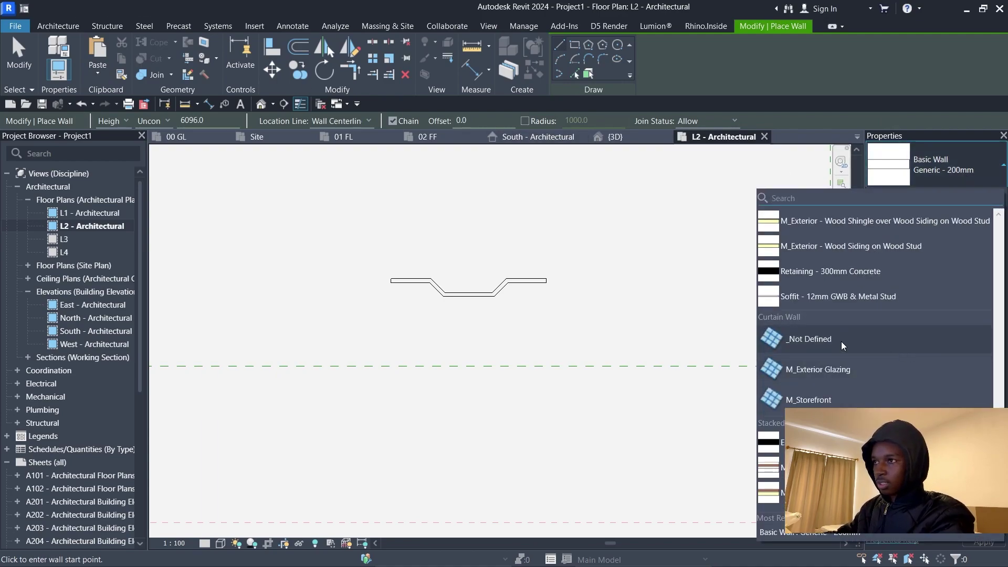
pyautogui.click(840, 375)
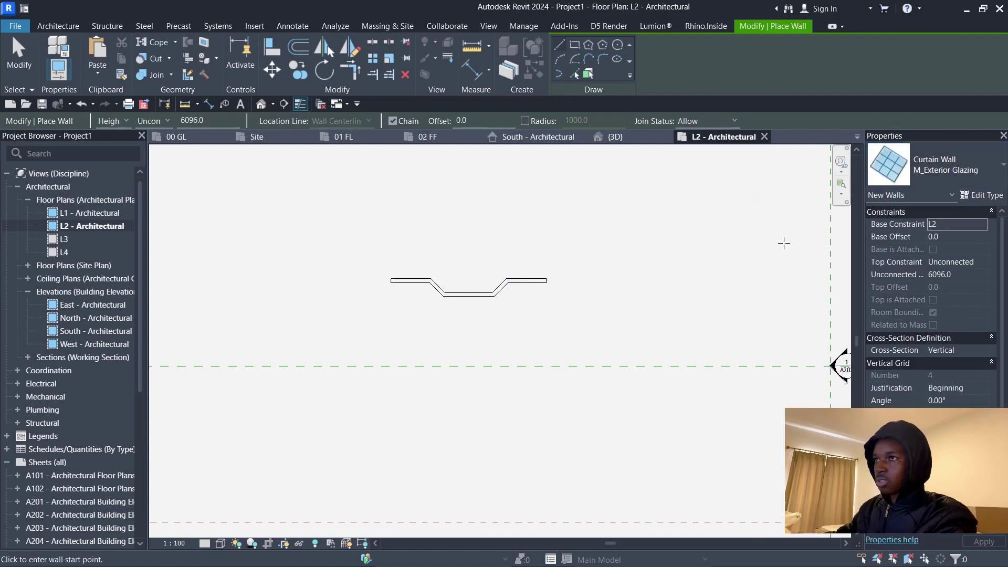
pyautogui.click(979, 211)
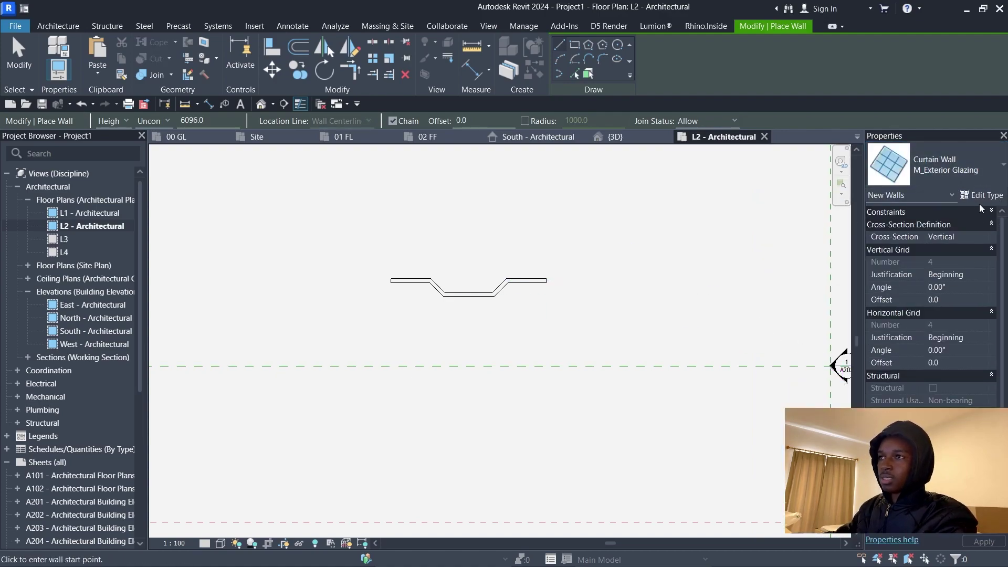
pyautogui.click(981, 195)
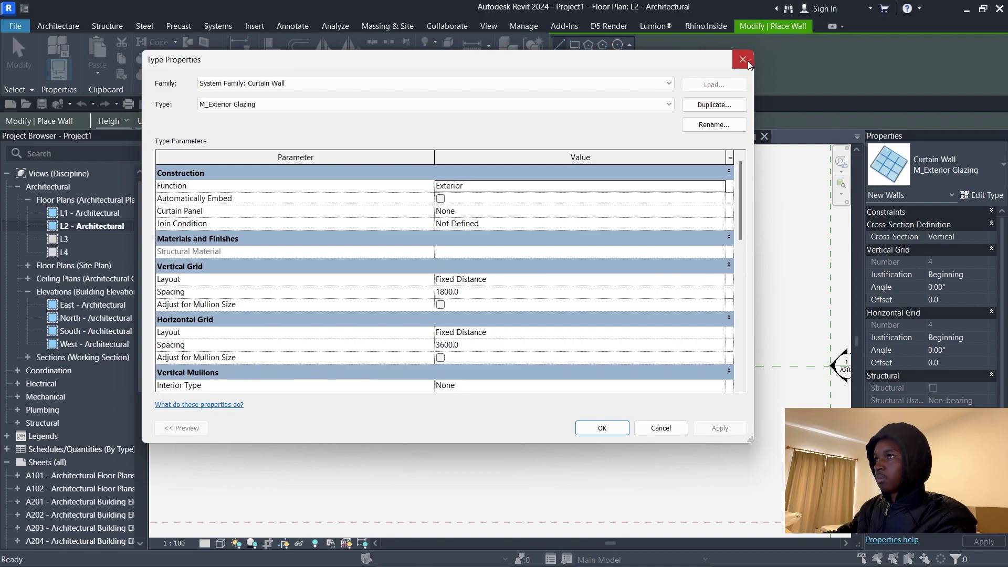
pyautogui.click(748, 64)
pyautogui.click(970, 212)
# Draw a curtain wall about 2300 mm long along the centreline of the bay's front wall on L2
pyautogui.scroll(3, 446, 287)
pyautogui.click(429, 284)
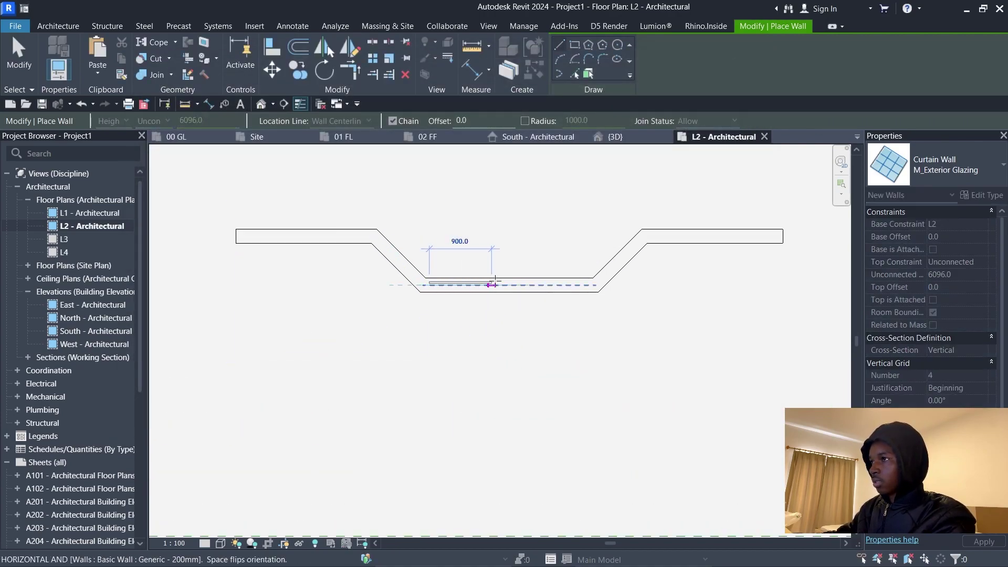
pyautogui.scroll(2, 561, 285)
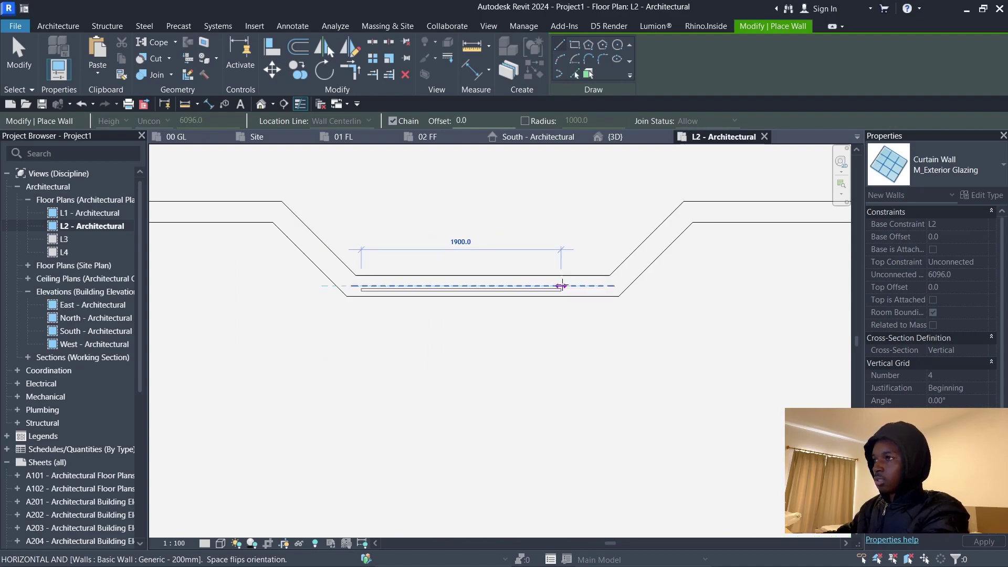
pyautogui.click(599, 284)
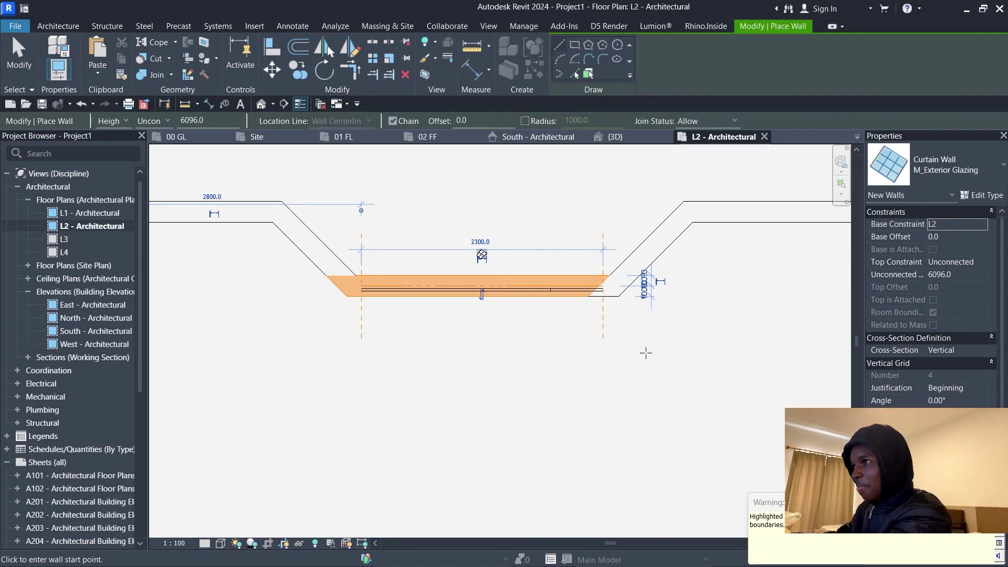
pyautogui.press('Escape')
pyautogui.press('Escape')
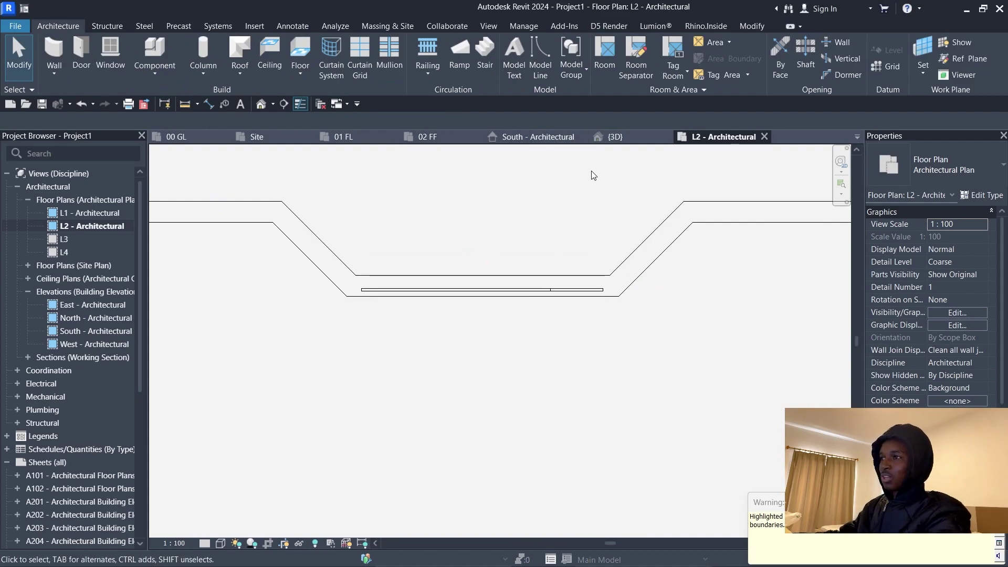
# In the 3D view, try level L2 as the curtain wall's top constraint, and set it to Up to level: L3
pyautogui.click(614, 137)
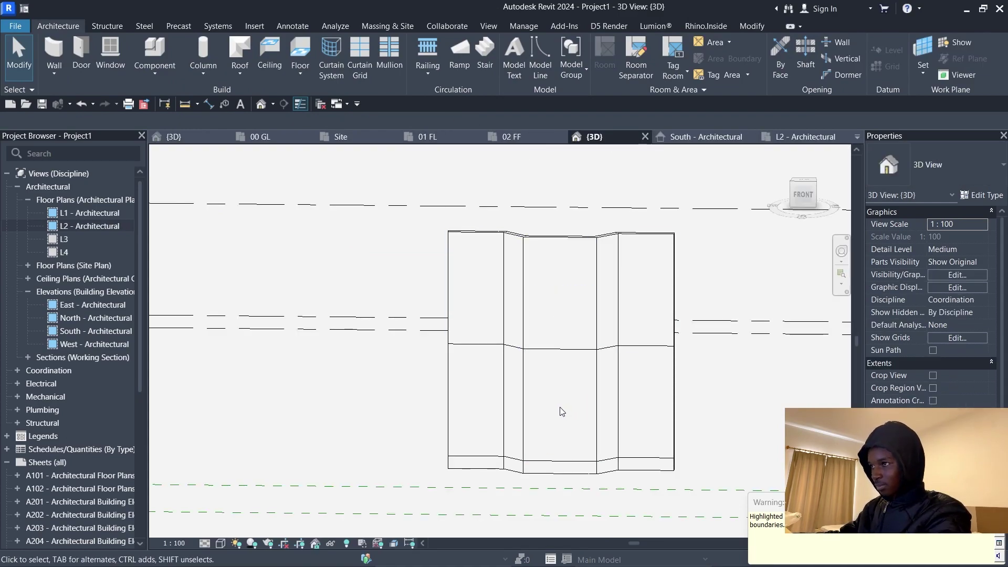
pyautogui.click(594, 409)
pyautogui.click(983, 262)
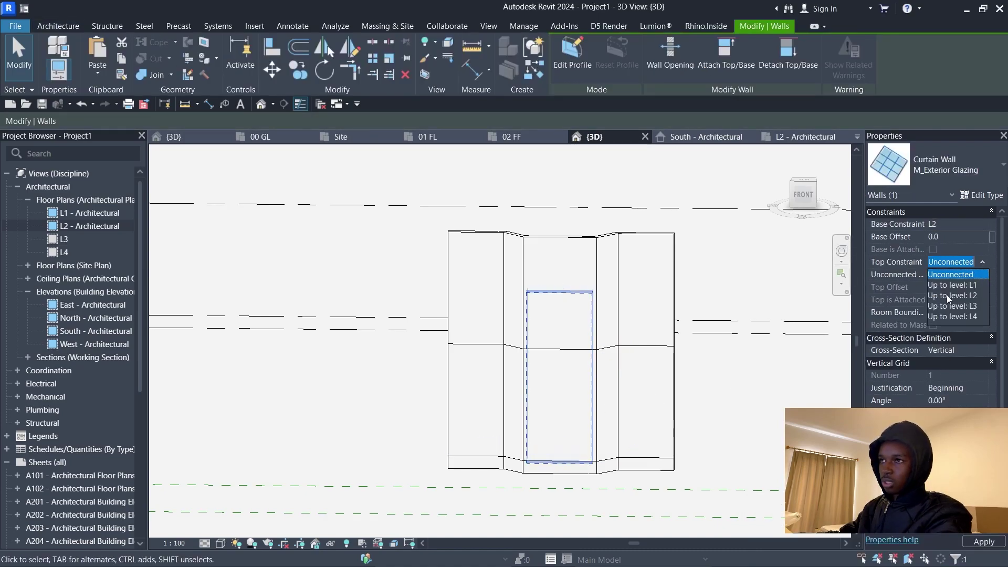
pyautogui.click(951, 295)
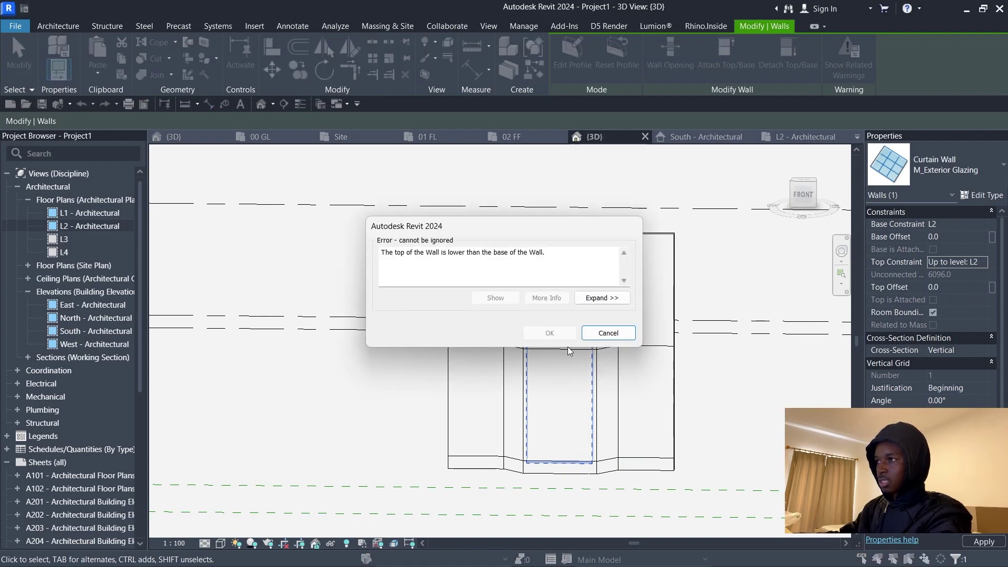
pyautogui.click(608, 333)
pyautogui.click(983, 262)
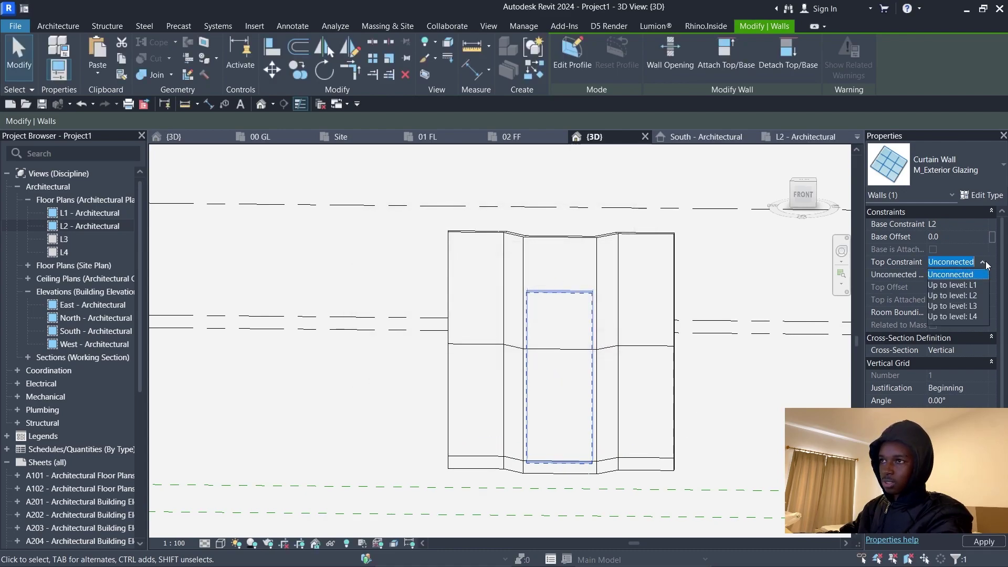
pyautogui.click(964, 303)
pyautogui.click(714, 403)
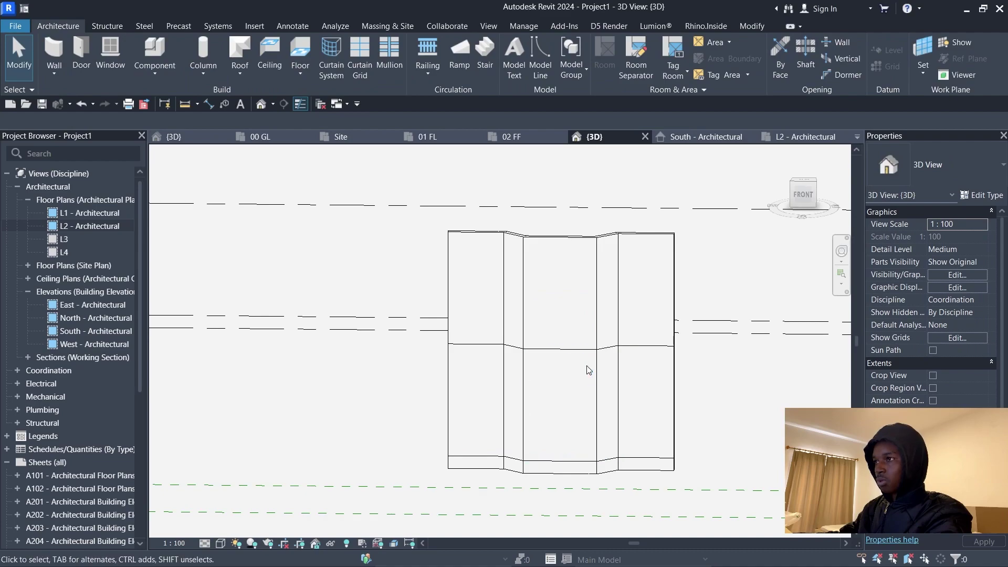
# Set the curtain wall's top offset to -200, keeping its top constraint at level L3
pyautogui.click(535, 362)
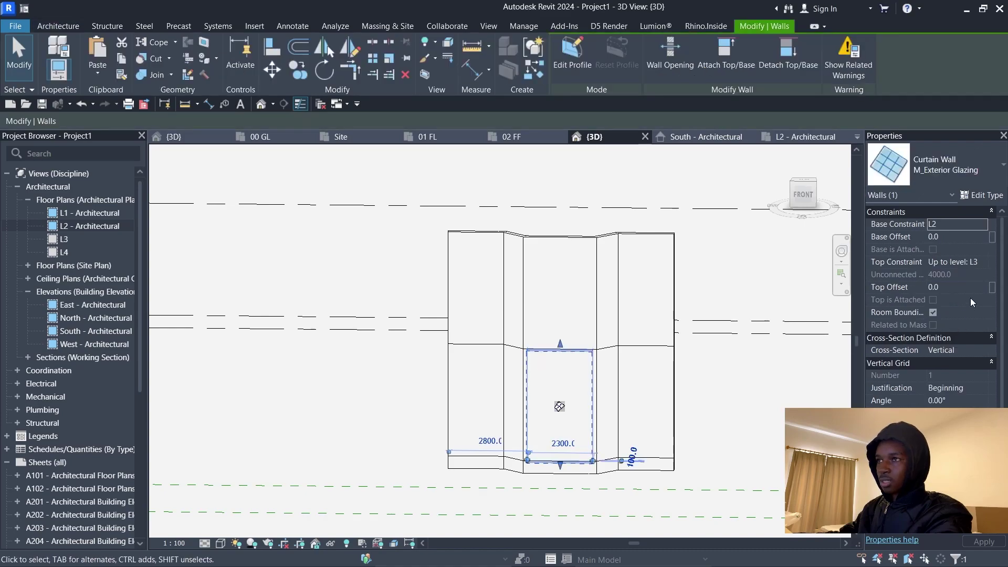
pyautogui.click(982, 262)
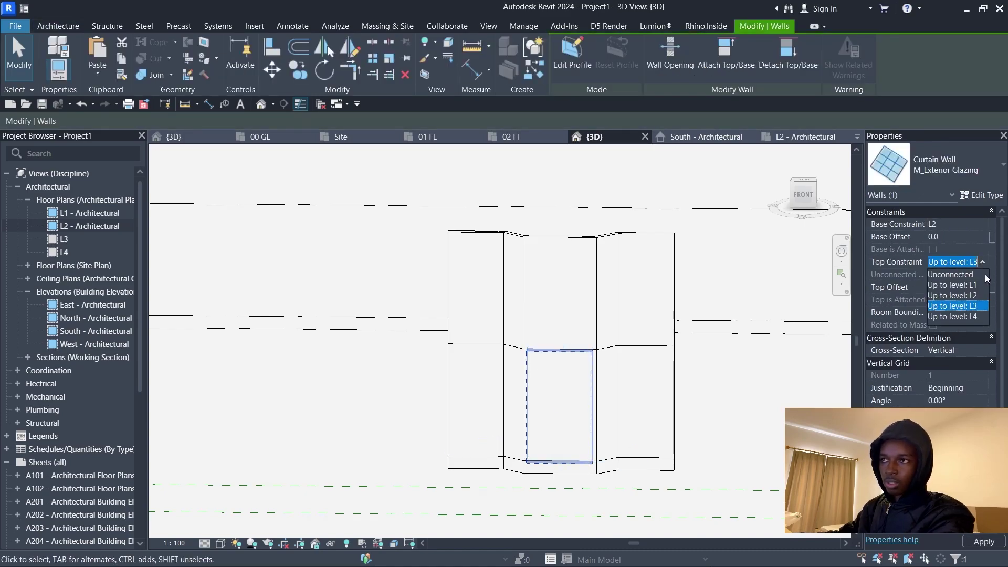
pyautogui.click(982, 263)
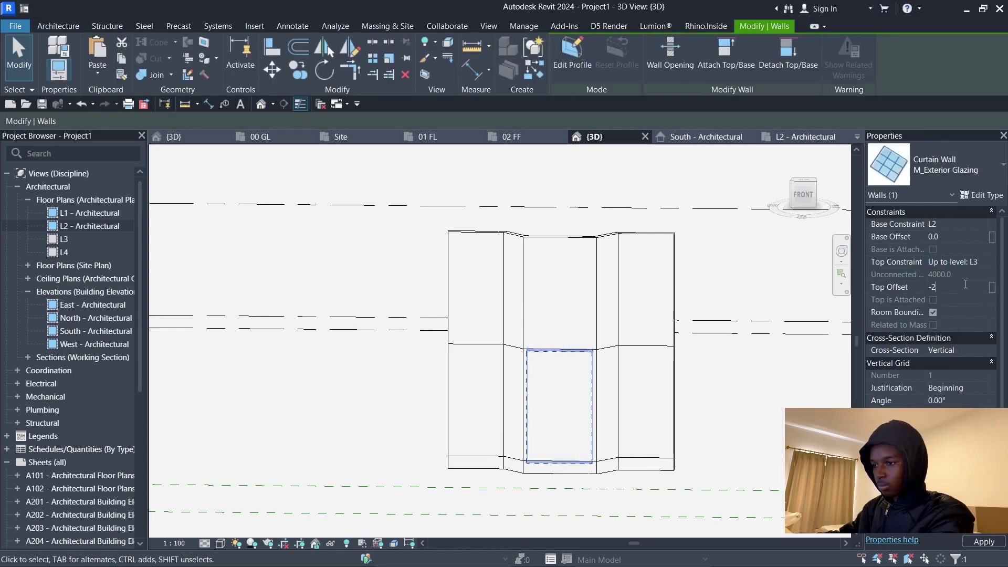
pyautogui.click(746, 402)
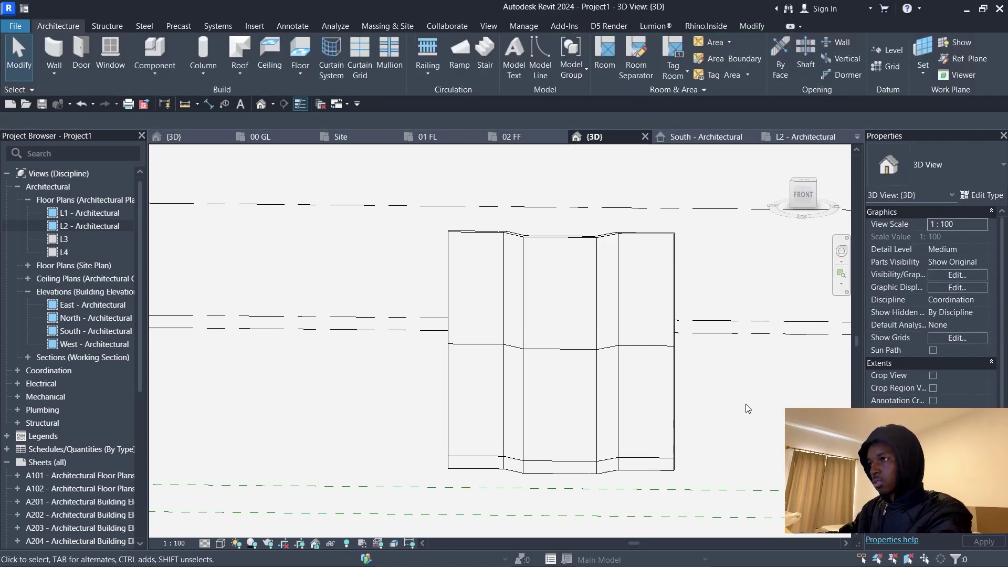
# Edit the profile of the bay's front wall on L2 and sketch an opening rectangle about 2165.7 by 3800 mm around the glazing
pyautogui.click(561, 351)
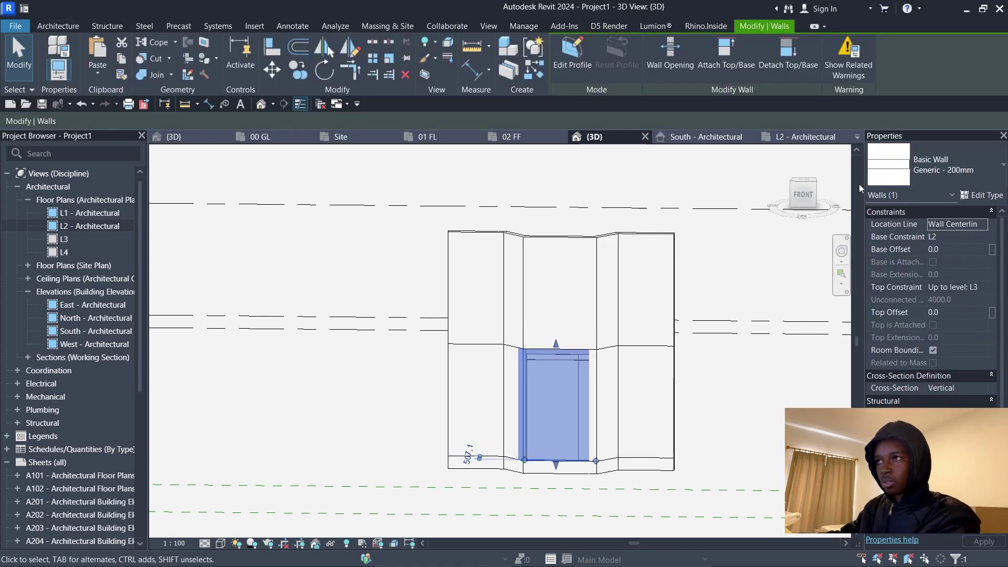
pyautogui.click(811, 200)
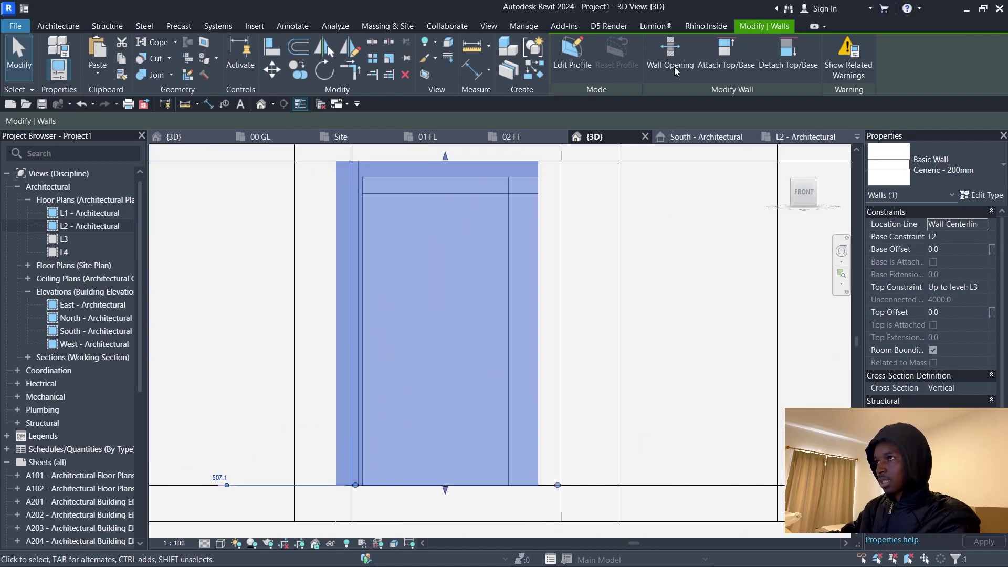
pyautogui.click(572, 52)
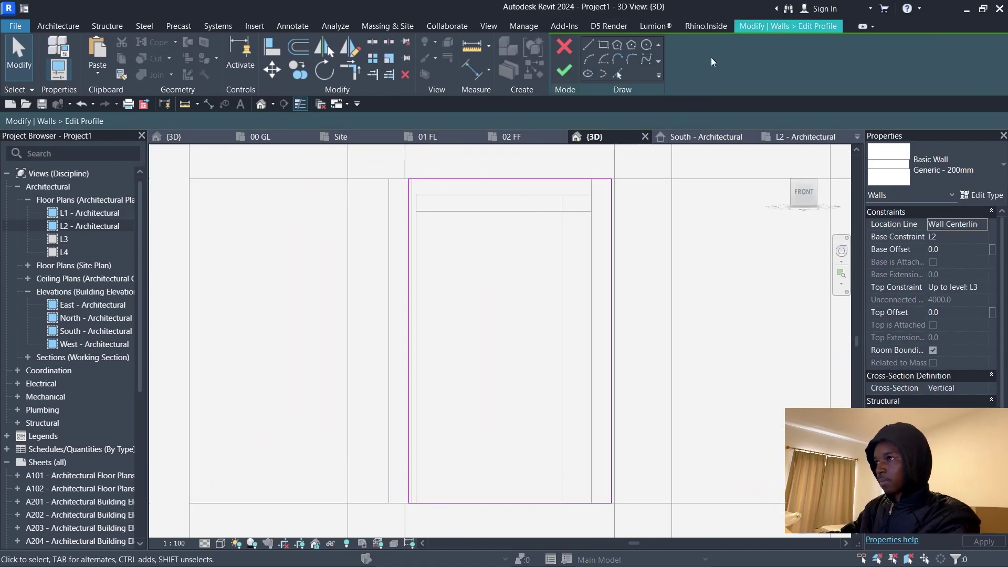
pyautogui.click(604, 45)
pyautogui.click(416, 196)
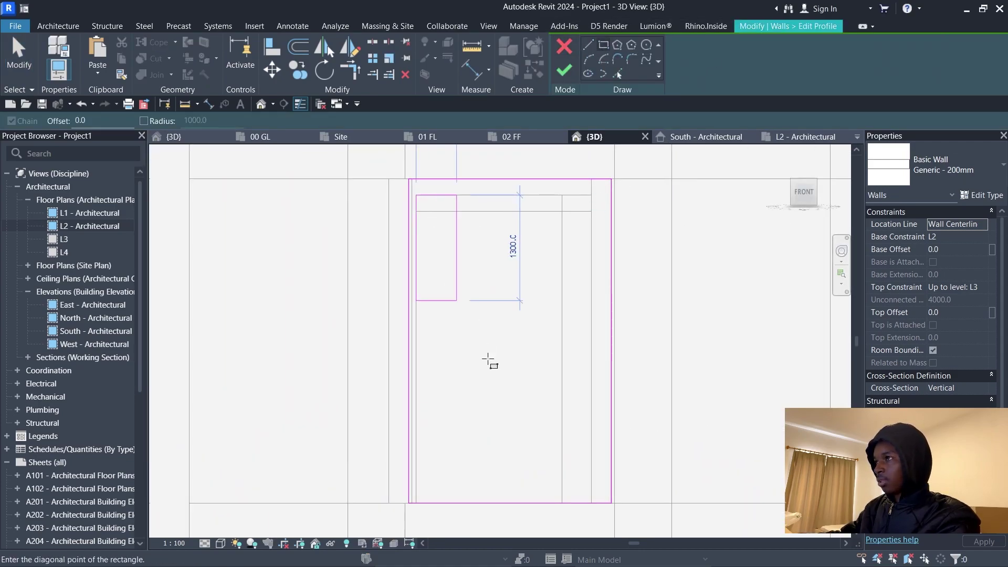
pyautogui.click(591, 503)
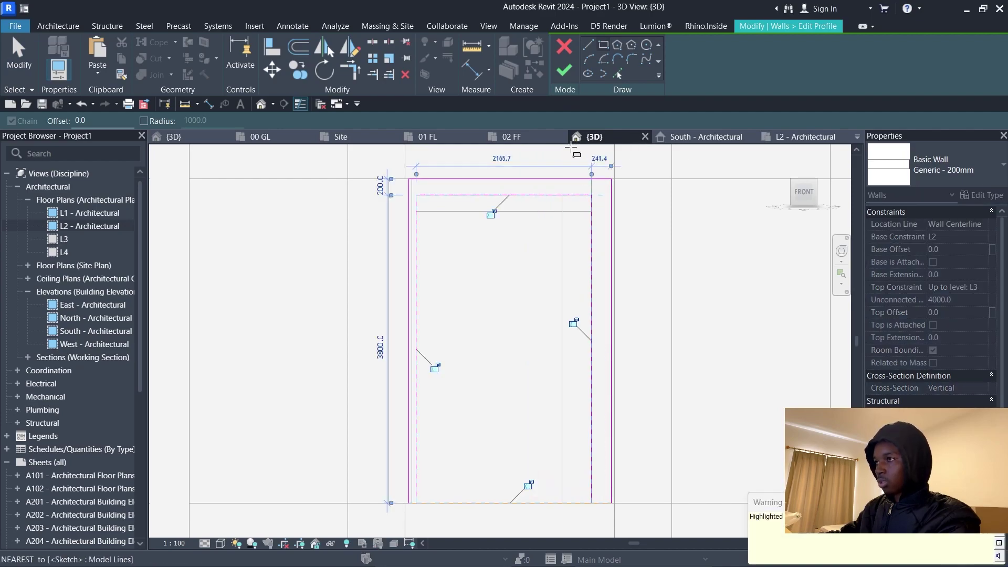
pyautogui.press('Escape')
pyautogui.press('Escape')
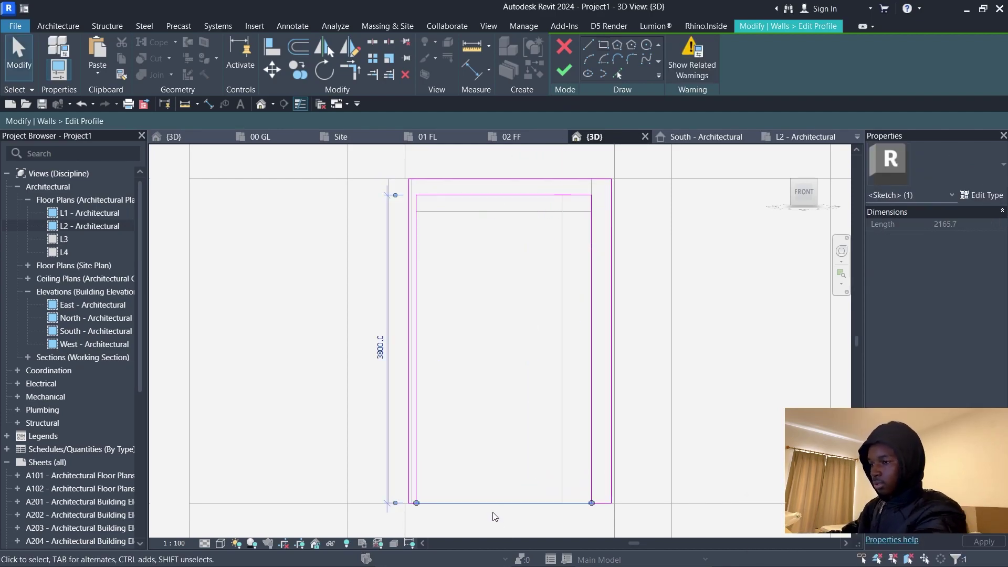
# Open the profile's bottom edge between the rectangle's sides by splitting the bottom line and trimming it into a continuous outline
pyautogui.press('s')
pyautogui.press('l')
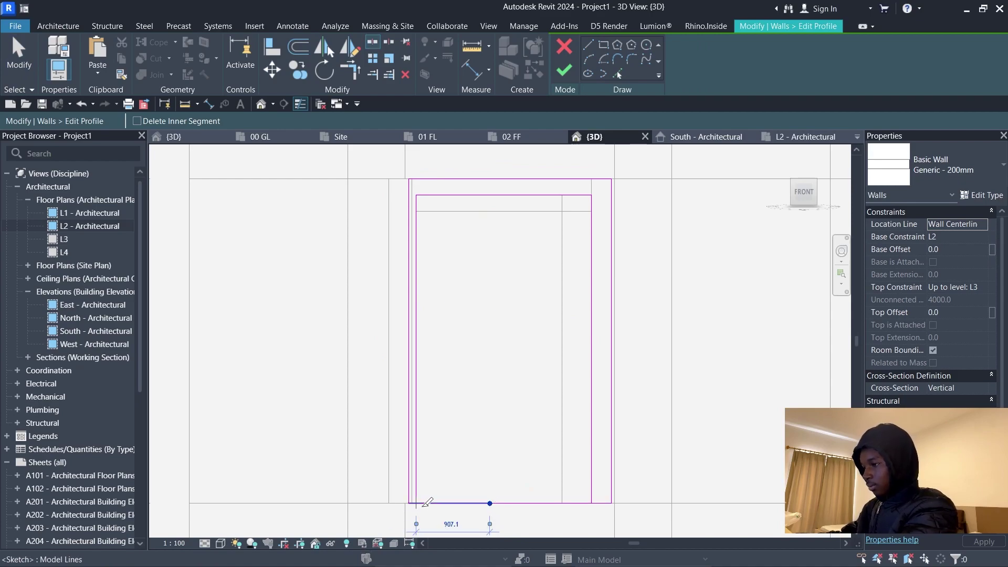
pyautogui.press('t')
pyautogui.press('r')
pyautogui.scroll(3, 415, 513)
pyautogui.click(410, 484)
pyautogui.click(418, 474)
pyautogui.scroll(-3, 414, 473)
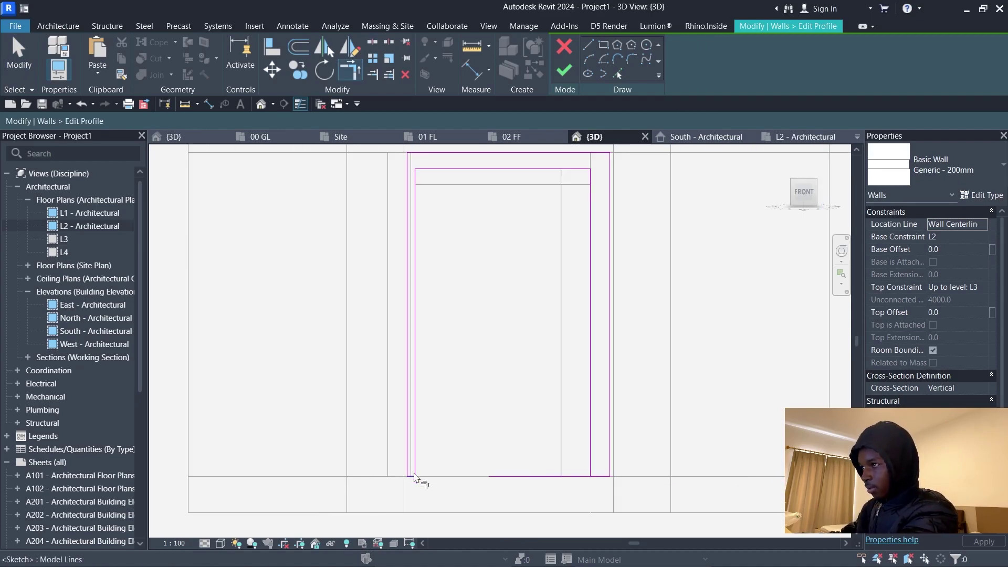
pyautogui.scroll(-3, 583, 368)
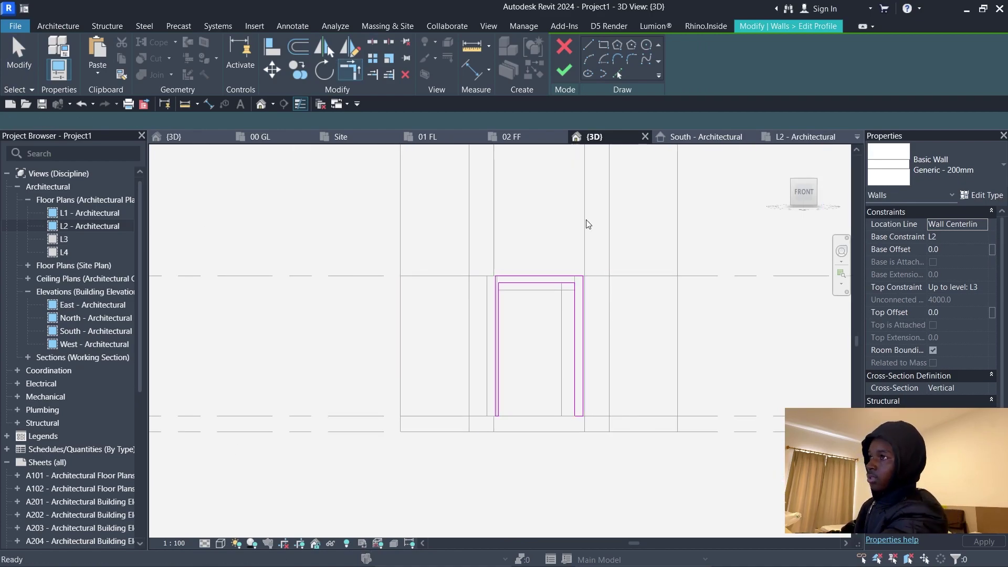
# Finish the front wall's profile edit and unjoin the conflicting wall elements
pyautogui.click(564, 70)
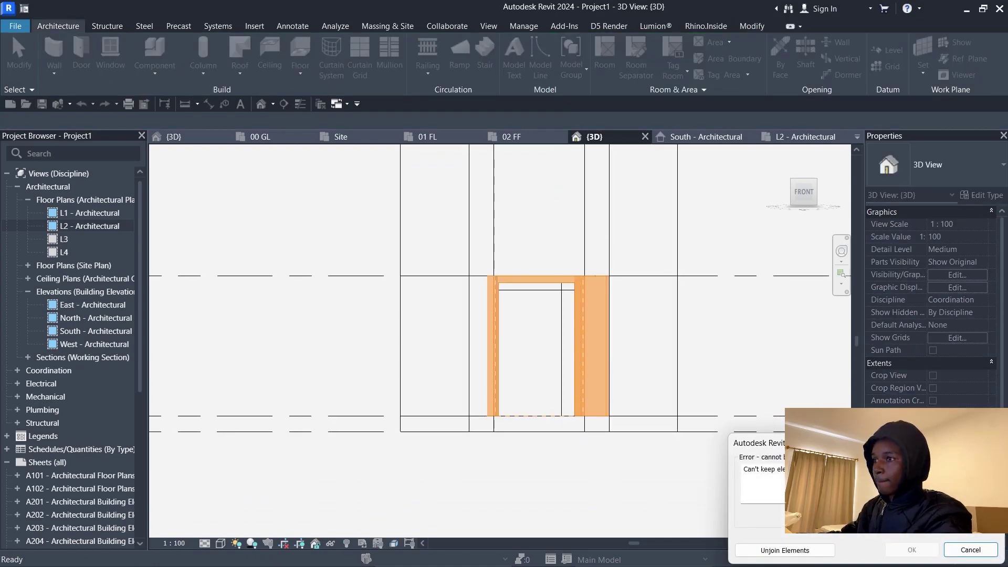
pyautogui.click(785, 550)
pyautogui.keyDown('shift'); pyautogui.moveTo(727, 347); pyautogui.dragTo(664, 466, button='middle'); pyautogui.keyUp('shift')
pyautogui.press('Escape')
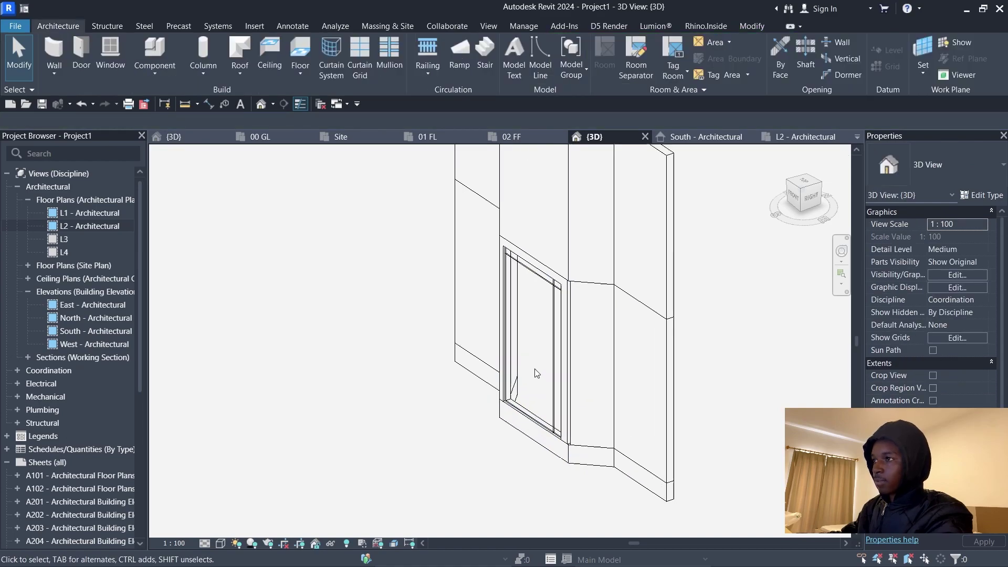
# Examine how the curtain wall glazing sits in the opening of the bay's front wall on L2 from several angles
pyautogui.scroll(5, 536, 374)
pyautogui.click(487, 321)
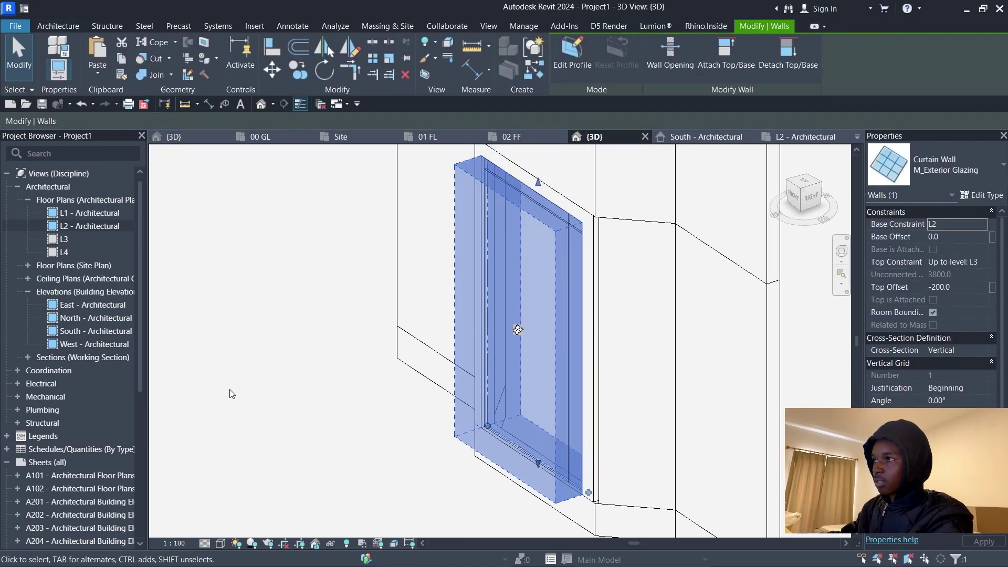
pyautogui.press('Escape')
pyautogui.keyDown('shift'); pyautogui.moveTo(517, 329); pyautogui.dragTo(574, 401, button='middle'); pyautogui.keyUp('shift')
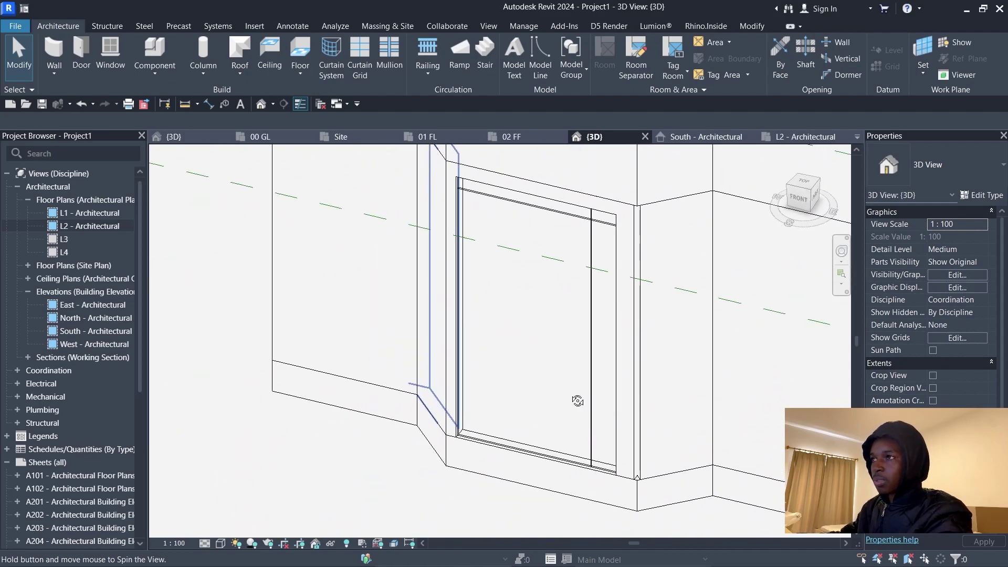
pyautogui.scroll(2, 656, 223)
pyautogui.scroll(-3, 664, 252)
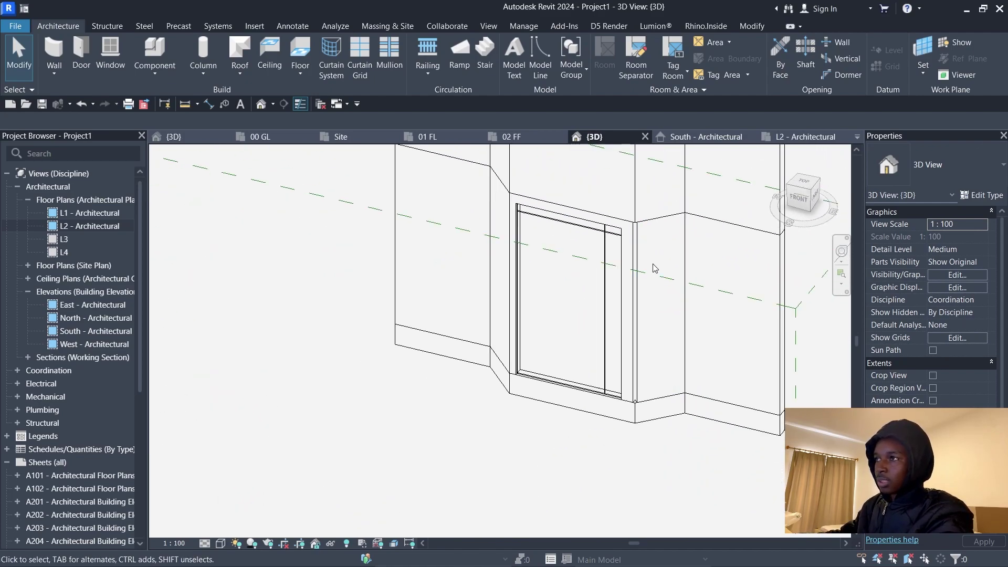
pyautogui.scroll(5, 649, 409)
pyautogui.scroll(-4, 647, 467)
pyautogui.keyDown('shift'); pyautogui.moveTo(647, 468); pyautogui.dragTo(587, 444, button='middle'); pyautogui.keyUp('shift')
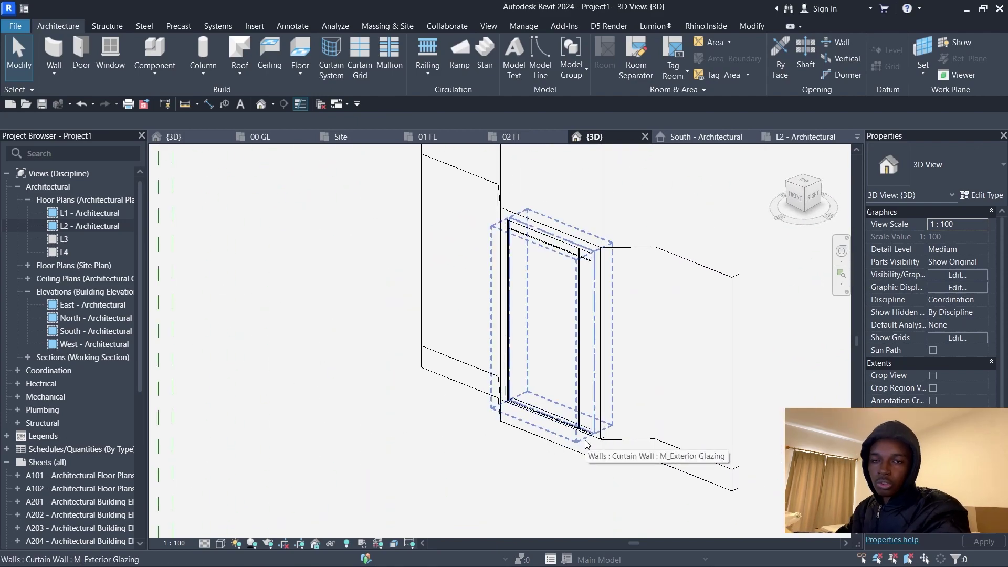
pyautogui.keyDown('shift'); pyautogui.moveTo(477, 317); pyautogui.dragTo(623, 360, button='middle'); pyautogui.keyUp('shift')
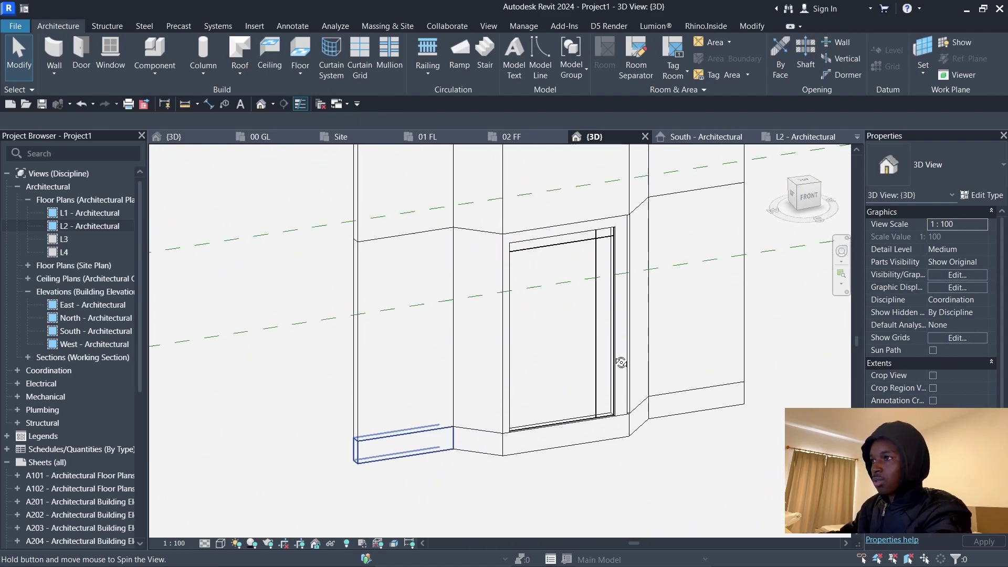
pyautogui.scroll(2, 589, 225)
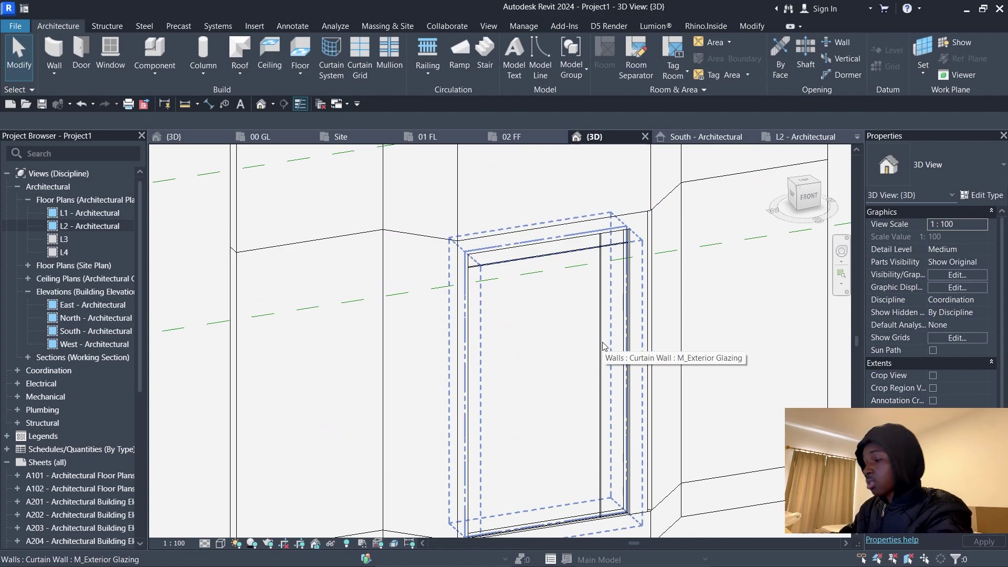
# Undo the front wall's opening profile edit and the curtain wall placed in it on L2
pyautogui.hotkey('ctrl', 'z')
pyautogui.hotkey('ctrl', 'z')
pyautogui.hotkey('ctrl', 'z')
pyautogui.hotkey('ctrl', 'z')
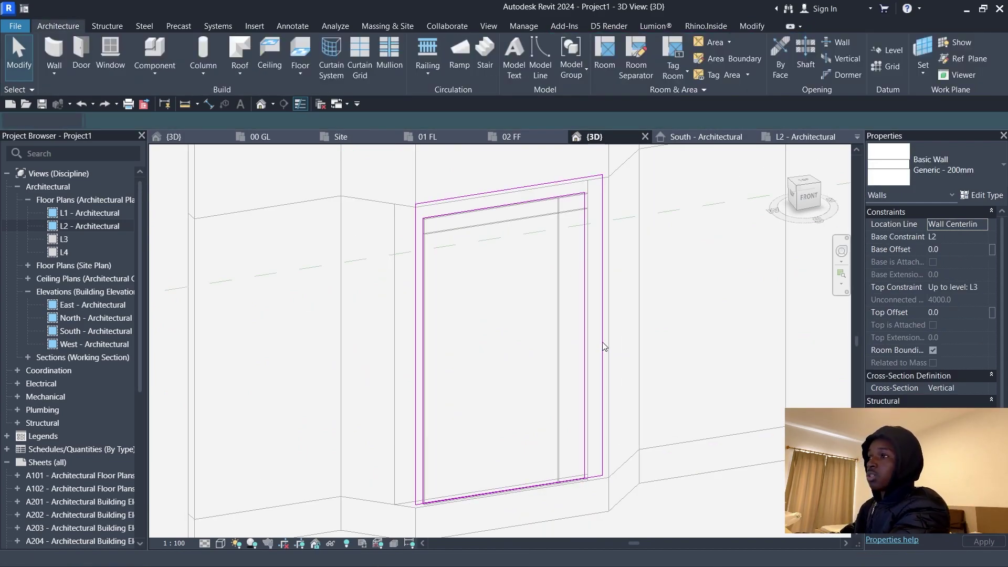
pyautogui.press('Escape')
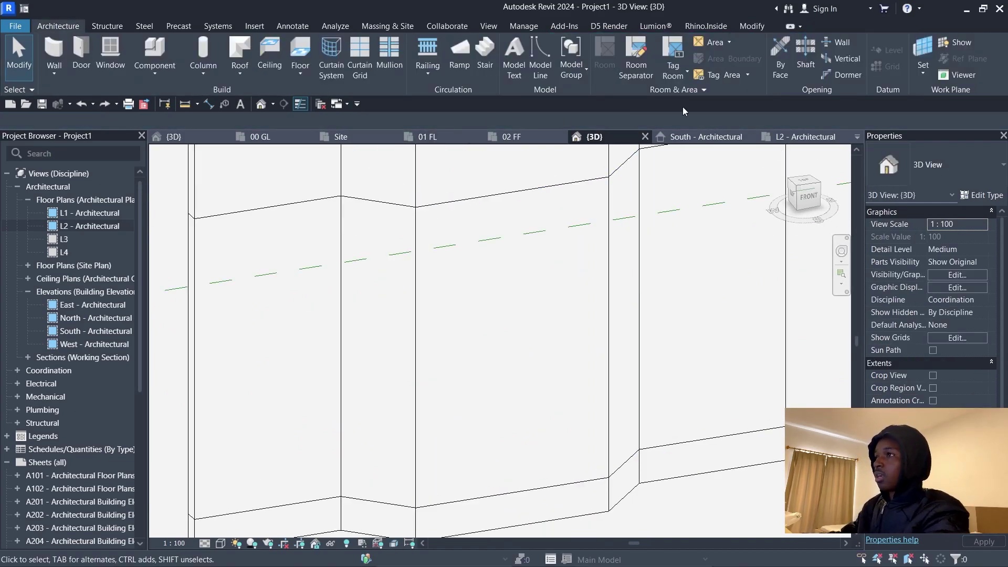
# Start an M_Exterior Glazing curtain wall in the L2 floor plan and enable Automatically Embed in its type properties
pyautogui.click(806, 136)
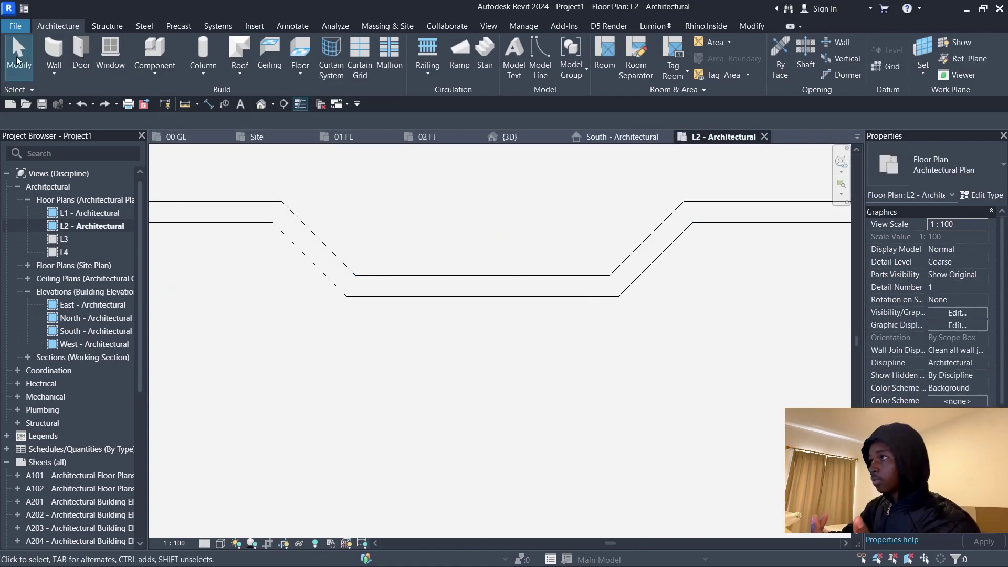
pyautogui.click(55, 53)
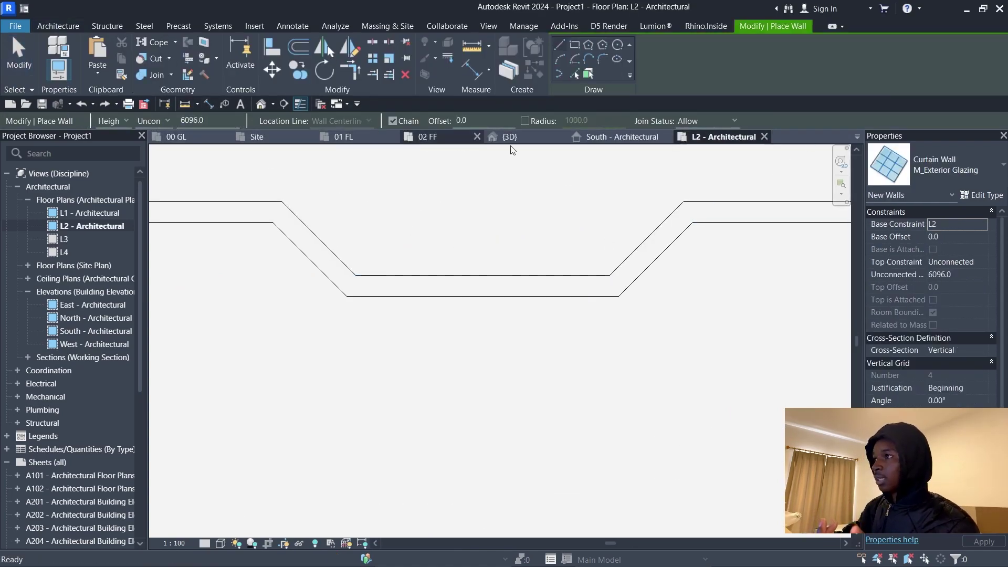
pyautogui.click(979, 172)
pyautogui.click(979, 172)
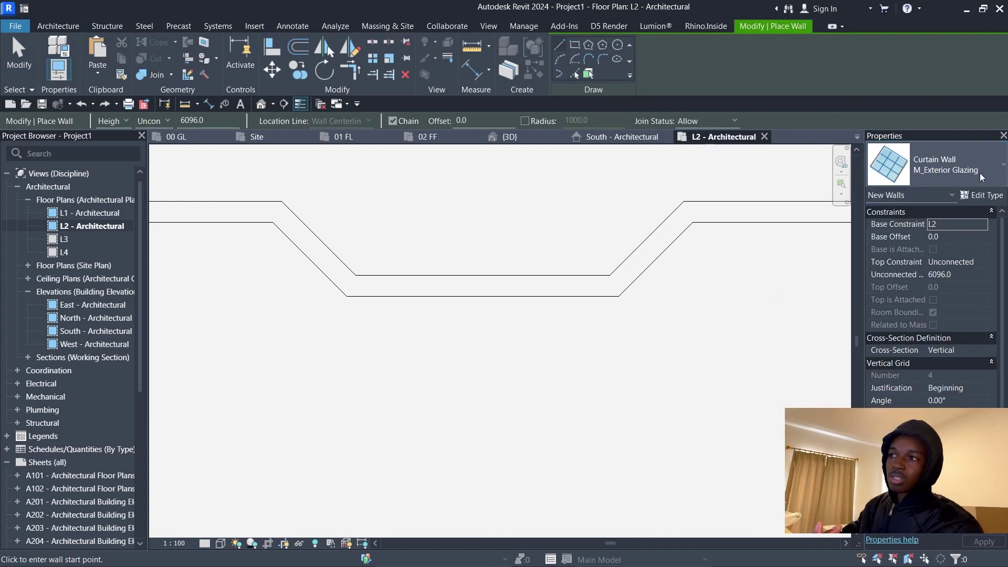
pyautogui.click(976, 198)
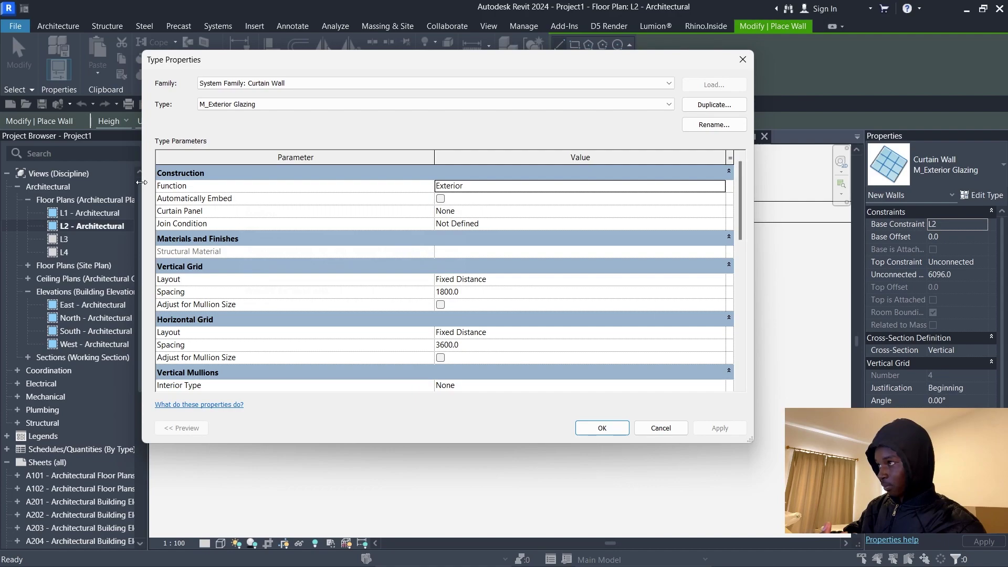
pyautogui.click(440, 198)
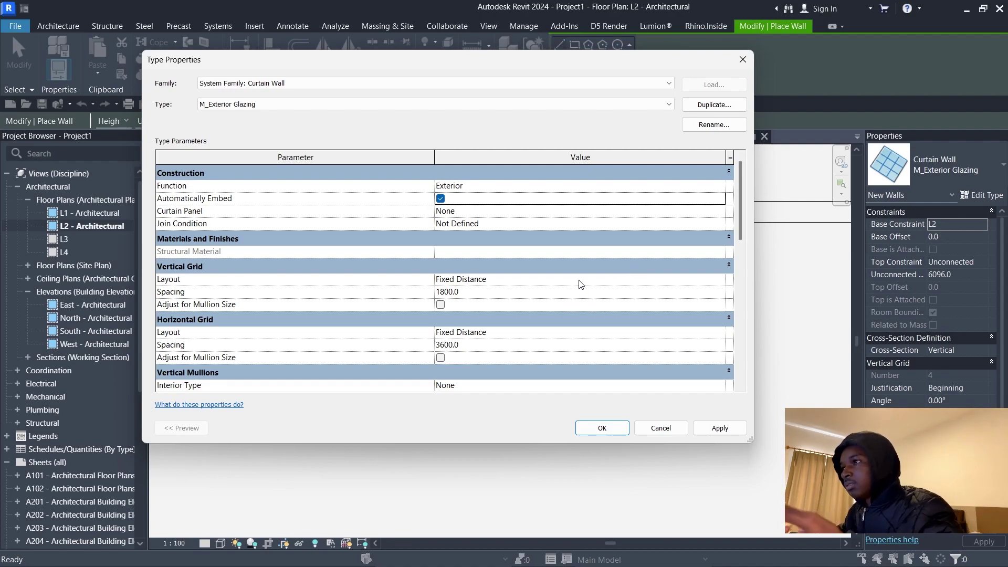
# Set the curtain wall type's vertical and horizontal grid layouts to None and accept the type changes
pyautogui.click(723, 279)
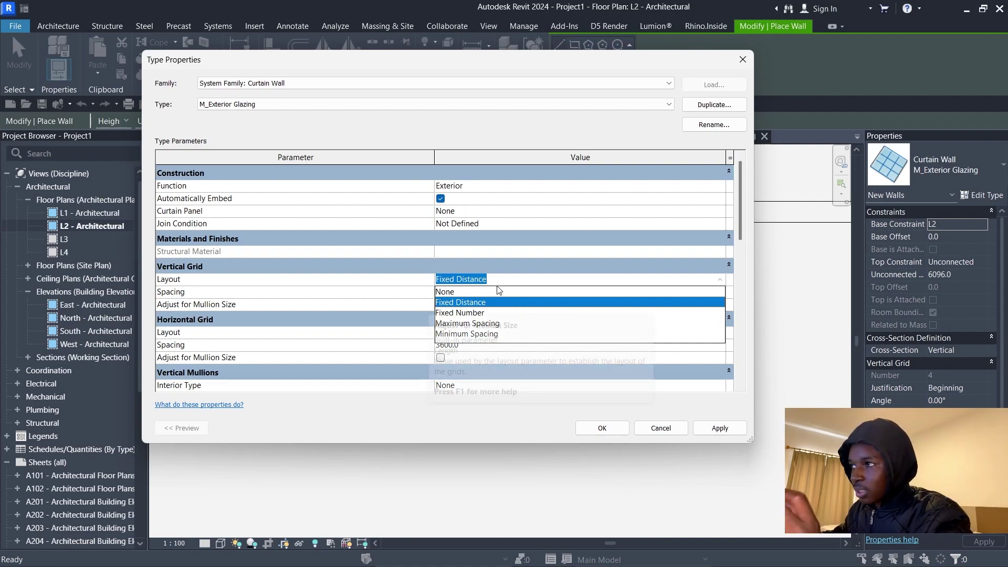
pyautogui.click(502, 300)
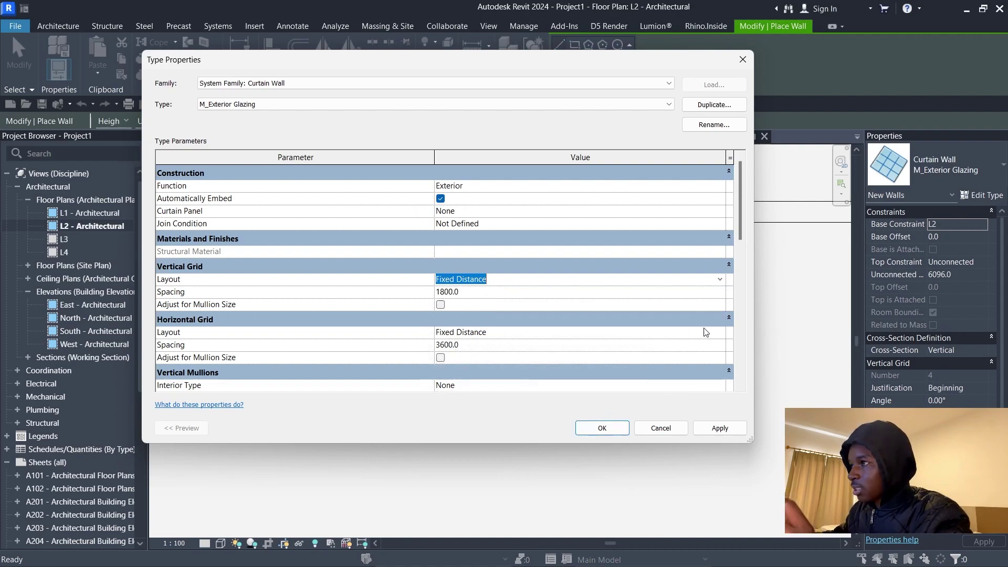
pyautogui.click(720, 279)
pyautogui.press('Up')
pyautogui.press('Return')
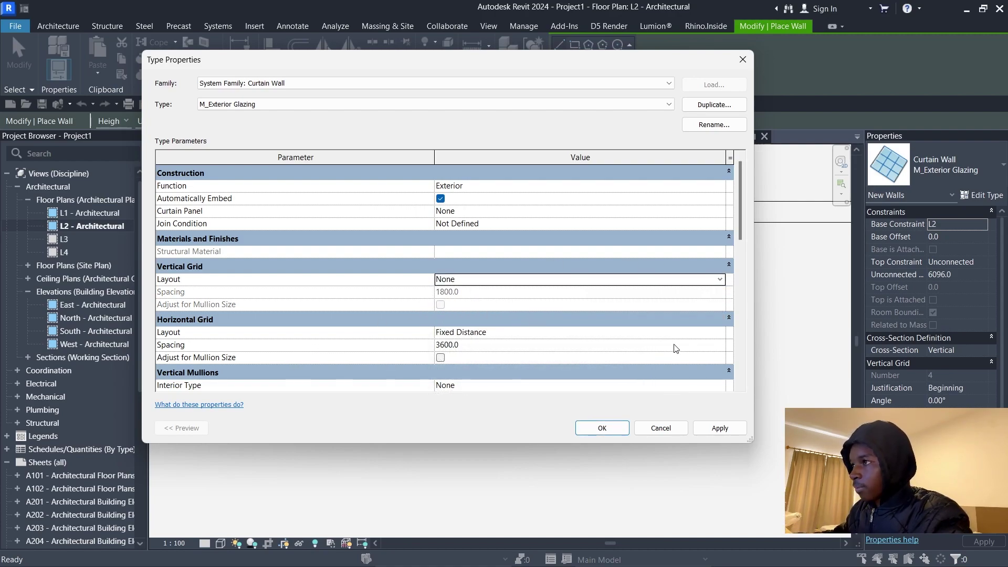
pyautogui.click(722, 334)
pyautogui.click(444, 345)
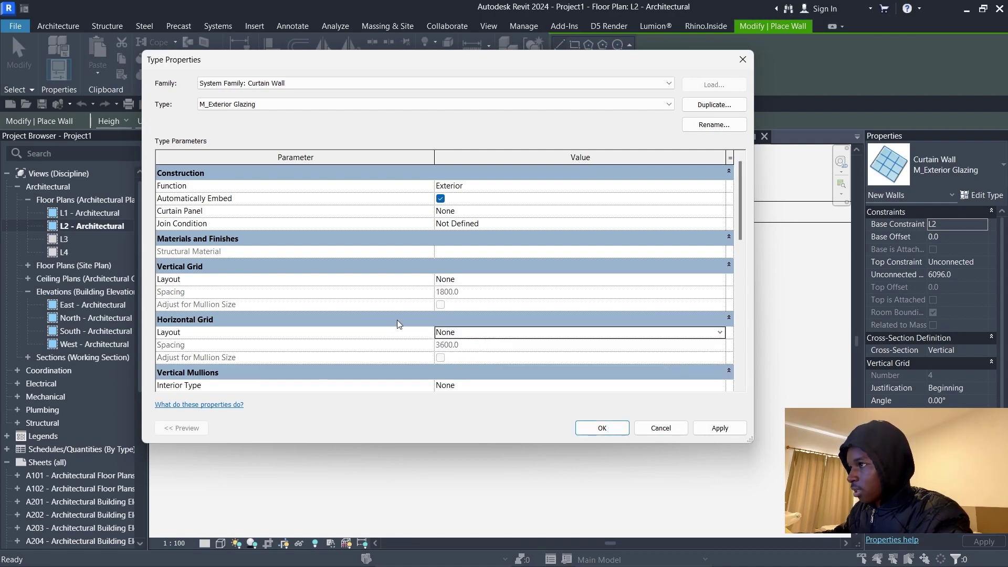
pyautogui.scroll(-6, 404, 318)
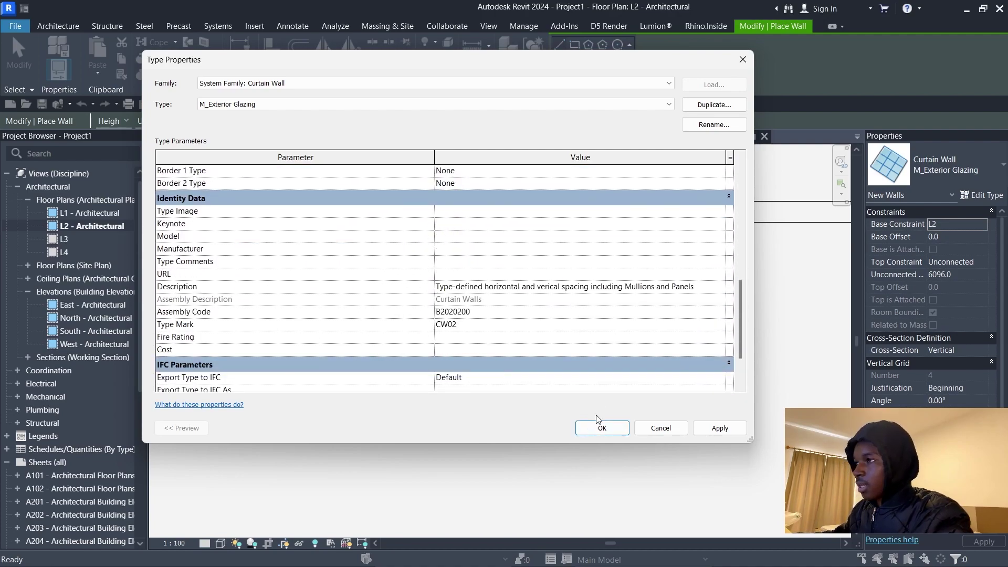
pyautogui.click(586, 428)
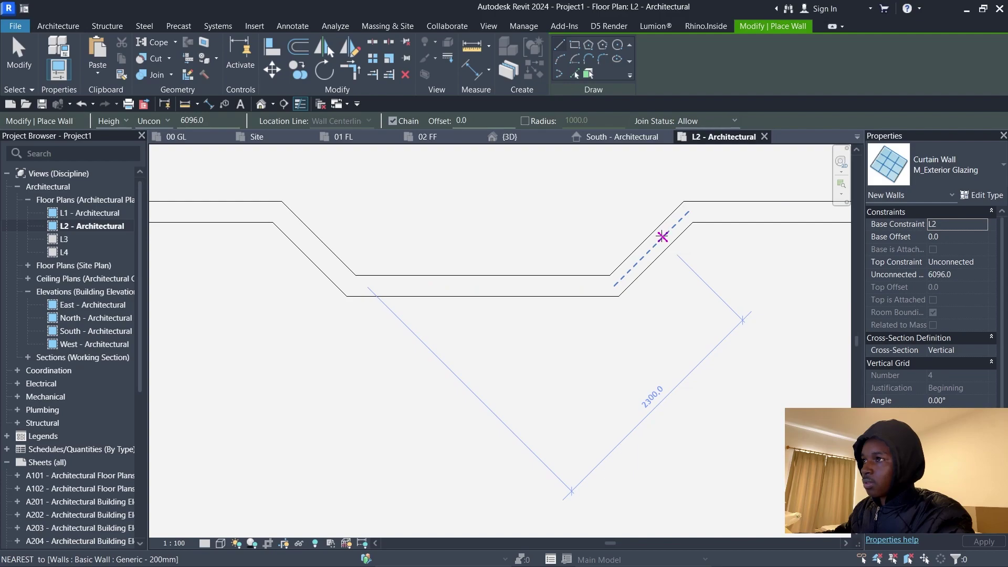
# Place an embedded curtain wall about 632 mm long on the bay's right angled wall, ending at the front corner
pyautogui.click(662, 237)
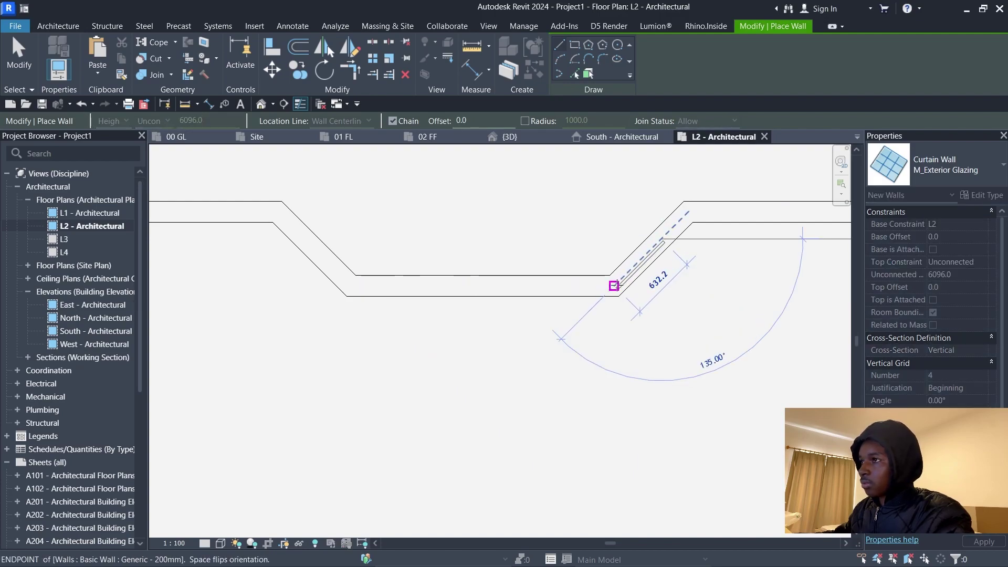
pyautogui.click(614, 285)
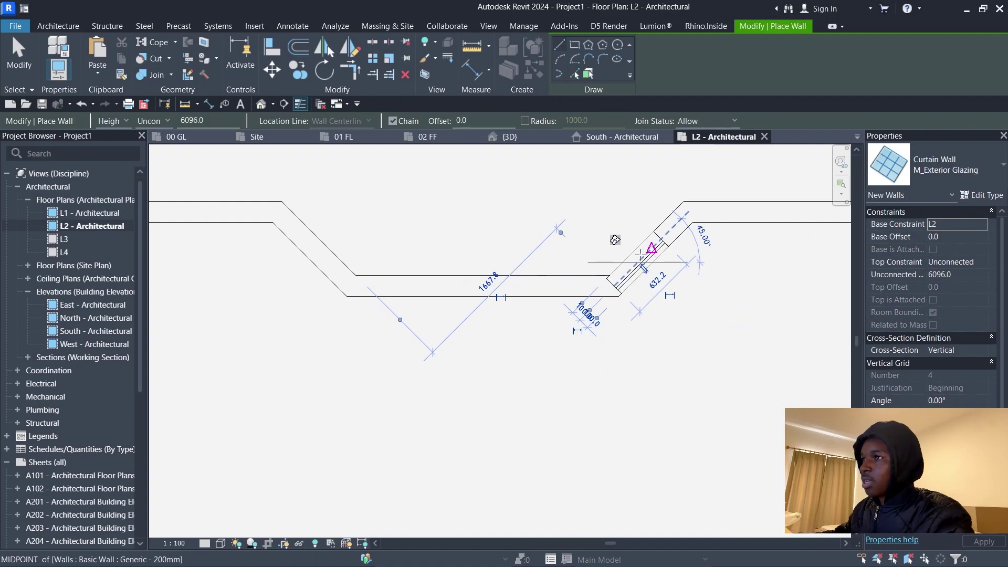
pyautogui.press('Escape')
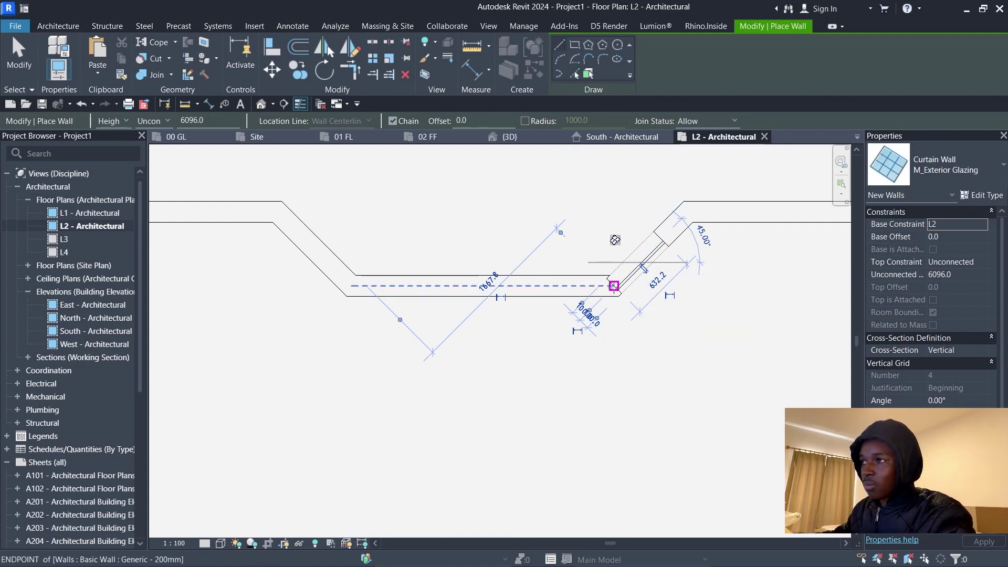
# Place embedded curtain walls along the bay's full front wall and about 700 mm along its left angled wall
pyautogui.click(614, 285)
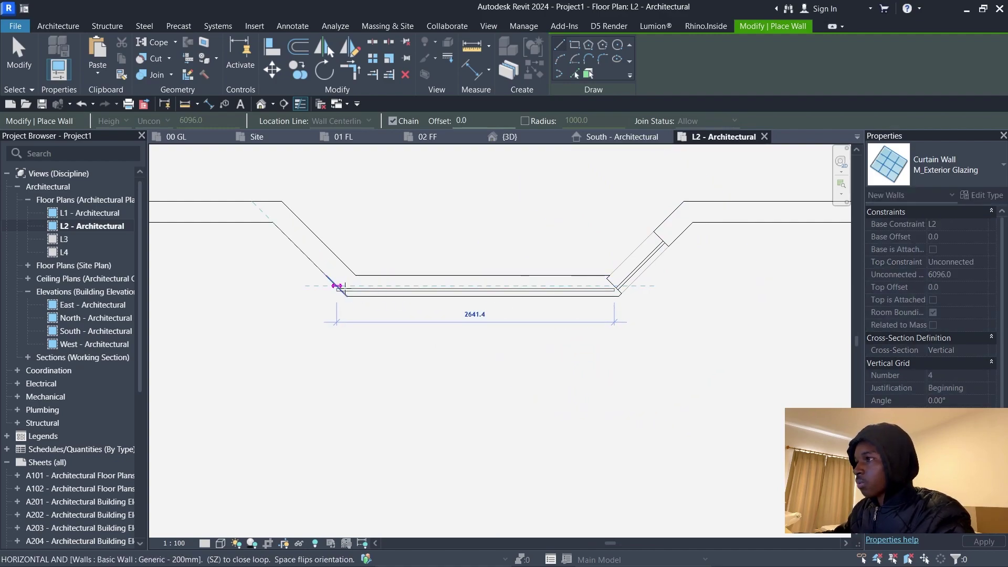
pyautogui.click(348, 286)
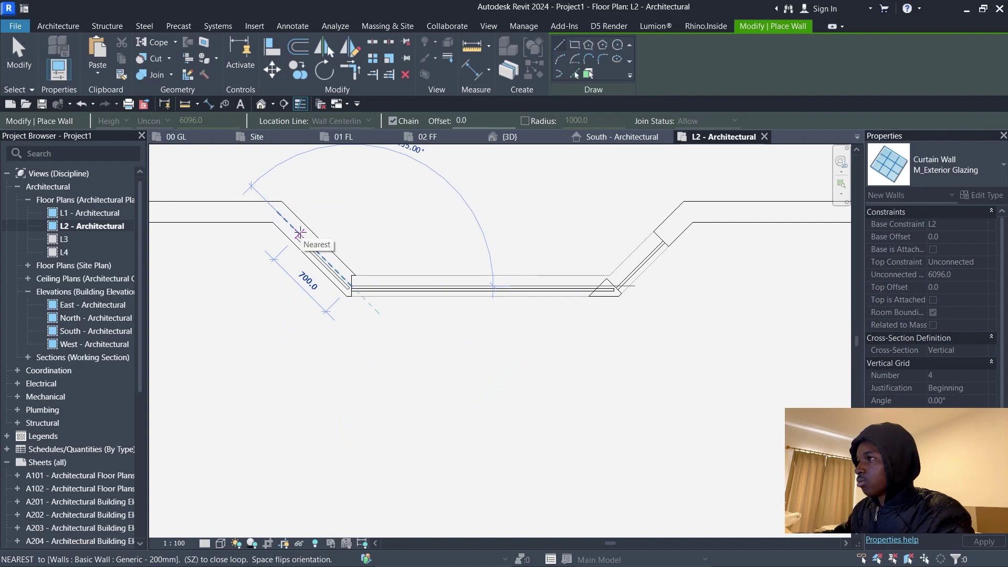
pyautogui.click(301, 233)
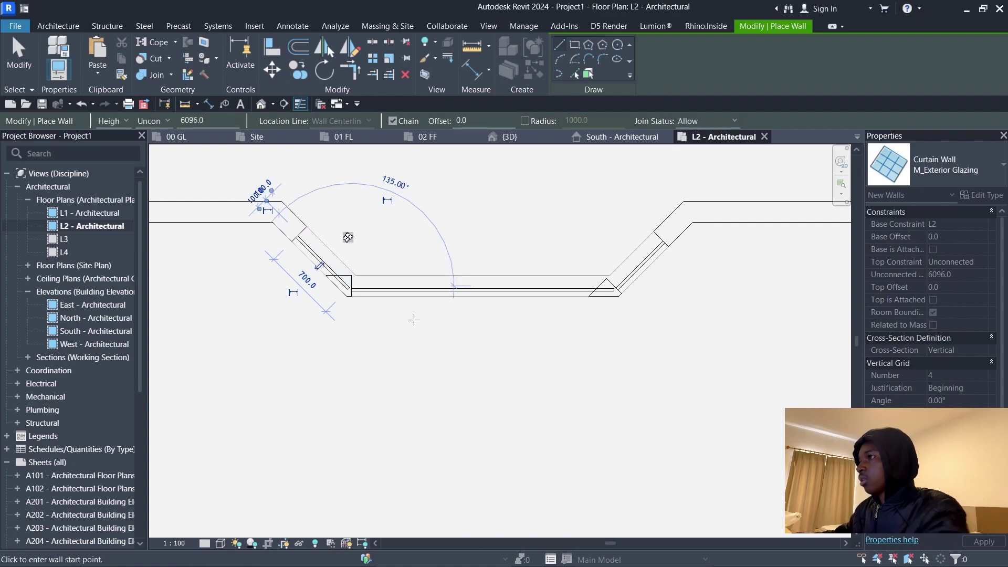
pyautogui.press('Escape')
pyautogui.press('Escape')
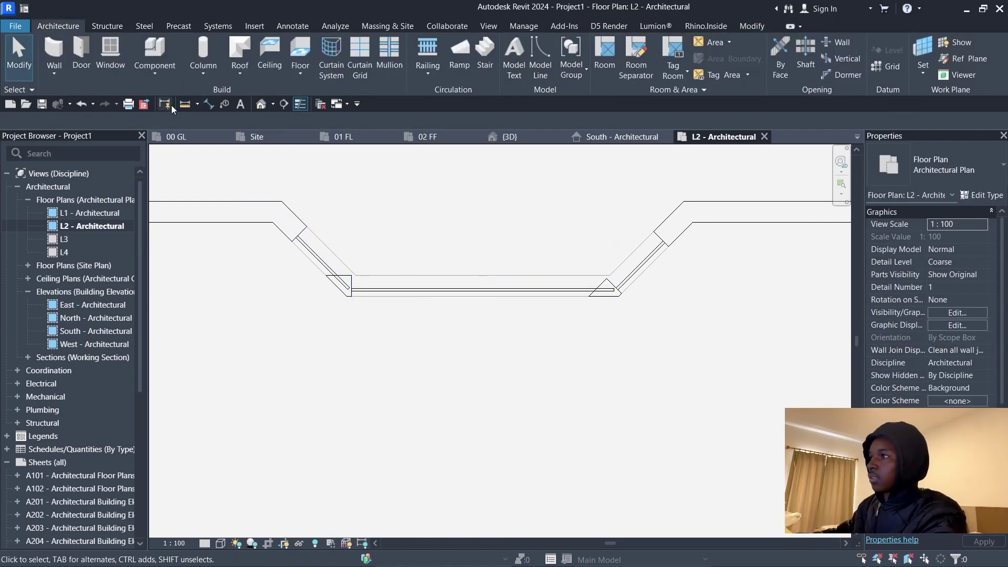
# Show the bay in the 3D view with the Shaded visual style
pyautogui.click(508, 137)
pyautogui.keyDown('shift'); pyautogui.moveTo(600, 290); pyautogui.dragTo(416, 412, button='middle'); pyautogui.keyUp('shift')
pyautogui.click(221, 543)
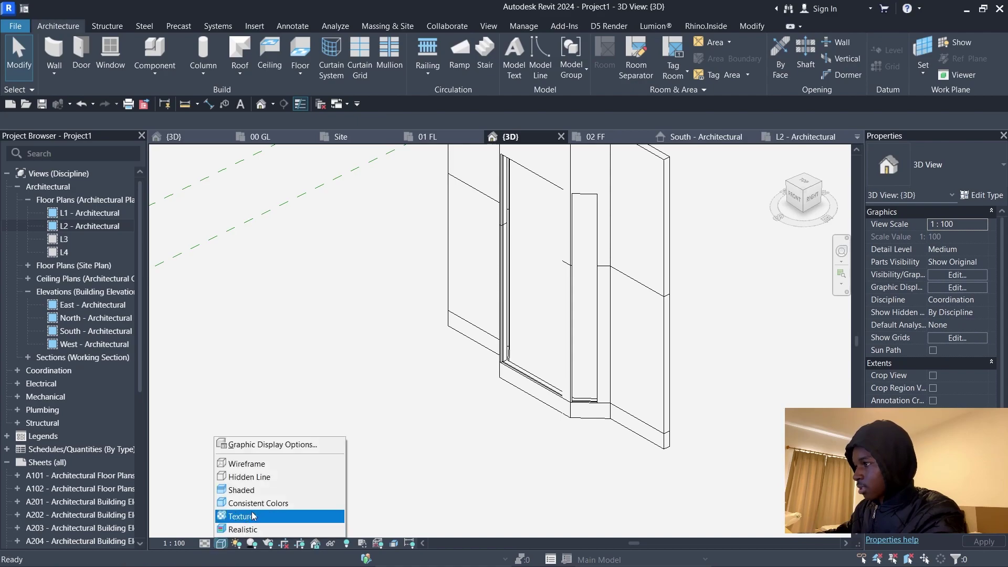
pyautogui.click(231, 492)
pyautogui.keyDown('shift'); pyautogui.moveTo(523, 393); pyautogui.dragTo(544, 360, button='middle'); pyautogui.keyUp('shift')
# Set the top constraint of the bay's three curtain walls to level L3 with a top offset of -500
pyautogui.click(562, 360)
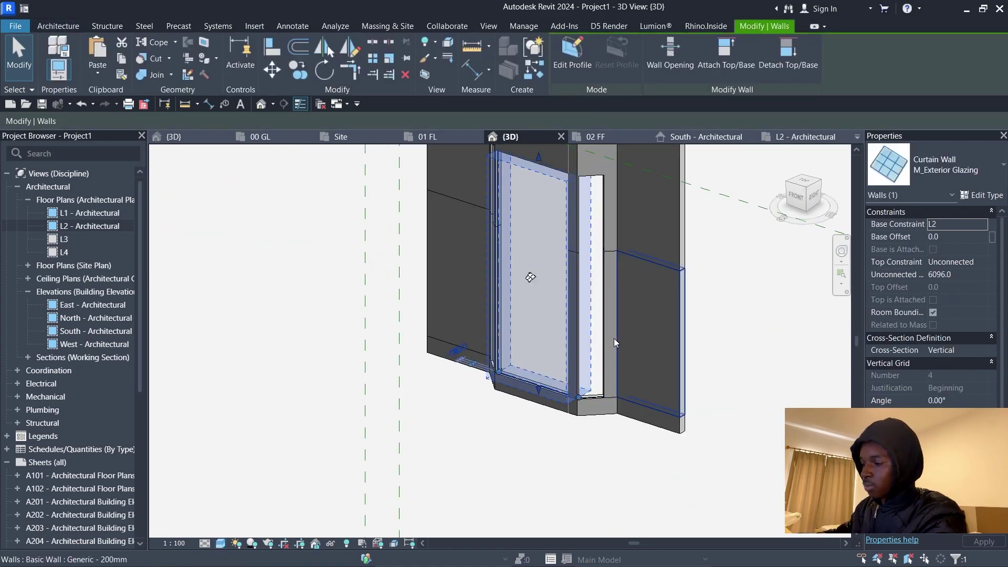
pyautogui.keyDown('ctrl'); pyautogui.click(602, 306); pyautogui.keyUp('ctrl')
pyautogui.keyDown('shift'); pyautogui.moveTo(602, 306); pyautogui.dragTo(606, 300, button='middle'); pyautogui.keyUp('shift')
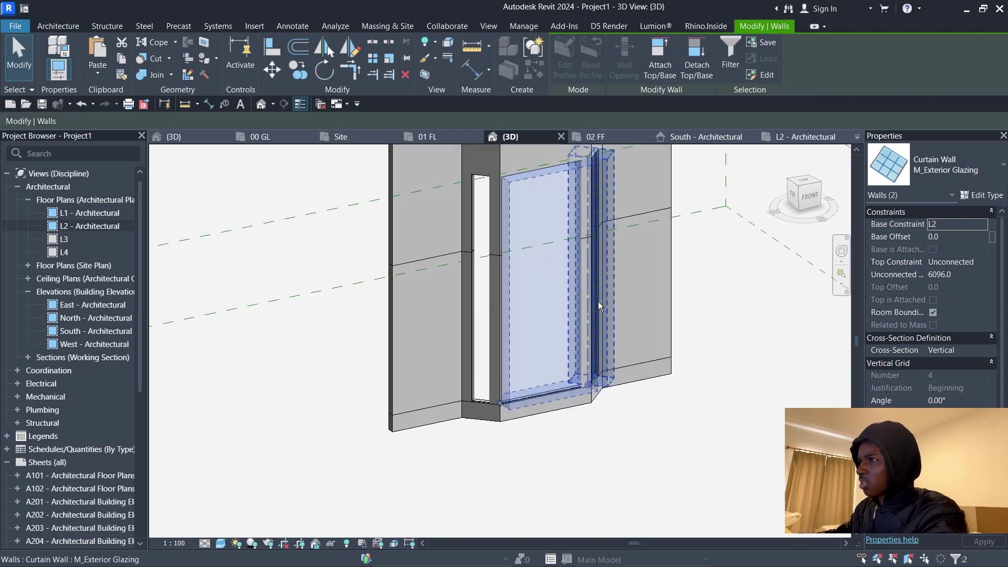
pyautogui.keyDown('ctrl'); pyautogui.click(492, 266); pyautogui.keyUp('ctrl')
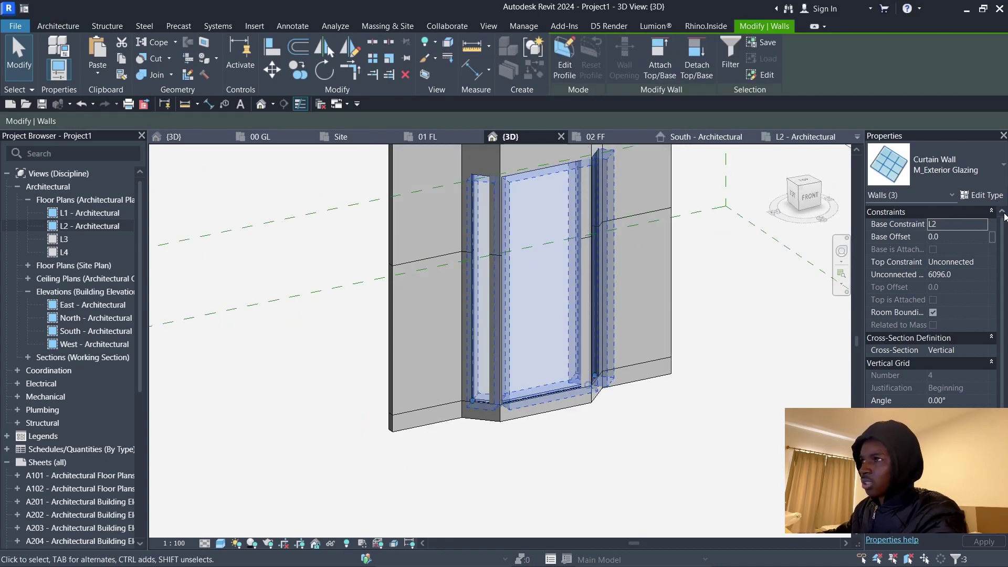
pyautogui.click(980, 262)
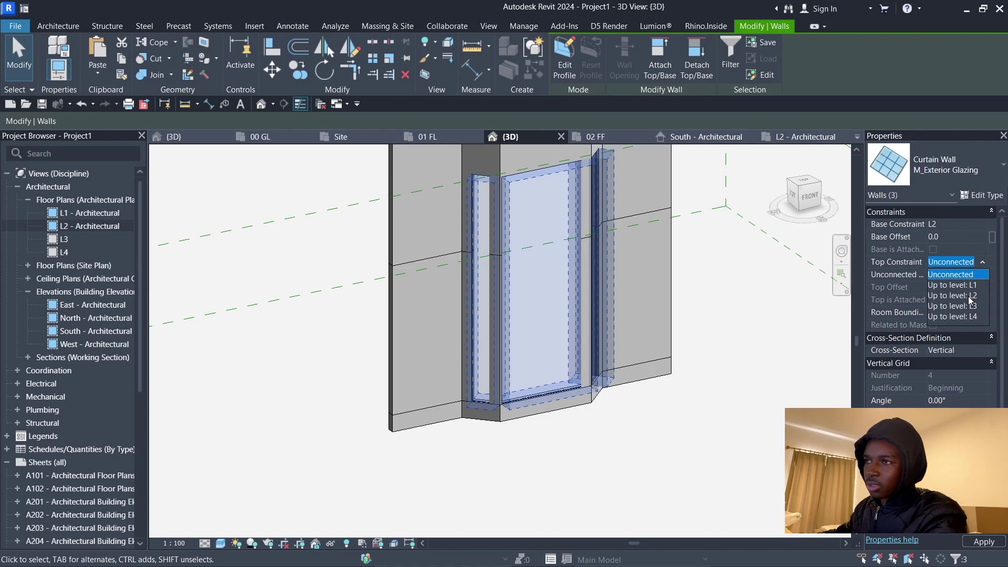
pyautogui.click(952, 306)
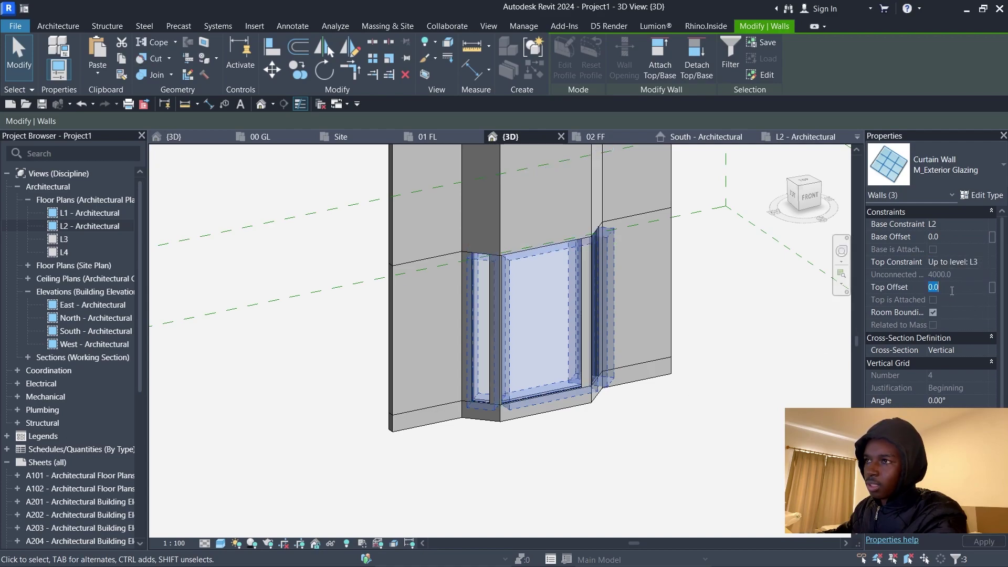
pyautogui.write('-50')
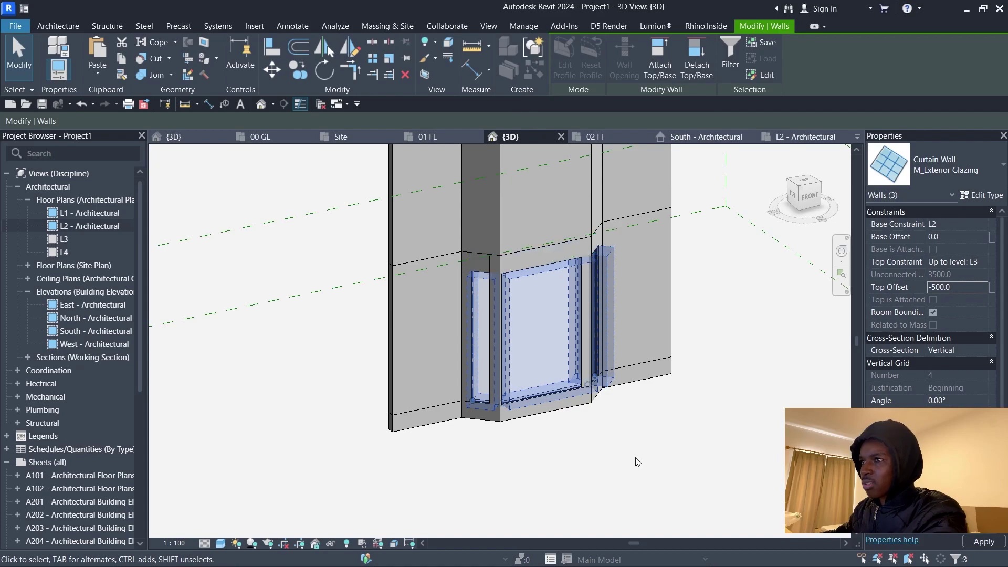
# Set the base offset of the bay's three curtain walls to 100
pyautogui.keyDown('shift'); pyautogui.moveTo(694, 394); pyautogui.dragTo(662, 452, button='middle'); pyautogui.keyUp('shift')
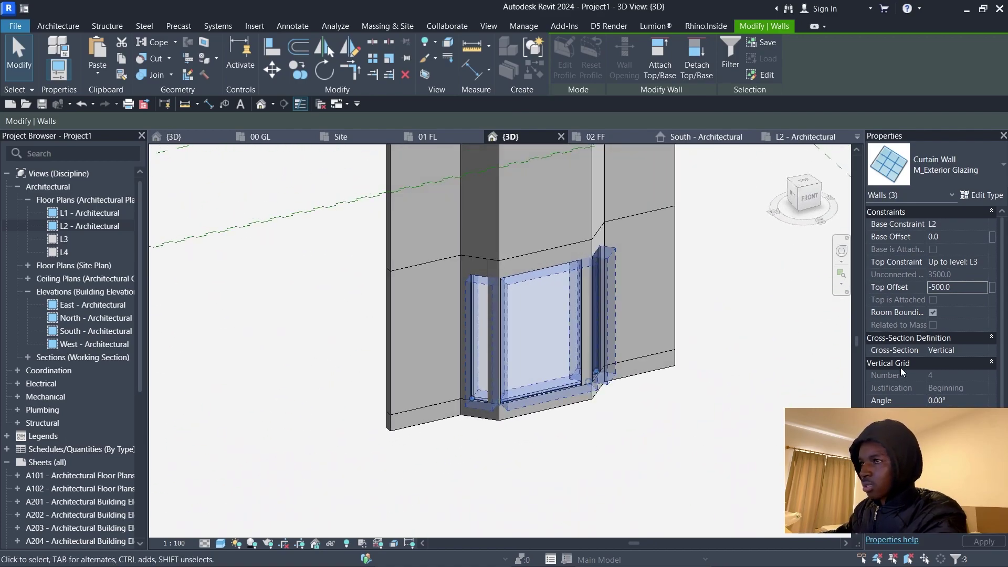
pyautogui.click(963, 238)
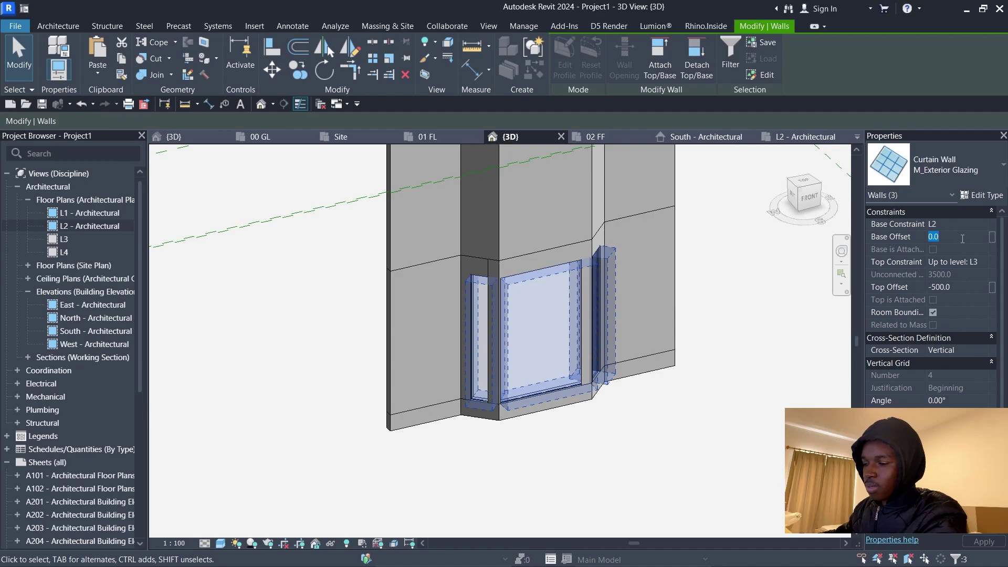
pyautogui.write('100')
pyautogui.press('Return')
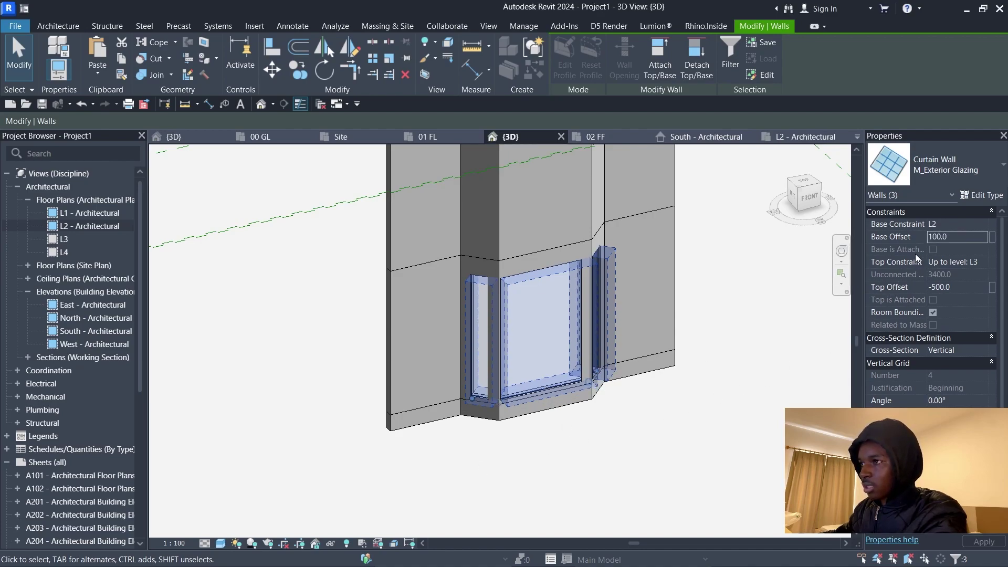
# Set the base offset of the bay's three curtain walls to 250
pyautogui.keyDown('shift'); pyautogui.moveTo(654, 414); pyautogui.dragTo(630, 382, button='middle'); pyautogui.keyUp('shift')
pyautogui.doubleClick(956, 237)
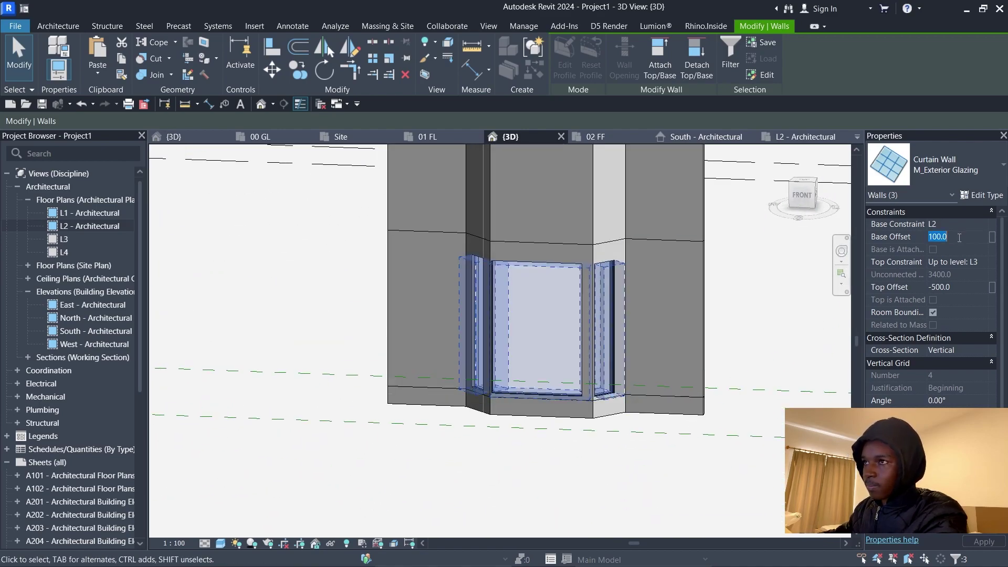
pyautogui.write('250')
pyautogui.press('Return')
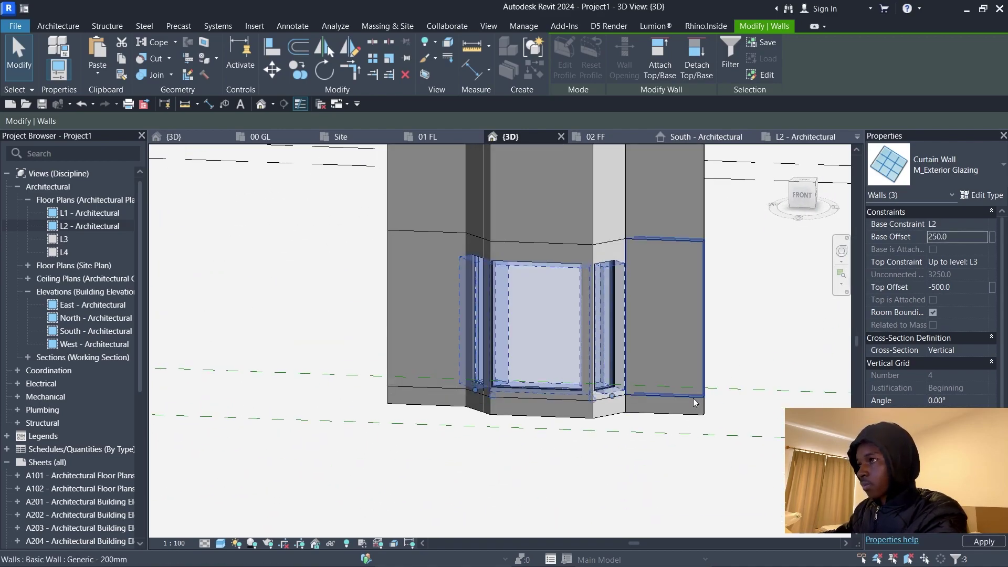
# Deselect the curtain walls and examine the wall corners between the bay's glazed openings in 3D
pyautogui.keyDown('shift'); pyautogui.moveTo(656, 525); pyautogui.dragTo(750, 413, button='middle'); pyautogui.keyUp('shift')
pyautogui.click(660, 461)
pyautogui.keyDown('shift'); pyautogui.moveTo(658, 455); pyautogui.dragTo(697, 488, button='middle'); pyautogui.keyUp('shift')
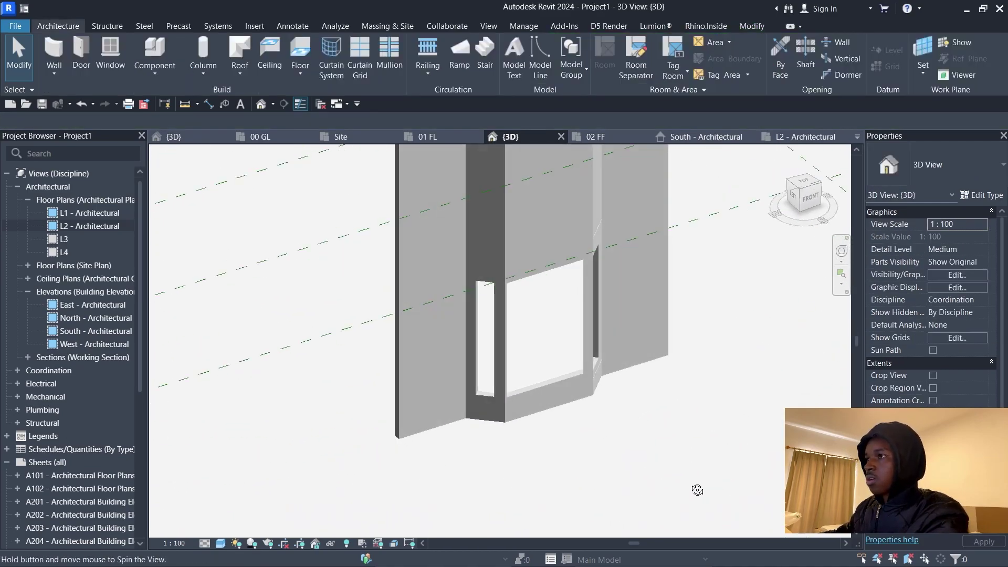
pyautogui.scroll(5, 494, 289)
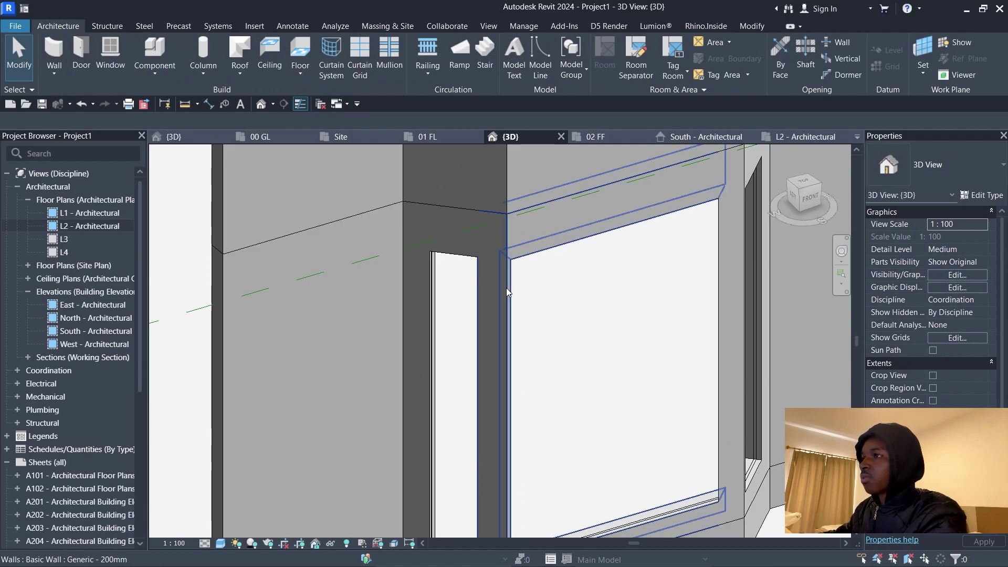
pyautogui.click(503, 287)
pyautogui.click(590, 311)
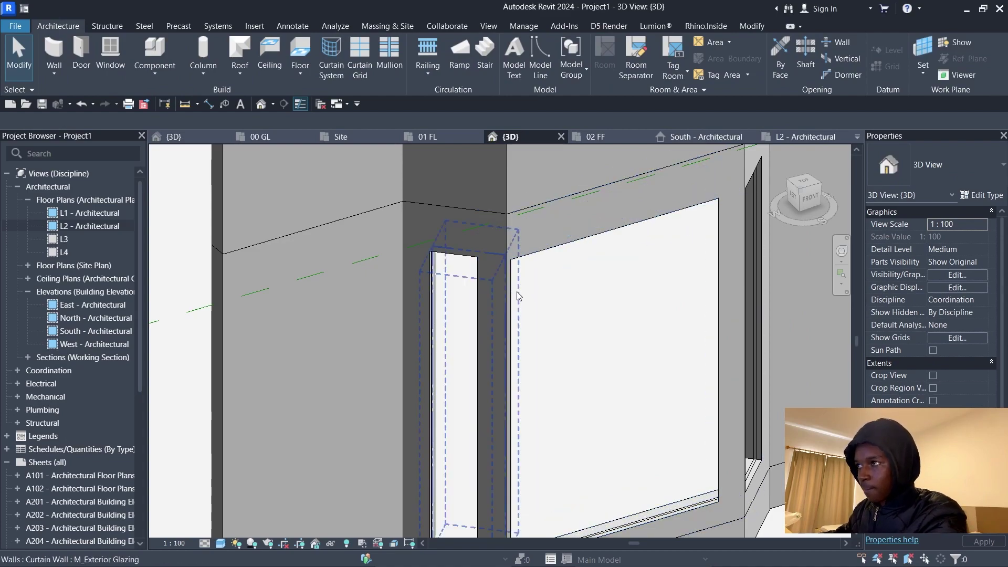
pyautogui.scroll(-5, 557, 288)
pyautogui.scroll(3, 530, 294)
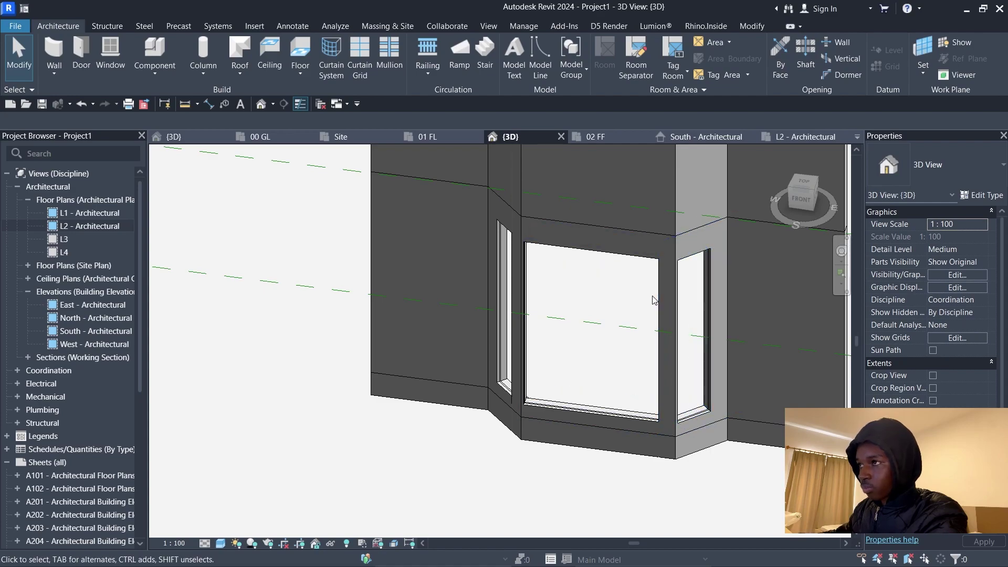
# Open the L2 - Architectural floor plan showing the bay
pyautogui.click(625, 136)
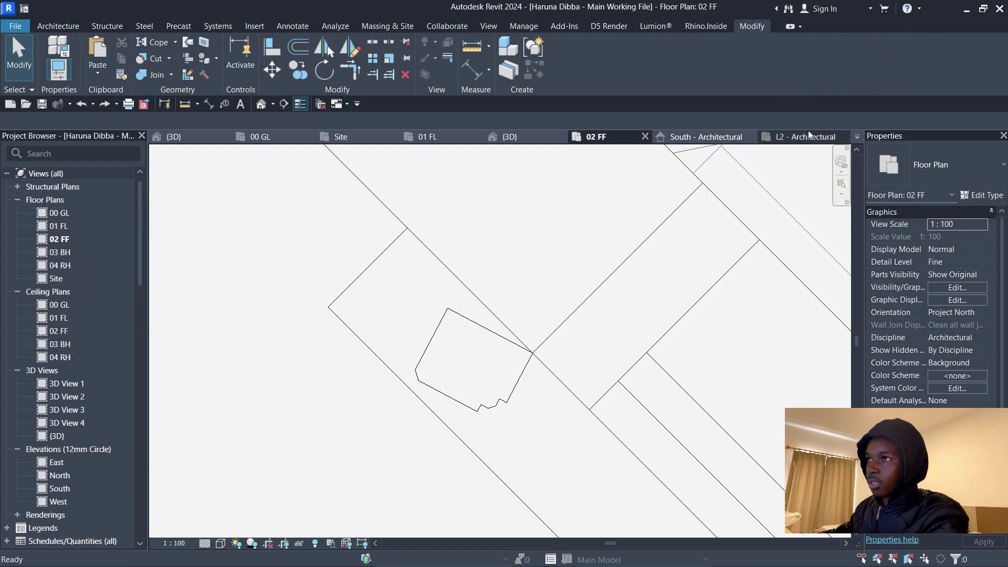
pyautogui.click(794, 138)
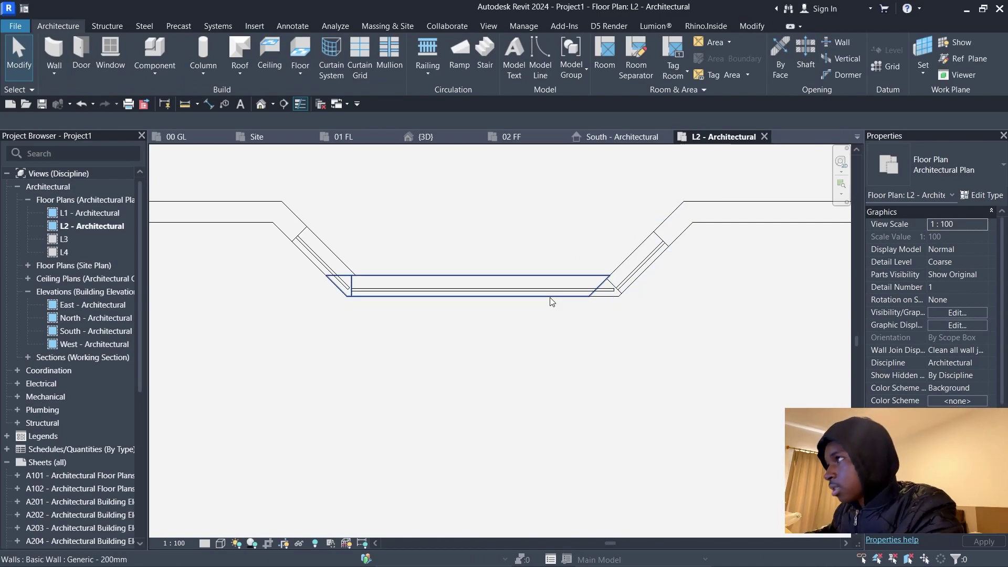
pyautogui.click(752, 27)
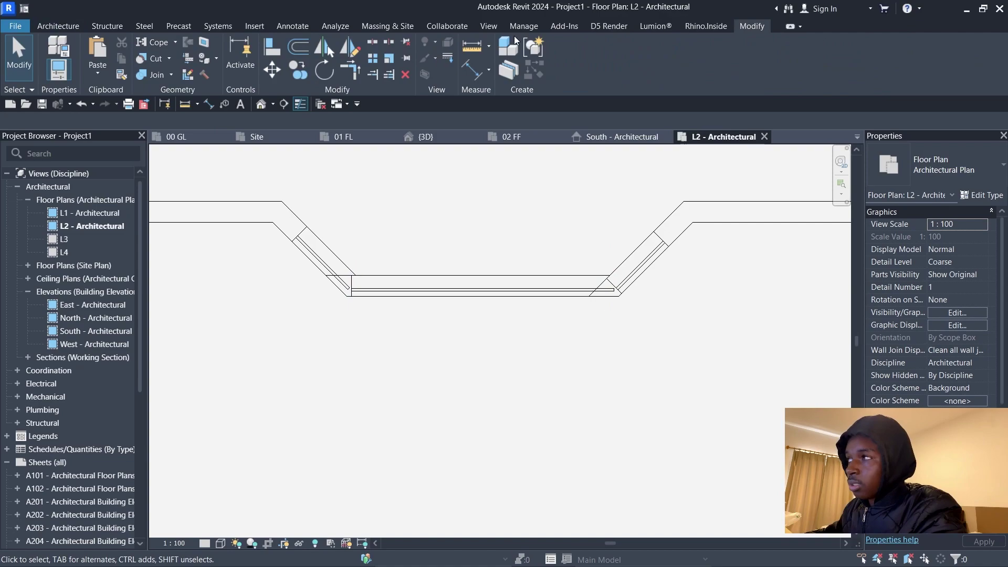
# Try disallowing the wall join at the bay's left front corner with the Wall Joins tool
pyautogui.click(188, 76)
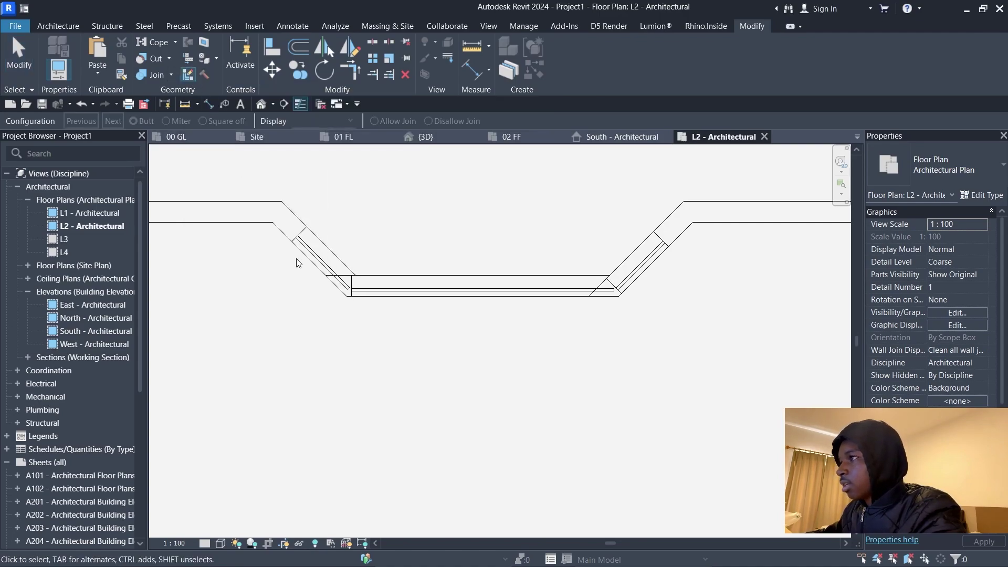
pyautogui.click(348, 294)
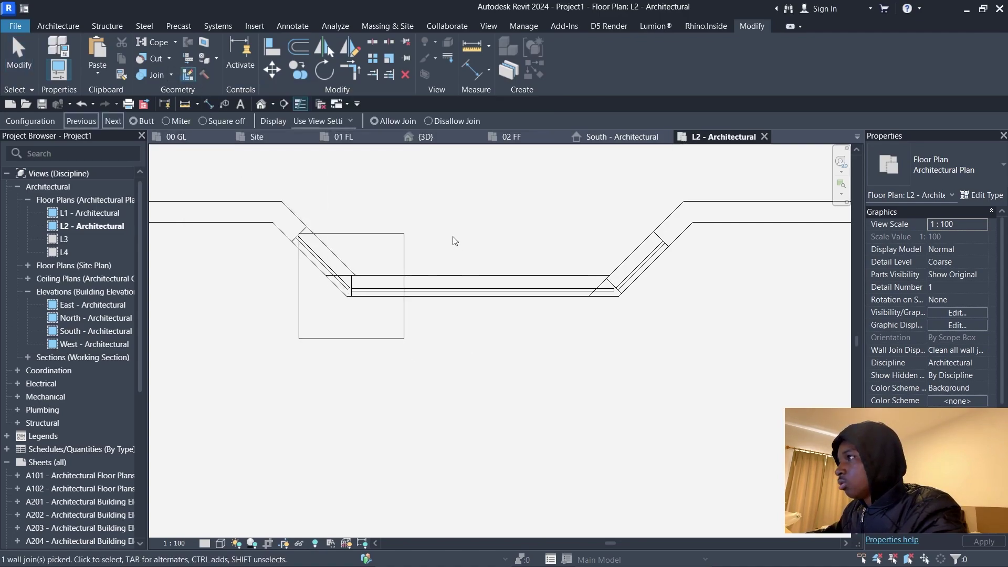
pyautogui.click(429, 121)
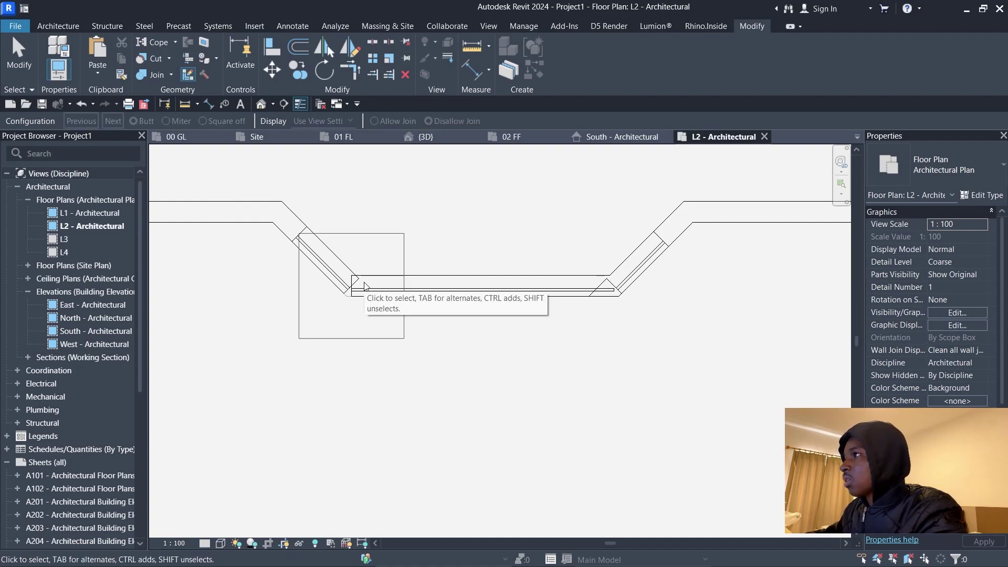
pyautogui.click(366, 286)
pyautogui.click(378, 119)
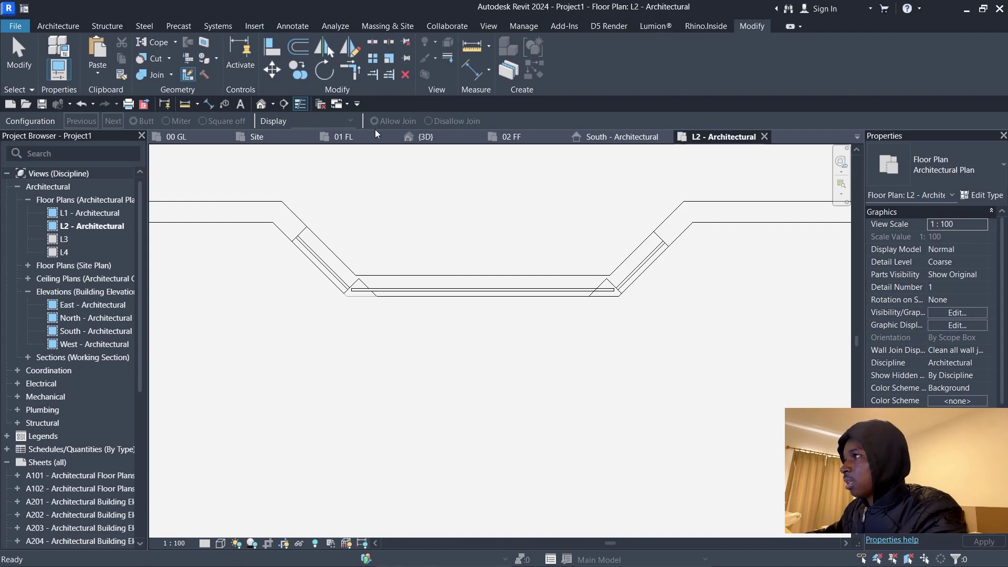
pyautogui.click(354, 280)
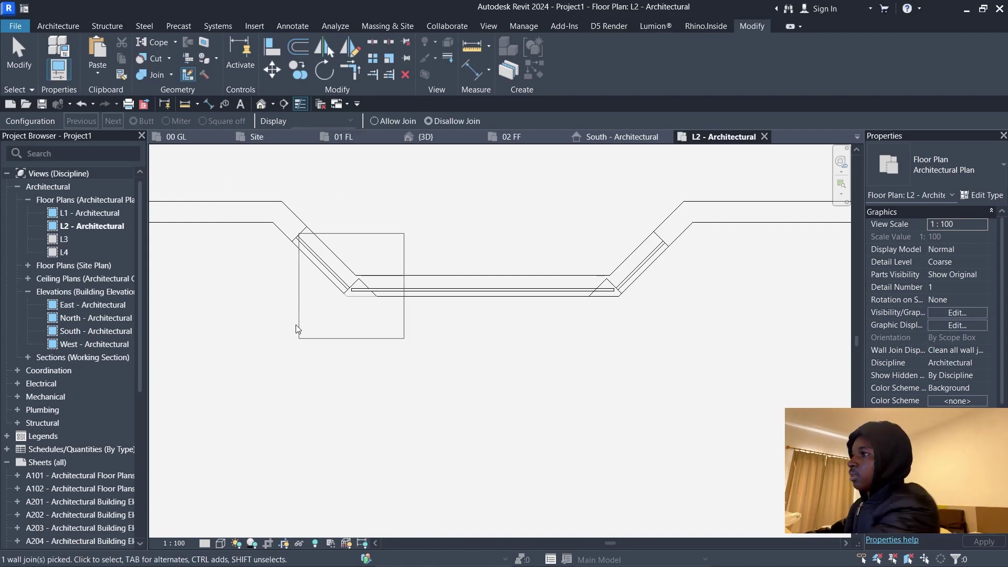
pyautogui.press('Escape')
pyautogui.press('Escape')
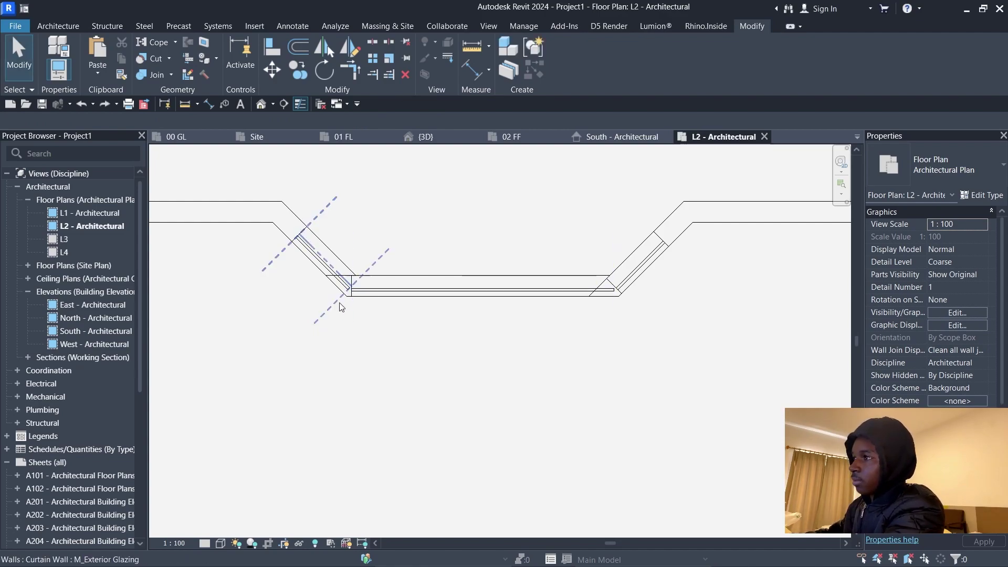
# Change the wall join at the bay's left front corner to Miter
pyautogui.click(182, 80)
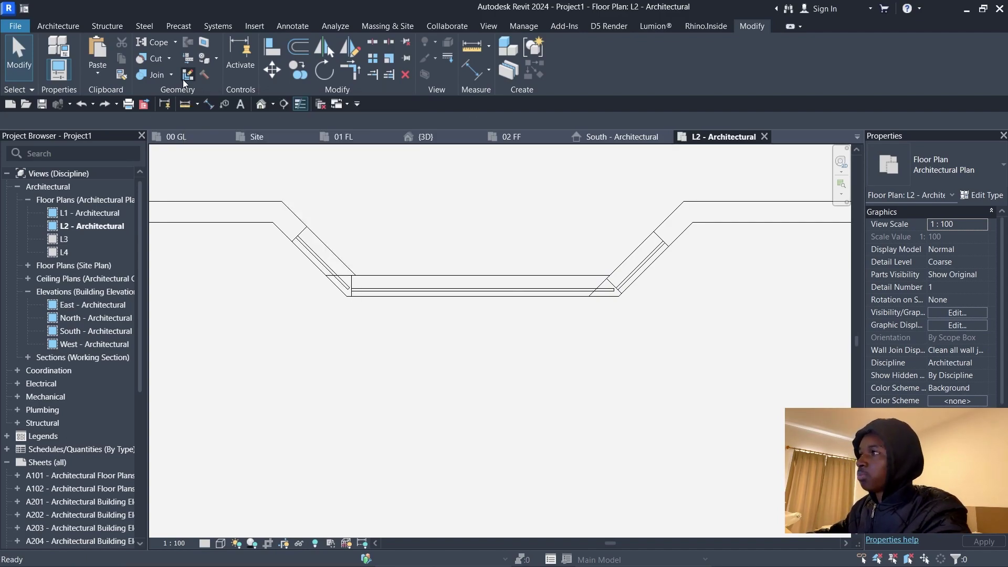
pyautogui.click(356, 293)
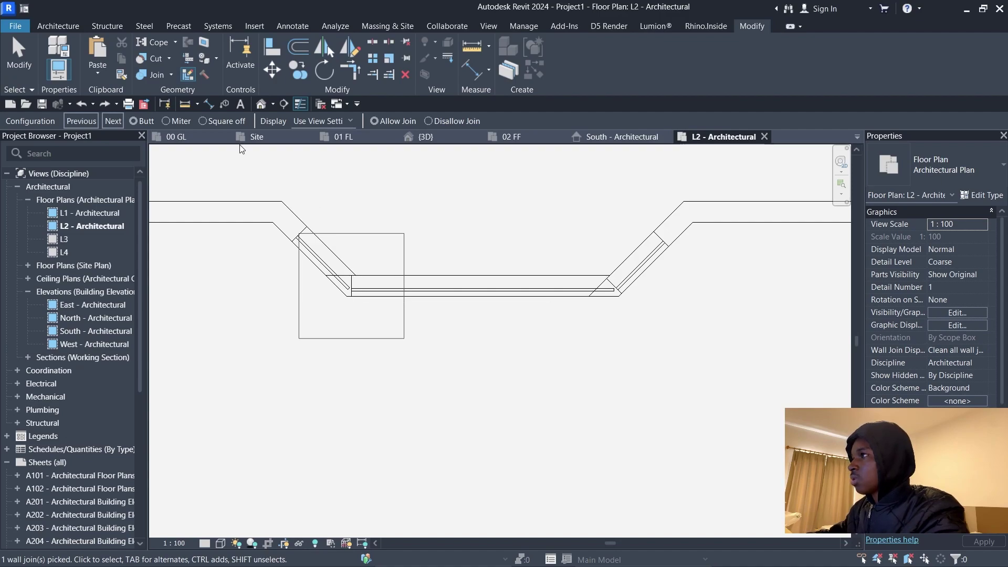
pyautogui.click(173, 120)
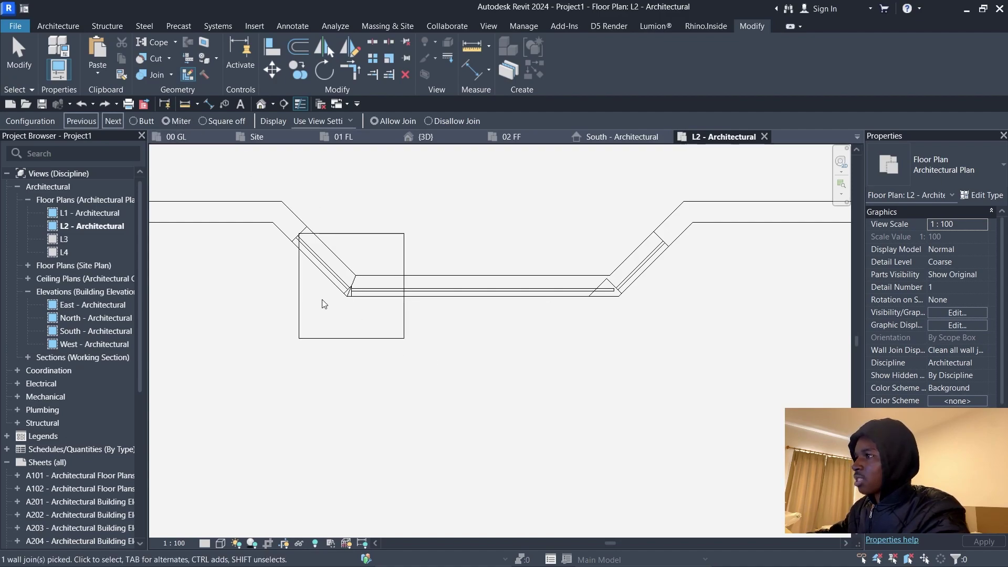
pyautogui.scroll(2, 376, 305)
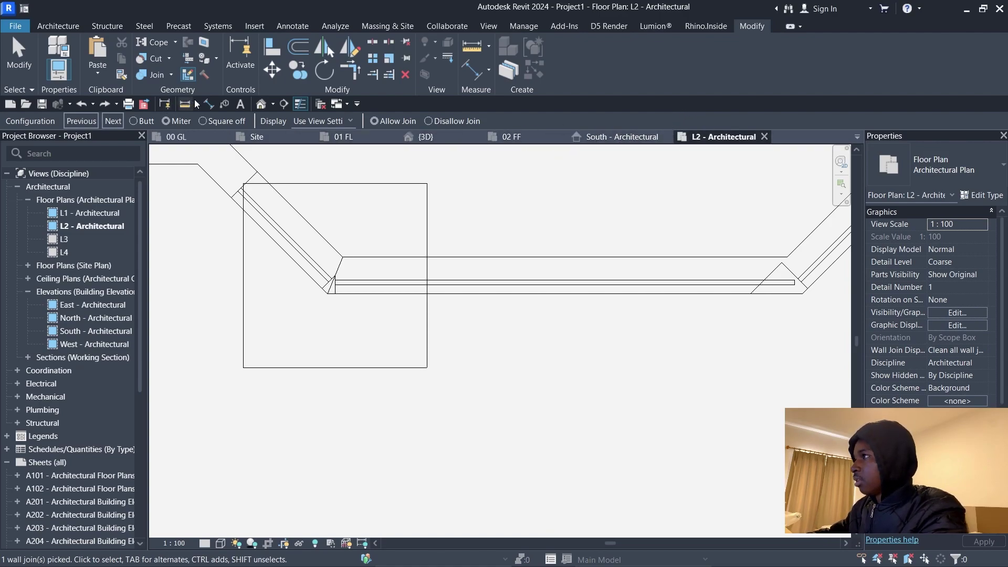
# Examine the mitred left front corner of the bay from several angles in the 3D view
pyautogui.click(256, 107)
pyautogui.scroll(5, 581, 464)
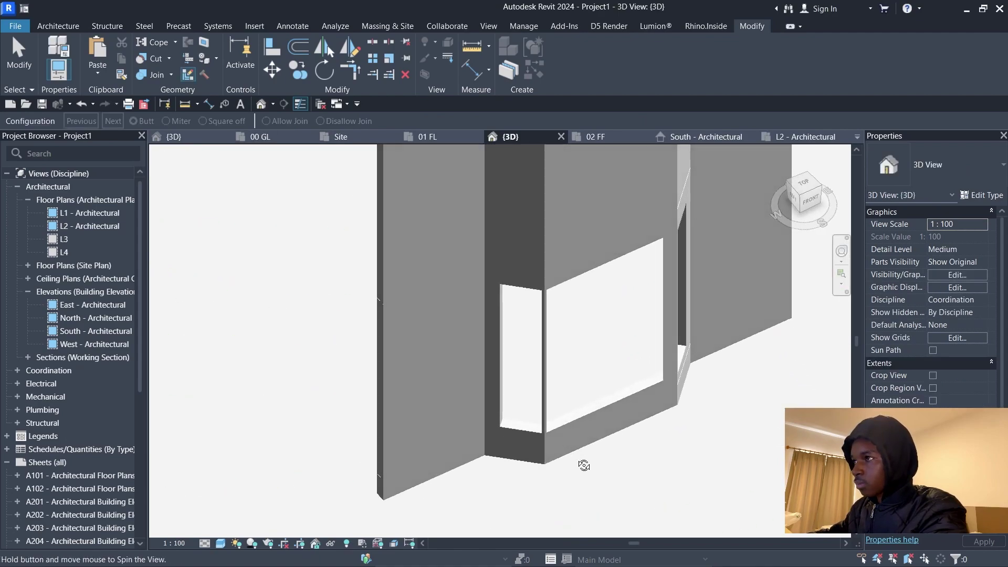
pyautogui.keyDown('shift'); pyautogui.moveTo(746, 317); pyautogui.dragTo(650, 366, button='middle'); pyautogui.keyUp('shift')
pyautogui.keyDown('shift'); pyautogui.moveTo(710, 317); pyautogui.dragTo(581, 338, button='middle'); pyautogui.keyUp('shift')
pyautogui.scroll(3, 580, 338)
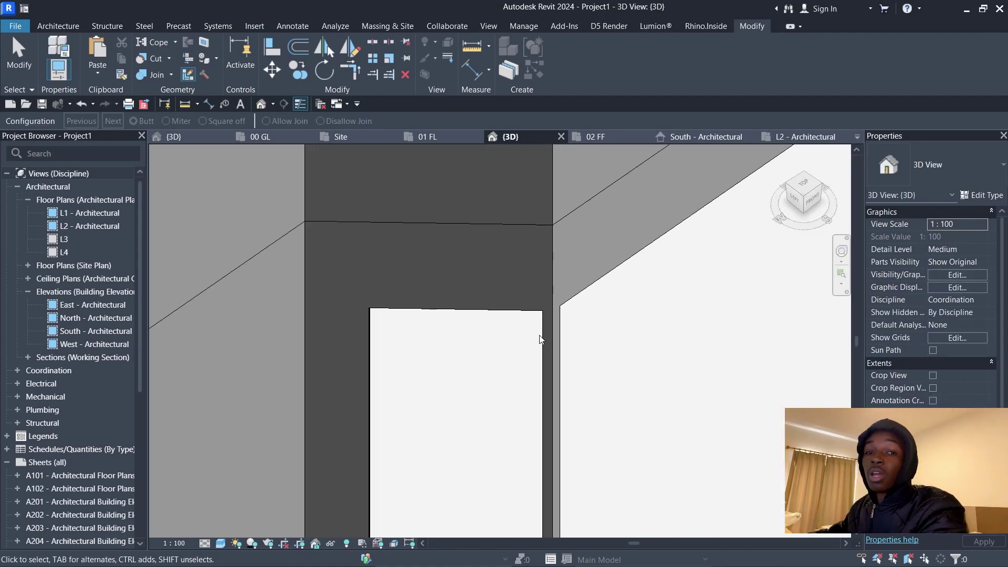
pyautogui.scroll(-3, 535, 328)
pyautogui.keyDown('shift'); pyautogui.moveTo(558, 361); pyautogui.dragTo(495, 344, button='middle'); pyautogui.keyUp('shift')
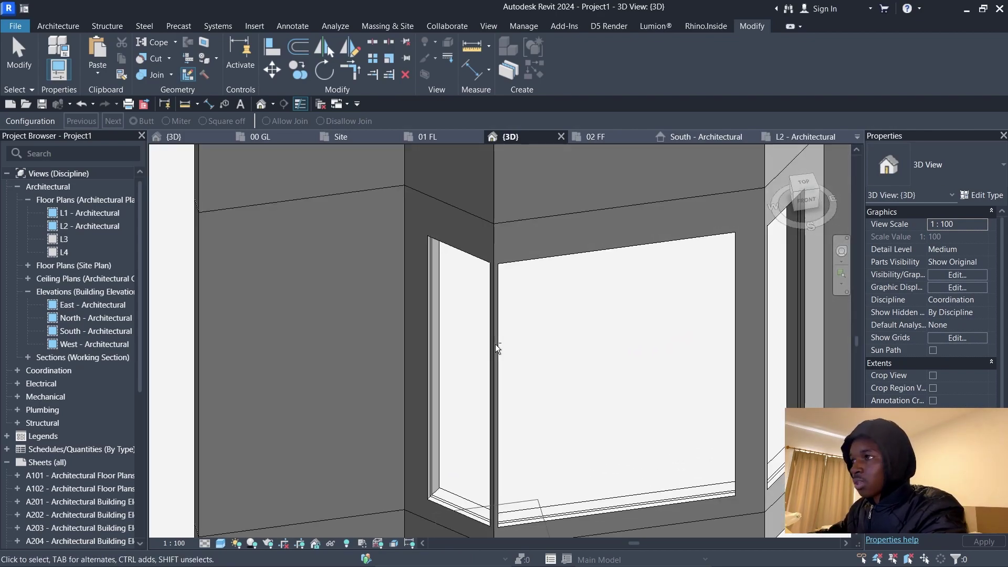
pyautogui.keyDown('shift'); pyautogui.moveTo(558, 372); pyautogui.dragTo(500, 386, button='middle'); pyautogui.keyUp('shift')
pyautogui.keyDown('shift'); pyautogui.moveTo(608, 403); pyautogui.dragTo(642, 409, button='middle'); pyautogui.keyUp('shift')
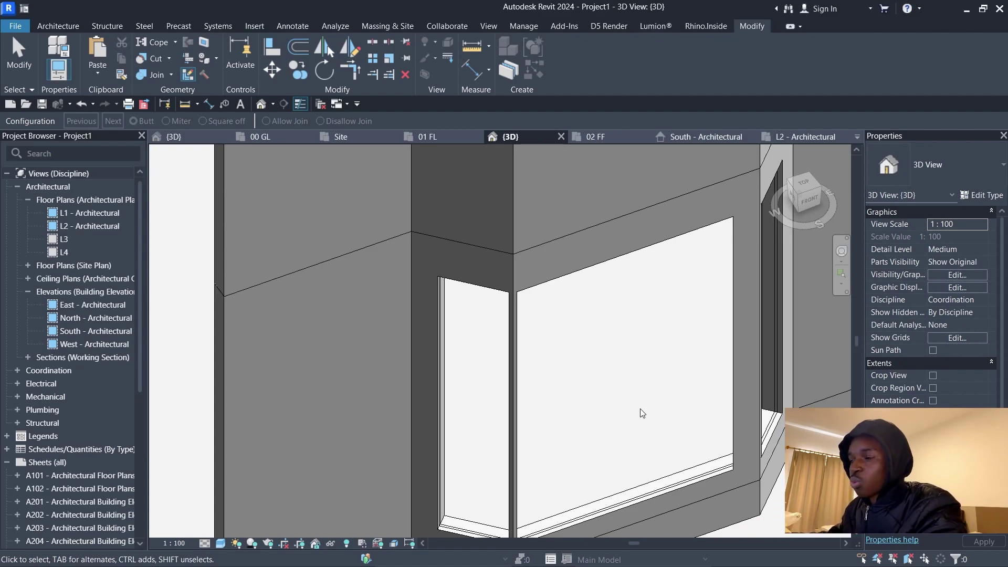
pyautogui.scroll(-3, 551, 291)
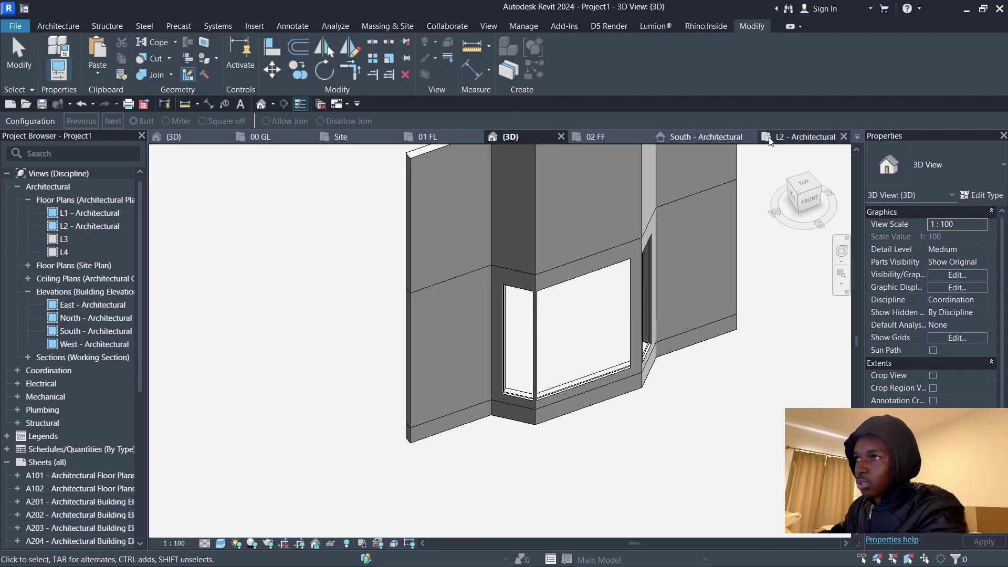
# Change the wall join at the bay's right front corner to Miter in the L2 - Architectural plan
pyautogui.click(801, 136)
pyautogui.scroll(-3, 440, 304)
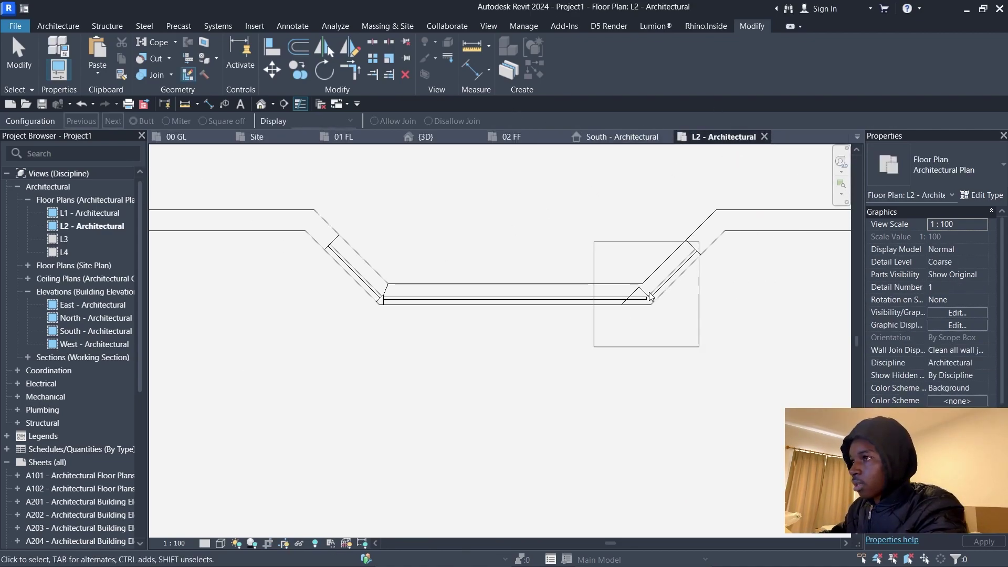
pyautogui.click(645, 303)
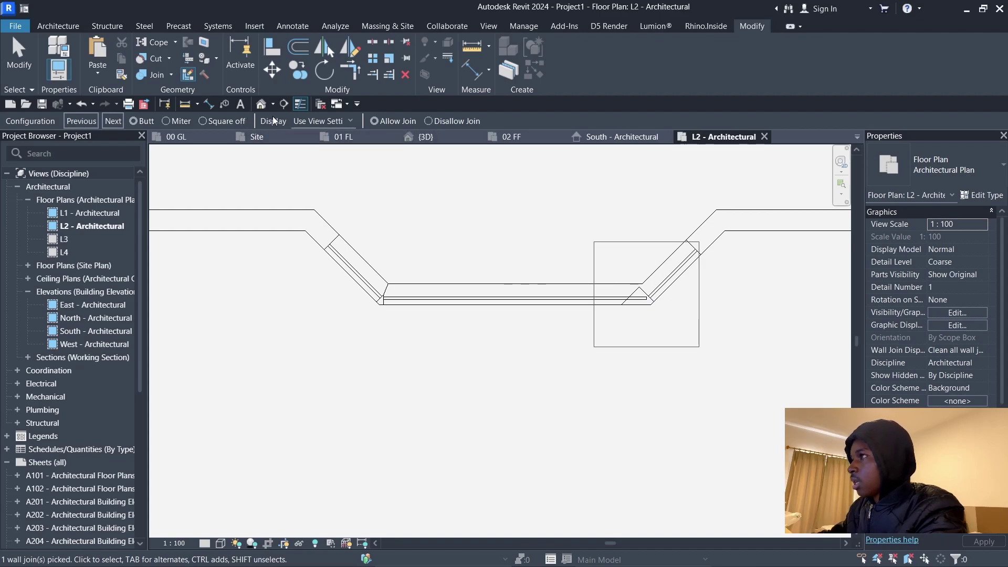
pyautogui.click(178, 120)
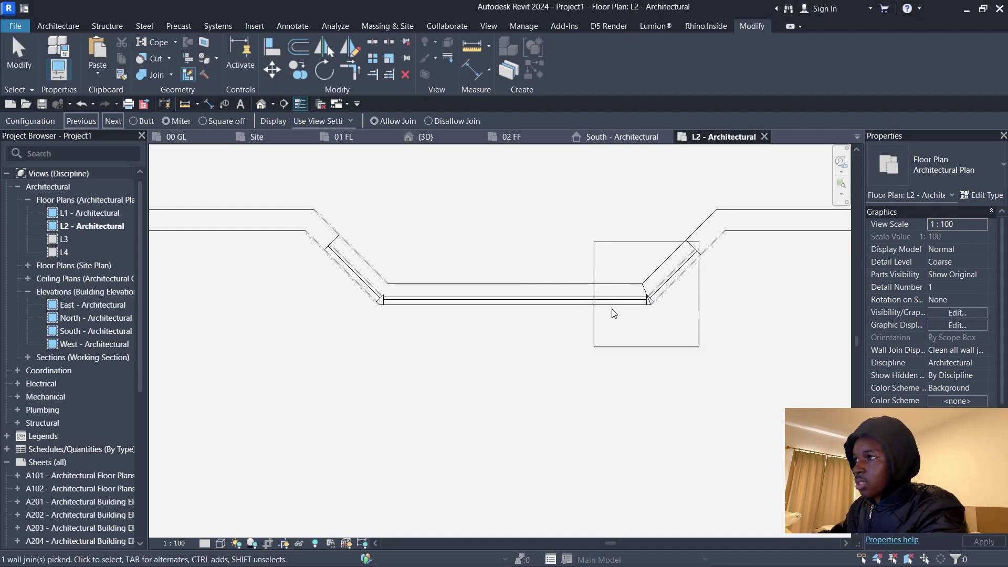
pyautogui.scroll(3, 645, 300)
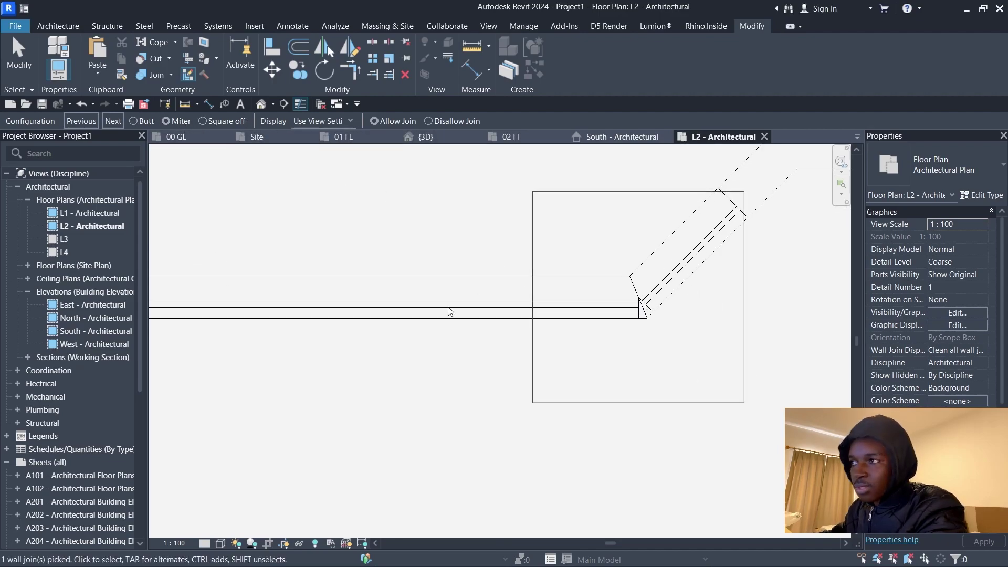
pyautogui.scroll(-3, 588, 434)
pyautogui.press('Escape')
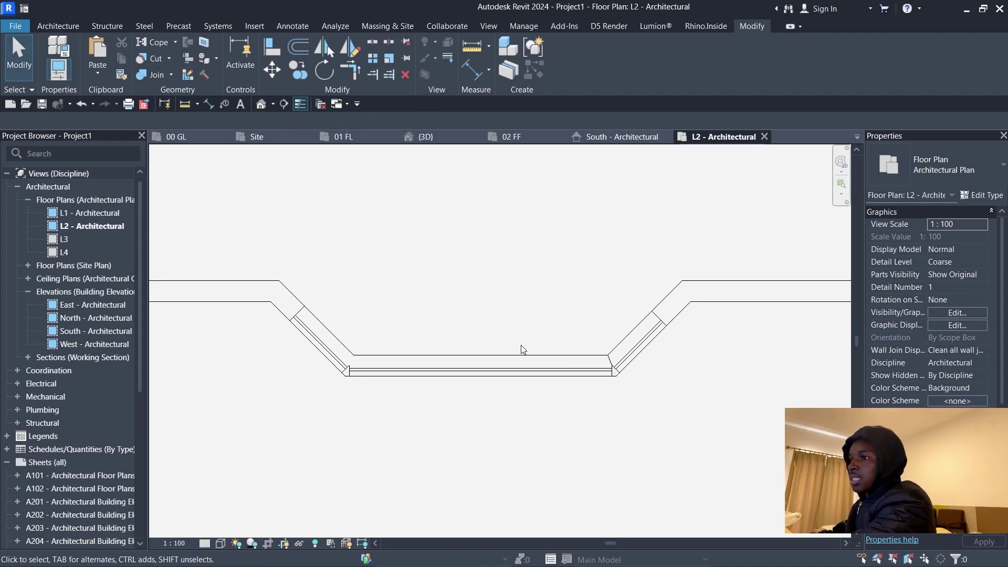
# Return to the 3D view, check the bay's right corner and select the front curtain wall
pyautogui.click(435, 140)
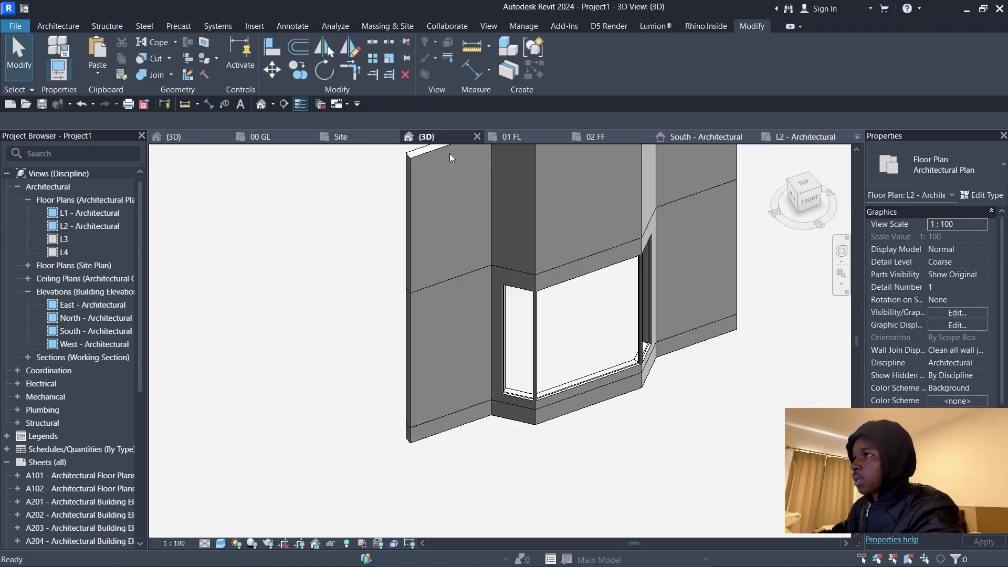
pyautogui.keyDown('shift'); pyautogui.moveTo(700, 427); pyautogui.dragTo(730, 373, button='middle'); pyautogui.keyUp('shift')
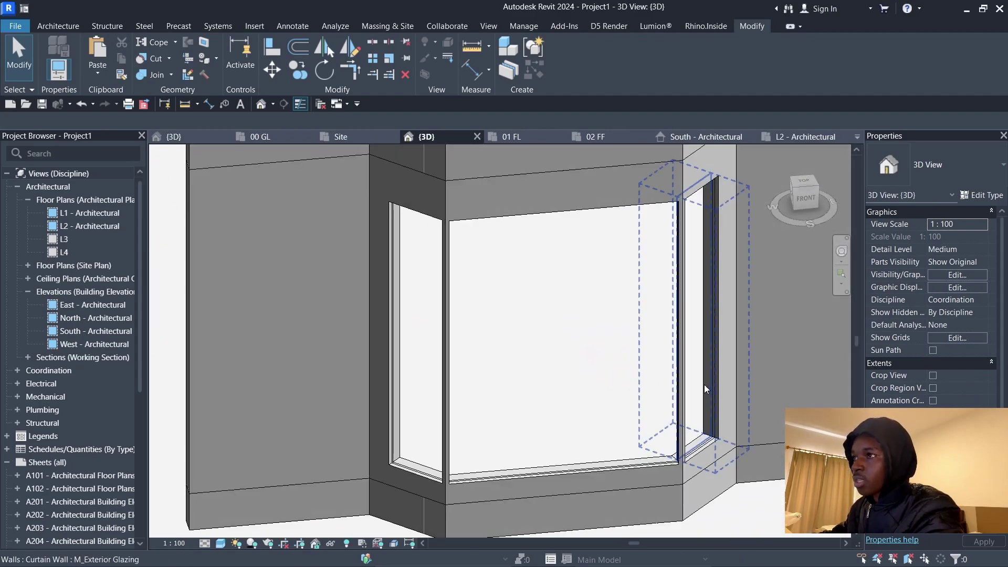
pyautogui.click(666, 350)
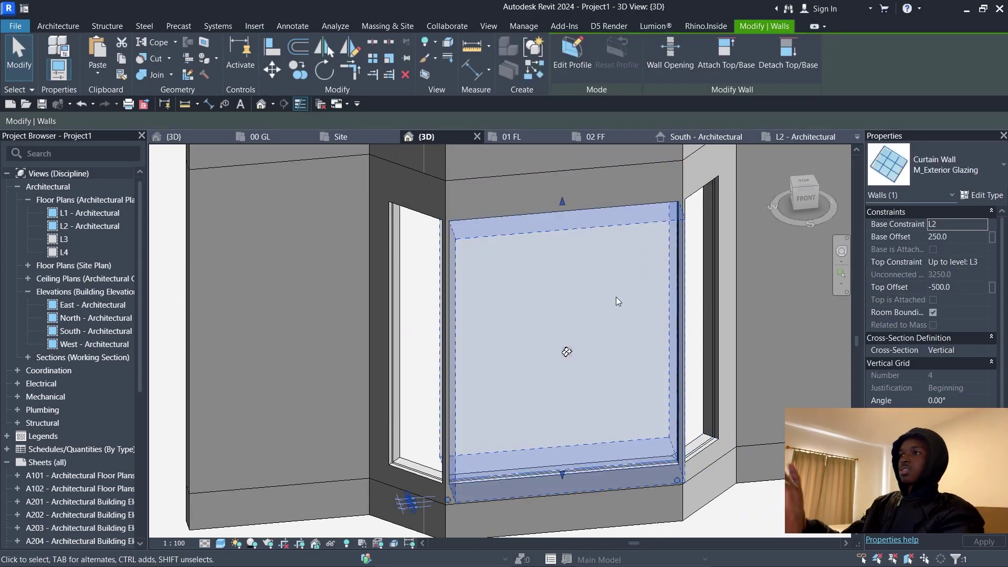
# Orient the 3D view to the front and open the front curtain wall's profile for editing
pyautogui.click(813, 200)
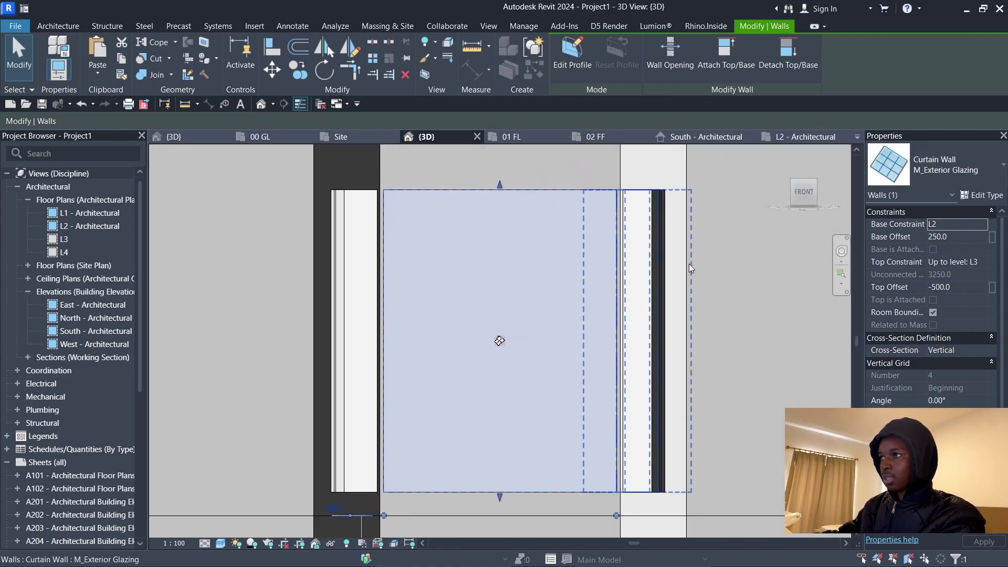
pyautogui.scroll(-3, 688, 264)
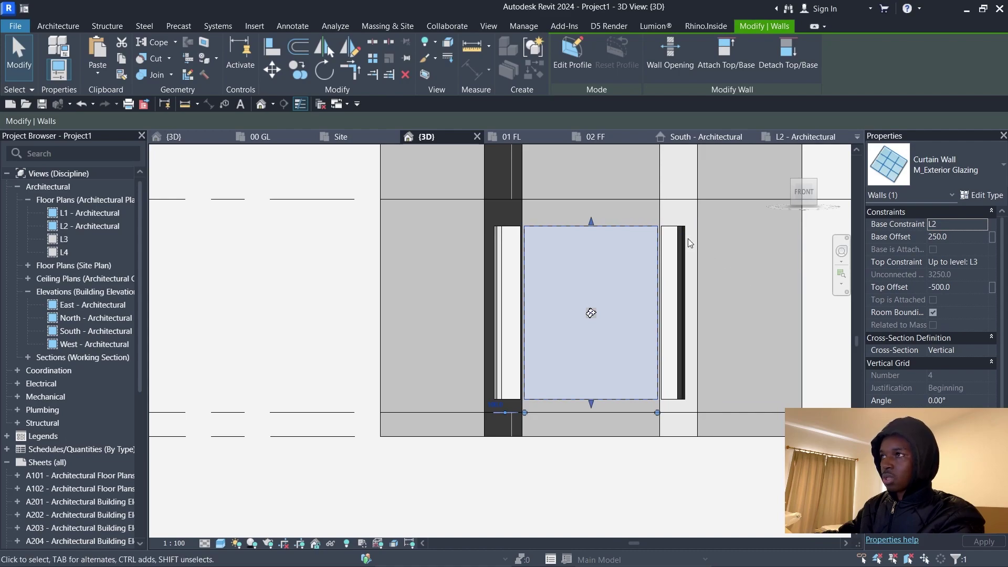
pyautogui.click(566, 63)
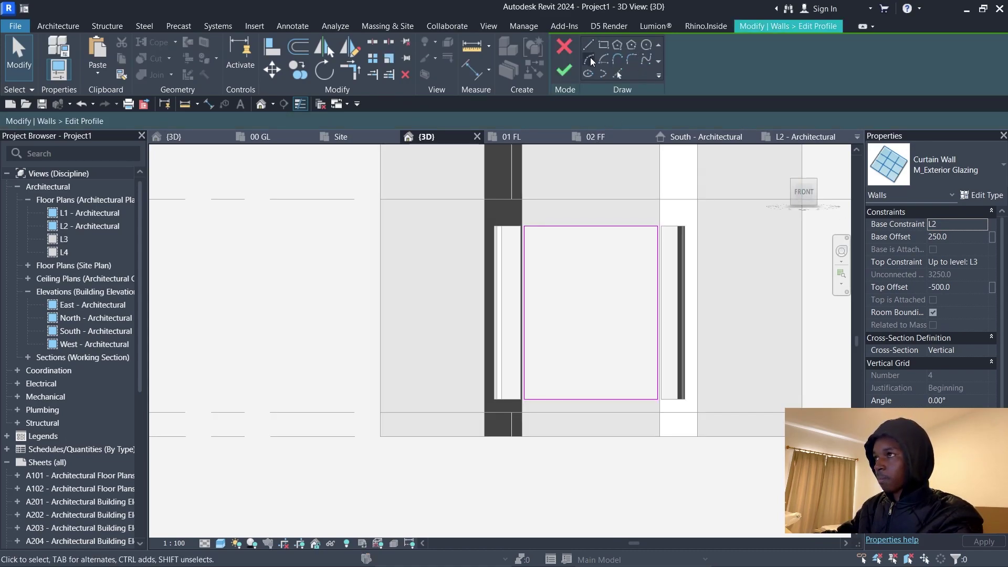
pyautogui.click(590, 59)
pyautogui.scroll(1, 533, 218)
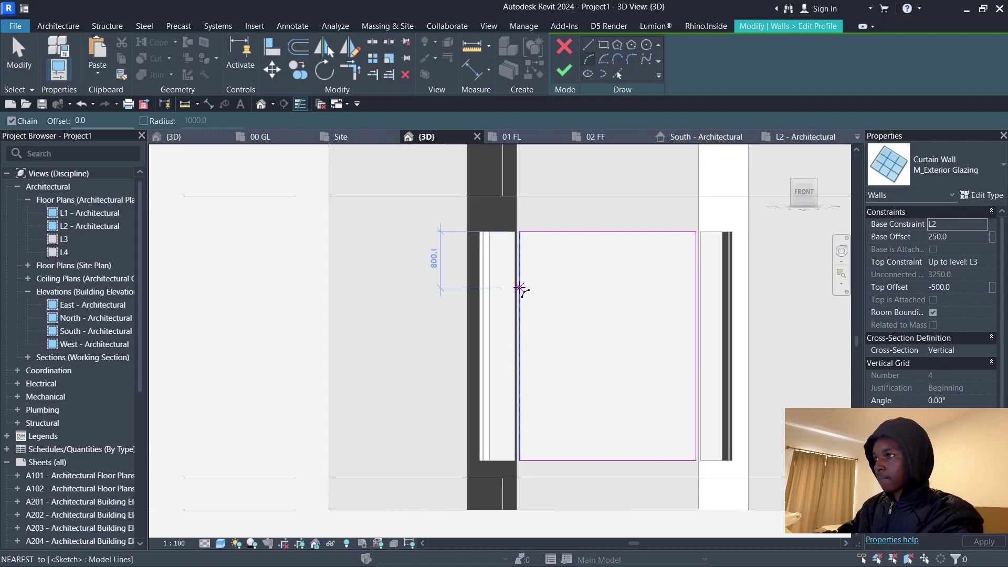
pyautogui.click(519, 281)
pyautogui.click(694, 281)
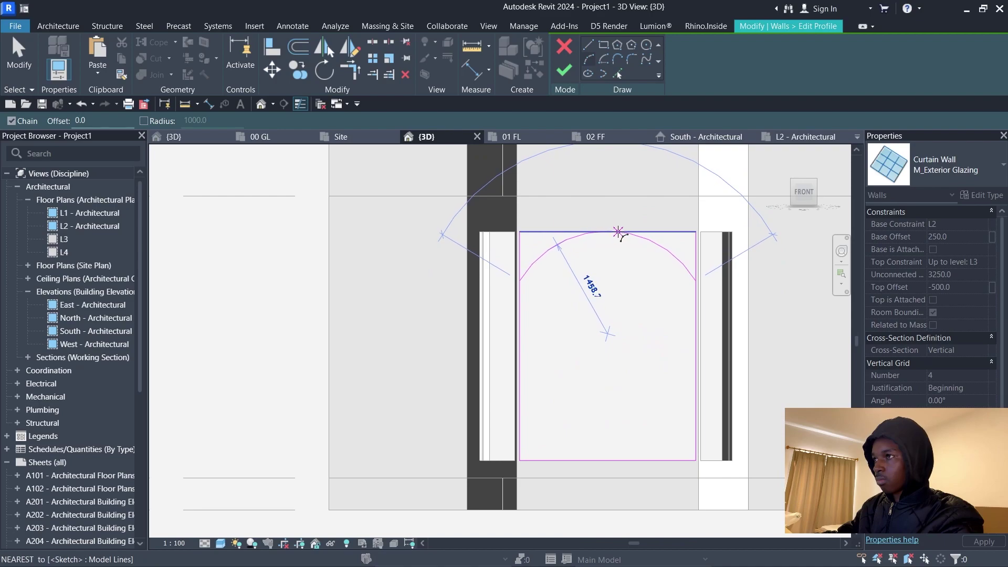
pyautogui.click(619, 232)
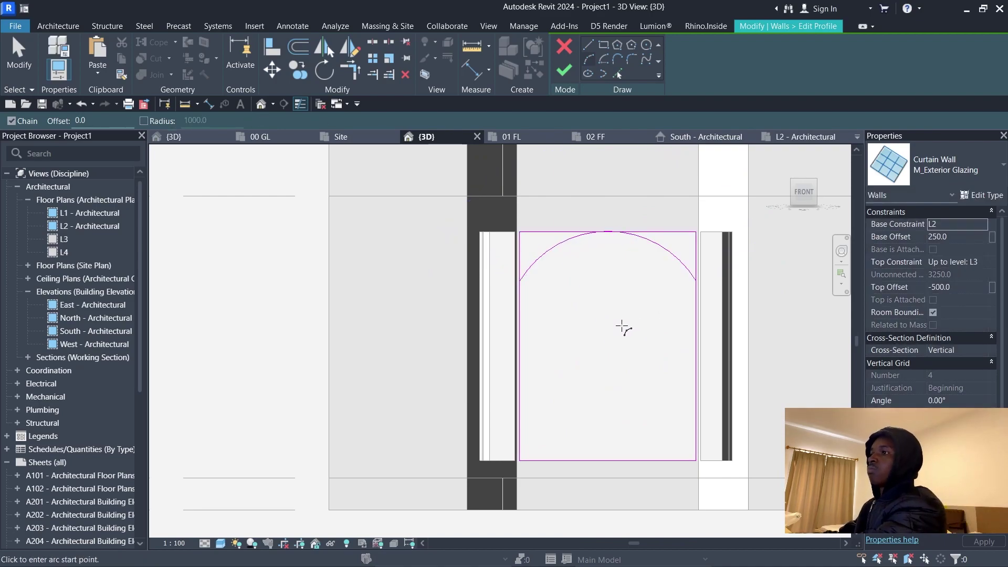
pyautogui.press('Escape')
pyautogui.click(552, 254)
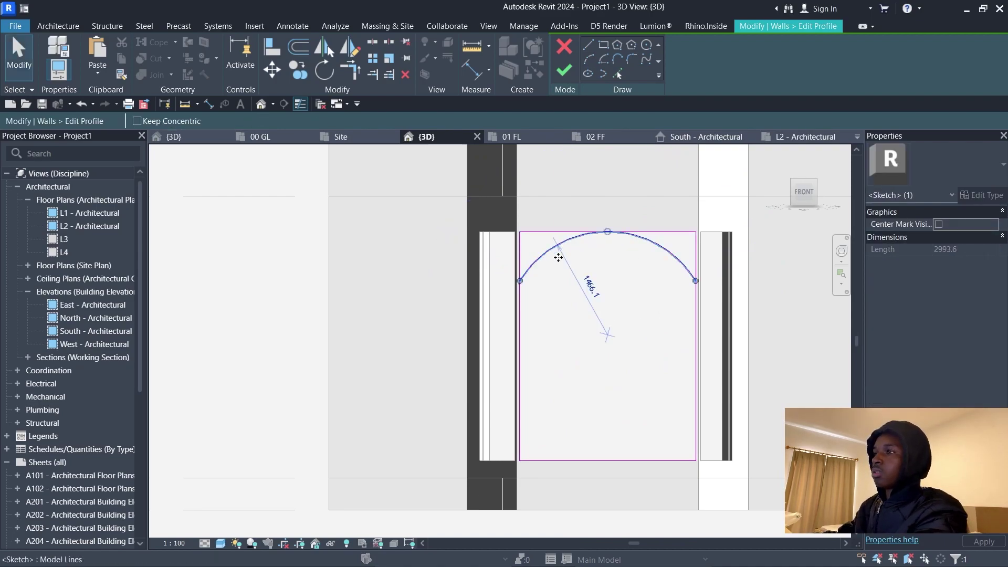
pyautogui.press('Delete')
# Draw a shallow arc of about 1800 mm radius between the profile's side lines, with its crown touching the top line
pyautogui.click(589, 60)
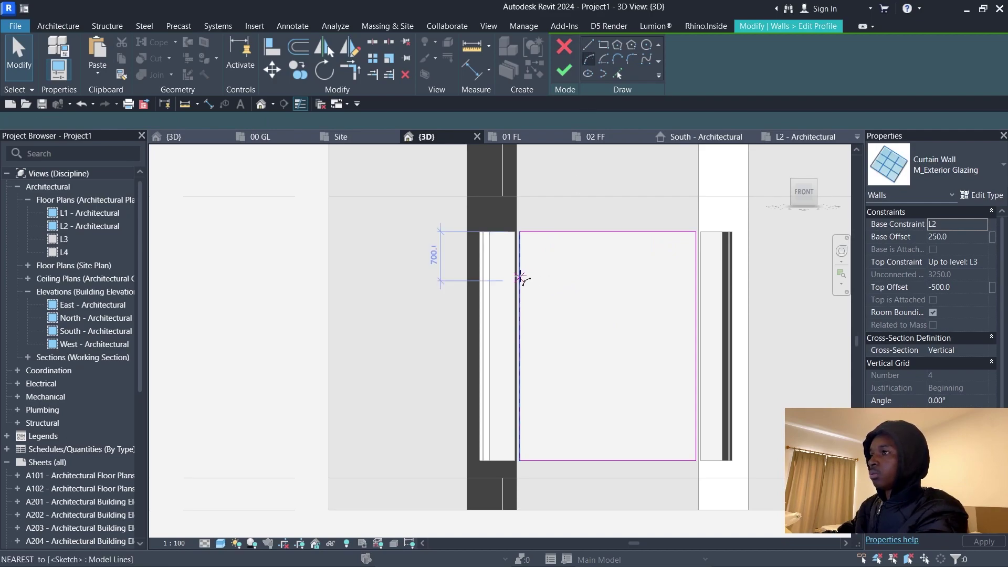
pyautogui.click(521, 268)
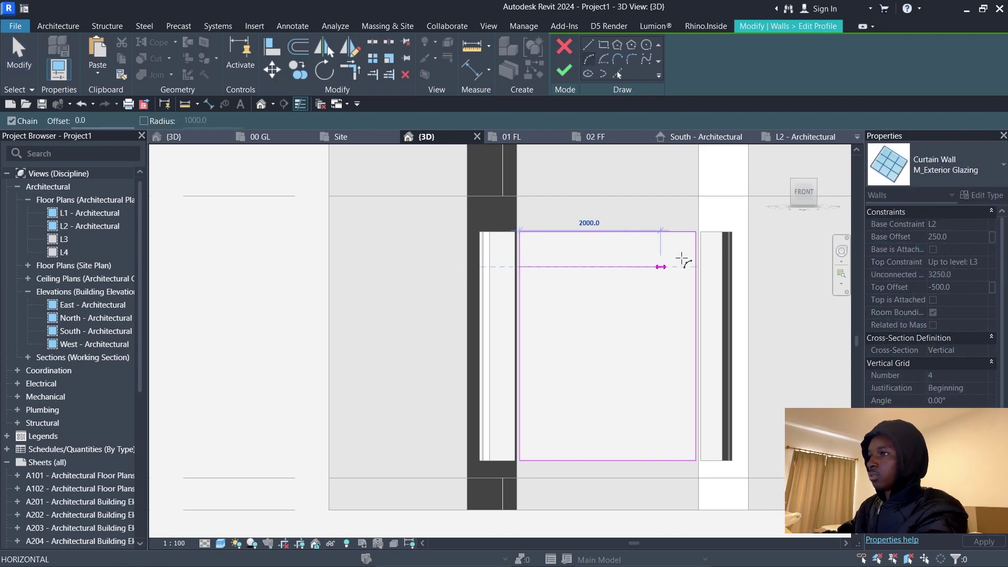
pyautogui.click(695, 268)
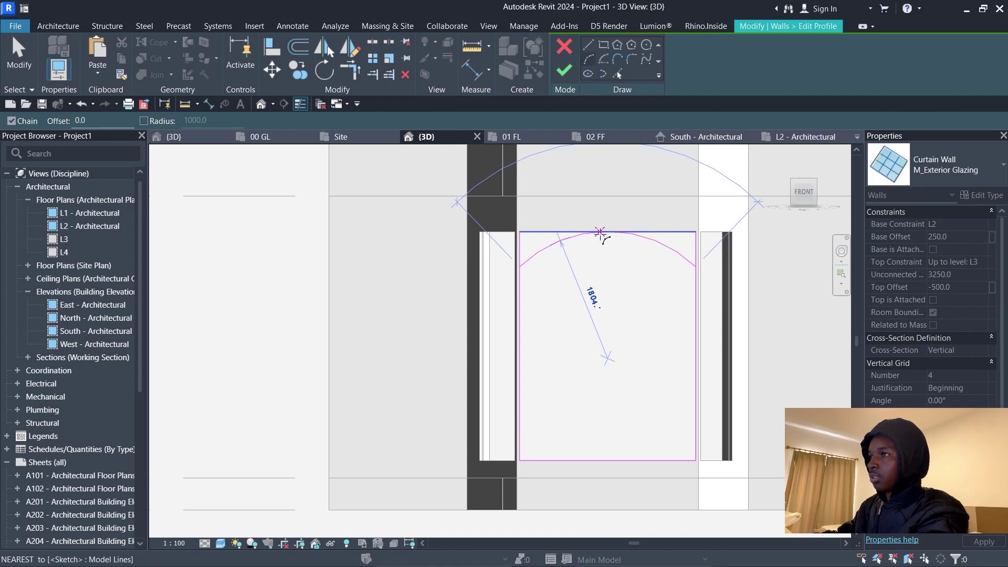
pyautogui.click(611, 232)
pyautogui.press('Escape')
pyautogui.press('Escape')
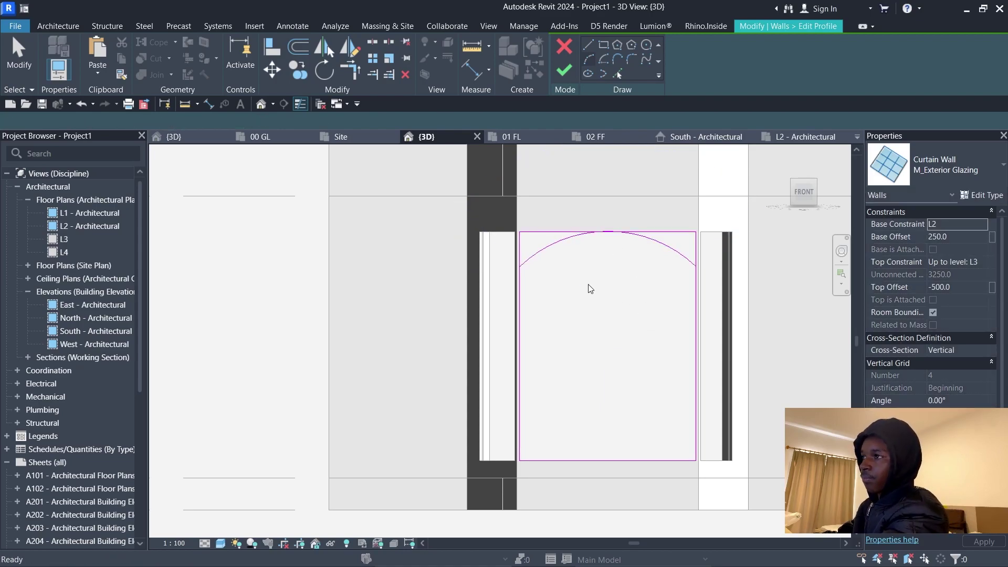
# Delete the profile's straight top line and trim both side lines to the ends of the arc
pyautogui.scroll(3, 533, 231)
pyautogui.click(524, 227)
pyautogui.press('Delete')
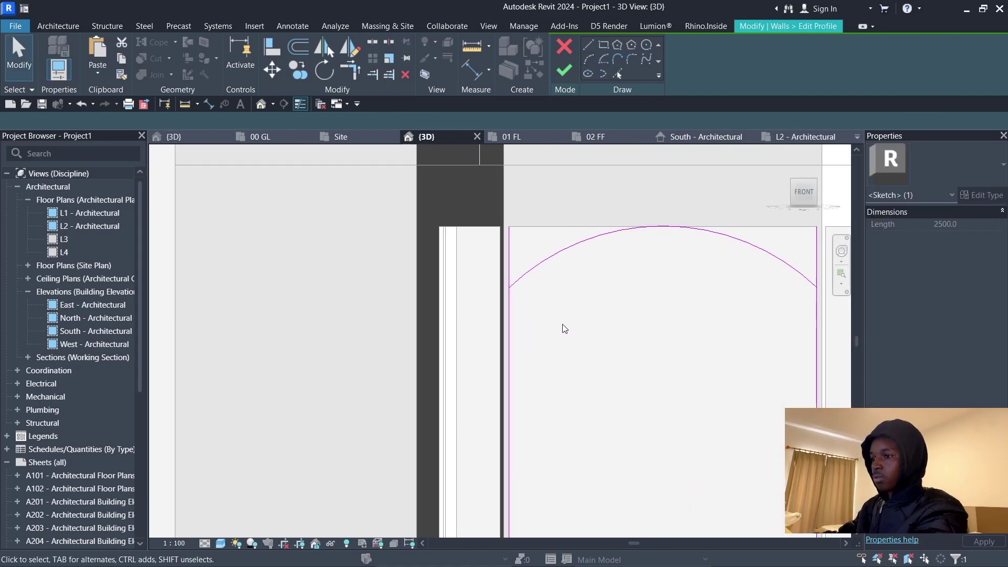
pyautogui.press('t')
pyautogui.press('r')
pyautogui.click(555, 255)
pyautogui.click(509, 305)
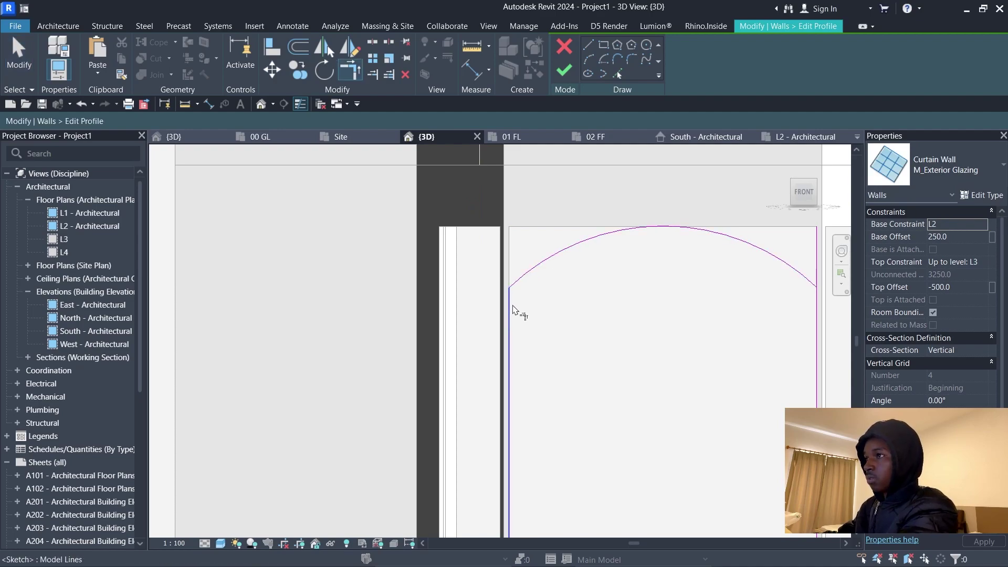
pyautogui.scroll(-2, 657, 280)
pyautogui.click(726, 267)
pyautogui.click(746, 299)
pyautogui.press('Escape')
pyautogui.scroll(1, 663, 372)
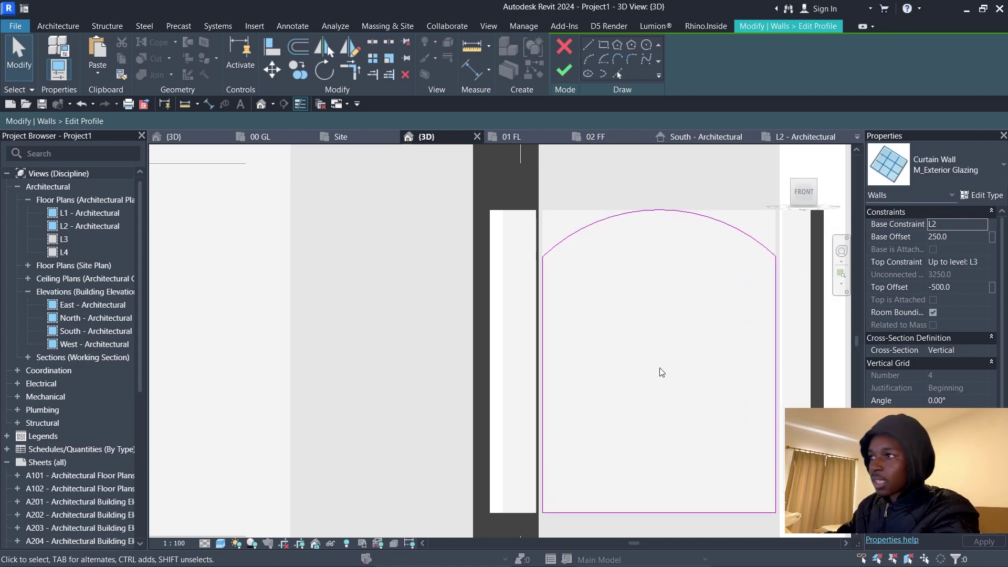
pyautogui.click(543, 279)
pyautogui.click(776, 326)
pyautogui.scroll(-2, 685, 323)
pyautogui.scroll(2, 699, 269)
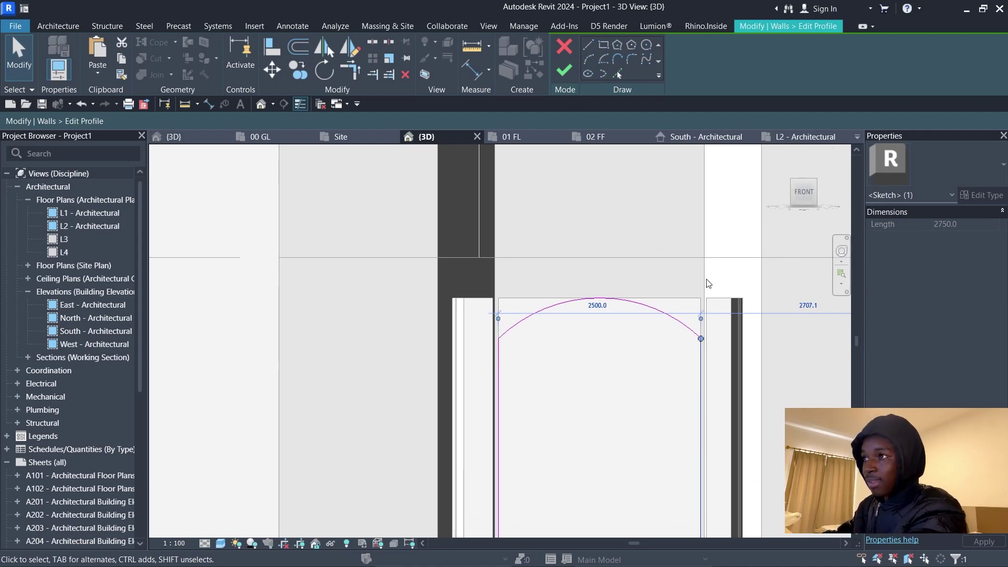
pyautogui.click(600, 397)
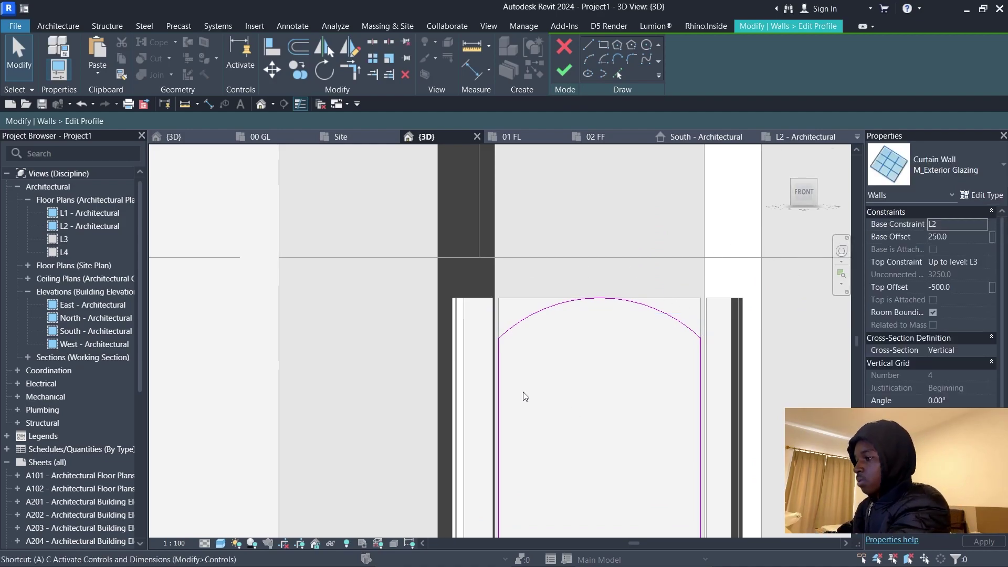
# Align the profile's left side line with the left edge of the bay's front wall, removing the conflicting constraints
pyautogui.press('l')
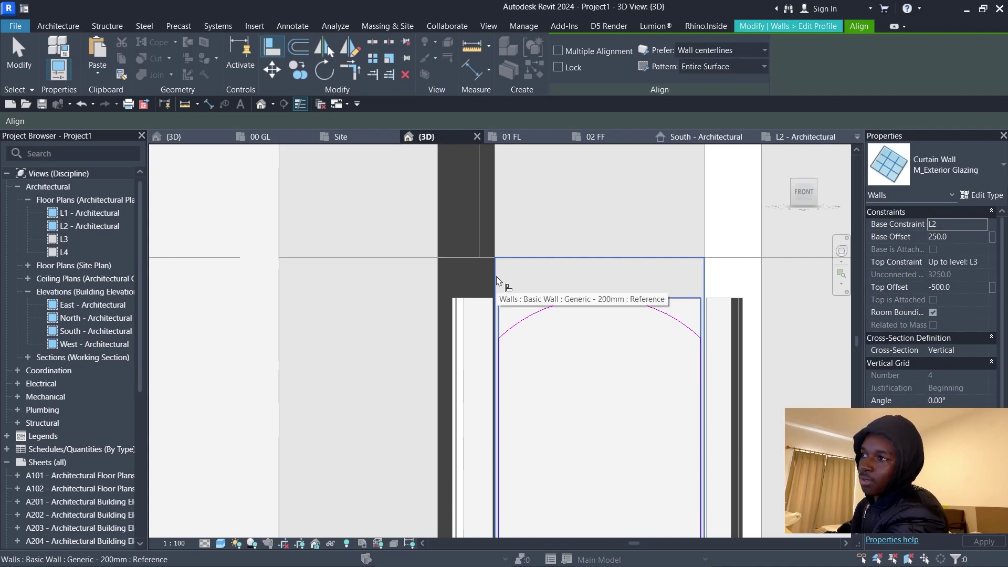
pyautogui.click(496, 280)
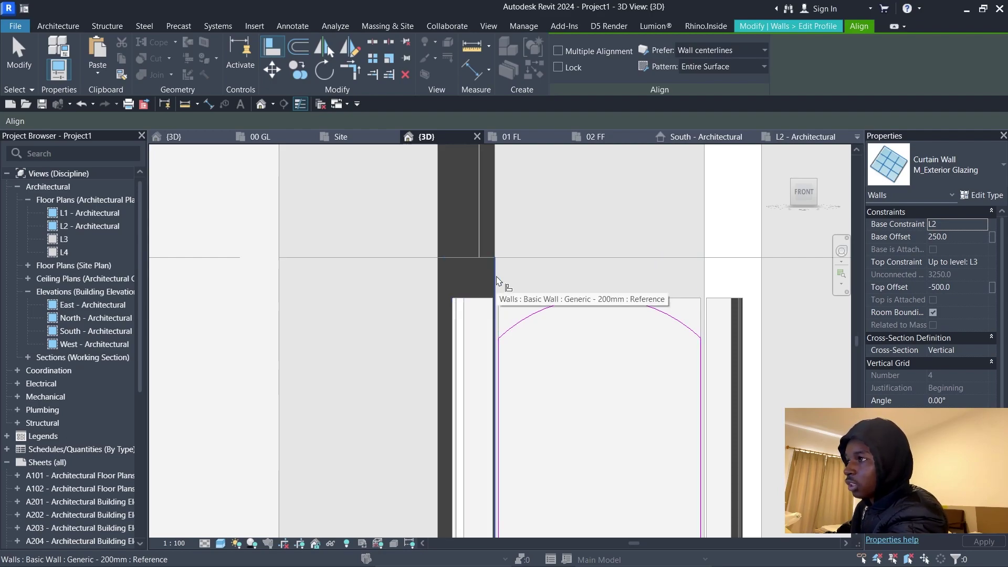
pyautogui.scroll(-2, 497, 280)
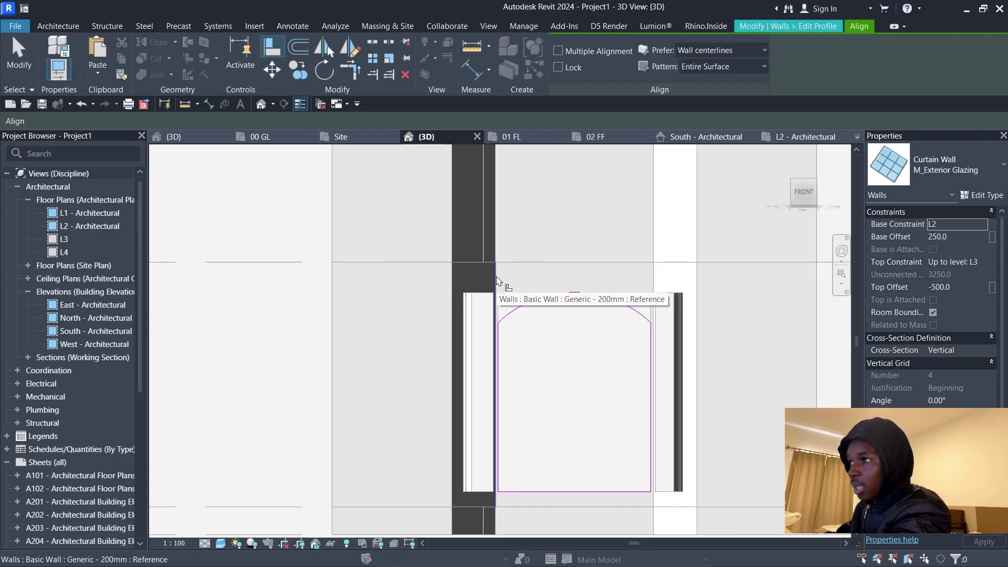
pyautogui.click(497, 280)
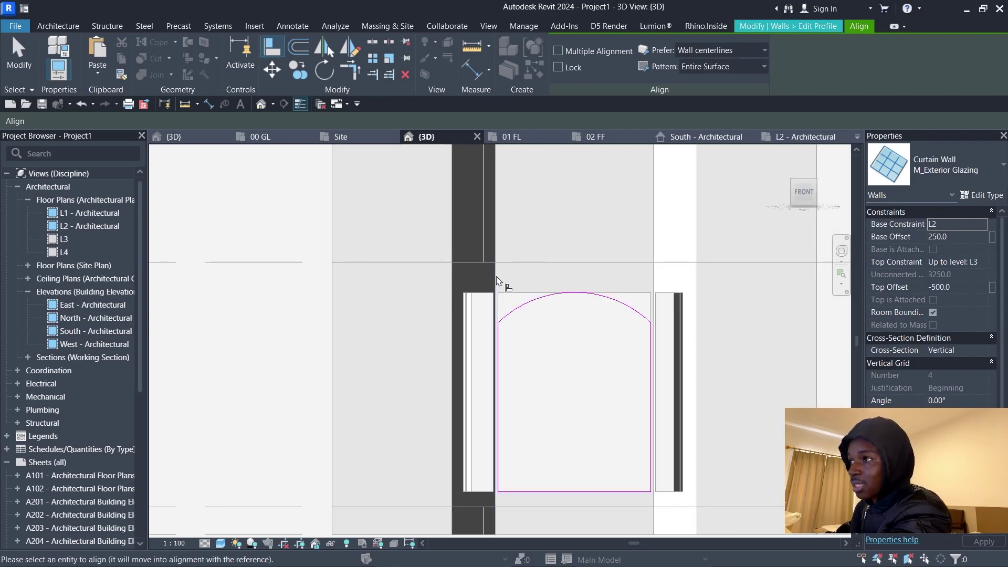
pyautogui.click(517, 350)
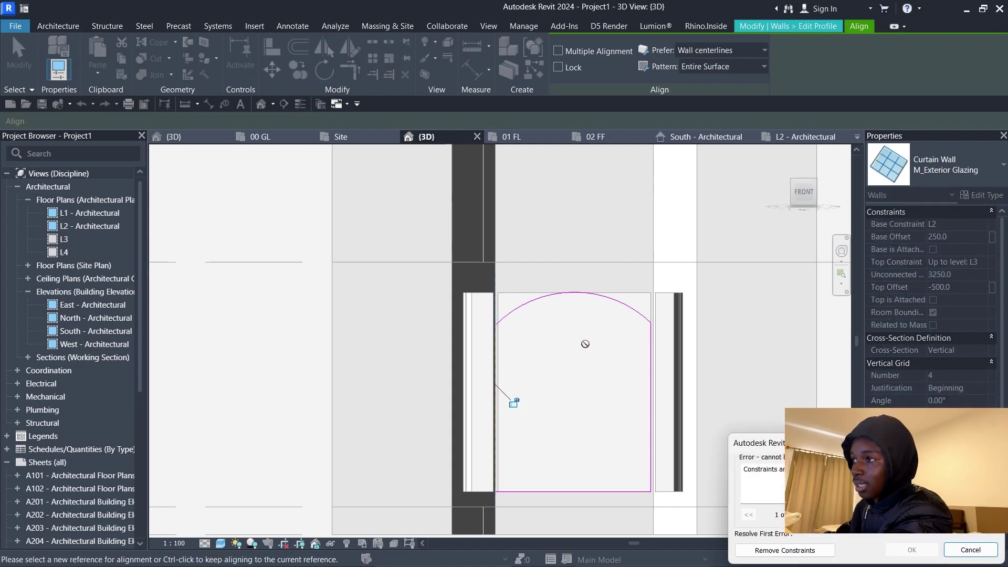
pyautogui.click(783, 550)
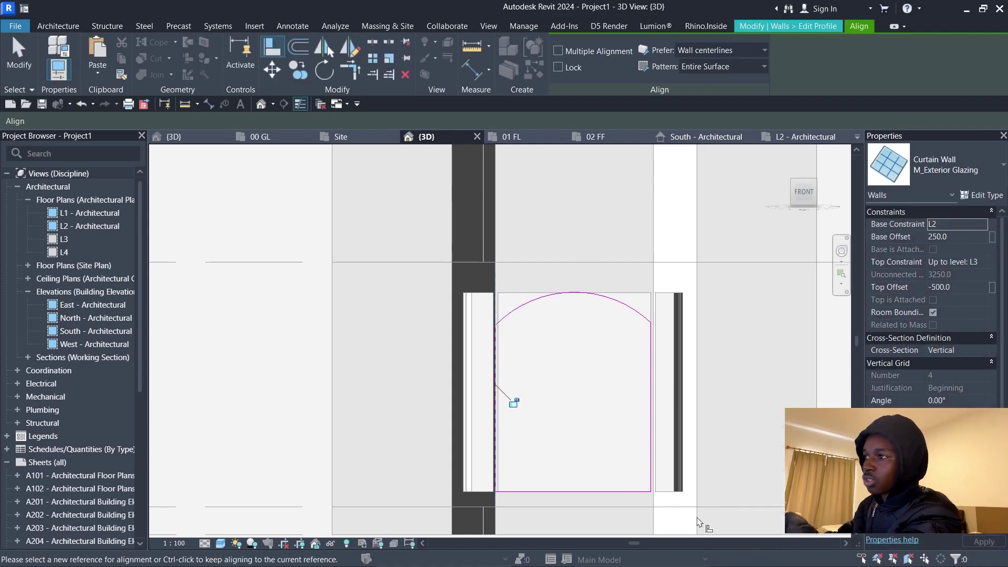
# Align the profile's right side line with the front wall's right edge and finish the profile edit
pyautogui.click(655, 275)
pyautogui.click(655, 275)
pyautogui.click(646, 375)
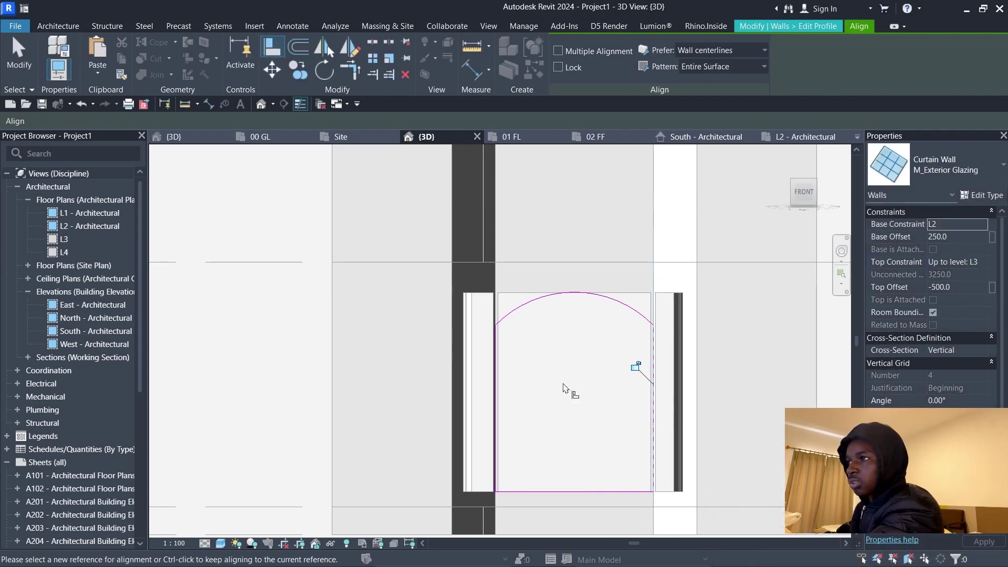
pyautogui.press('Escape')
pyautogui.press('Escape')
pyautogui.click(565, 70)
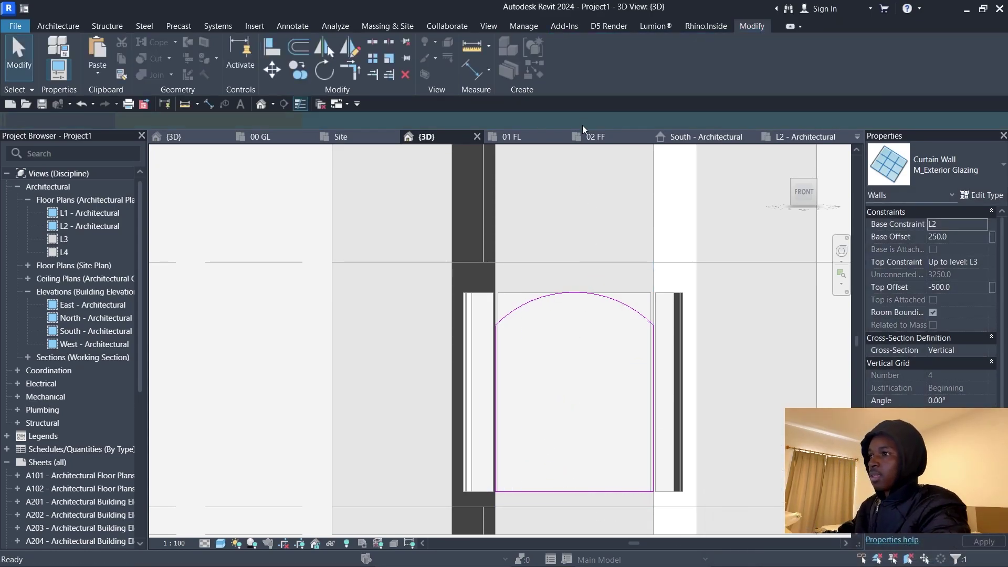
pyautogui.press('Escape')
# Open the profile of the bay's right angled curtain wall for editing, with the 3D view turned to the front-right corner
pyautogui.keyDown('shift'); pyautogui.moveTo(601, 387); pyautogui.dragTo(556, 431, button='middle'); pyautogui.keyUp('shift')
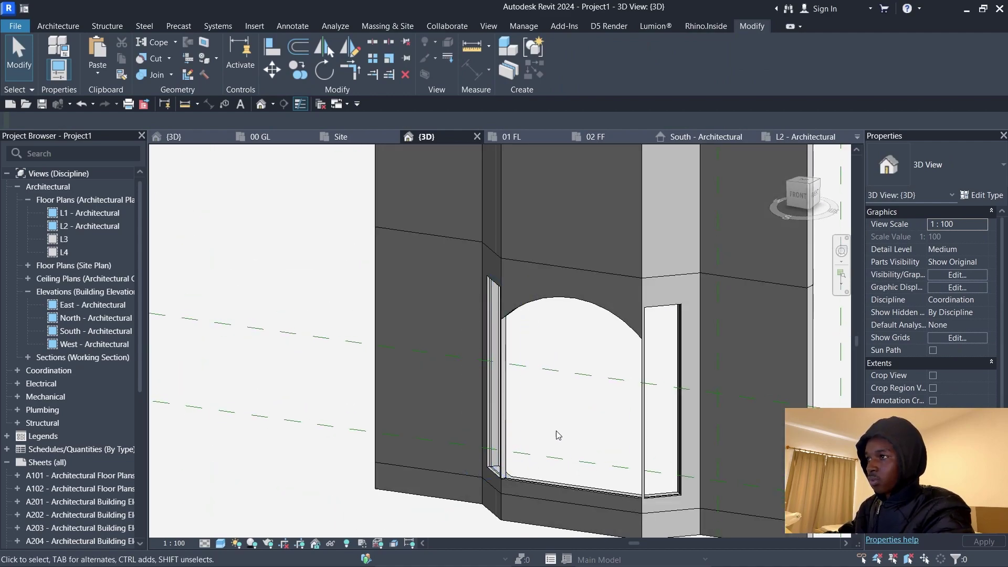
pyautogui.click(678, 311)
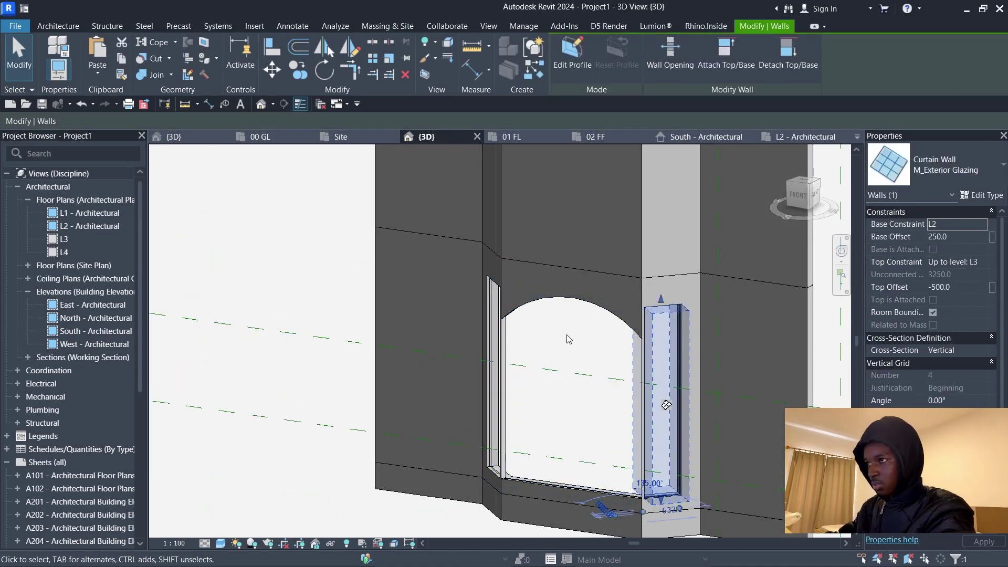
pyautogui.click(812, 200)
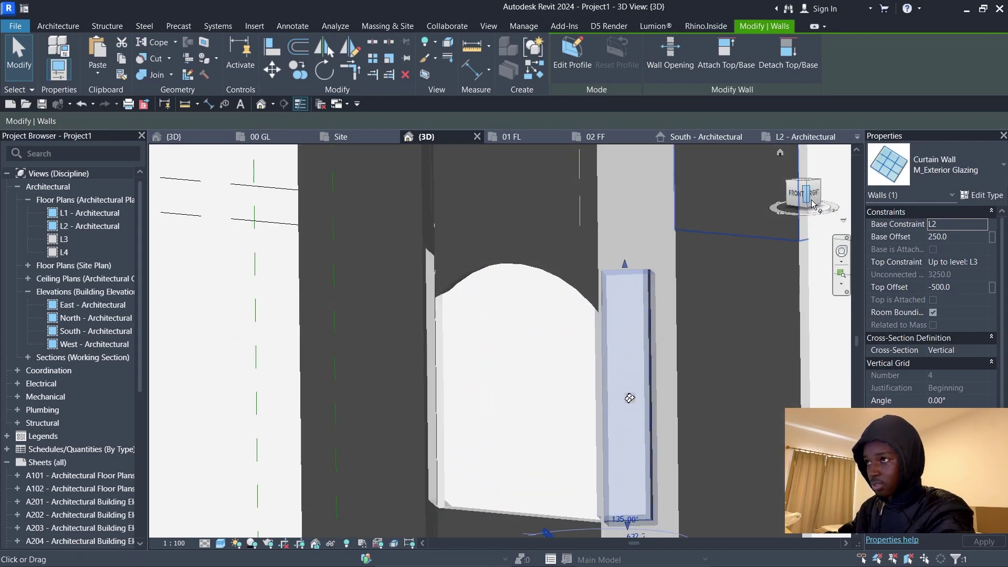
pyautogui.click(575, 49)
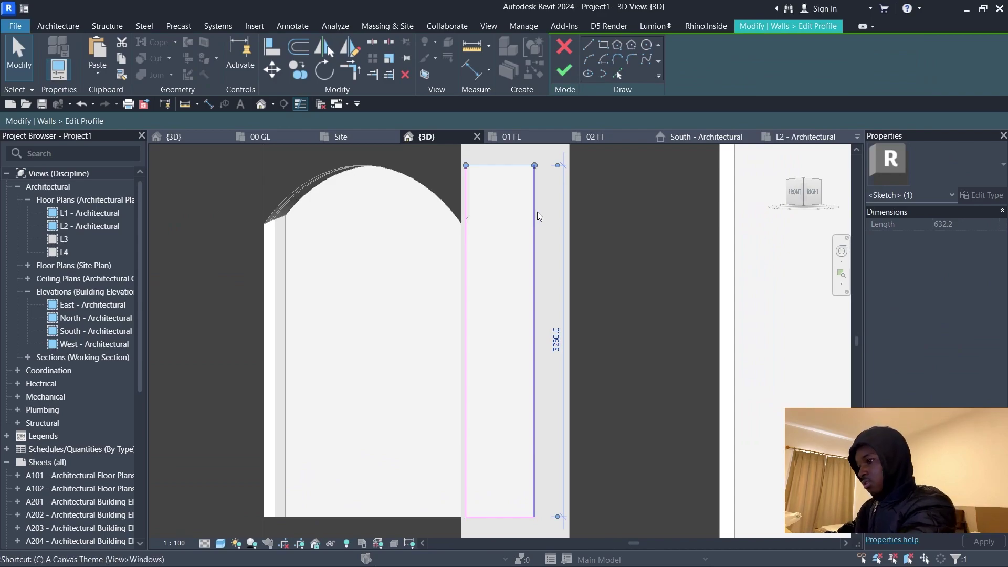
# Copy the top line of the right curtain wall's profile 500 mm straight down
pyautogui.press('c')
pyautogui.press('o')
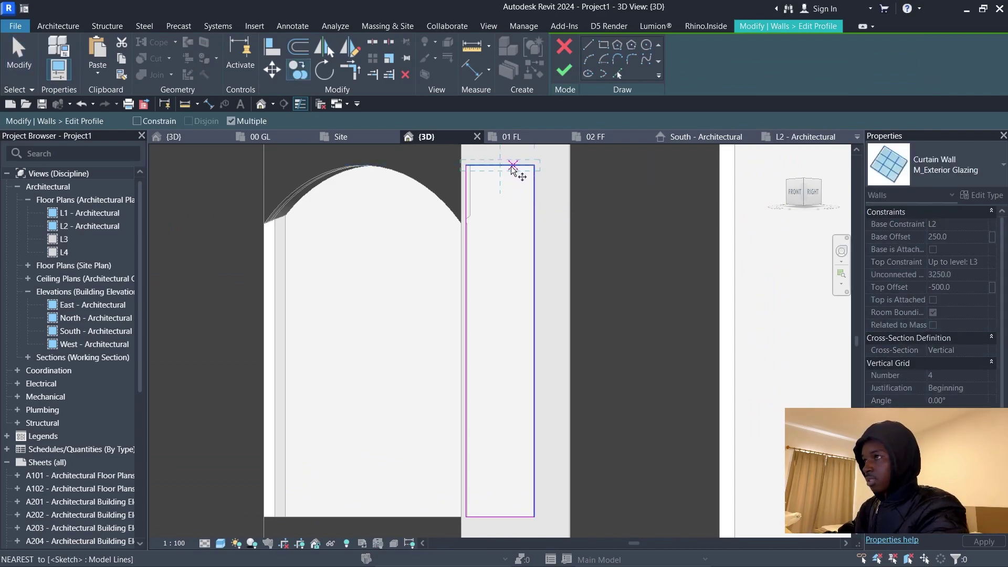
pyautogui.click(501, 164)
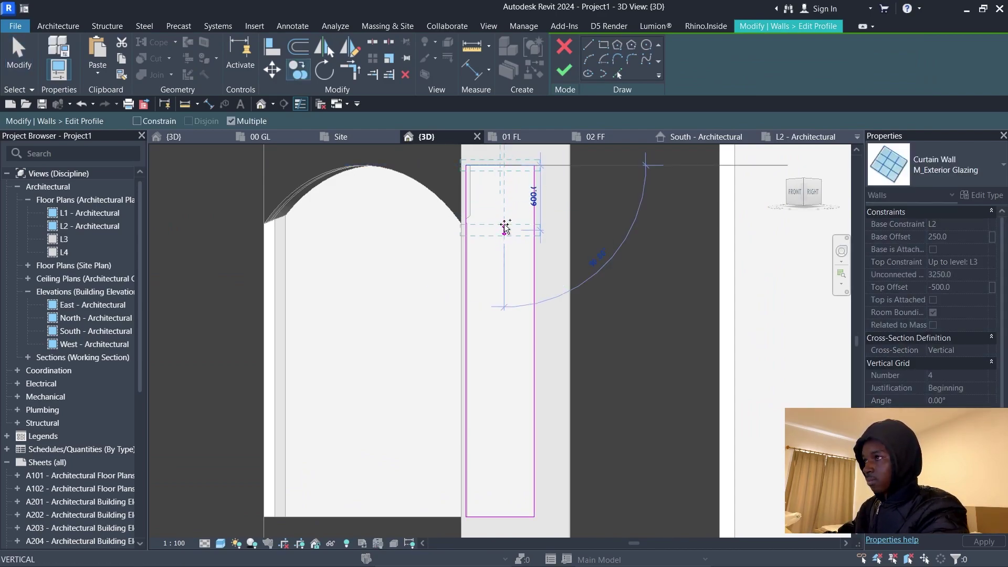
pyautogui.write('500')
pyautogui.press('Return')
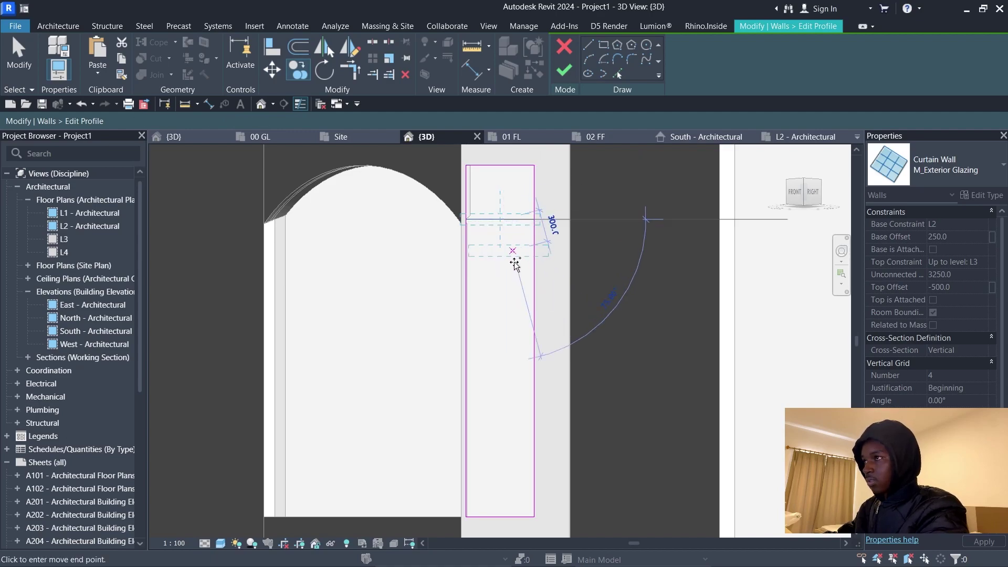
pyautogui.scroll(3, 499, 242)
pyautogui.press('Escape')
pyautogui.press('Escape')
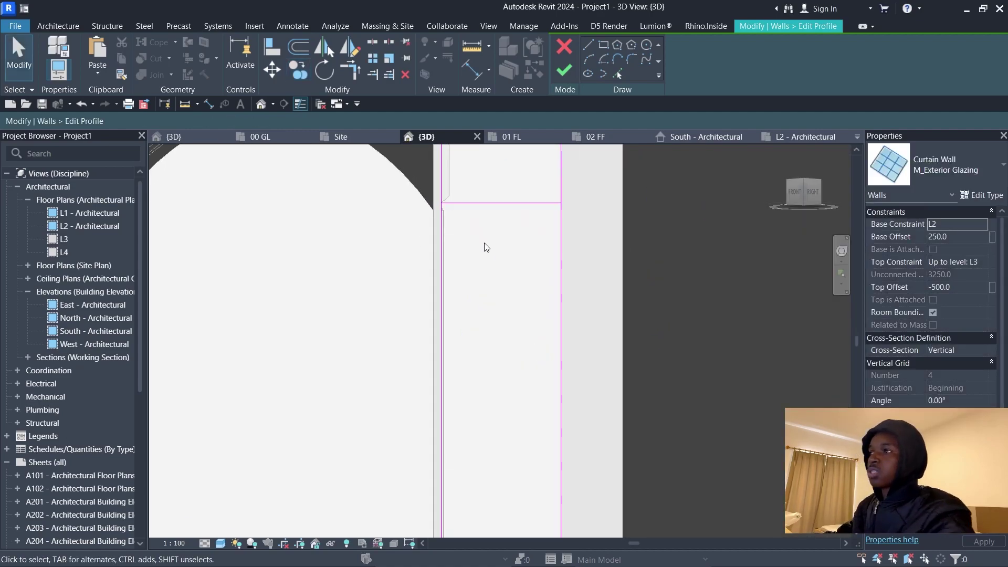
# Set the 3D view's visual style to Wireframe and inspect where the front arch meets the side wall's profile
pyautogui.click(221, 545)
pyautogui.click(256, 464)
pyautogui.scroll(2, 435, 214)
pyautogui.scroll(-1, 428, 221)
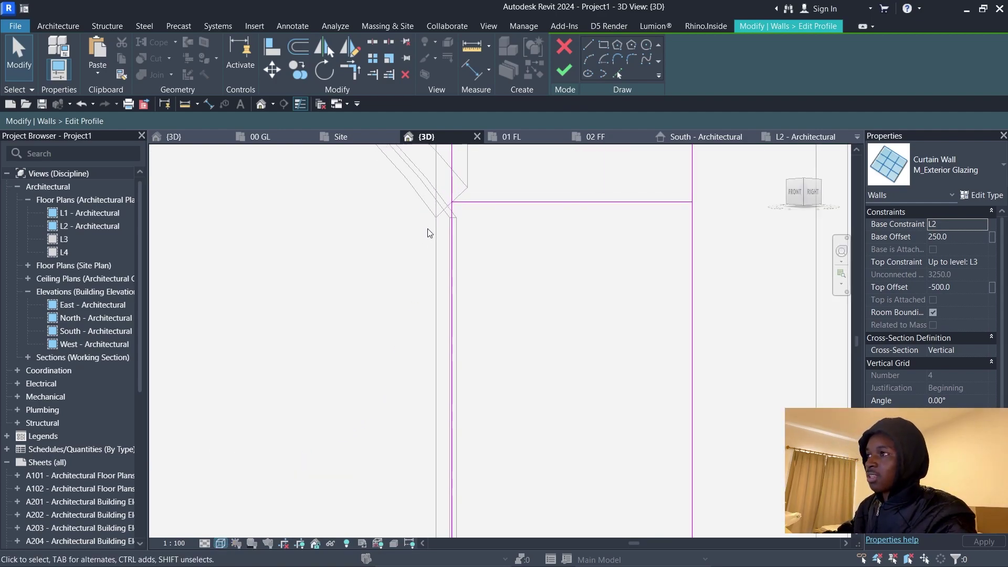
pyautogui.scroll(1, 436, 224)
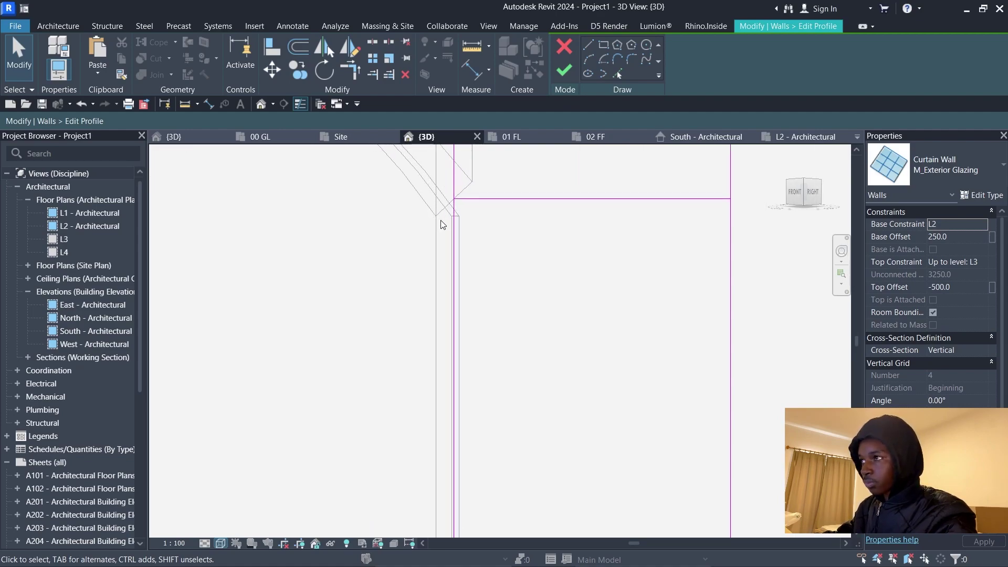
pyautogui.scroll(-4, 410, 286)
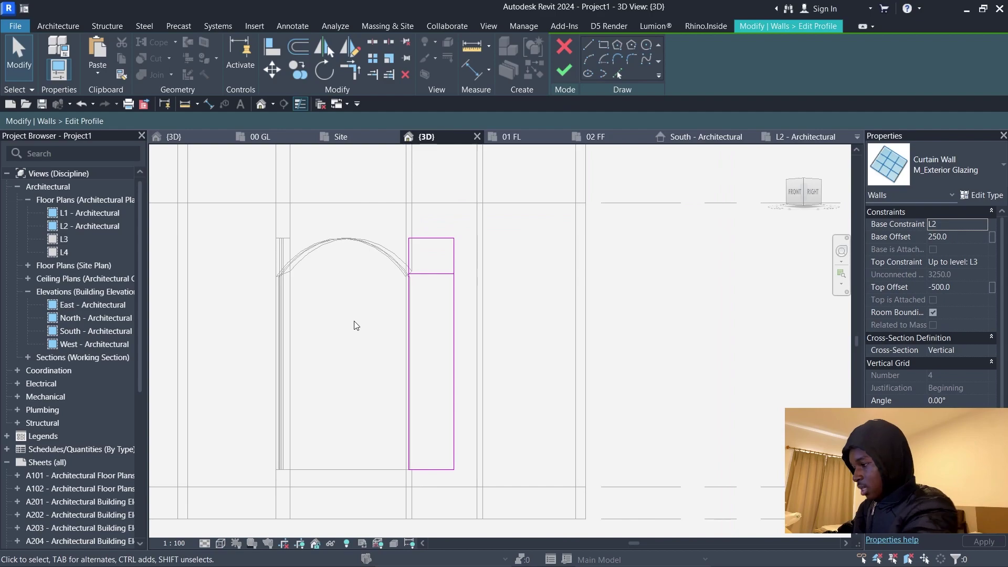
# Align the right profile's inner side line with the front wall's right edge, removing the conflicting constraints
pyautogui.press('a')
pyautogui.press('l')
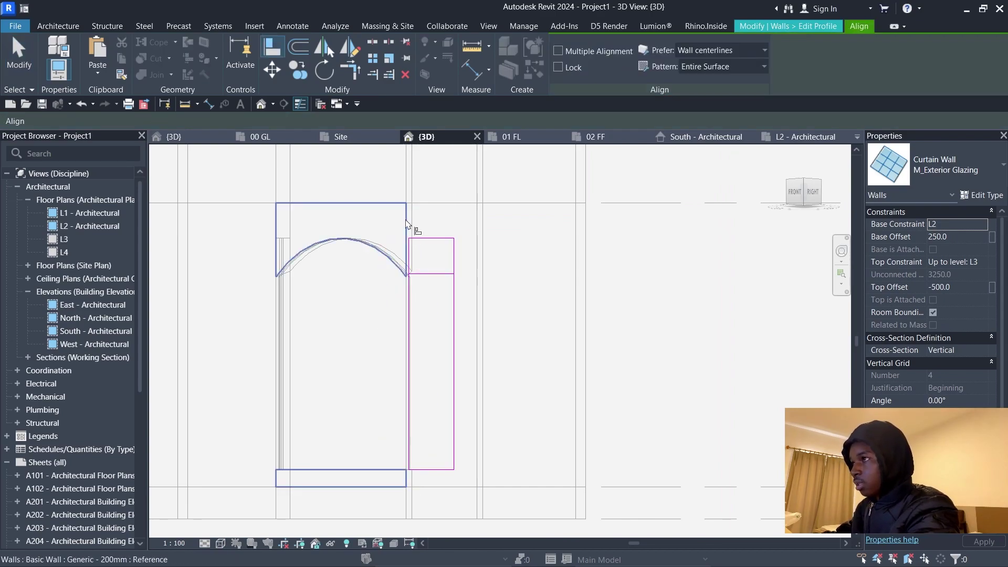
pyautogui.click(405, 221)
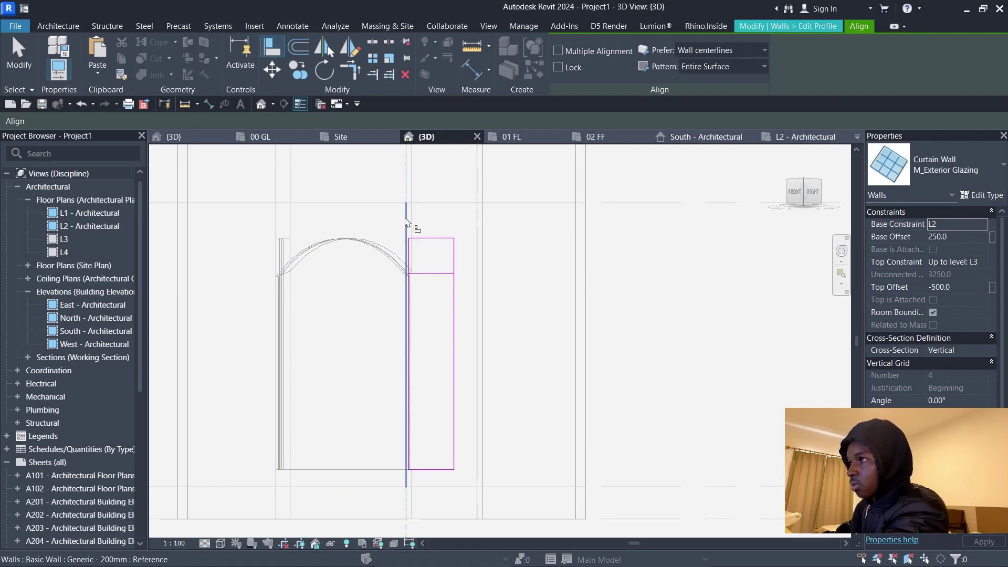
pyautogui.click(404, 261)
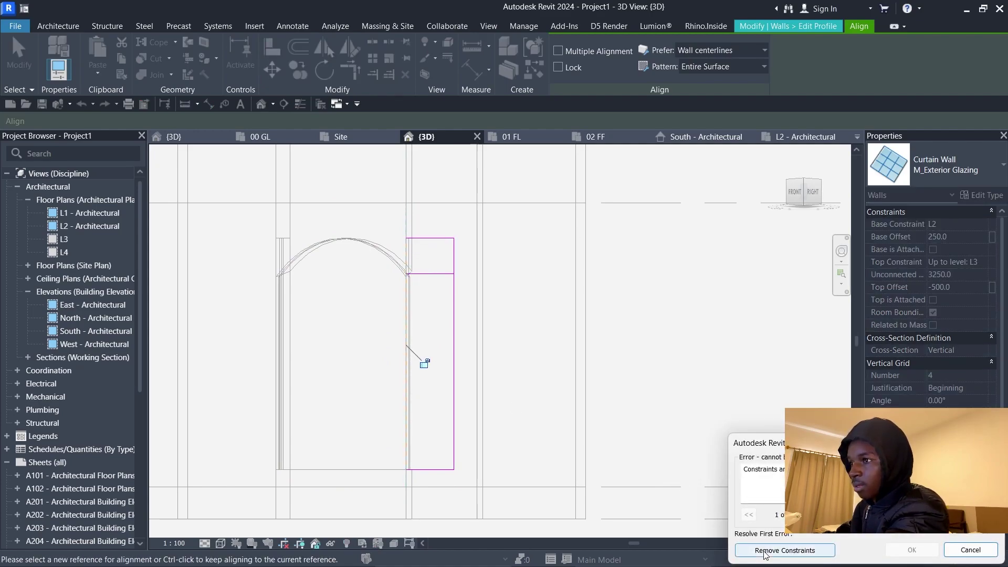
pyautogui.click(784, 550)
pyautogui.scroll(6, 415, 291)
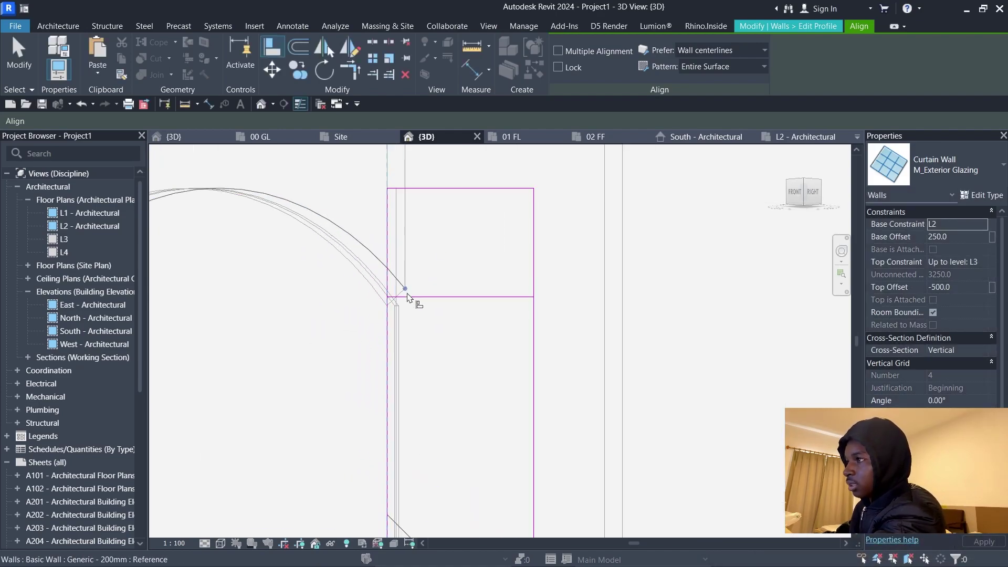
pyautogui.press('Escape')
# Lower the profile's intermediate horizontal line to the foot of the front arch and copy it straight down
pyautogui.click(420, 297)
pyautogui.scroll(3, 383, 301)
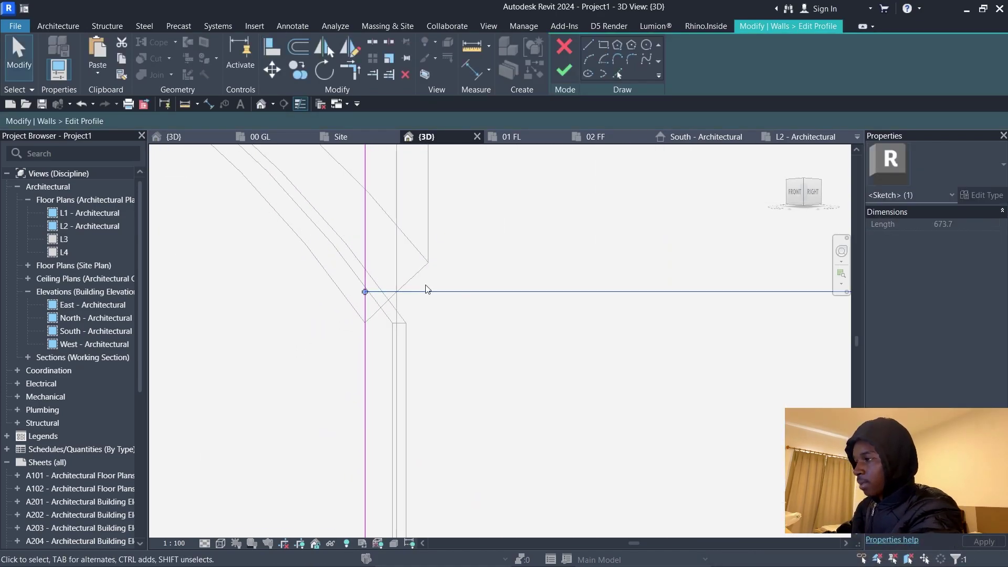
pyautogui.moveTo(365, 291); pyautogui.dragTo(364, 322)
pyautogui.scroll(-5, 337, 367)
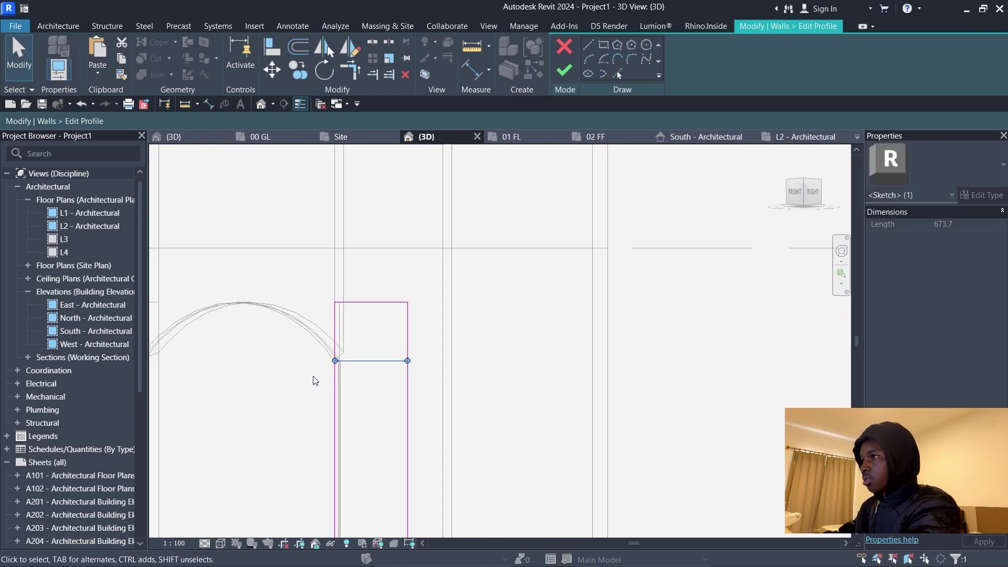
pyautogui.press('c')
pyautogui.press('o')
pyautogui.click(335, 361)
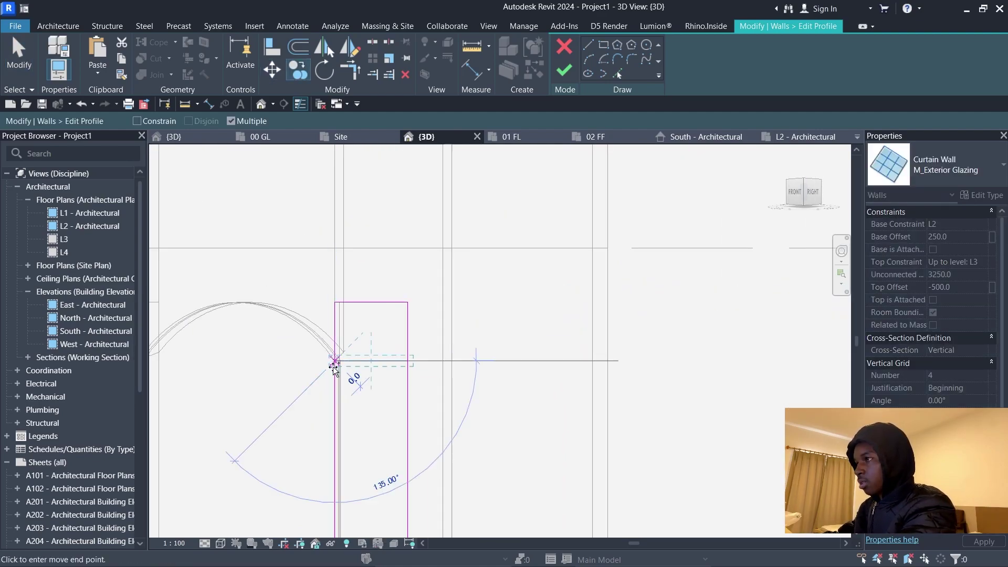
pyautogui.click(335, 393)
pyautogui.press('Escape')
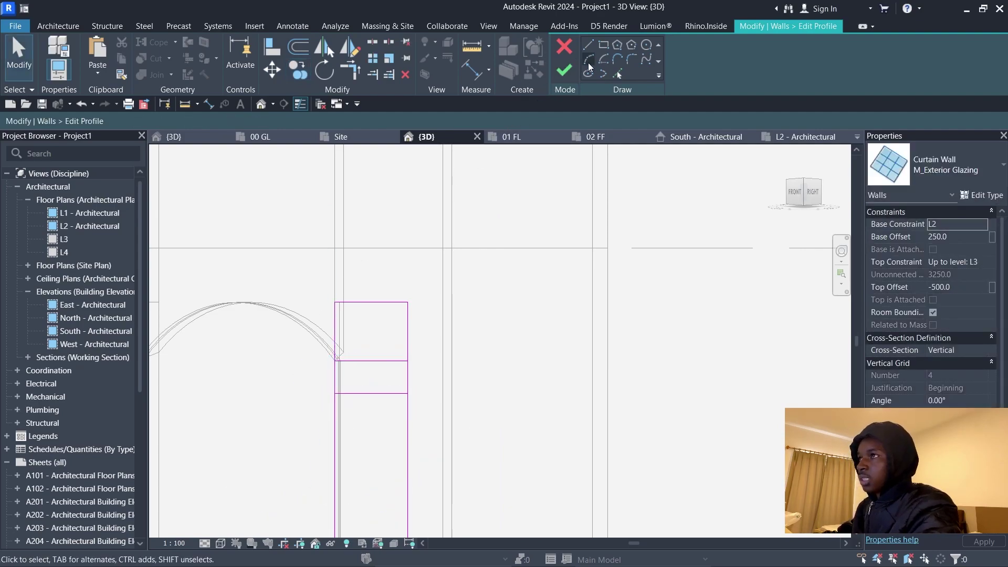
# Draw an arc of about 906 mm radius from the upper line's inner end to the lower line's outer end
pyautogui.click(588, 45)
pyautogui.click(334, 362)
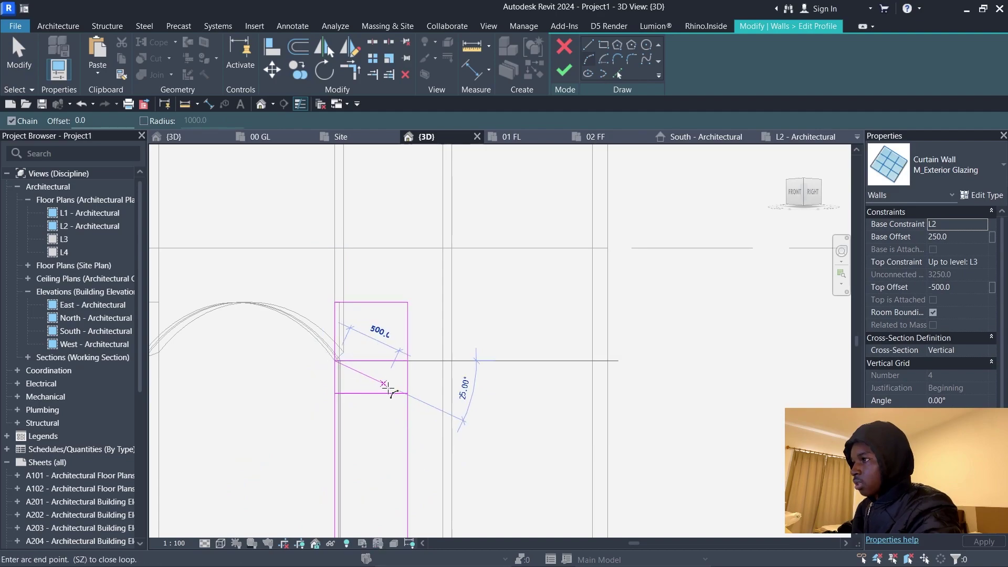
pyautogui.click(407, 394)
pyautogui.click(396, 386)
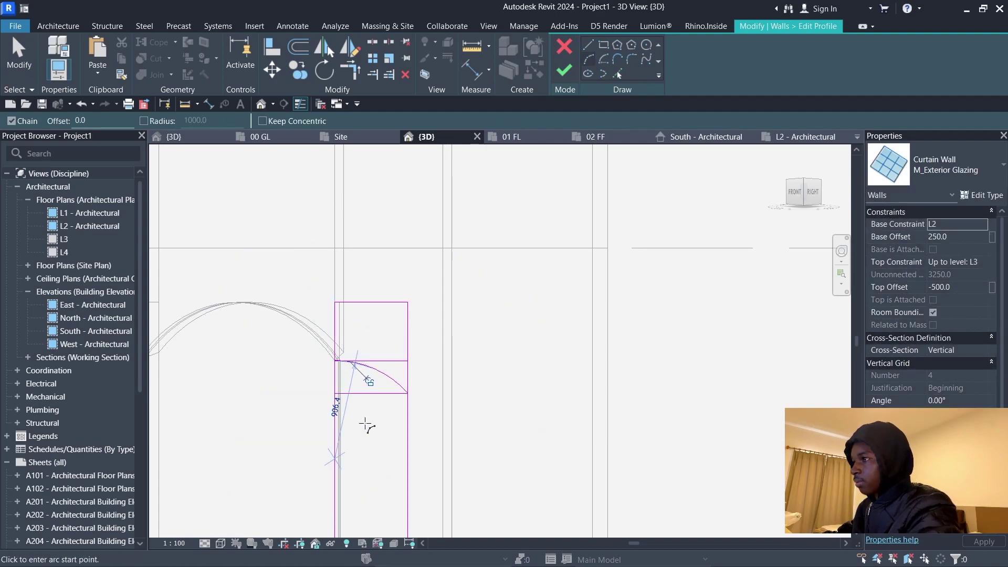
pyautogui.press('Escape')
pyautogui.press('Escape')
# Delete the two intermediate horizontal lines and the top line of the right curtain wall's profile
pyautogui.click(405, 387)
pyautogui.press('Escape')
pyautogui.press('d')
pyautogui.press('e')
pyautogui.click(394, 362)
pyautogui.press('Return')
pyautogui.click(374, 302)
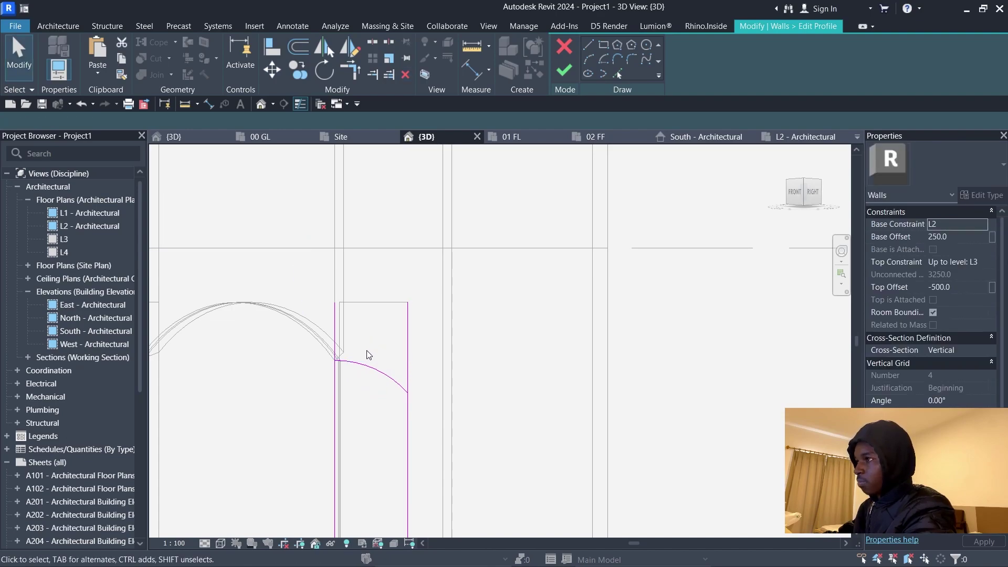
# Trim the right profile's side lines to the arc and finish the profile edit
pyautogui.press('t')
pyautogui.press('r')
pyautogui.click(359, 367)
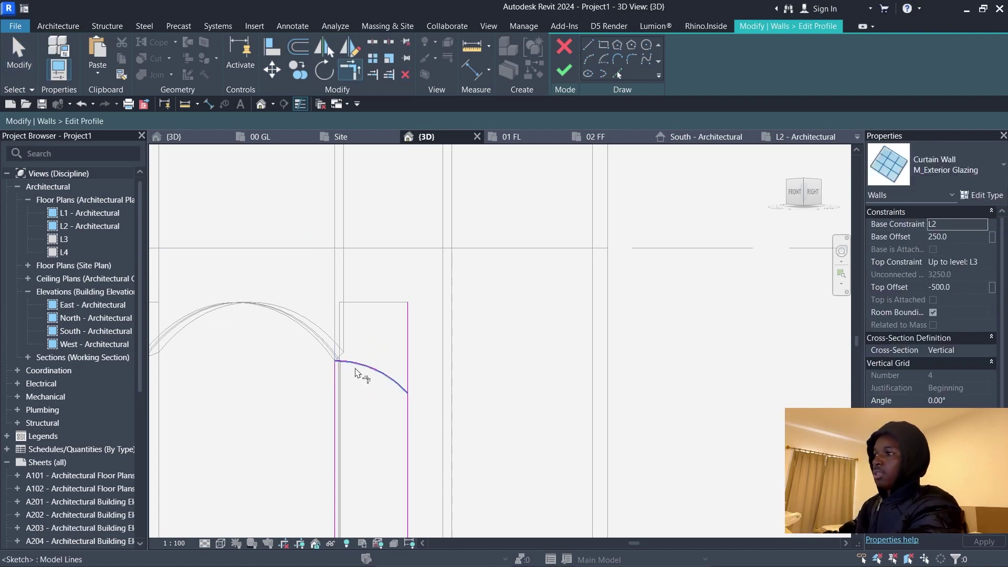
pyautogui.click(408, 427)
pyautogui.scroll(-4, 497, 310)
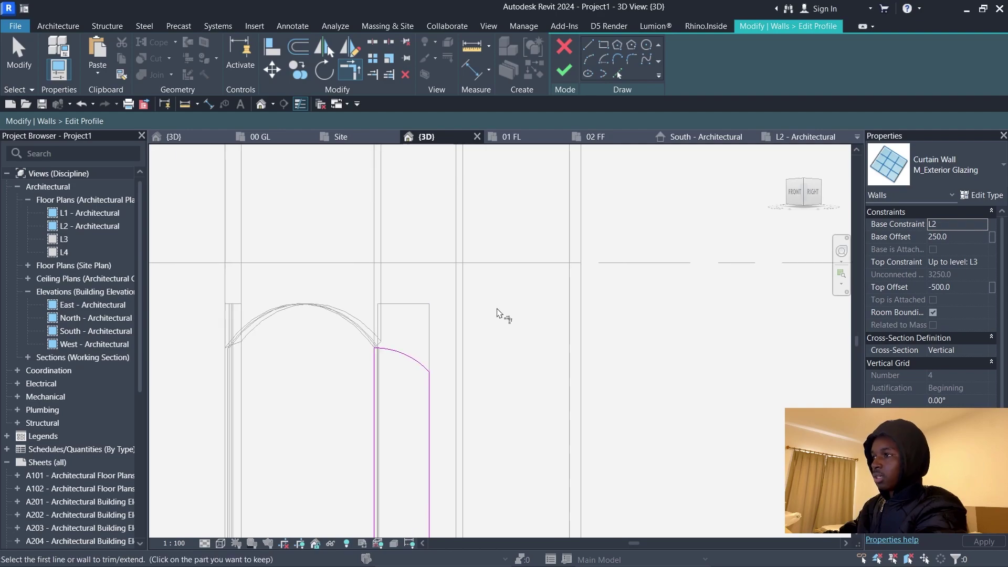
pyautogui.click(564, 70)
# Set the 3D view's visual style to Shaded and turn the view to show the bay's left side
pyautogui.click(263, 279)
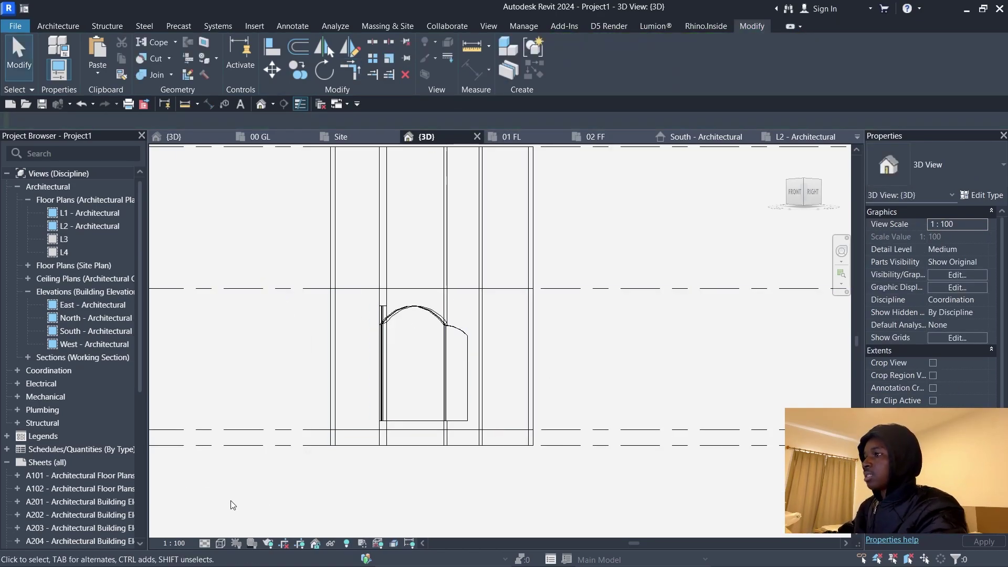
pyautogui.click(220, 543)
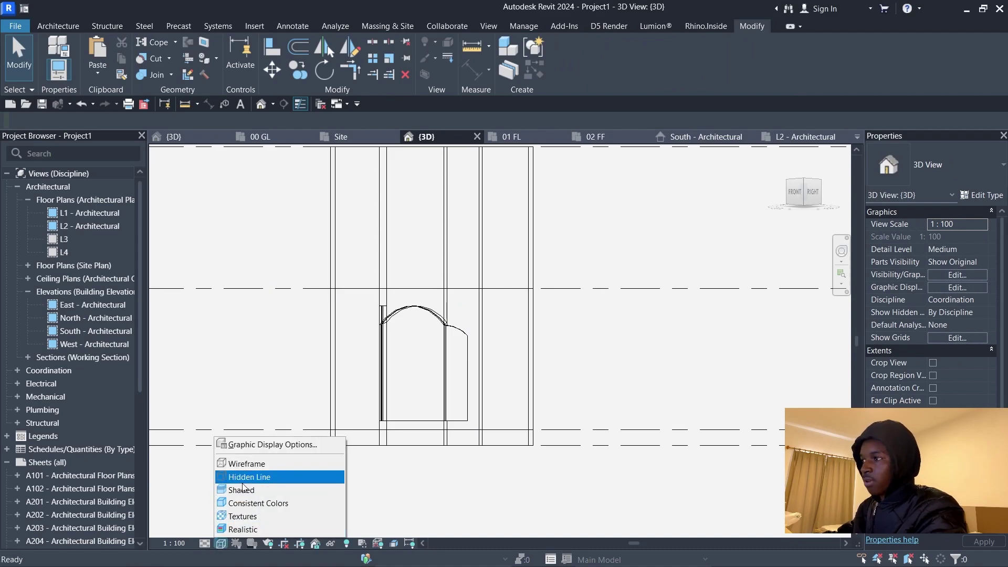
pyautogui.click(242, 489)
pyautogui.keyDown('shift'); pyautogui.moveTo(415, 389); pyautogui.dragTo(547, 367, button='middle'); pyautogui.keyUp('shift')
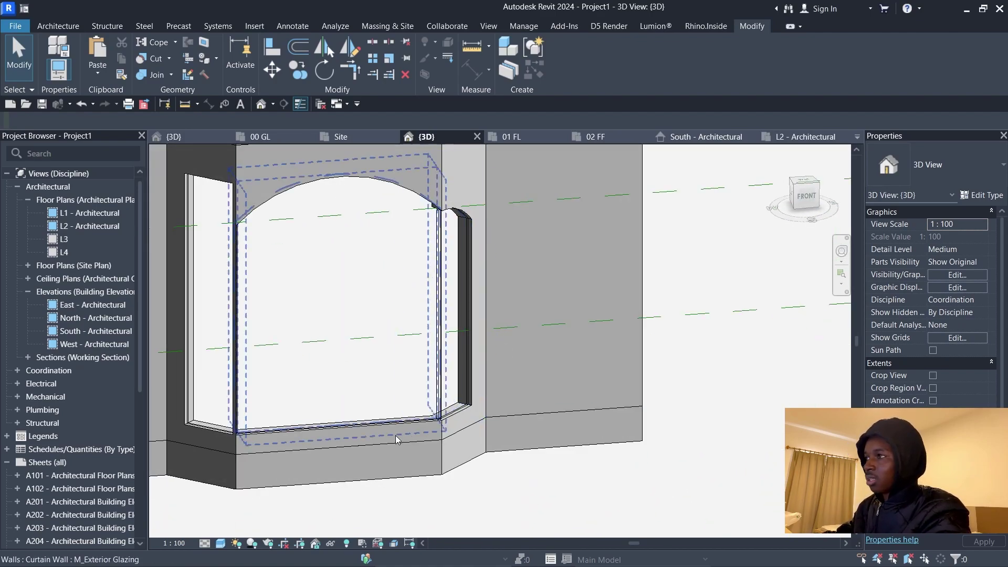
pyautogui.keyDown('shift'); pyautogui.moveTo(395, 436); pyautogui.dragTo(430, 399, button='middle'); pyautogui.keyUp('shift')
# Open the left angled curtain wall's profile for editing, facing the front-left corner in Wireframe style
pyautogui.click(303, 347)
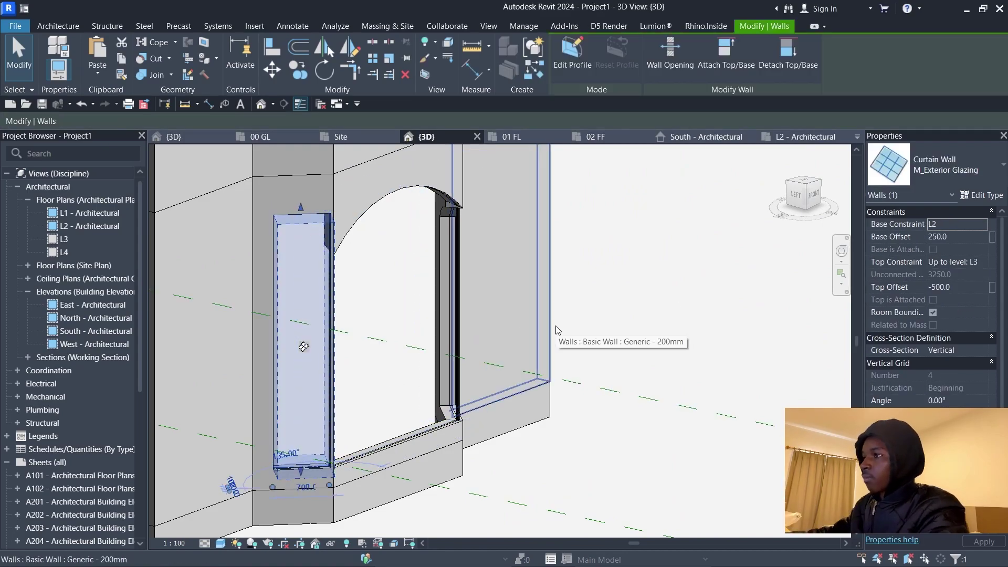
pyautogui.click(813, 195)
pyautogui.click(572, 58)
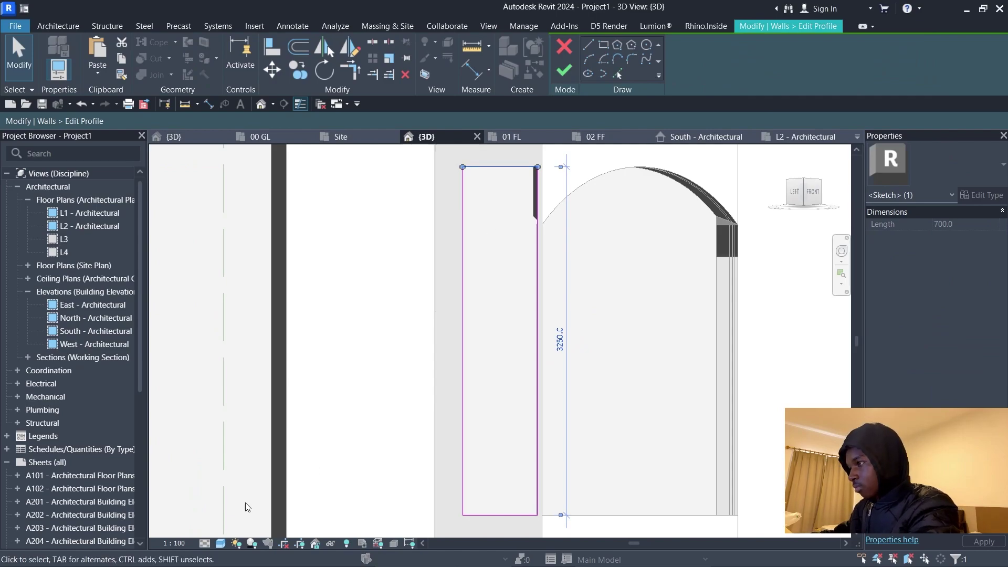
pyautogui.click(221, 543)
pyautogui.click(247, 460)
# Align the left profile's inner side line with the front wall's left edge, removing the conflicting constraints
pyautogui.click(532, 176)
pyautogui.press('a')
pyautogui.press('l')
pyautogui.scroll(-3, 502, 278)
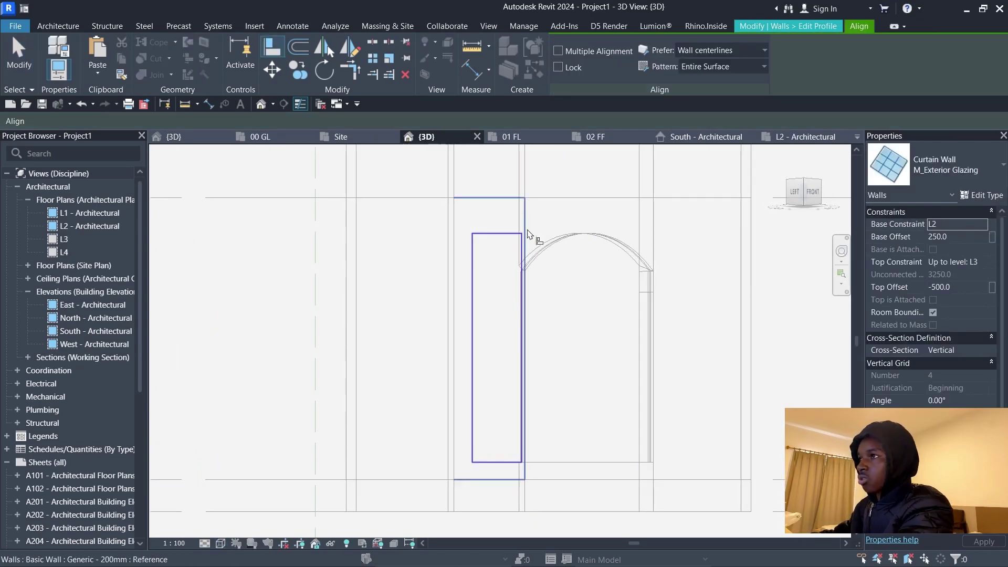
pyautogui.click(526, 214)
pyautogui.click(521, 254)
pyautogui.click(779, 550)
pyautogui.press('Escape')
pyautogui.press('Escape')
pyautogui.scroll(3, 507, 244)
pyautogui.scroll(3, 546, 223)
pyautogui.moveTo(560, 215); pyautogui.dragTo(559, 415)
pyautogui.click(794, 549)
pyautogui.scroll(-3, 477, 379)
pyautogui.hotkey('ctrl', 'z')
# Copy the top line of the left curtain wall's profile straight down to the foot of the front arch
pyautogui.click(480, 213)
pyautogui.press('c')
pyautogui.press('o')
pyautogui.click(559, 212)
pyautogui.click(559, 415)
pyautogui.press('Escape')
# Copy the new intermediate line of the left profile another 300 mm straight down
pyautogui.press('c')
pyautogui.press('o')
pyautogui.click(559, 415)
pyautogui.write('300')
pyautogui.press('Return')
pyautogui.scroll(-3, 401, 336)
pyautogui.scroll(2, 453, 388)
pyautogui.press('Escape')
pyautogui.press('Escape')
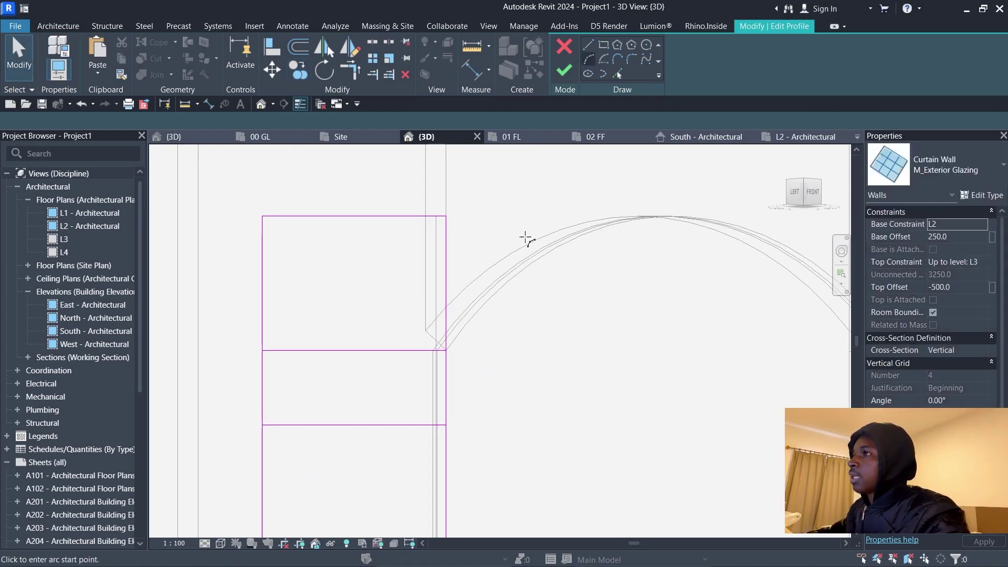
# Draw an arc from the upper intermediate line's inner end to the lower line's outer end on the left profile
pyautogui.click(446, 350)
pyautogui.click(263, 425)
pyautogui.click(314, 387)
pyautogui.press('Escape')
pyautogui.press('Escape')
# Delete the two intermediate horizontal lines and the top line of the left curtain wall's profile
pyautogui.click(310, 426)
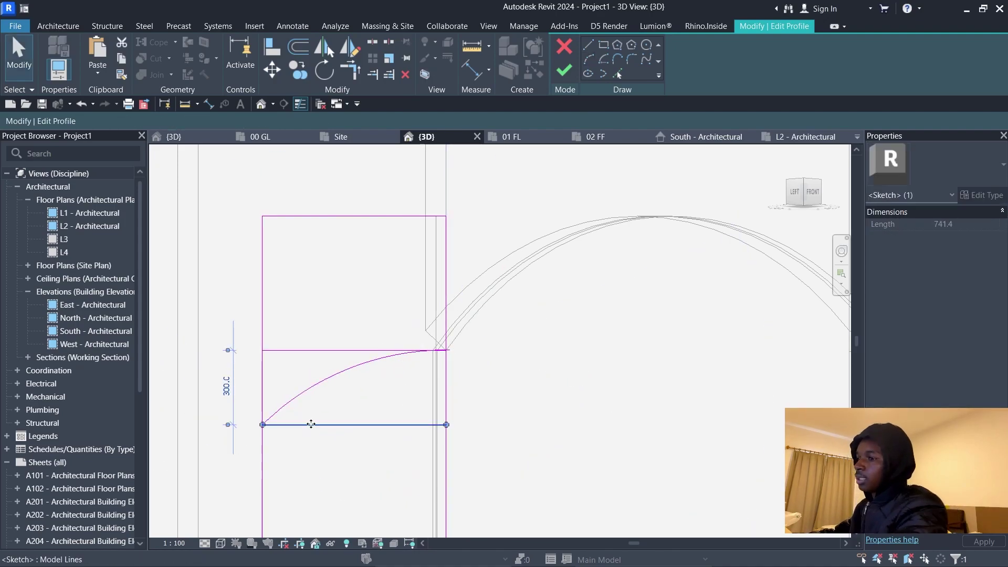
pyautogui.press('Delete')
pyautogui.click(315, 350)
pyautogui.press('Delete')
pyautogui.click(319, 216)
pyautogui.press('Delete')
# Trim the left profile's side lines to the arc and finish the profile edit
pyautogui.press('t')
pyautogui.press('r')
pyautogui.click(402, 354)
pyautogui.click(448, 376)
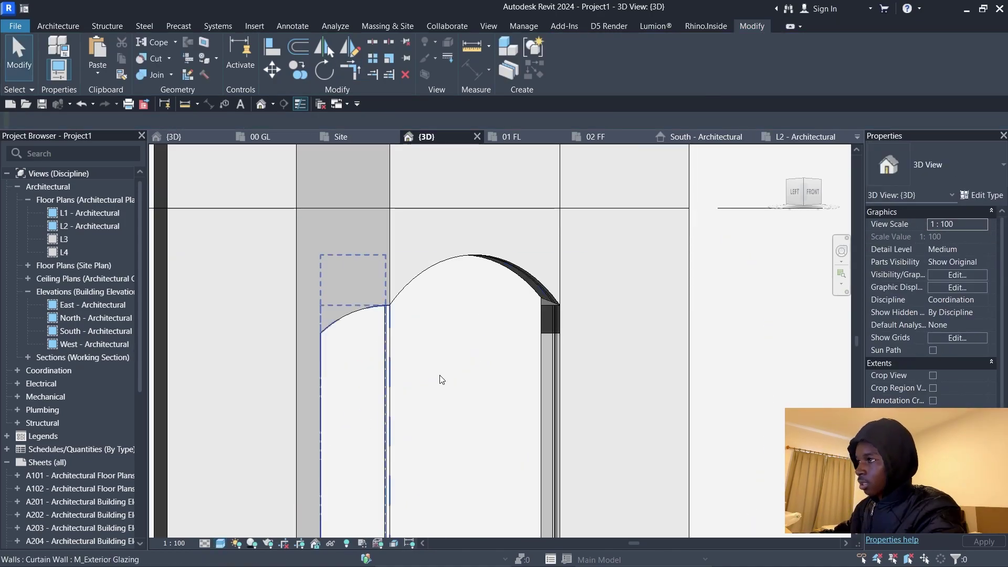
pyautogui.scroll(-4, 510, 337)
pyautogui.moveTo(569, 331)
pyautogui.keyDown('shift'); pyautogui.mouseDown(button='middle')
pyautogui.moveTo(419, 452)
pyautogui.moveTo(651, 443)
pyautogui.moveTo(641, 413)
pyautogui.mouseUp(button='middle'); pyautogui.keyUp('shift')
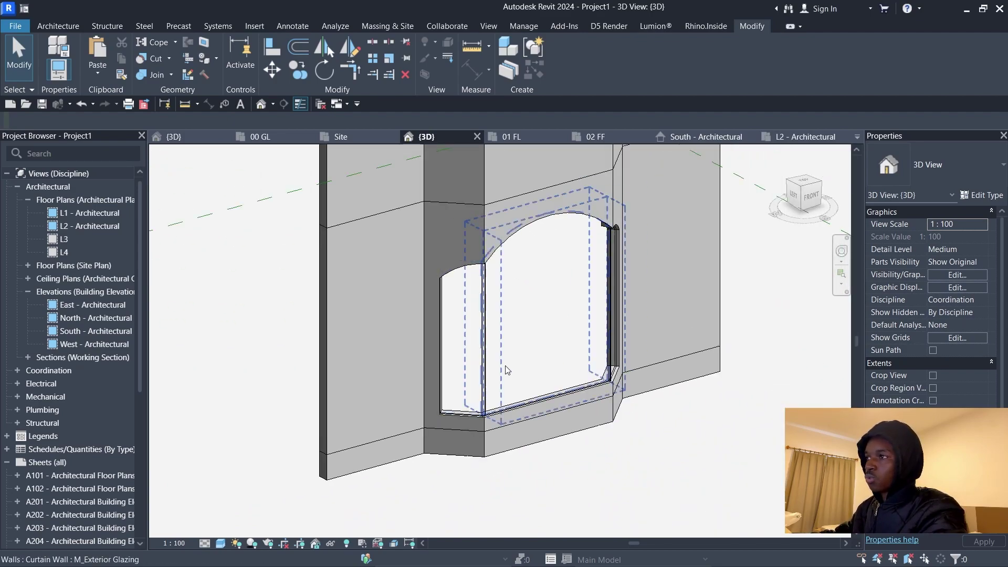
pyautogui.keyDown('shift'); pyautogui.moveTo(666, 444); pyautogui.dragTo(599, 415, button='middle'); pyautogui.keyUp('shift')
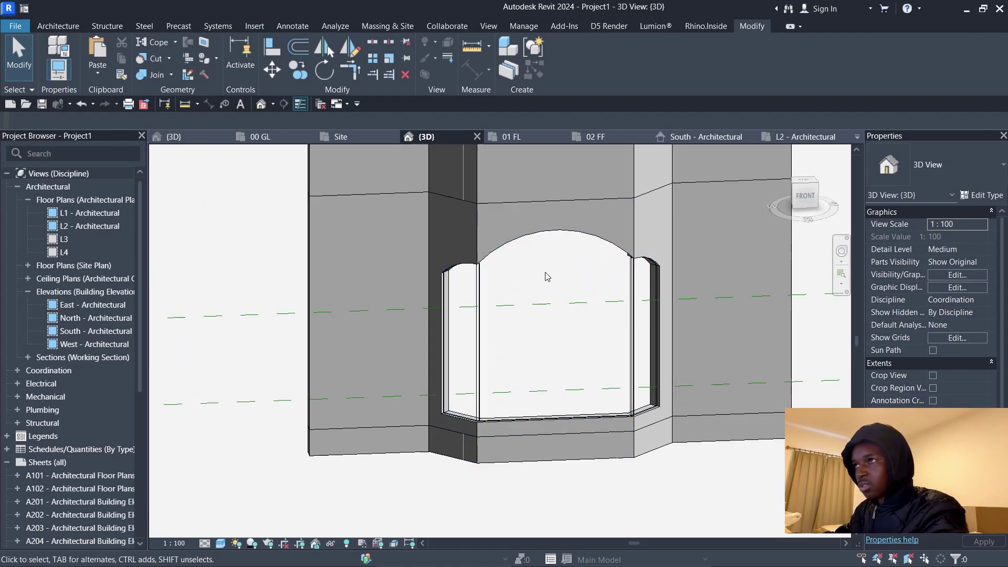
# In the South elevation, place horizontal curtain grid lines on the front and both side curtain walls, 500 mm below the front arch's foot
pyautogui.click(714, 138)
pyautogui.scroll(6, 659, 391)
pyautogui.scroll(-4, 698, 371)
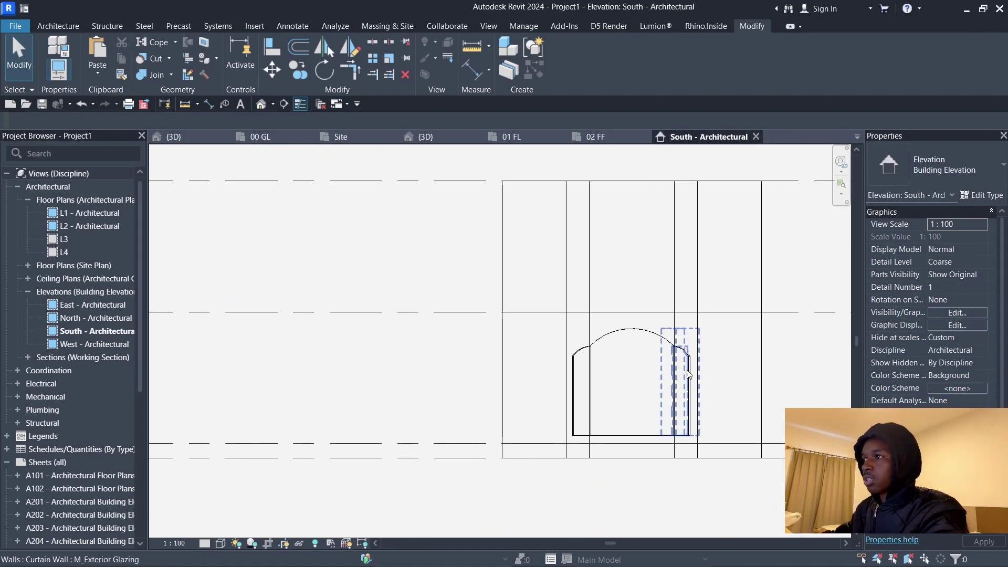
pyautogui.scroll(2, 619, 405)
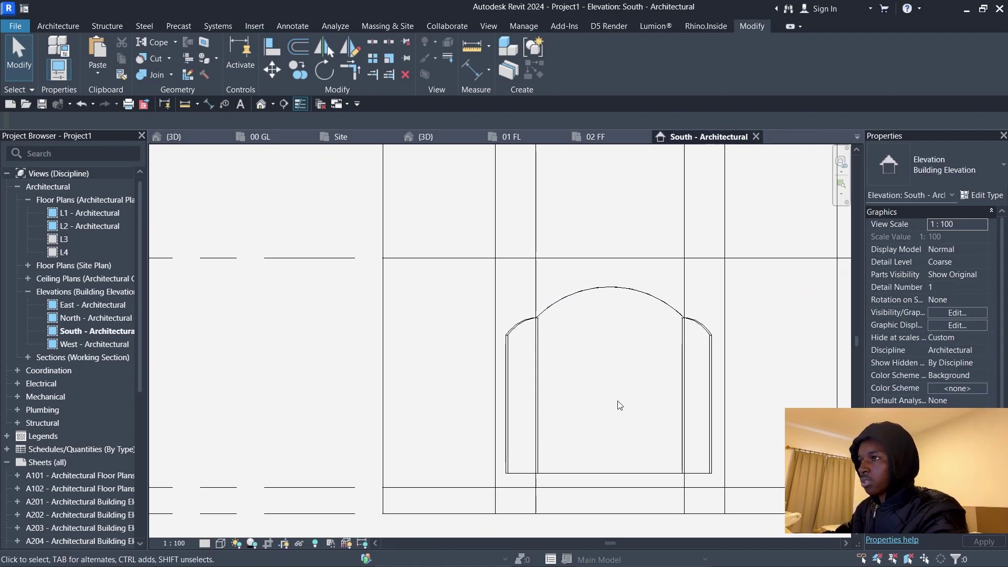
pyautogui.click(65, 25)
pyautogui.click(360, 62)
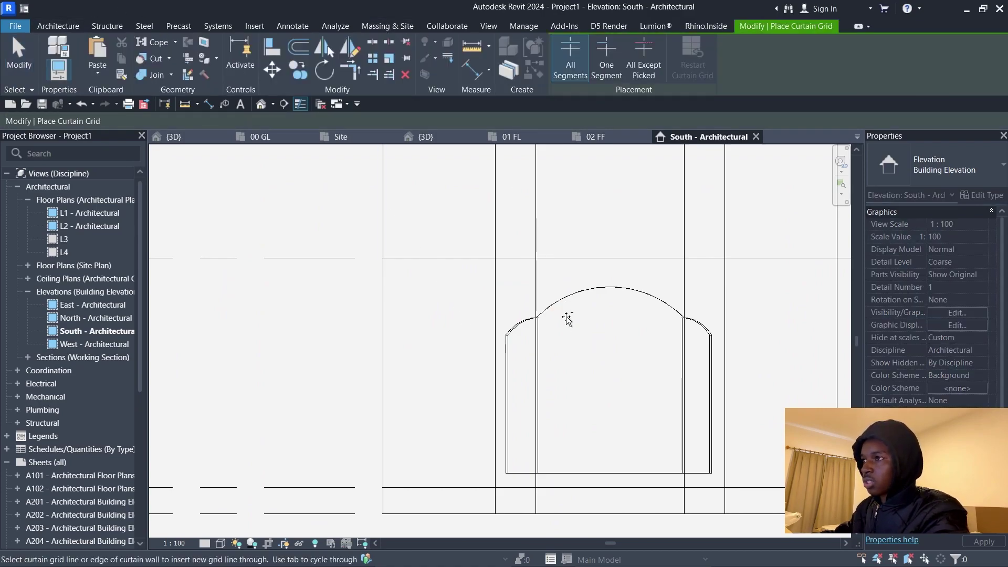
pyautogui.click(540, 347)
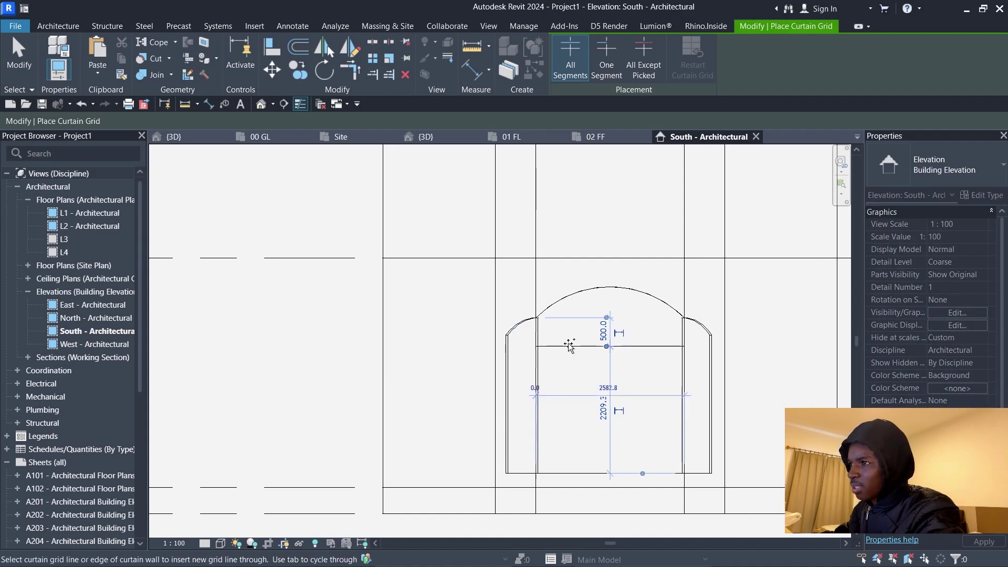
pyautogui.click(515, 347)
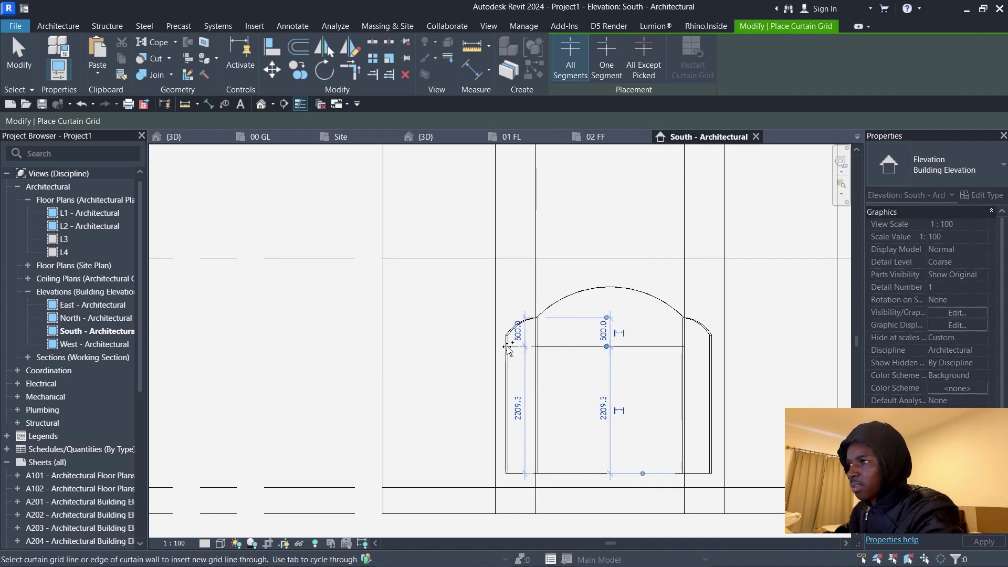
pyautogui.click(700, 347)
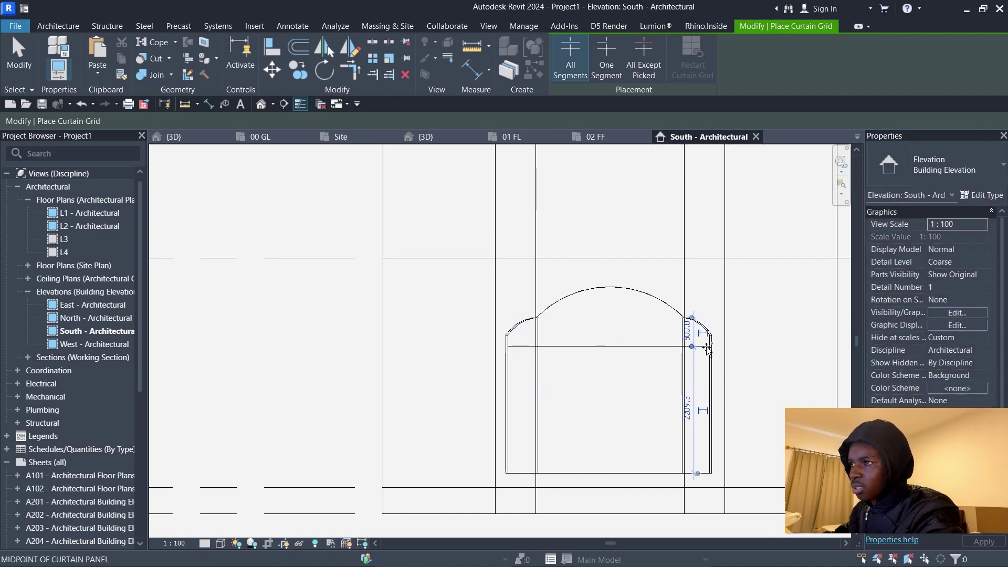
pyautogui.press('Escape')
# Align the horizontal grid lines of both side curtain walls to the front wall's horizontal grid line and lock them
pyautogui.scroll(5, 667, 368)
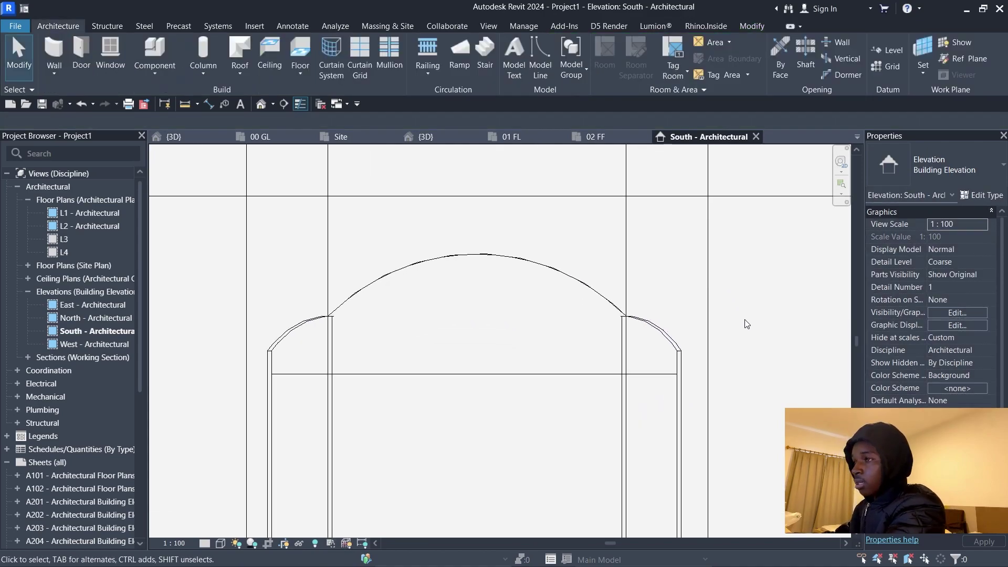
pyautogui.scroll(-4, 674, 367)
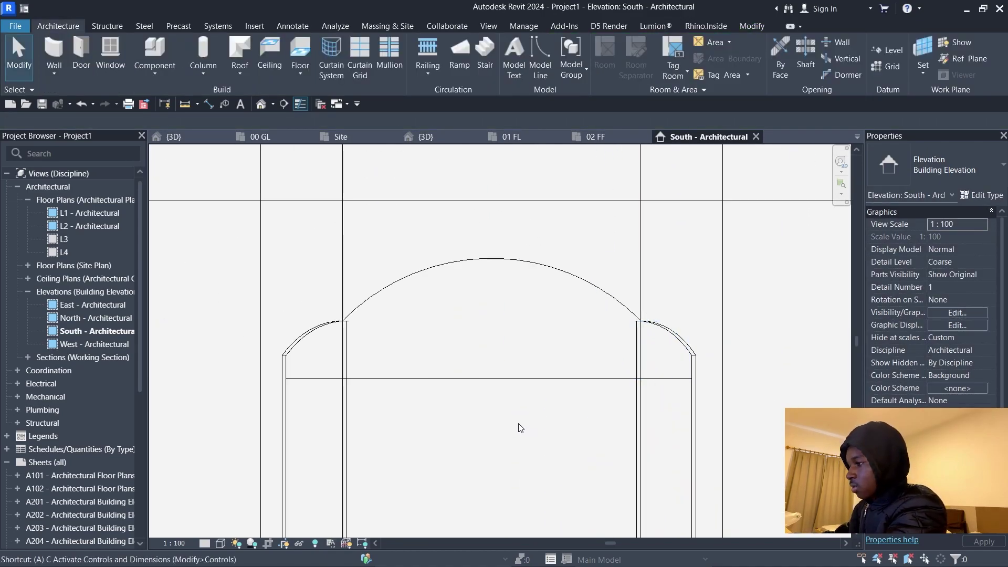
pyautogui.press('al')
pyautogui.click(526, 378)
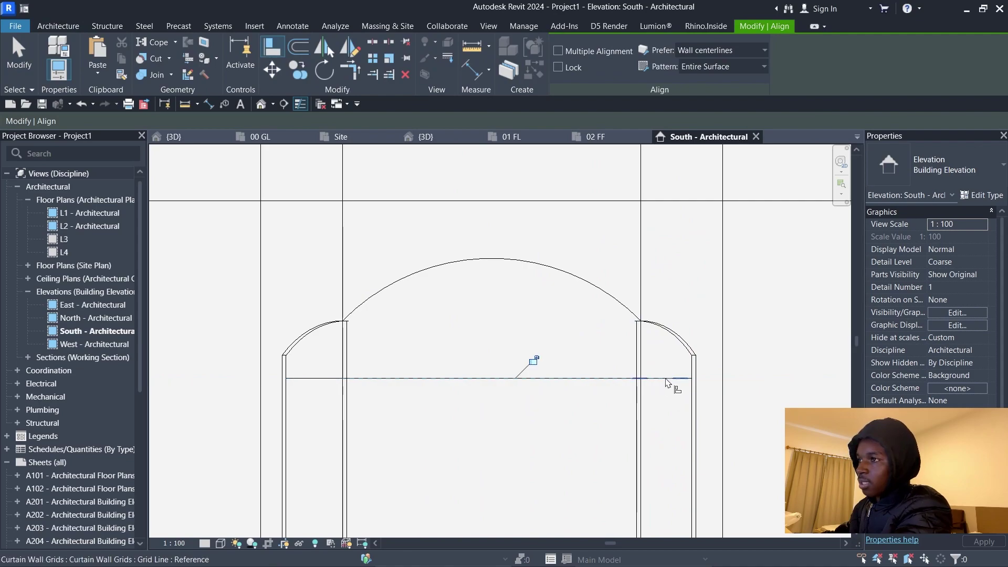
pyautogui.click(533, 360)
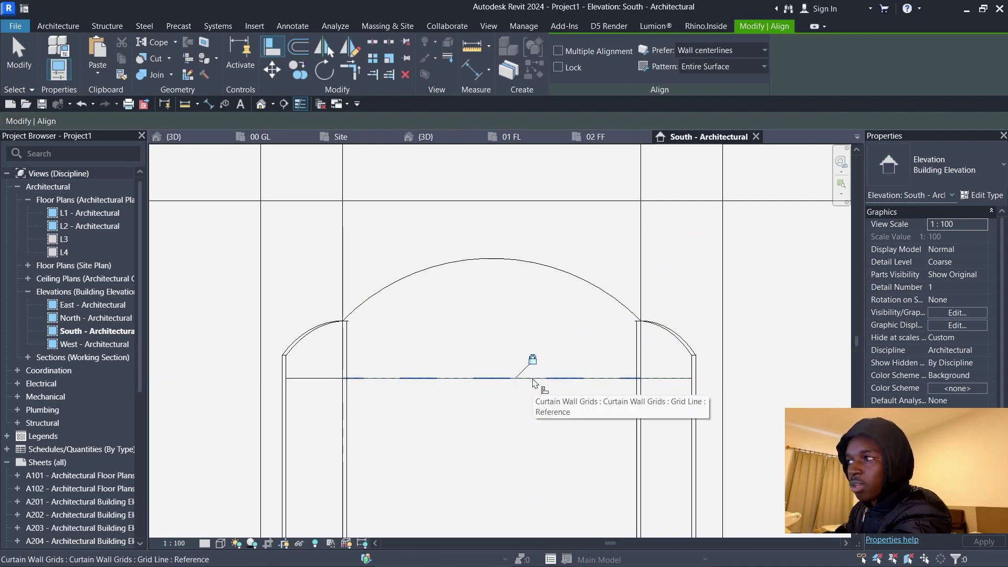
pyautogui.click(534, 383)
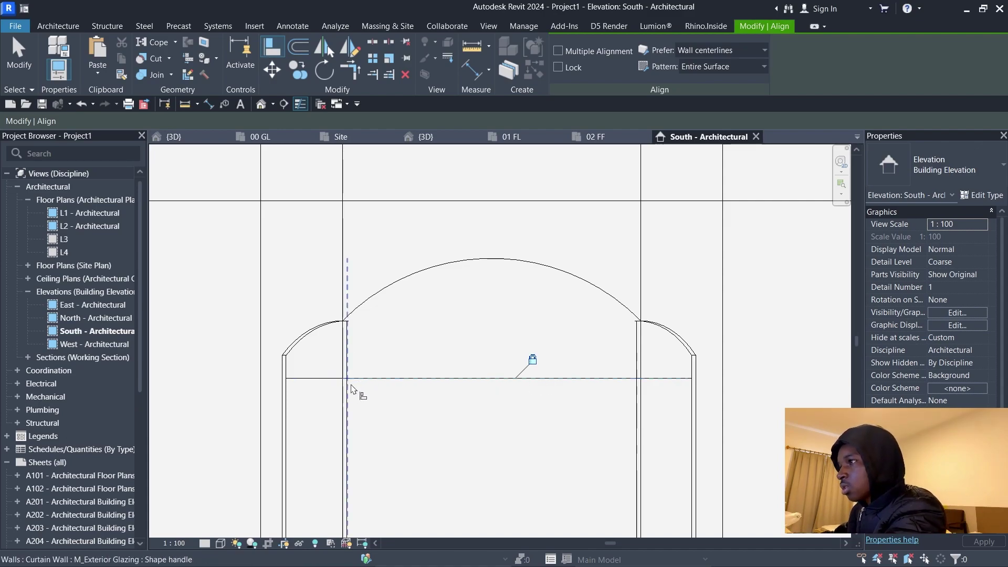
pyautogui.click(348, 388)
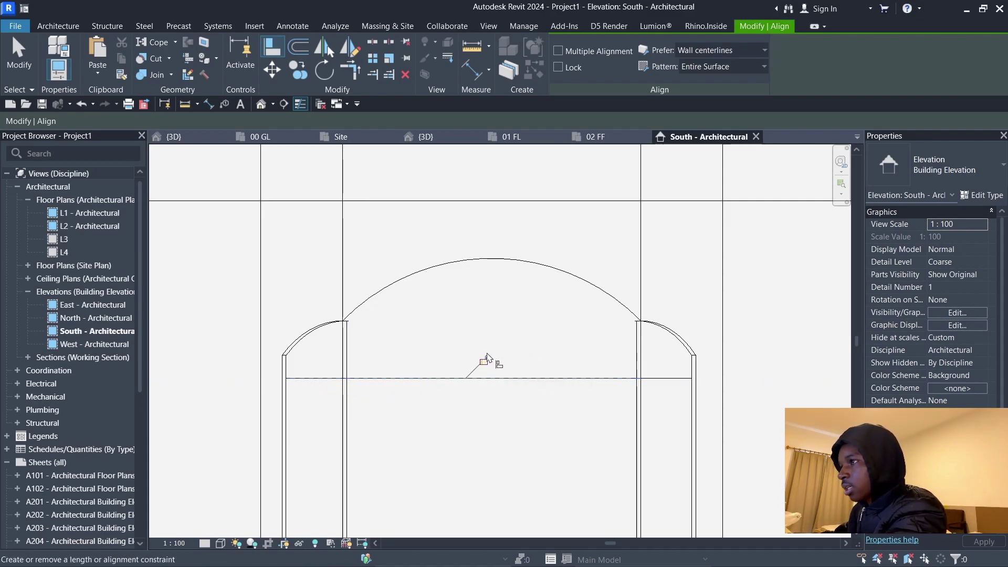
pyautogui.scroll(-4, 481, 341)
pyautogui.press('Escape')
pyautogui.press('Escape')
# Nudge the front curtain wall's horizontal grid line downward to test its locked alignment with the side grid lines
pyautogui.click(475, 339)
pyautogui.press('Down')
pyautogui.press('Down')
pyautogui.press('Down')
pyautogui.press('Down')
pyautogui.press('Down')
pyautogui.press('Down')
pyautogui.press('Down')
pyautogui.press('Down')
pyautogui.press('Down')
pyautogui.press('Down')
pyautogui.press('Down')
pyautogui.press('Down')
pyautogui.press('Down')
pyautogui.press('Down')
pyautogui.press('Down')
pyautogui.press('Down')
pyautogui.press('Down')
pyautogui.press('Down')
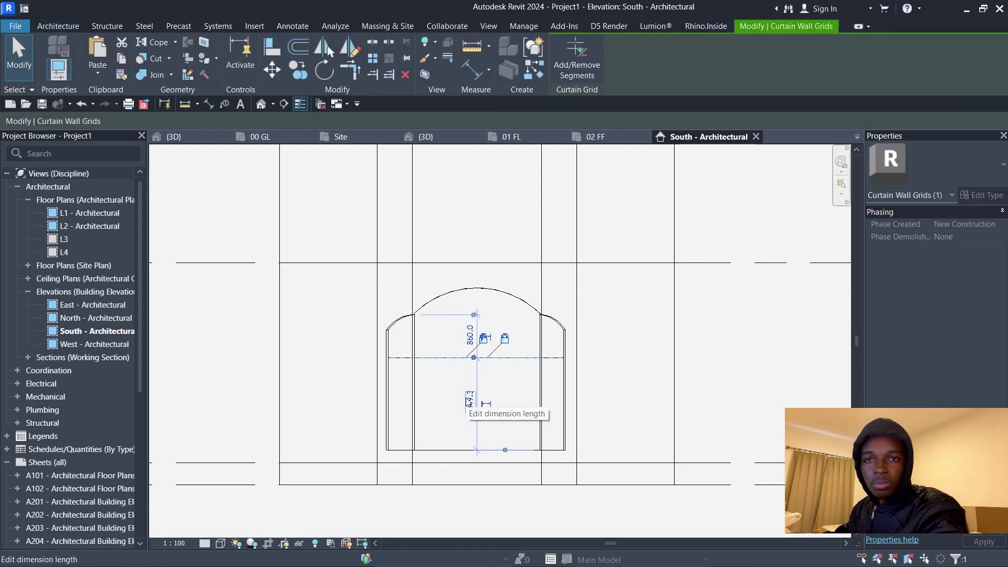
# Set the horizontal grid line's distance below the front arch's foot, trying 500 and 600 mm before settling on 700 mm
pyautogui.click(469, 336)
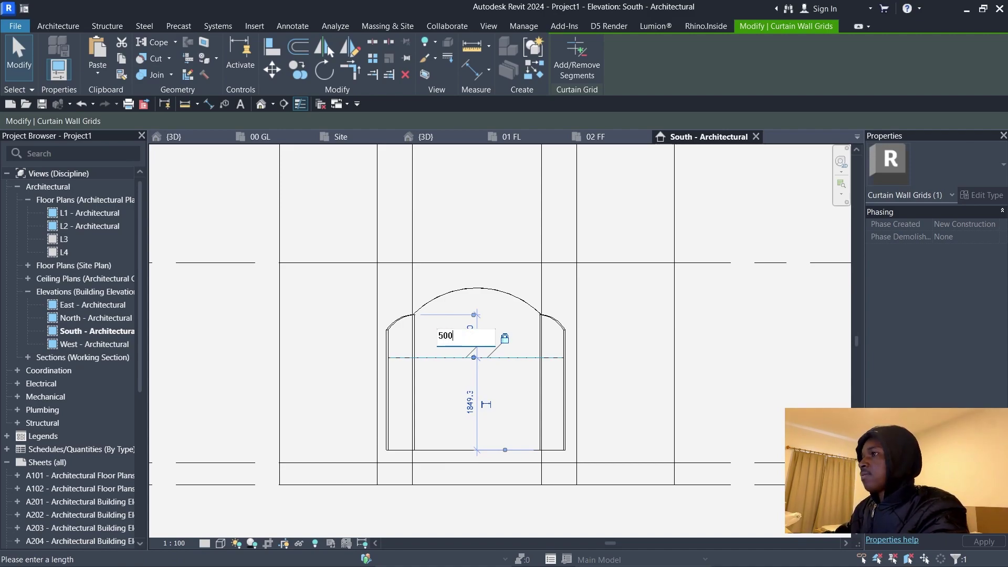
pyautogui.press('Return')
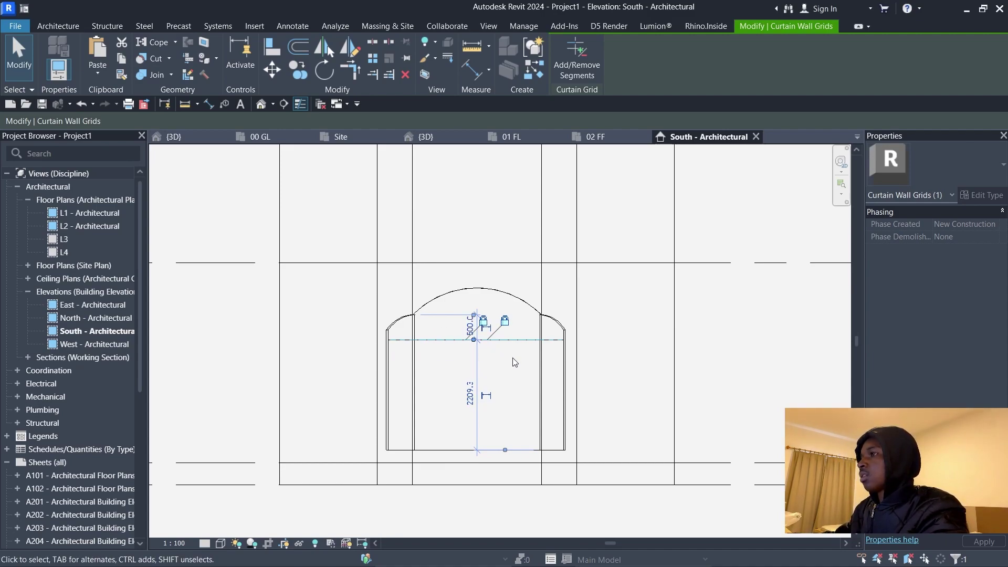
pyautogui.click(472, 328)
pyautogui.write('600')
pyautogui.press('Return')
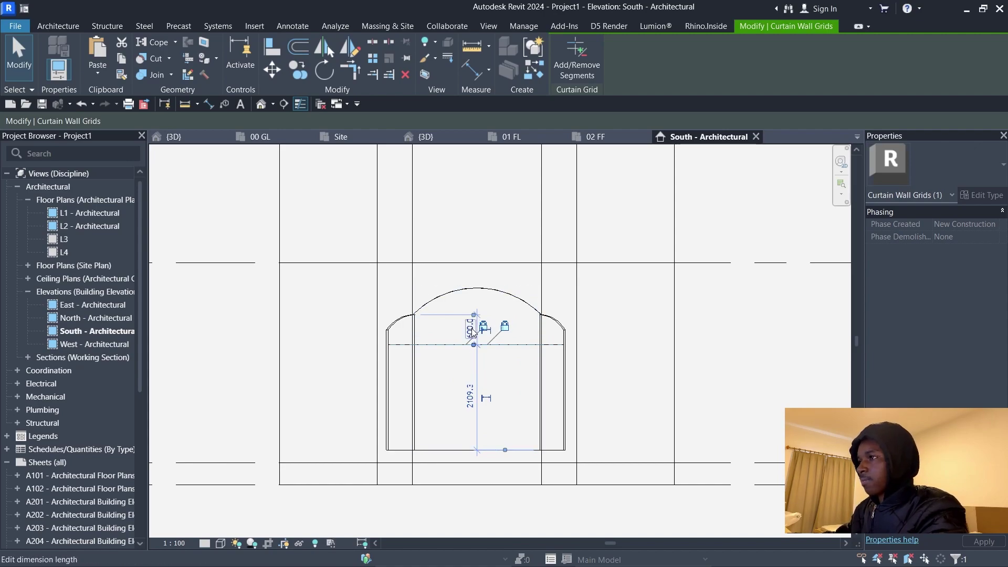
pyautogui.click(471, 330)
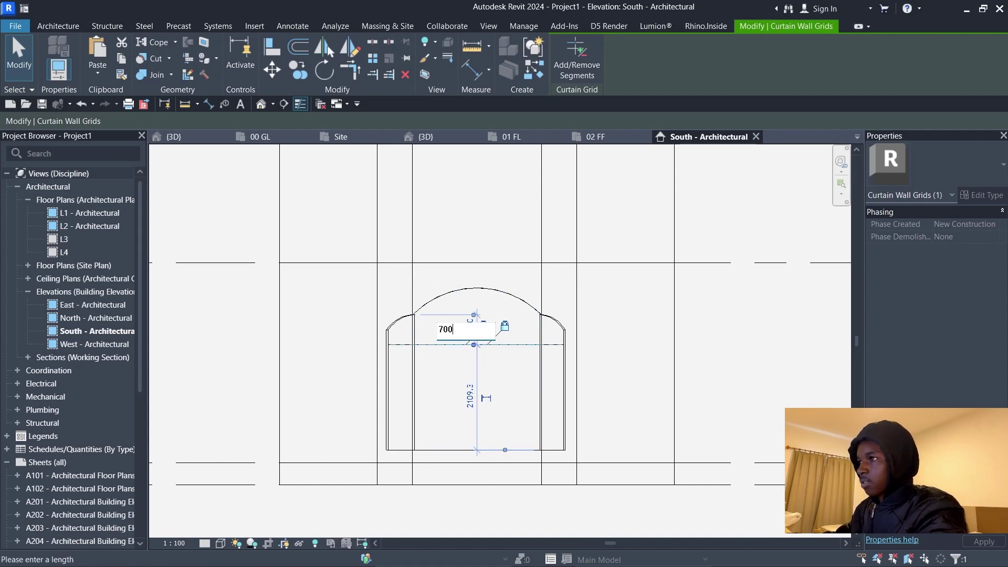
pyautogui.press('Return')
pyautogui.click(622, 348)
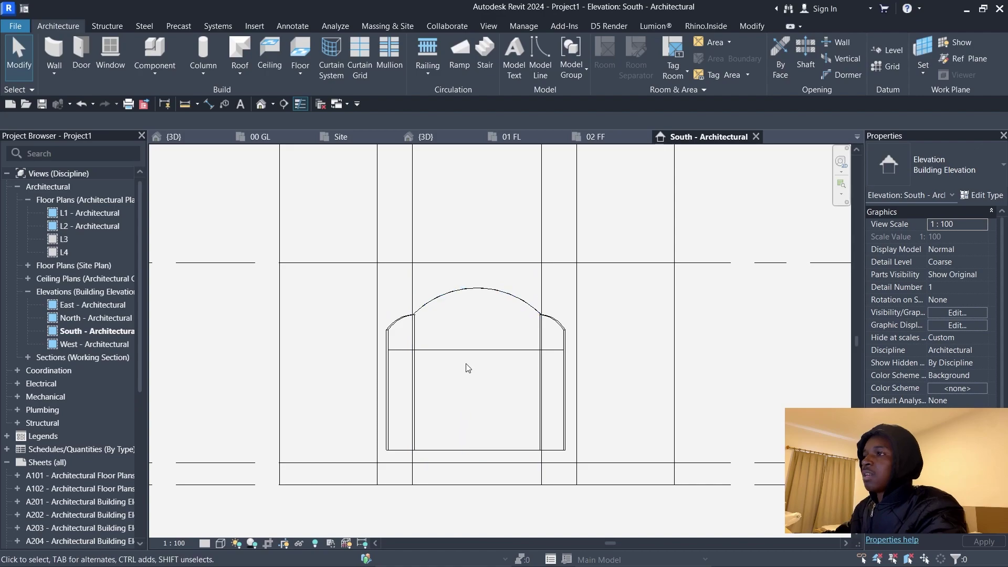
# Check the bay in 3D, then place a vertical curtain grid line at the midpoint of the front curtain wall in the South elevation
pyautogui.click(455, 136)
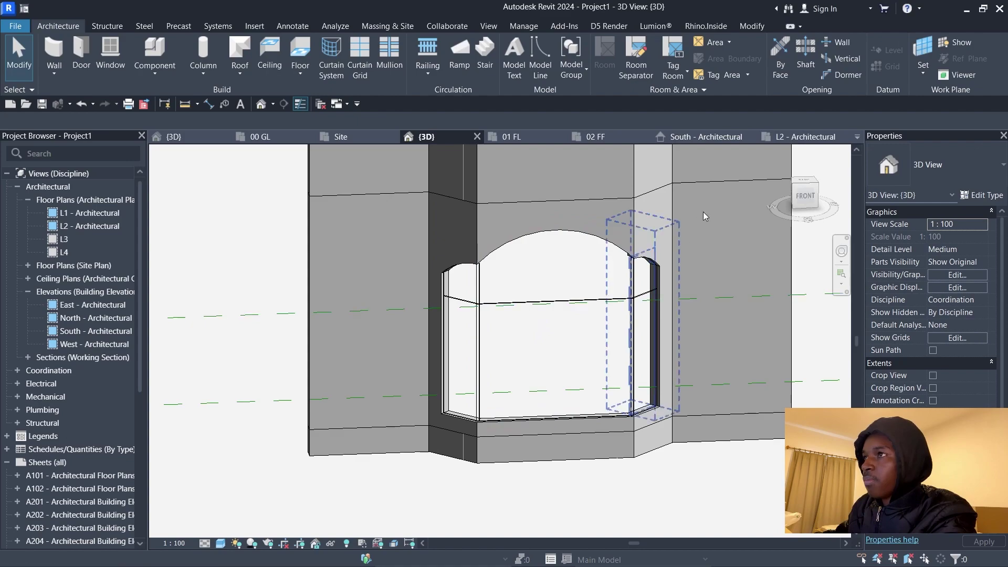
pyautogui.click(710, 136)
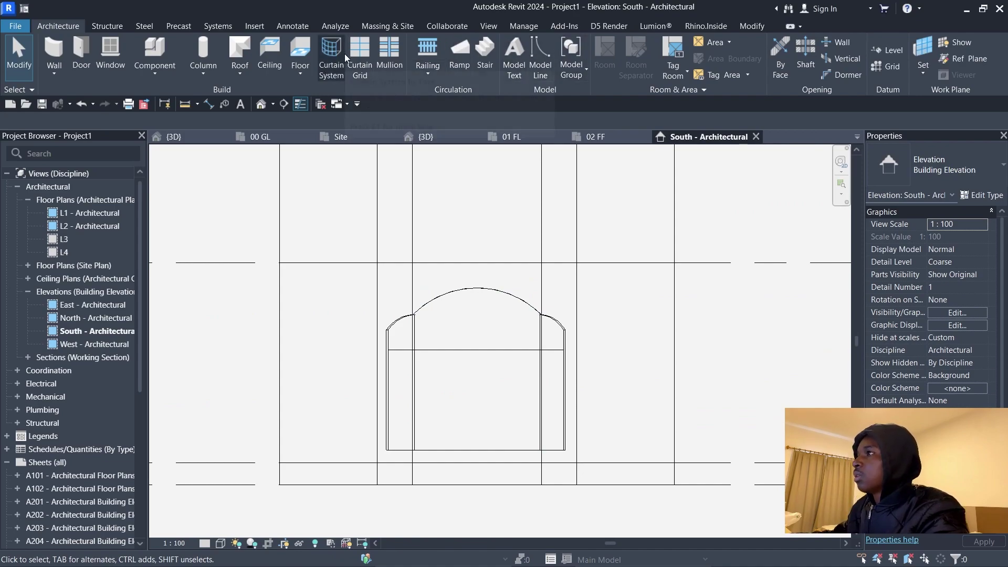
pyautogui.click(359, 58)
pyautogui.click(474, 349)
pyautogui.press('Escape')
pyautogui.press('Escape')
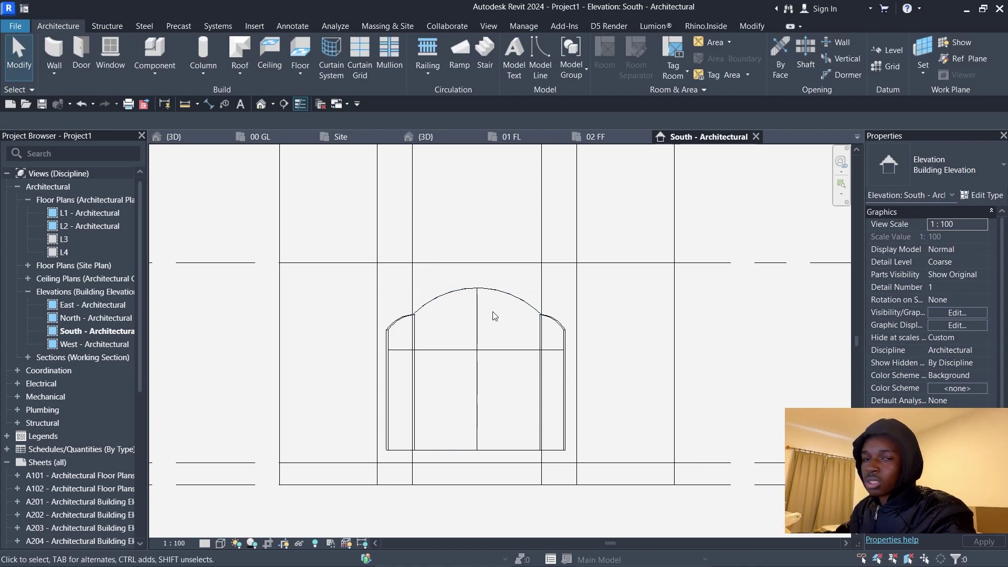
# Remove the vertical grid line's segment above the horizontal grid line, inside the front arch
pyautogui.click(477, 326)
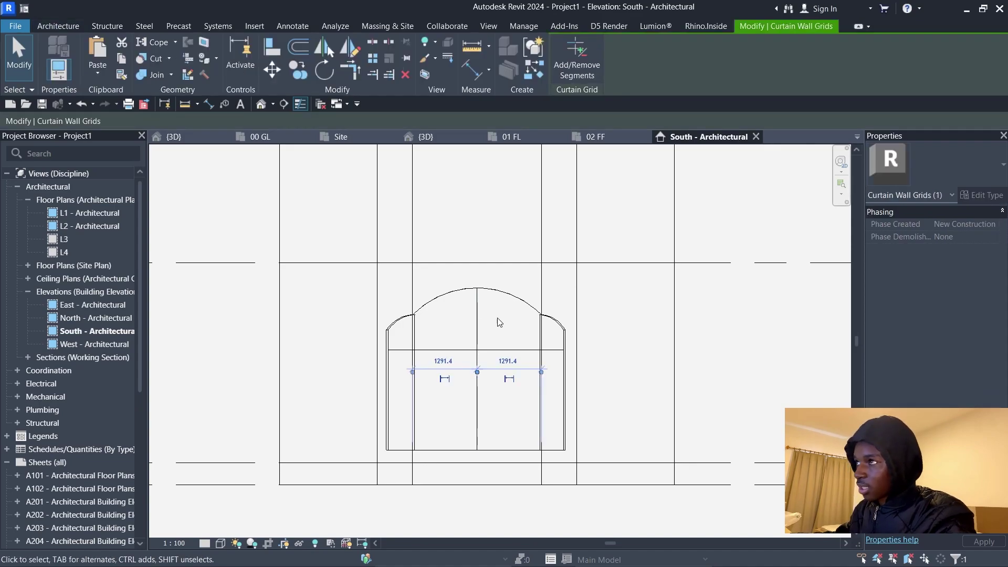
pyautogui.click(587, 64)
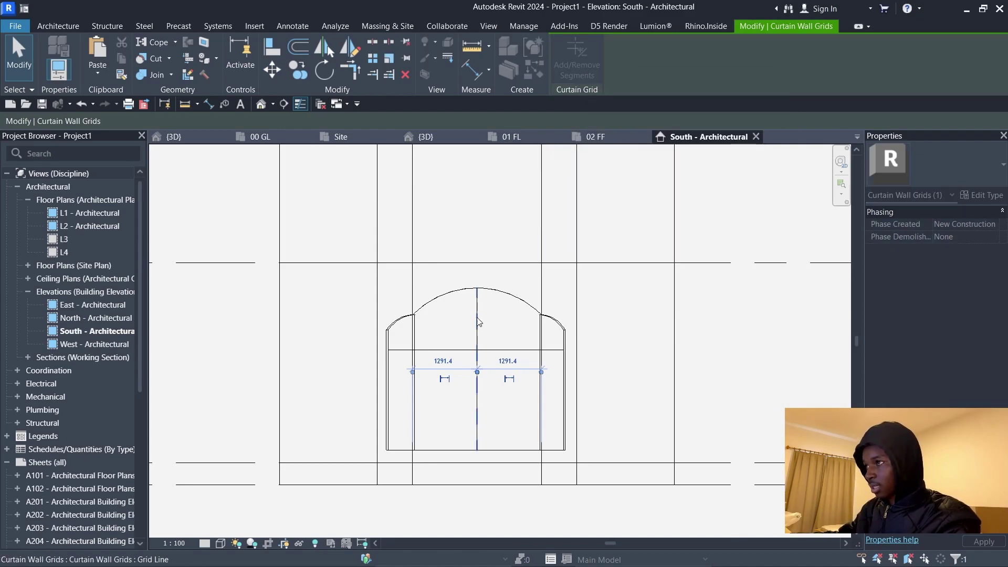
pyautogui.press('Escape')
pyautogui.press('Escape')
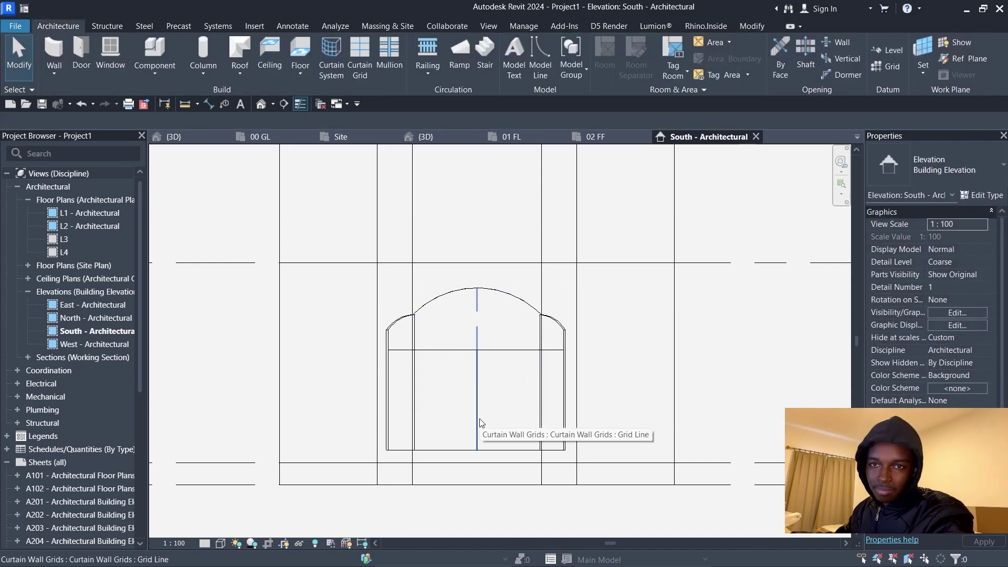
# In the 3D view, start placing mullions and duplicate the 65 x 125mm rectangular type as "50 x 200mm rectangular"
pyautogui.click(462, 137)
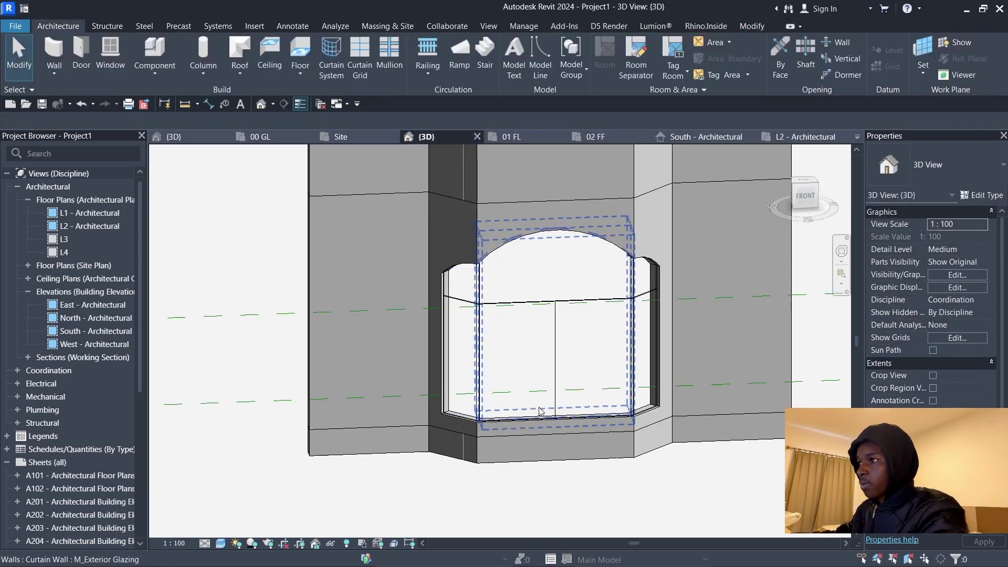
pyautogui.scroll(5, 385, 335)
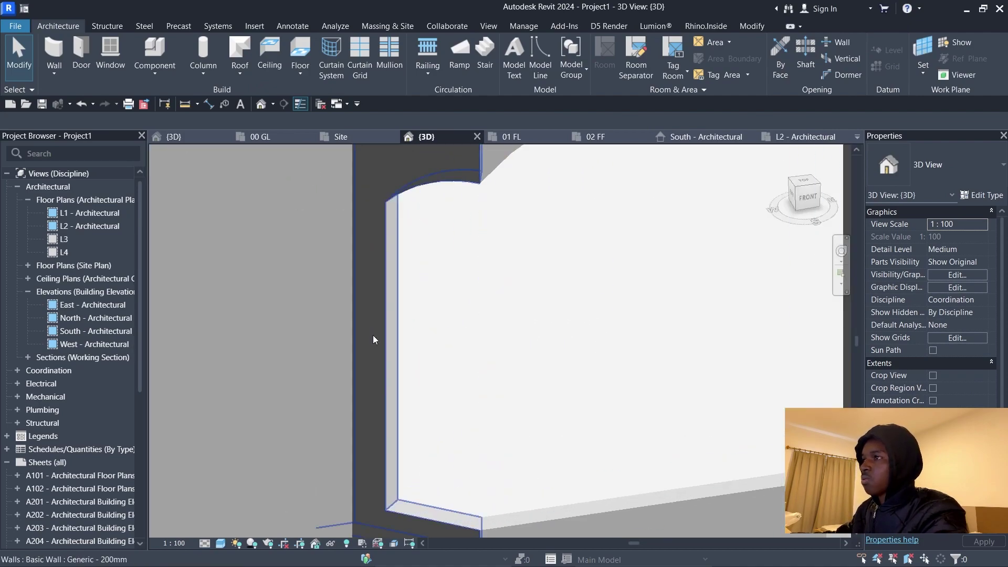
pyautogui.scroll(-4, 382, 336)
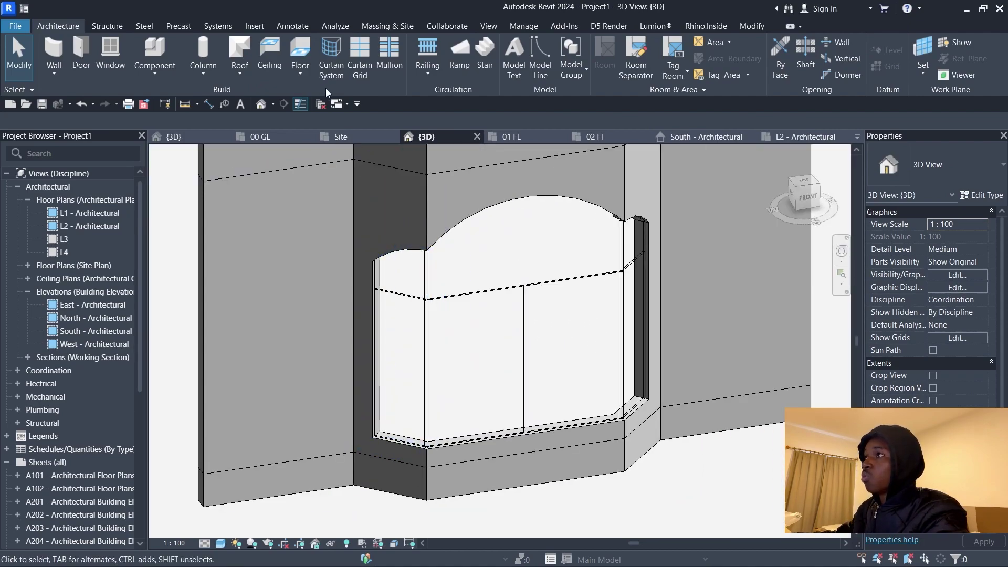
pyautogui.click(383, 64)
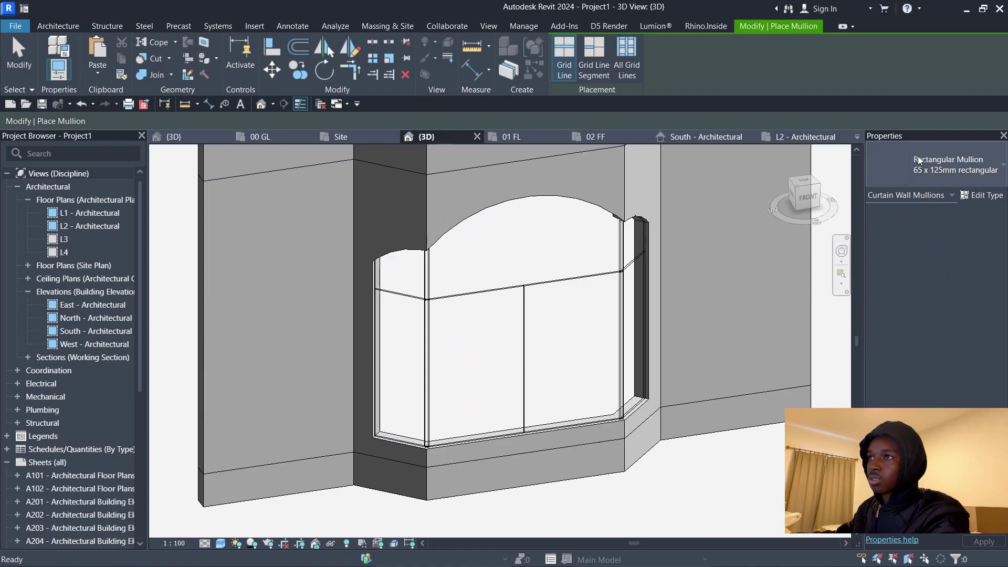
pyautogui.click(972, 168)
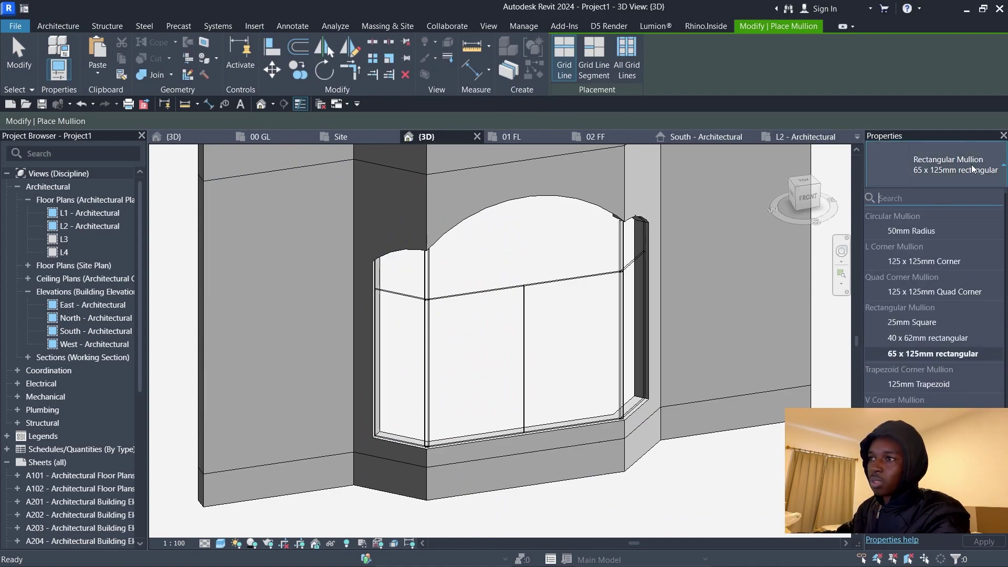
pyautogui.click(972, 168)
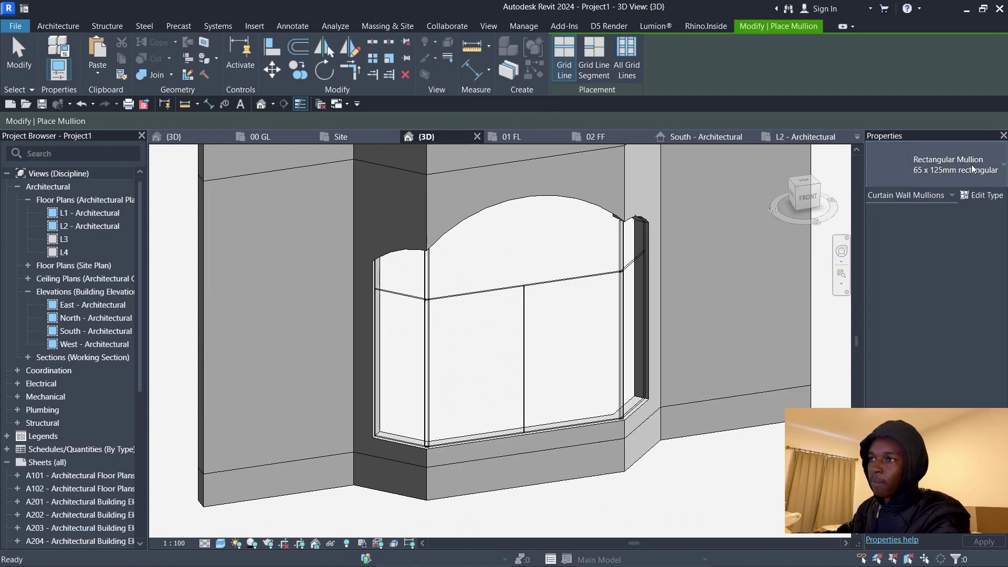
pyautogui.click(982, 194)
pyautogui.click(703, 105)
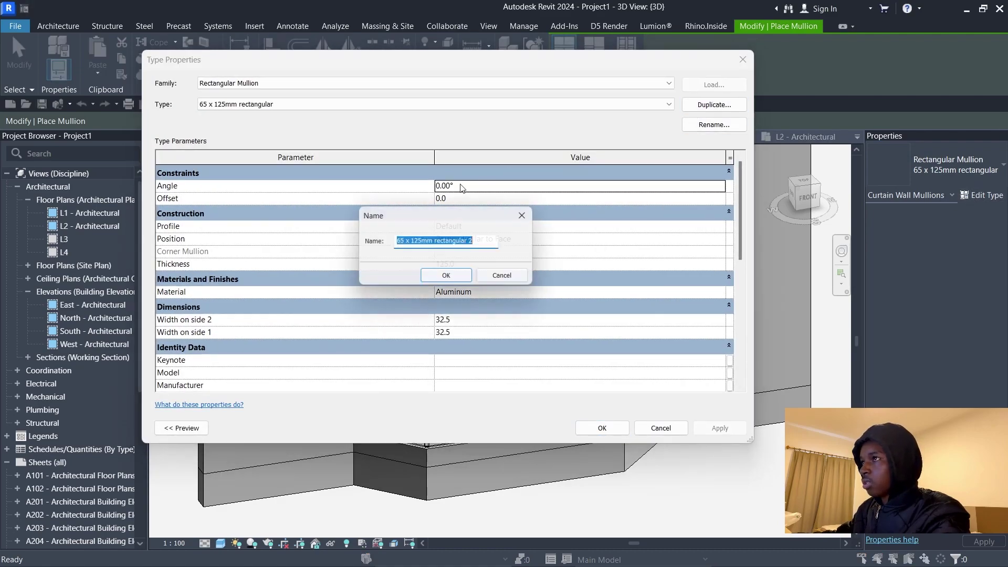
pyautogui.click(481, 248)
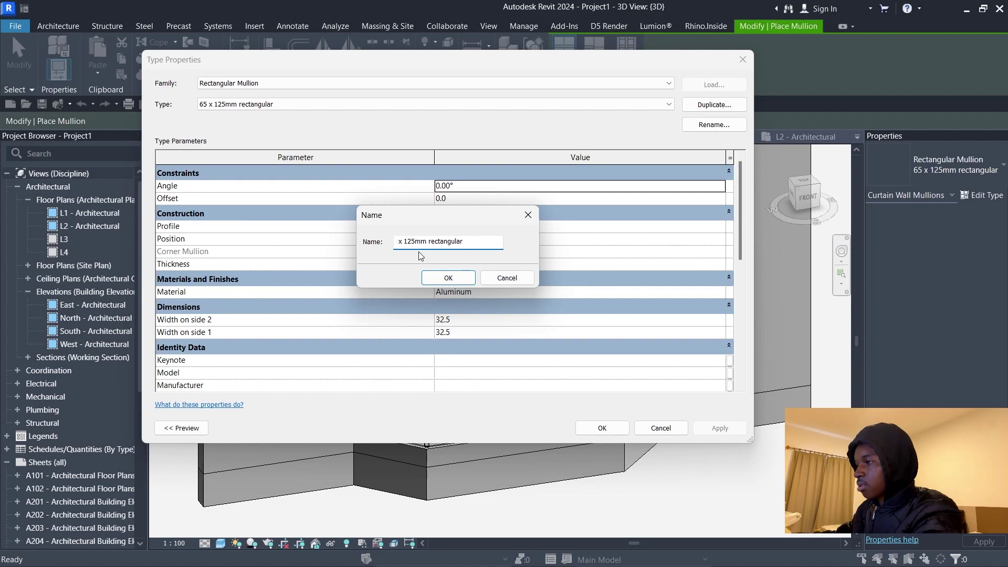
pyautogui.write('50')
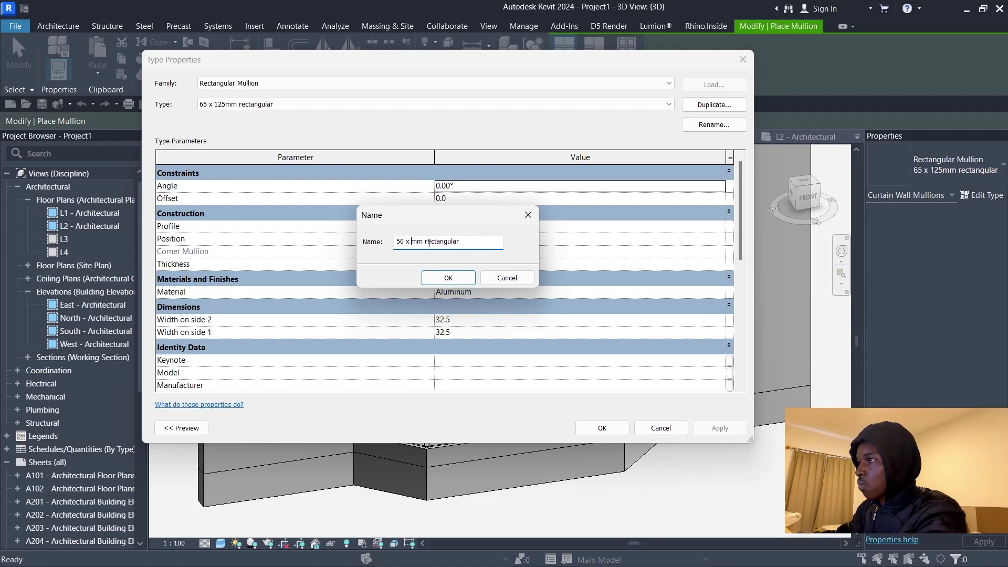
pyautogui.click(445, 275)
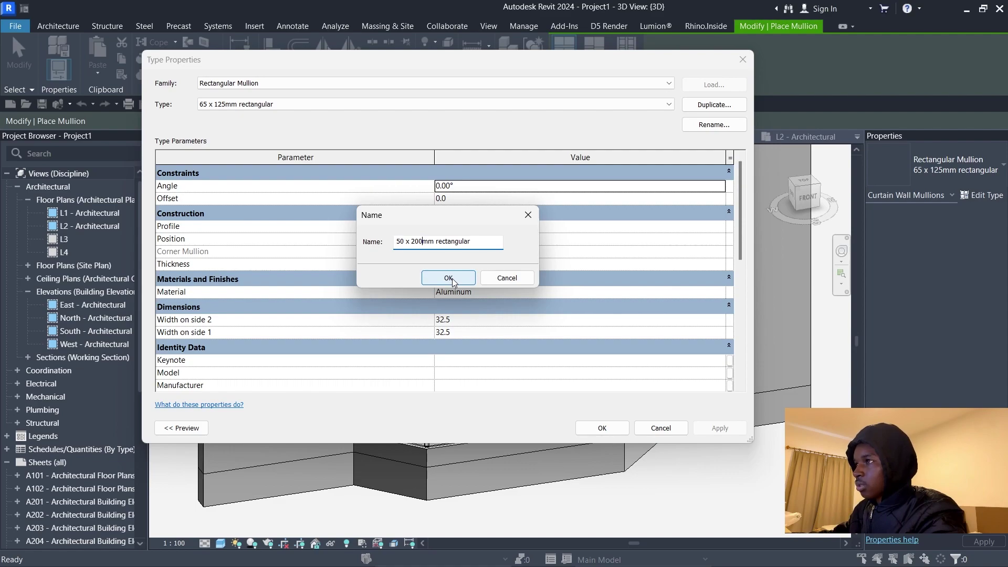
pyautogui.click(452, 279)
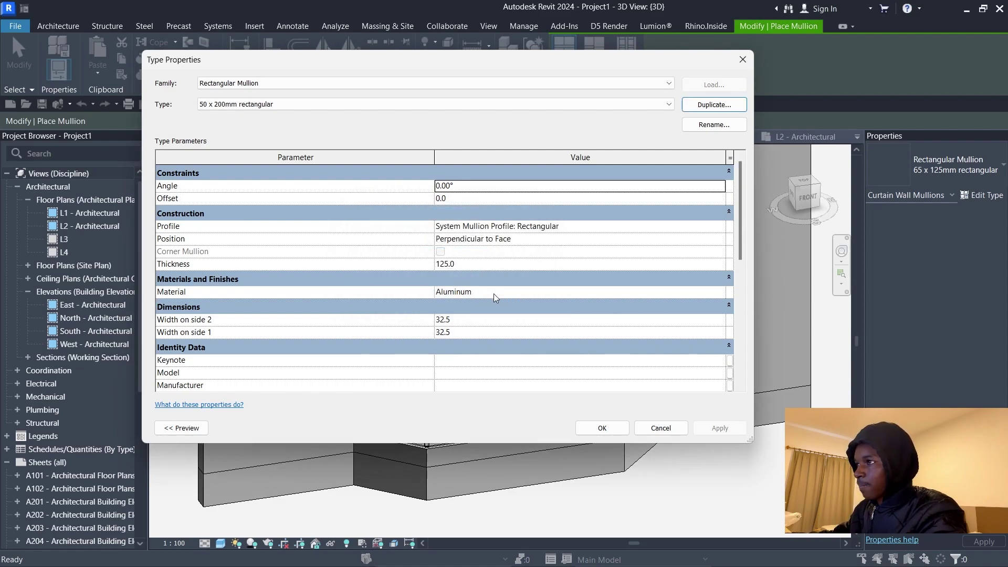
# Set the new mullion type's width to 25 mm on both sides and its thickness to 200 mm, and accept the type properties
pyautogui.click(475, 320)
pyautogui.write('25')
pyautogui.click(467, 332)
pyautogui.write('25')
pyautogui.click(473, 269)
pyautogui.write('200')
pyautogui.press('Return')
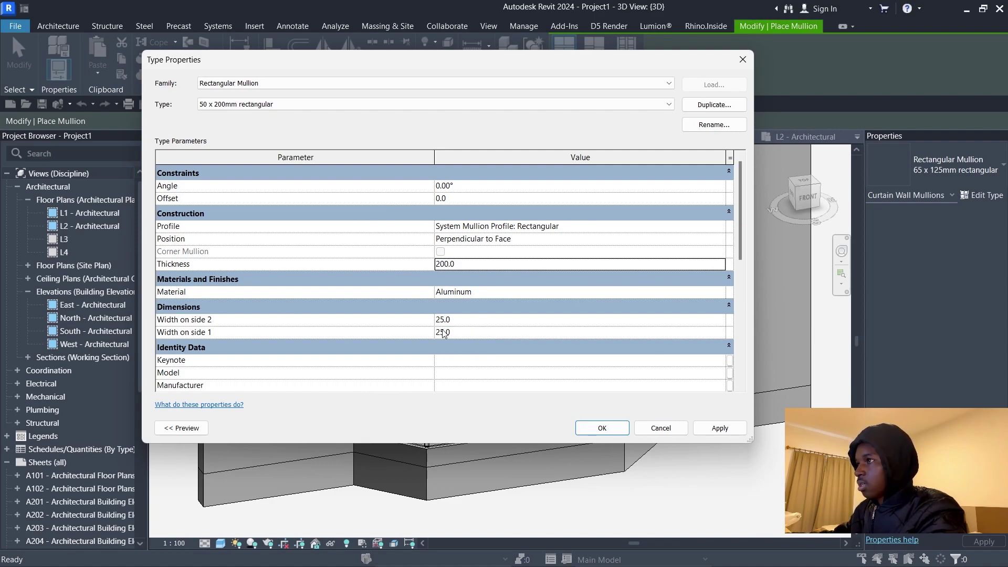
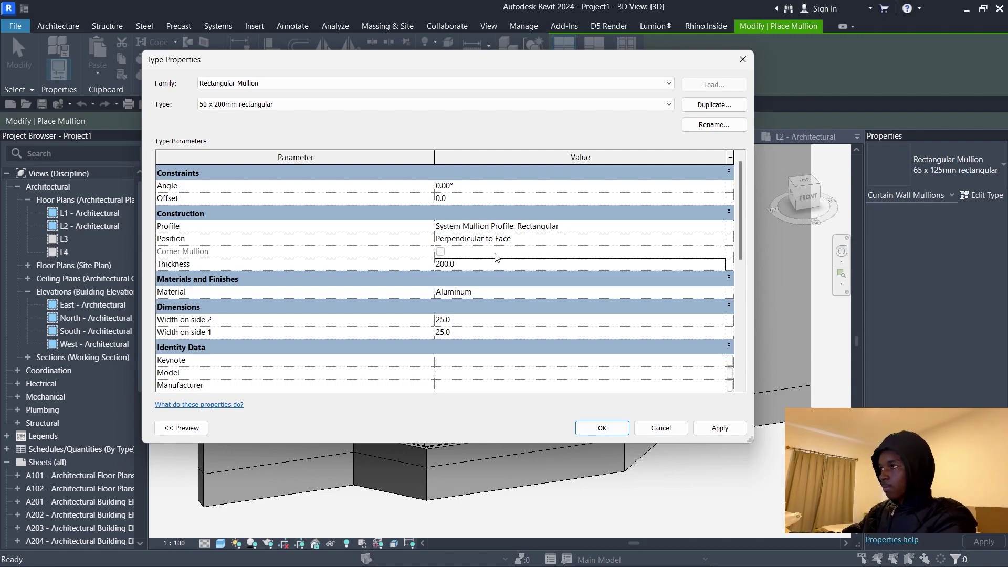
pyautogui.click(602, 429)
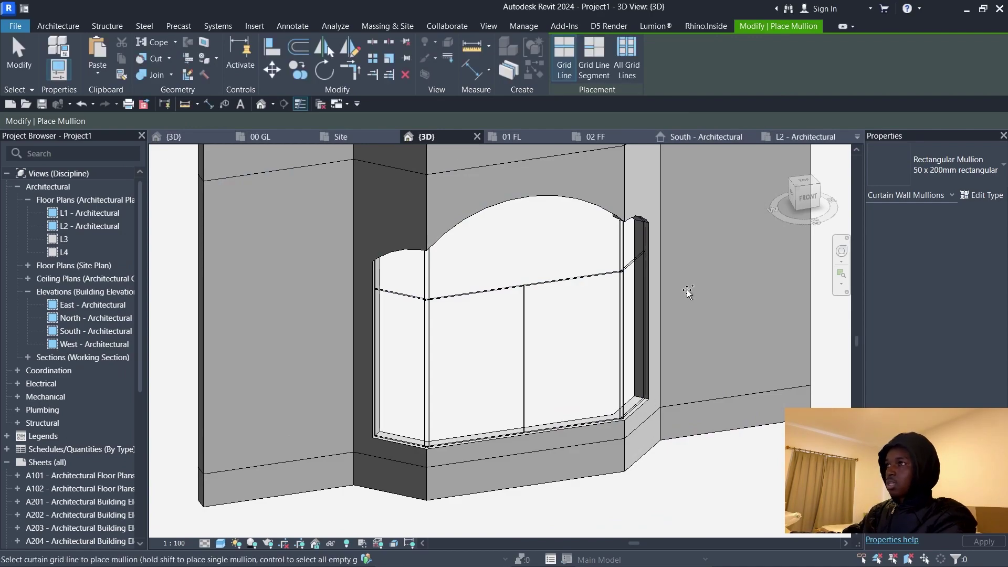
# Place 50 x 200mm rectangular mullions on all grid lines of the front and both side curtain walls of the bay
pyautogui.click(627, 73)
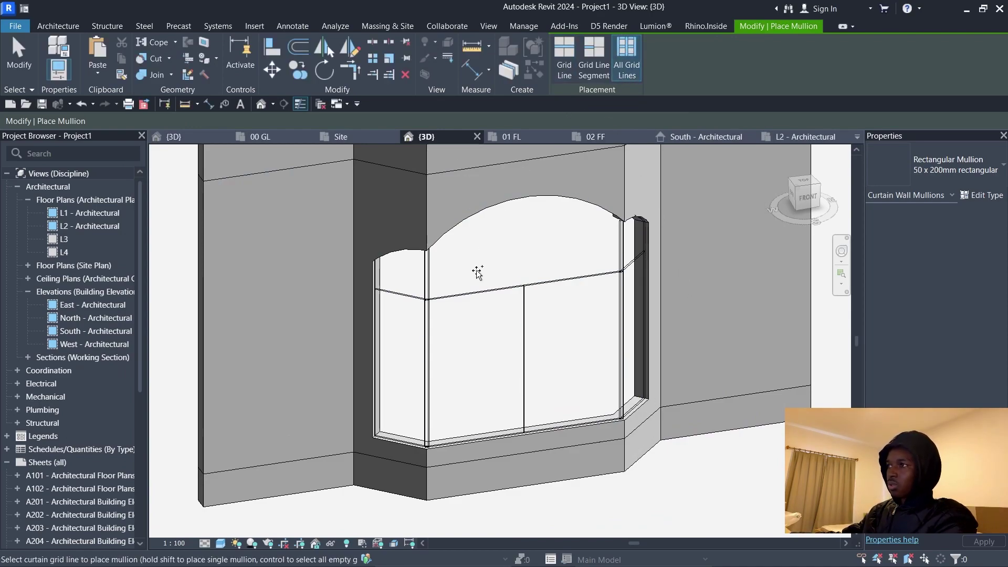
pyautogui.click(521, 350)
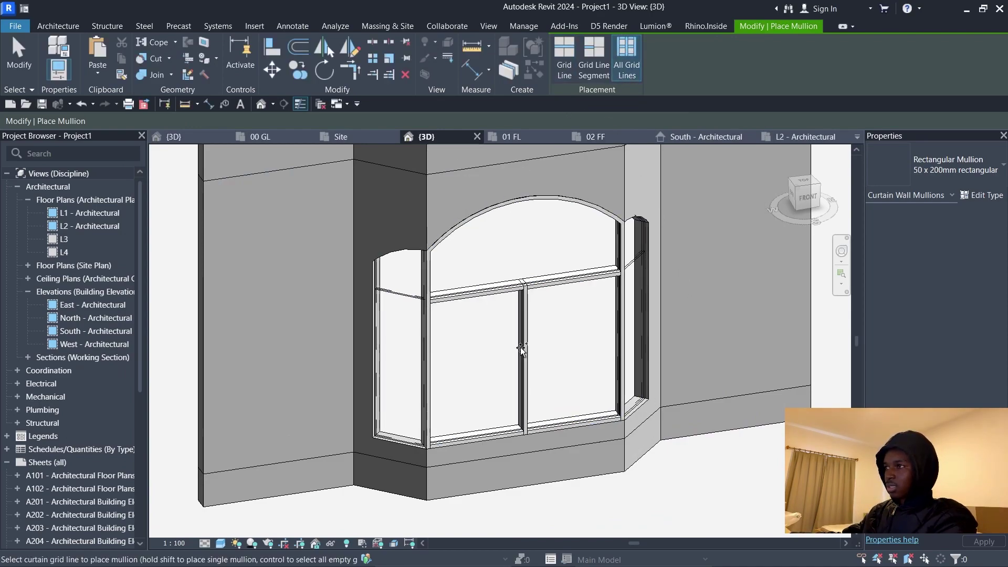
pyautogui.click(395, 303)
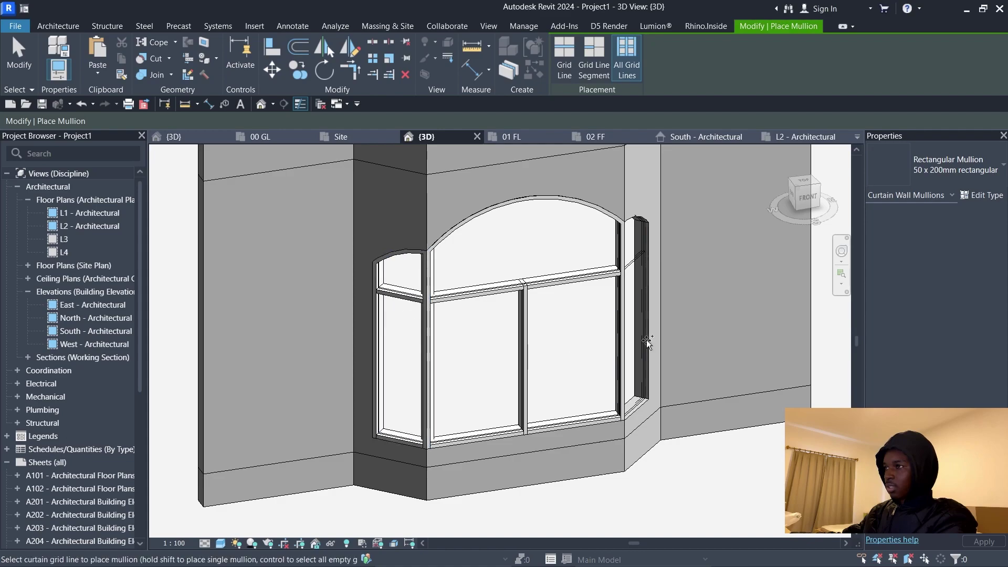
pyautogui.click(645, 284)
pyautogui.press('Escape')
pyautogui.press('Escape')
# Inspect the bay's new mullions in 3D from both sides, including the front wall's centre and bottom members
pyautogui.keyDown('shift'); pyautogui.moveTo(630, 467); pyautogui.dragTo(609, 444, button='middle'); pyautogui.keyUp('shift')
pyautogui.keyDown('shift'); pyautogui.moveTo(592, 321); pyautogui.dragTo(527, 420, button='middle'); pyautogui.keyUp('shift')
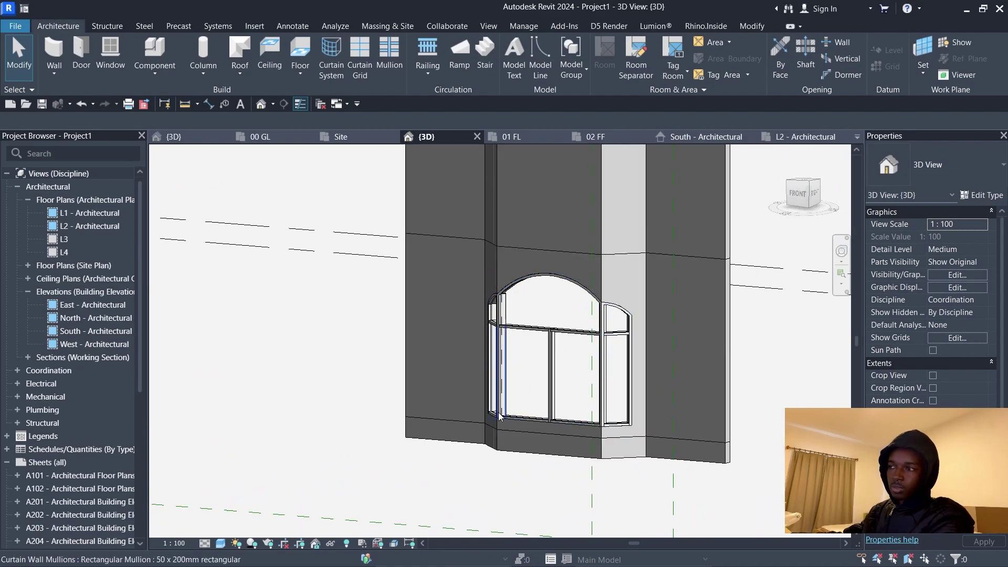
pyautogui.keyDown('shift'); pyautogui.moveTo(443, 348); pyautogui.dragTo(712, 452, button='middle'); pyautogui.keyUp('shift')
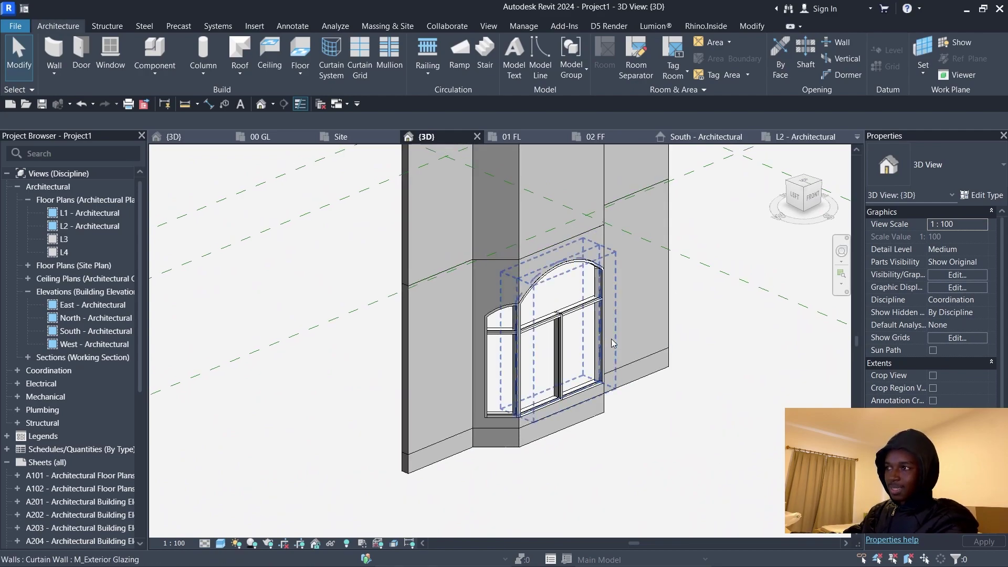
pyautogui.keyDown('shift'); pyautogui.moveTo(611, 428); pyautogui.dragTo(570, 465, button='middle'); pyautogui.keyUp('shift')
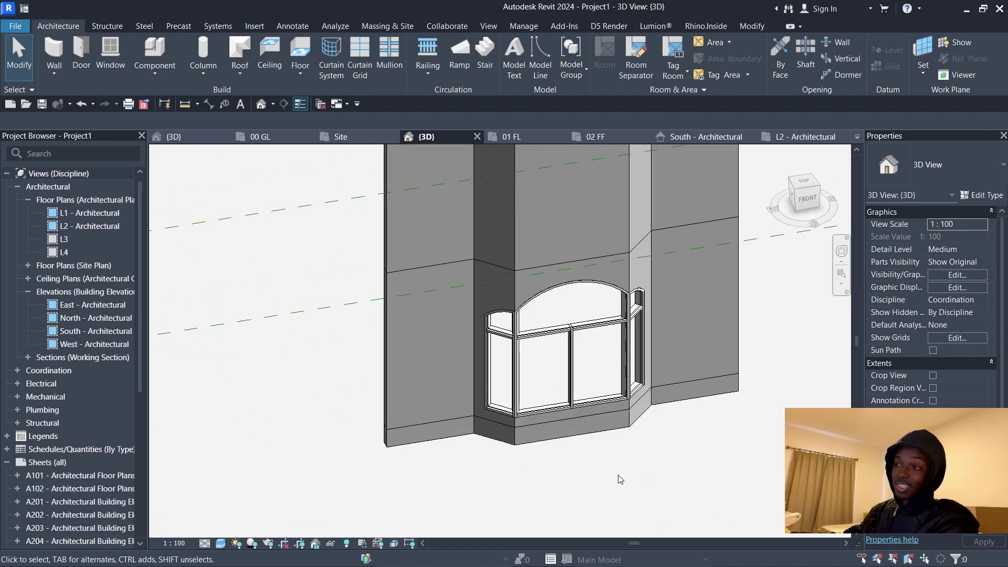
pyautogui.scroll(5, 611, 342)
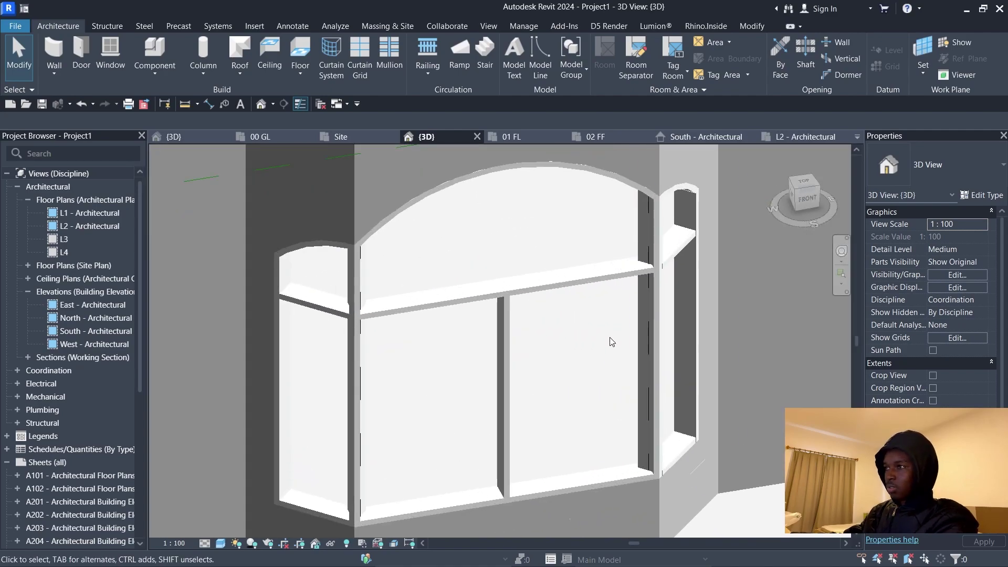
pyautogui.click(493, 300)
pyautogui.click(494, 300)
pyautogui.press('Escape')
pyautogui.scroll(2, 452, 322)
pyautogui.scroll(4, 483, 462)
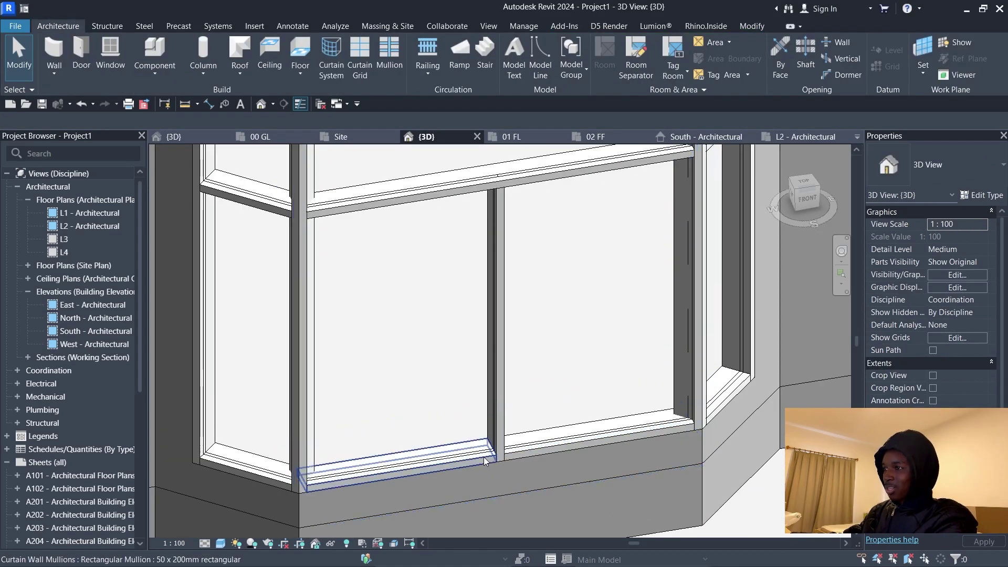
pyautogui.click(486, 464)
pyautogui.press('Escape')
pyautogui.scroll(-2, 467, 388)
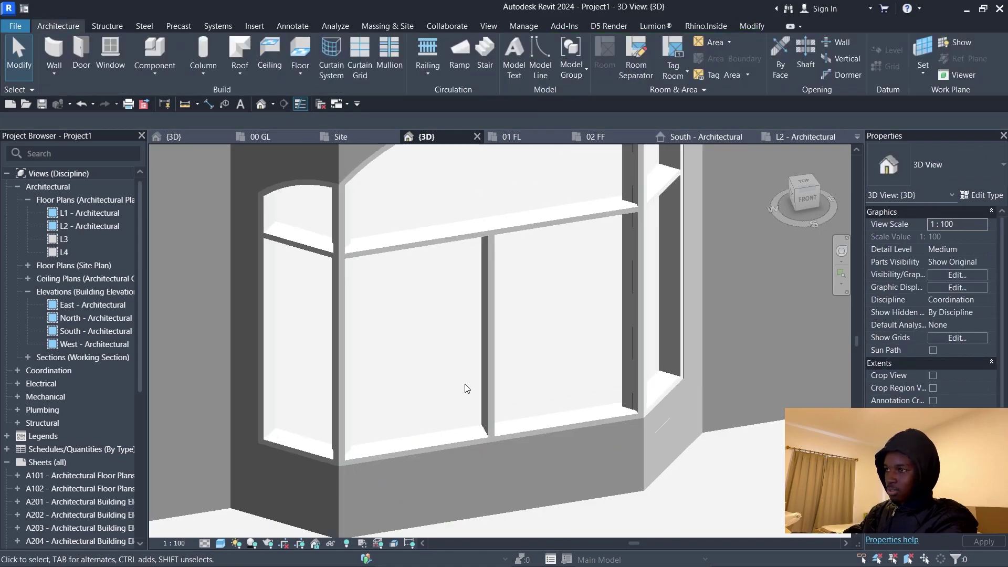
# Examine the mullion joints at the side arches and bay corners from several angles, ending with a near-frontal view
pyautogui.scroll(-3, 467, 388)
pyautogui.keyDown('shift'); pyautogui.moveTo(522, 367); pyautogui.dragTo(426, 347, button='middle'); pyautogui.keyUp('shift')
pyautogui.scroll(5, 423, 345)
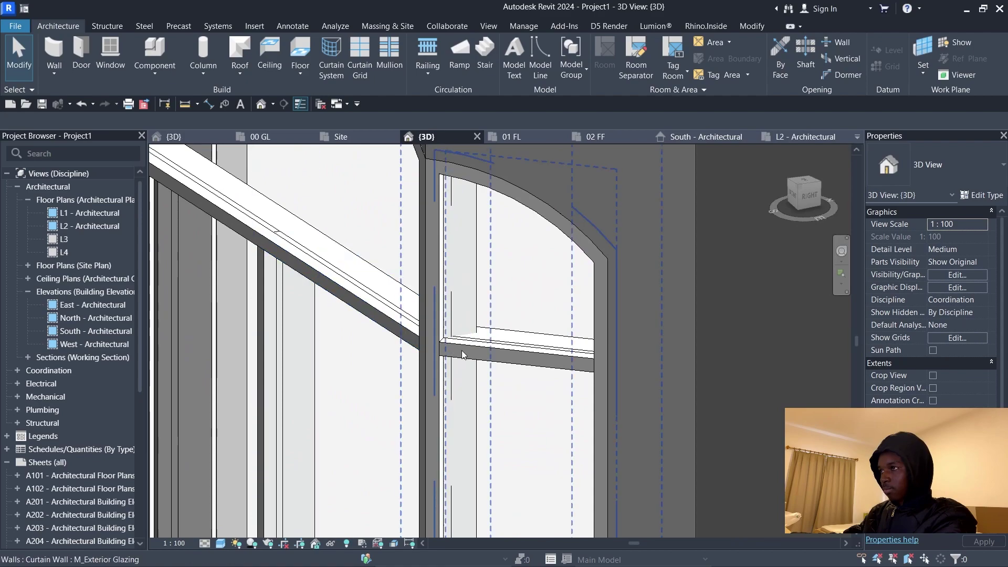
pyautogui.scroll(-4, 501, 352)
pyautogui.keyDown('shift'); pyautogui.moveTo(501, 352); pyautogui.dragTo(642, 379, button='middle'); pyautogui.keyUp('shift')
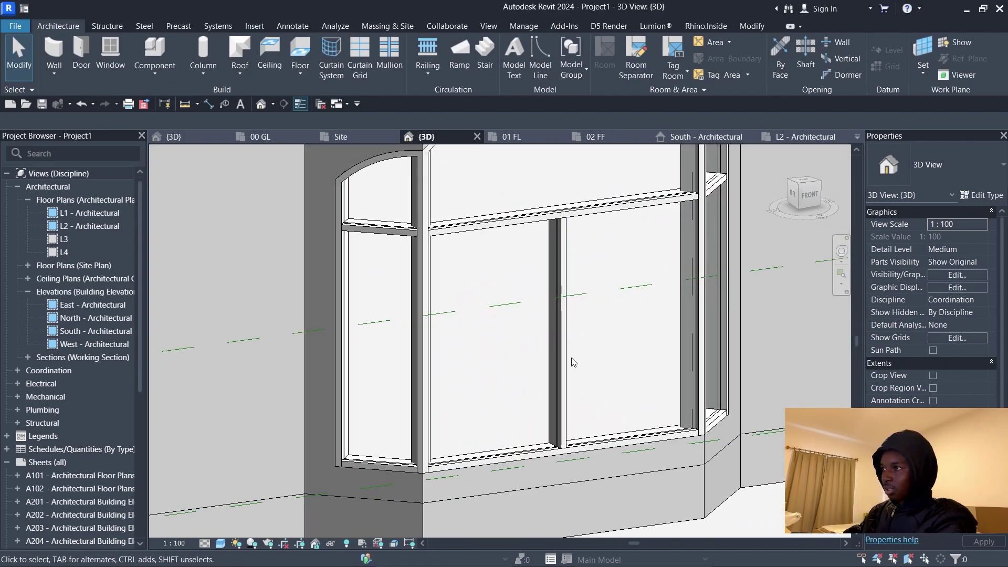
pyautogui.scroll(1, 391, 336)
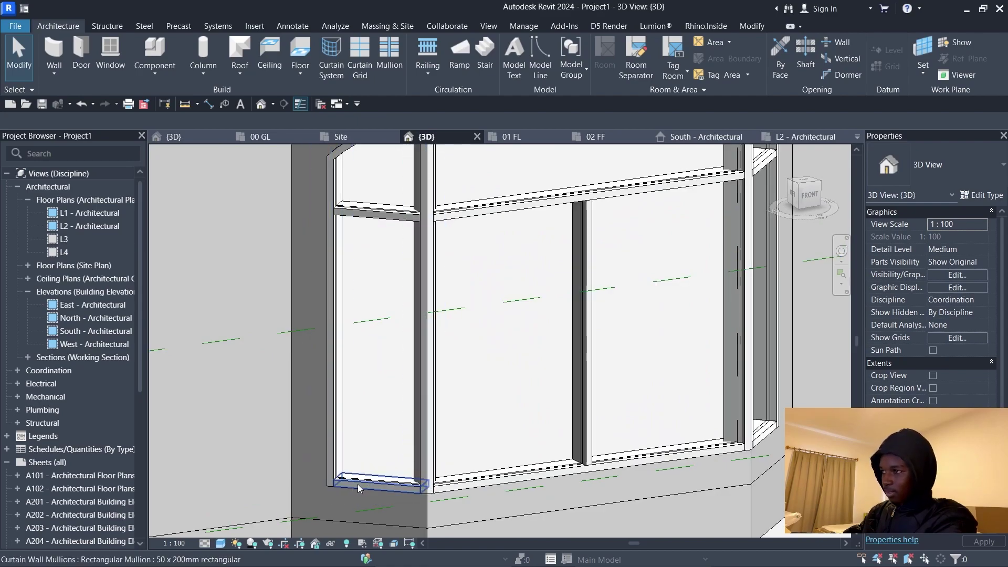
pyautogui.keyDown('shift'); pyautogui.moveTo(546, 369); pyautogui.dragTo(472, 354, button='middle'); pyautogui.keyUp('shift')
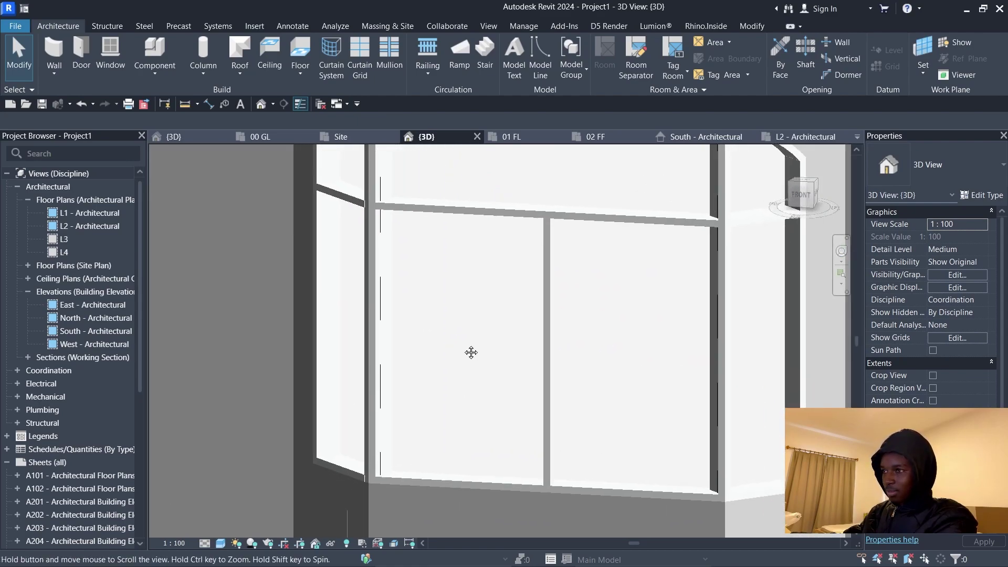
pyautogui.scroll(-3, 640, 385)
pyautogui.keyDown('shift'); pyautogui.moveTo(641, 378); pyautogui.dragTo(686, 369, button='middle'); pyautogui.keyUp('shift')
pyautogui.scroll(3, 519, 242)
pyautogui.scroll(1, 519, 239)
pyautogui.scroll(-3, 483, 267)
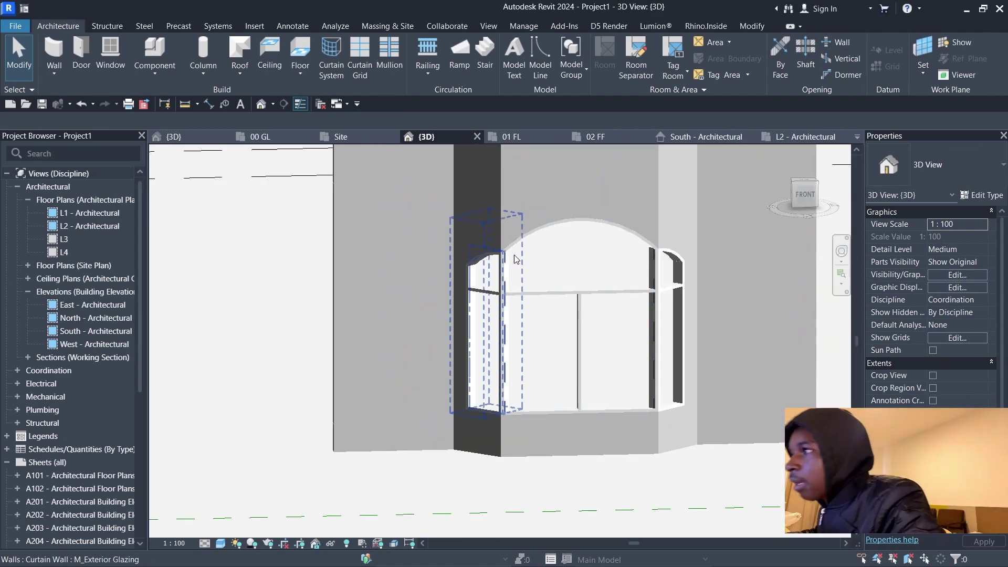
pyautogui.scroll(-1, 588, 318)
pyautogui.scroll(2, 580, 287)
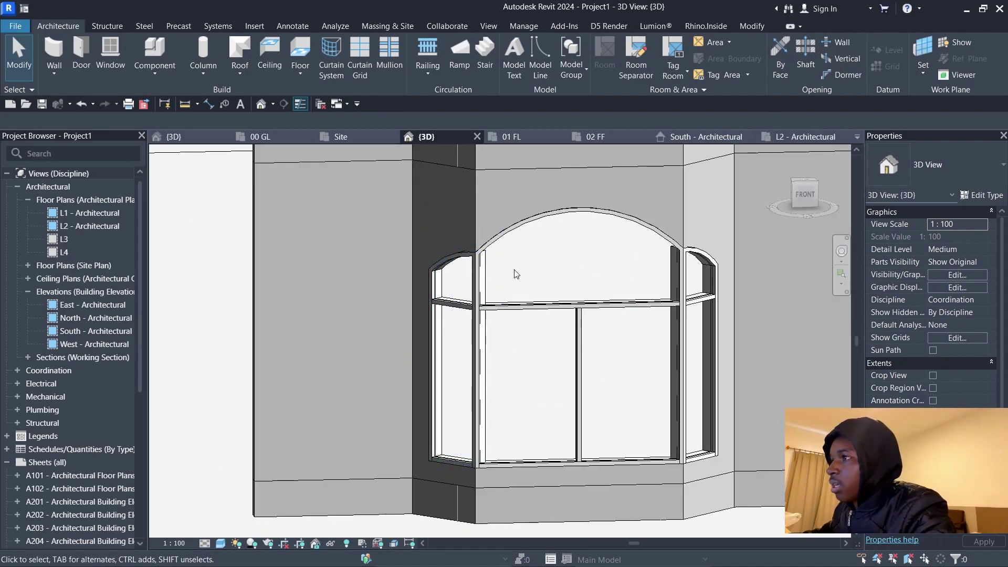
# Create an in-place model component in the Windows family category and accept its name
pyautogui.click(155, 68)
pyautogui.click(177, 124)
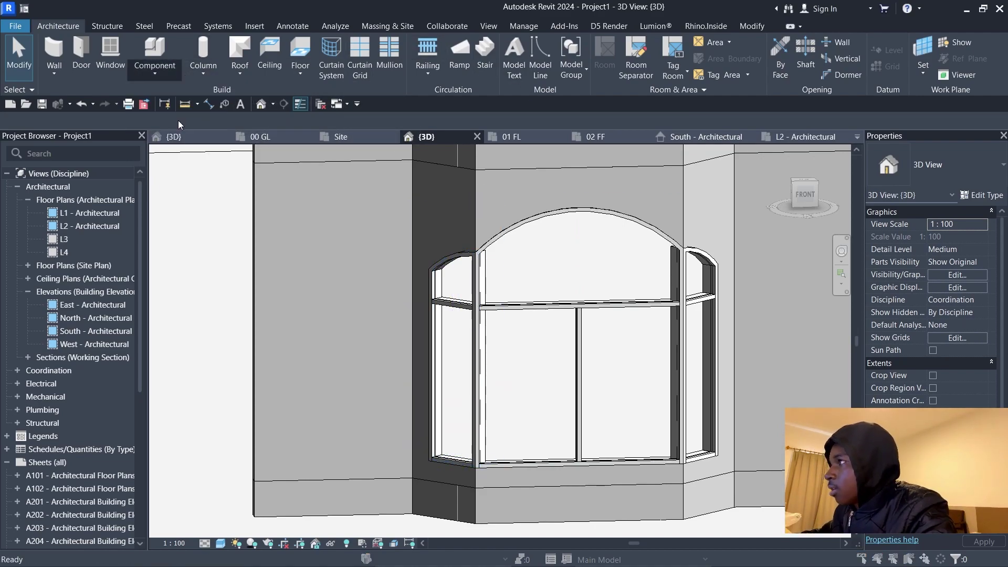
pyautogui.scroll(-1, 461, 259)
pyautogui.scroll(1, 458, 250)
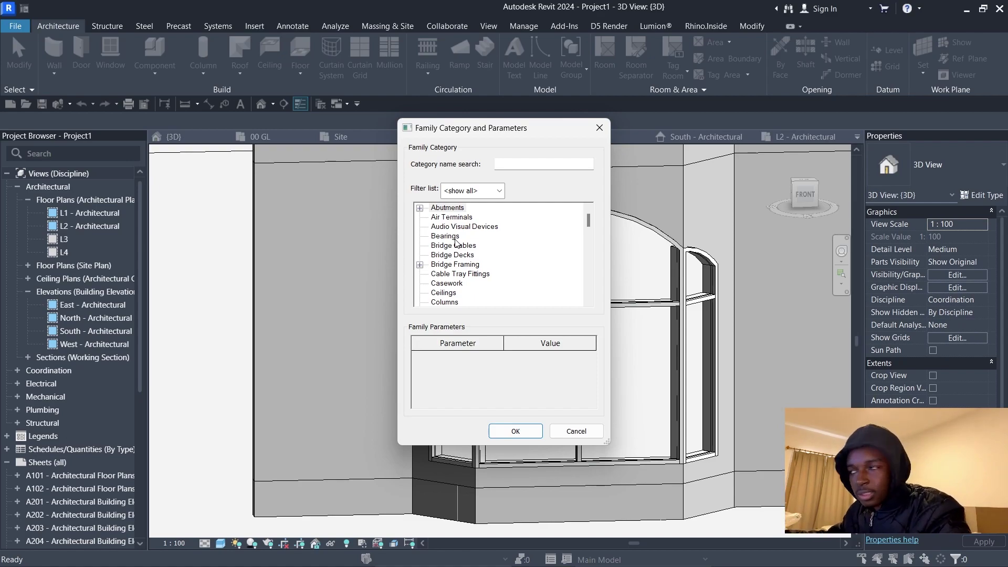
pyautogui.moveTo(484, 134); pyautogui.dragTo(302, 167)
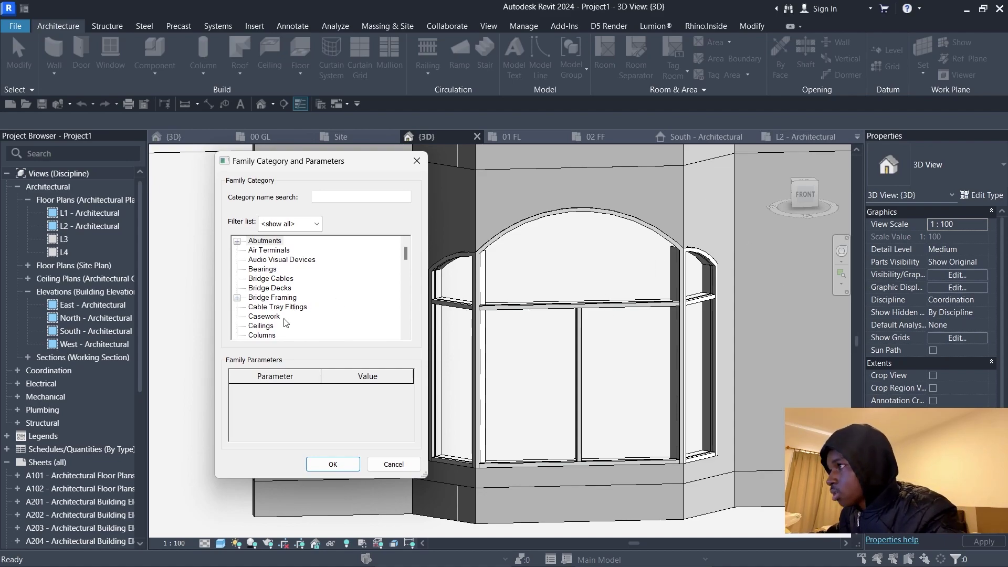
pyautogui.scroll(-1, 370, 320)
pyautogui.scroll(-7, 370, 320)
pyautogui.scroll(5, 372, 334)
pyautogui.scroll(3, 372, 335)
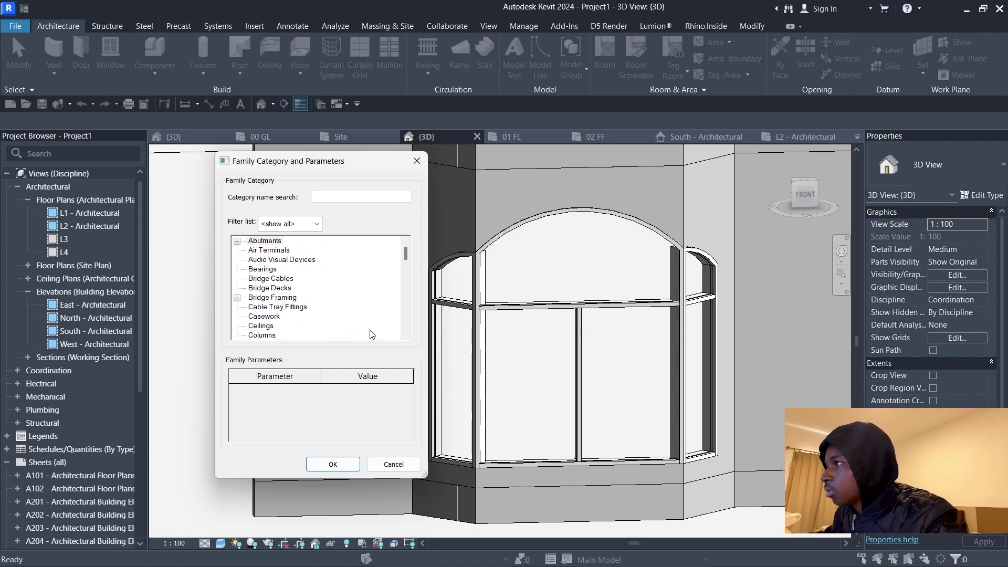
pyautogui.click(279, 251)
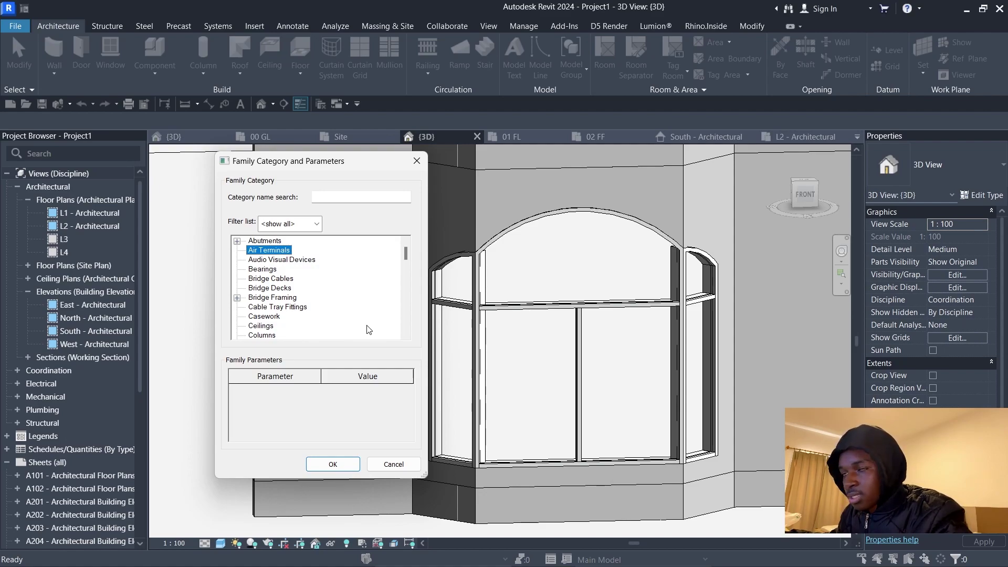
pyautogui.scroll(-8, 317, 276)
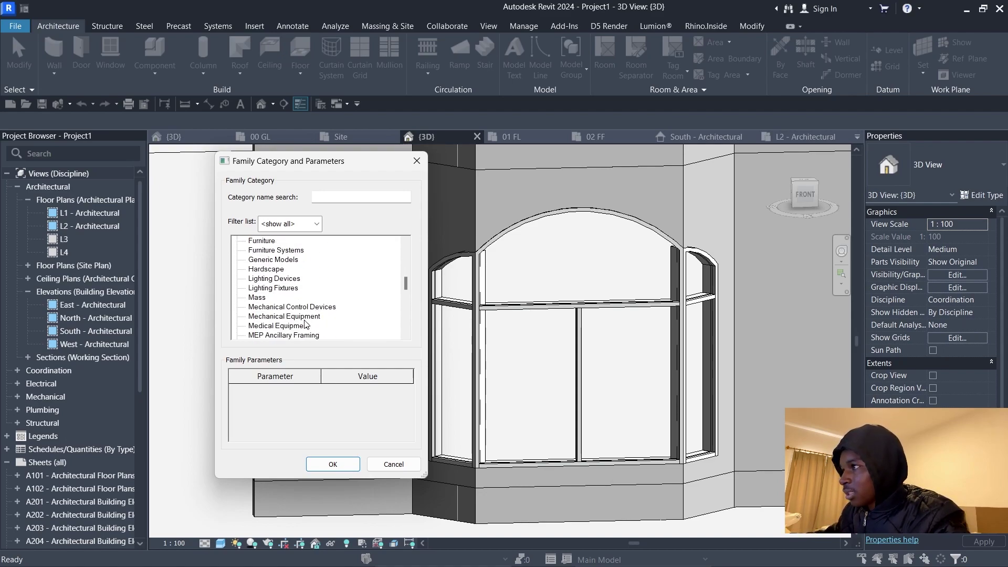
pyautogui.scroll(-2, 304, 324)
pyautogui.scroll(-3, 302, 325)
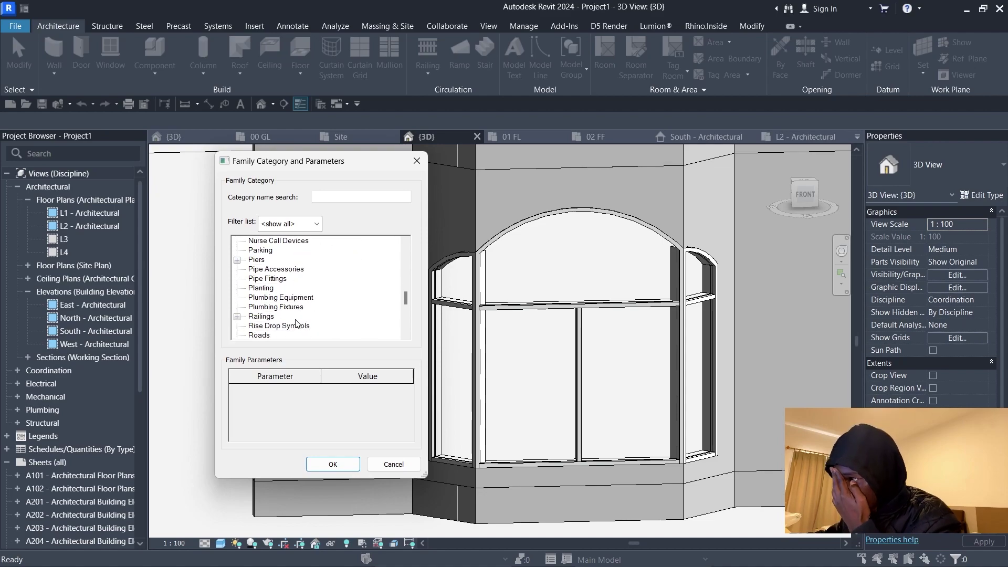
pyautogui.scroll(-7, 295, 322)
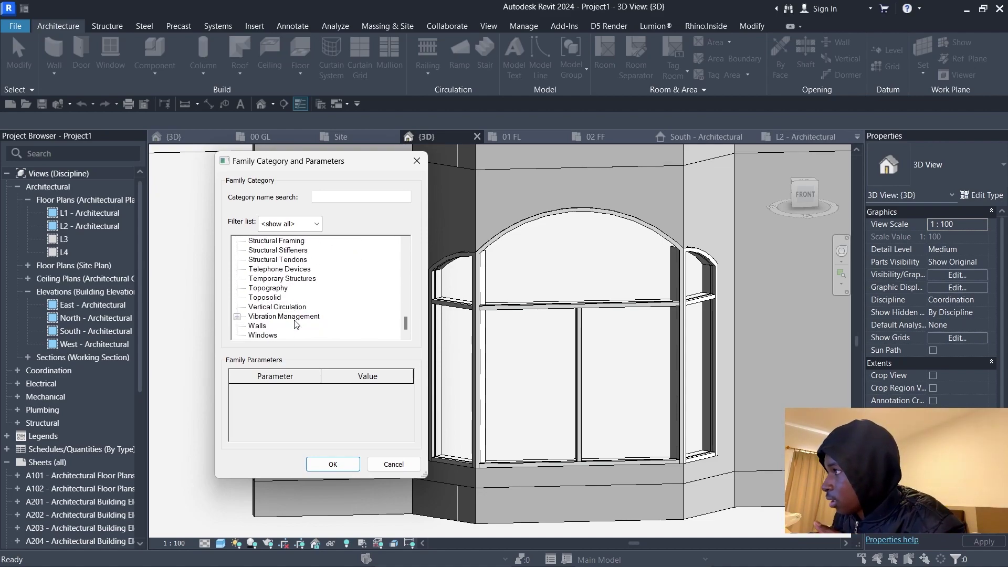
pyautogui.click(263, 335)
pyautogui.click(338, 467)
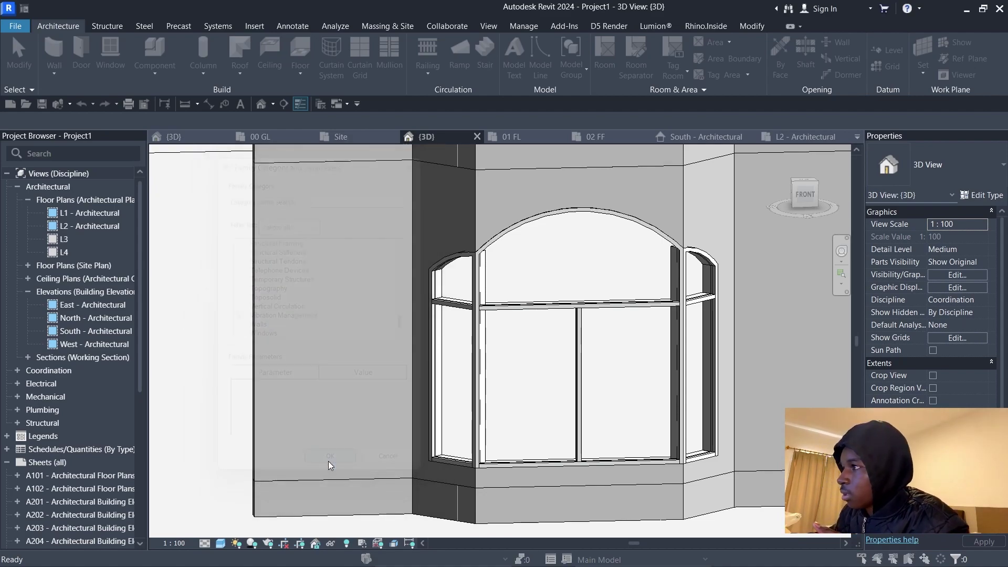
pyautogui.click(494, 314)
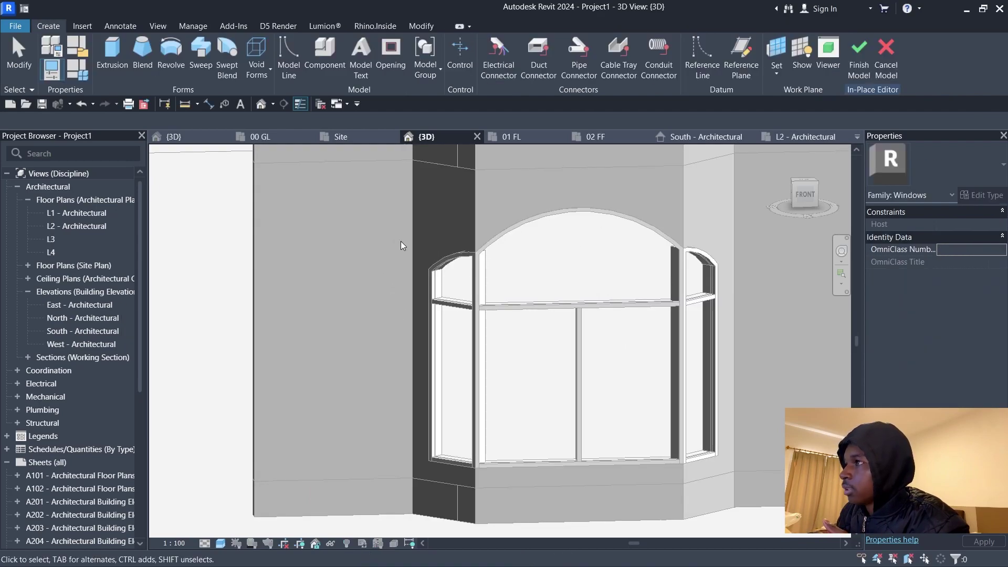
# Start a sweep and pick the wall's arched opening edges above the front and both side windows as its path
pyautogui.click(200, 57)
pyautogui.click(615, 70)
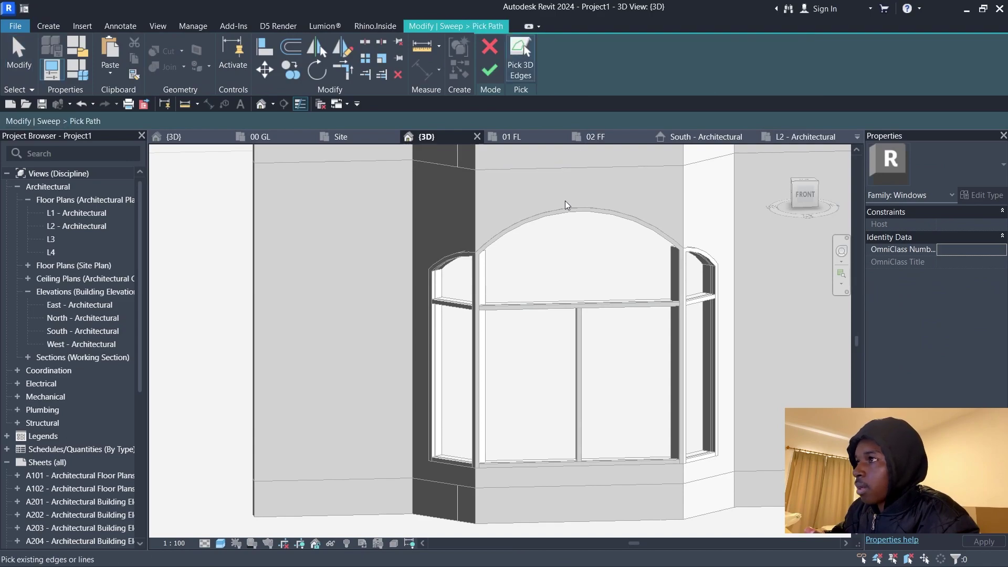
pyautogui.scroll(5, 567, 210)
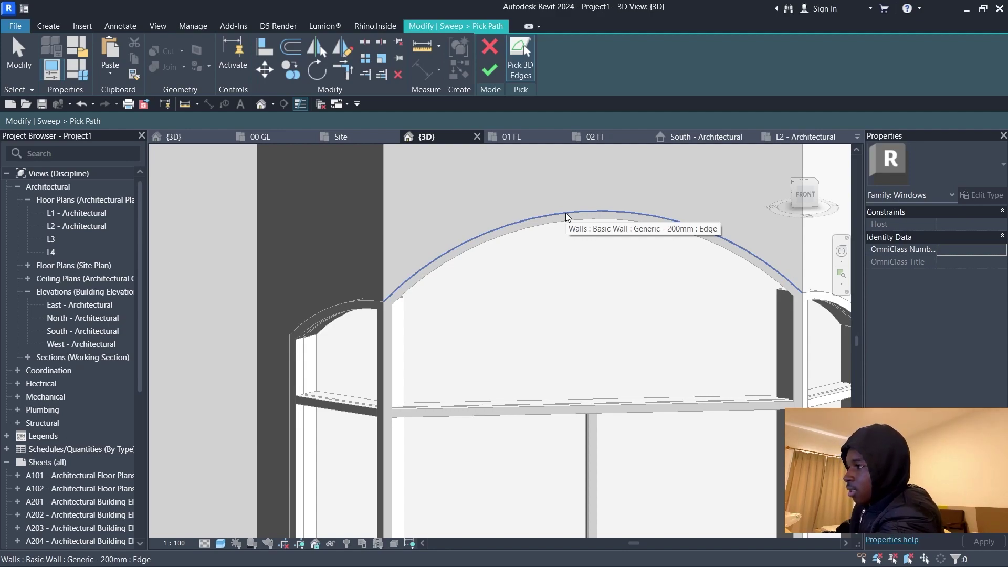
pyautogui.click(567, 217)
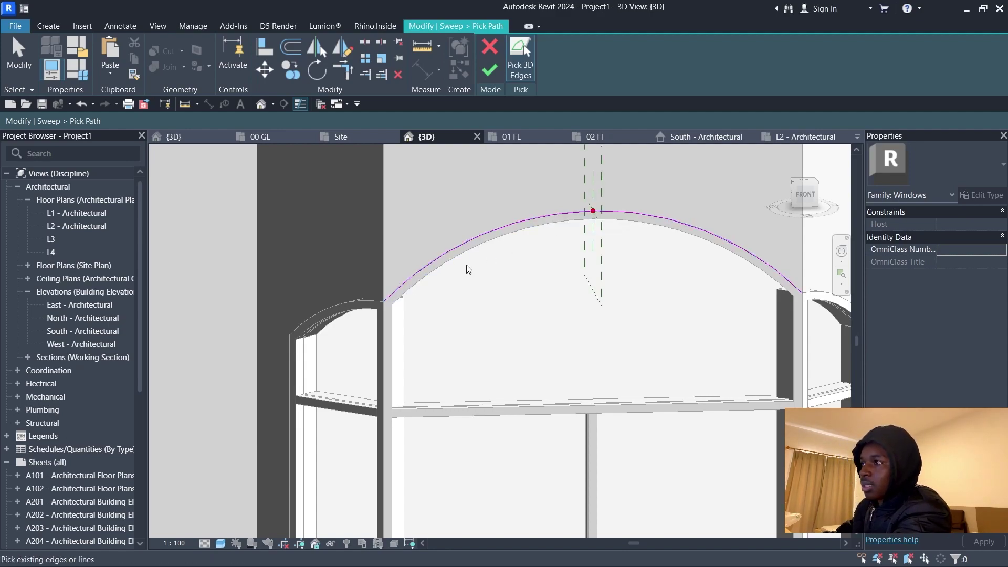
pyautogui.click(364, 300)
pyautogui.moveTo(557, 401); pyautogui.dragTo(401, 424, button='middle')
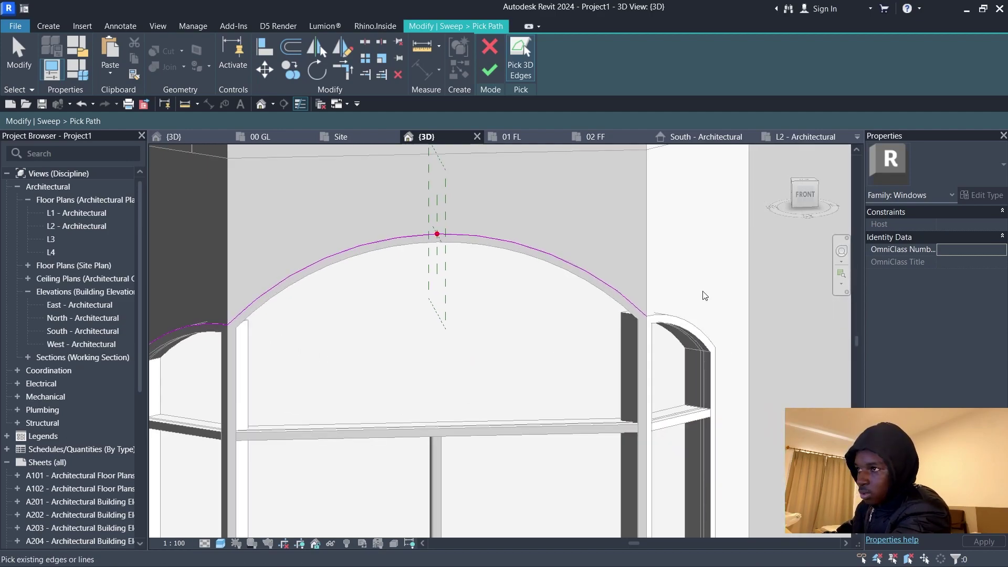
pyautogui.click(675, 319)
# Add the two outer vertical opening edges of the bay to the sweep path and finish the path
pyautogui.scroll(-3, 527, 333)
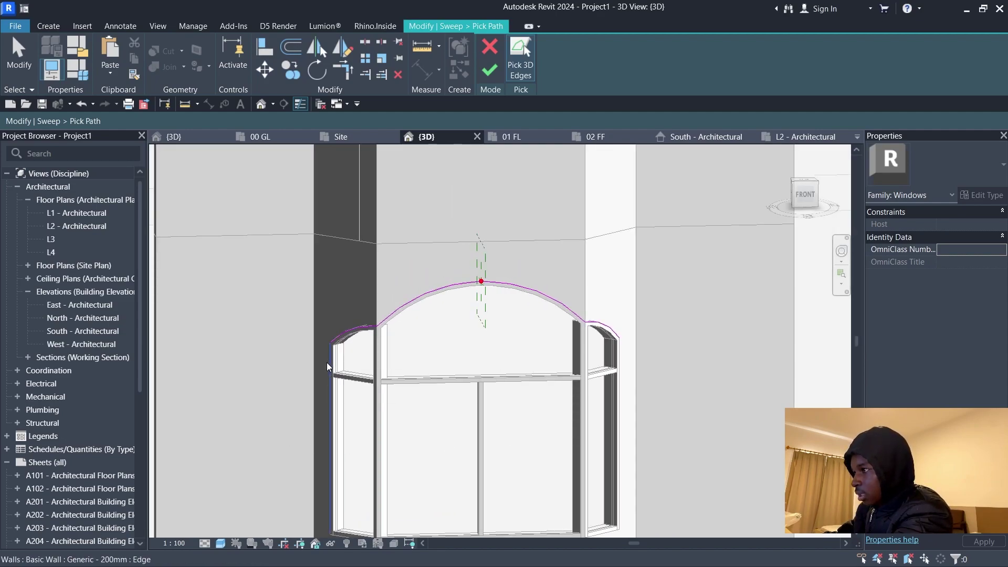
pyautogui.click(626, 358)
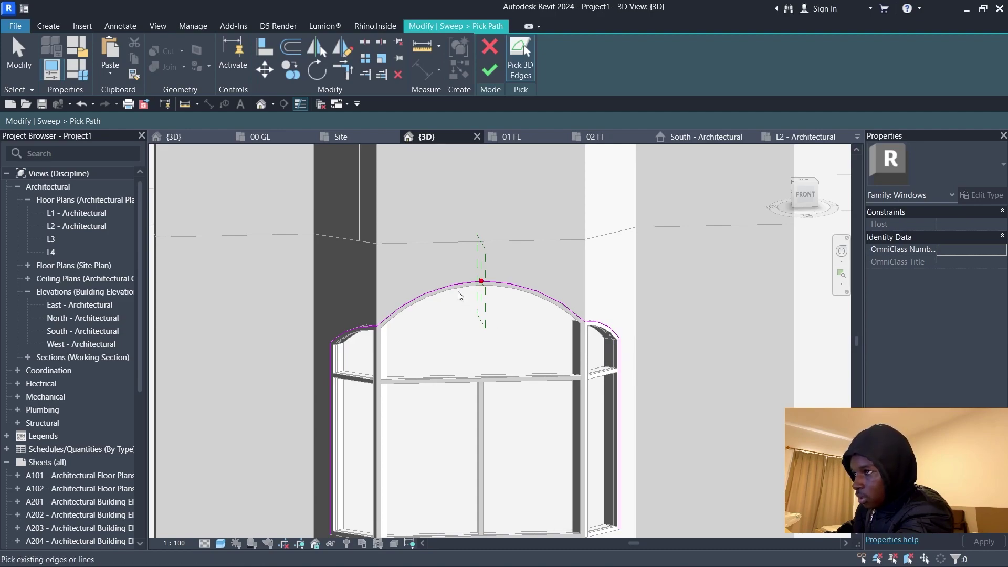
pyautogui.click(489, 70)
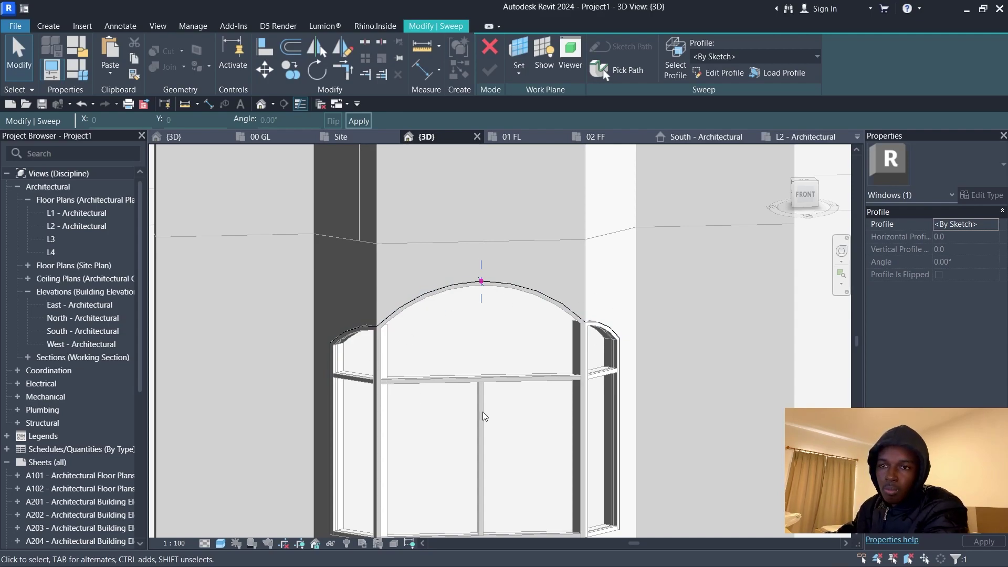
# Edit the sweep profile in the left view, sketching a vertical back edge about 60 mm long, a horizontal top edge and a stepped outer notch
pyautogui.keyDown('shift'); pyautogui.moveTo(486, 374); pyautogui.dragTo(559, 407, button='middle'); pyautogui.keyUp('shift')
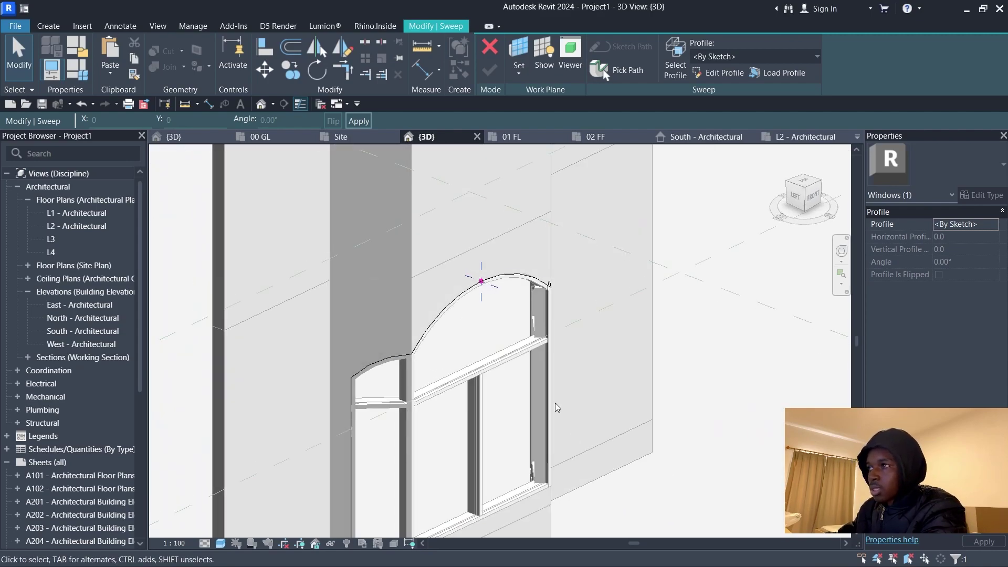
pyautogui.scroll(5, 559, 407)
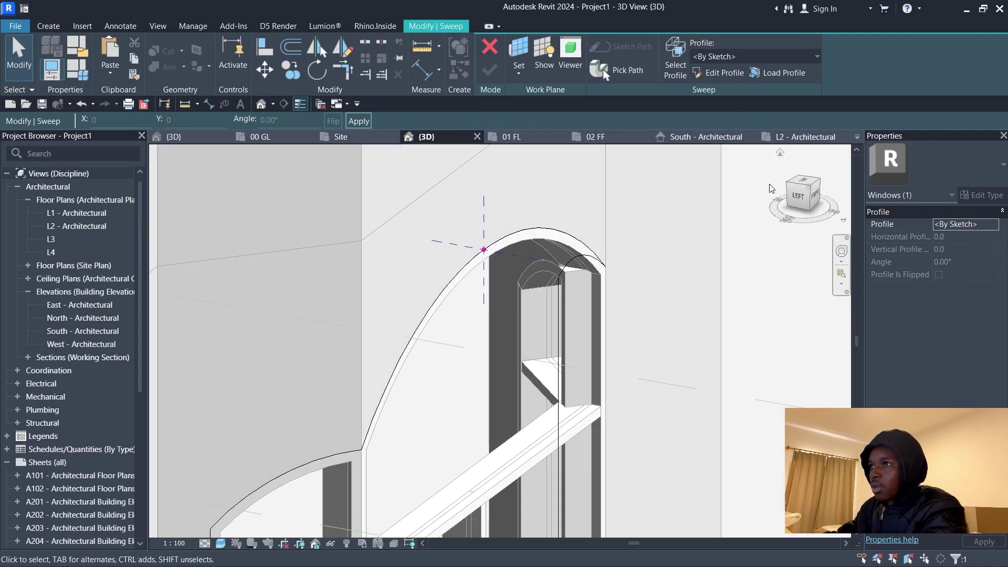
pyautogui.click(798, 197)
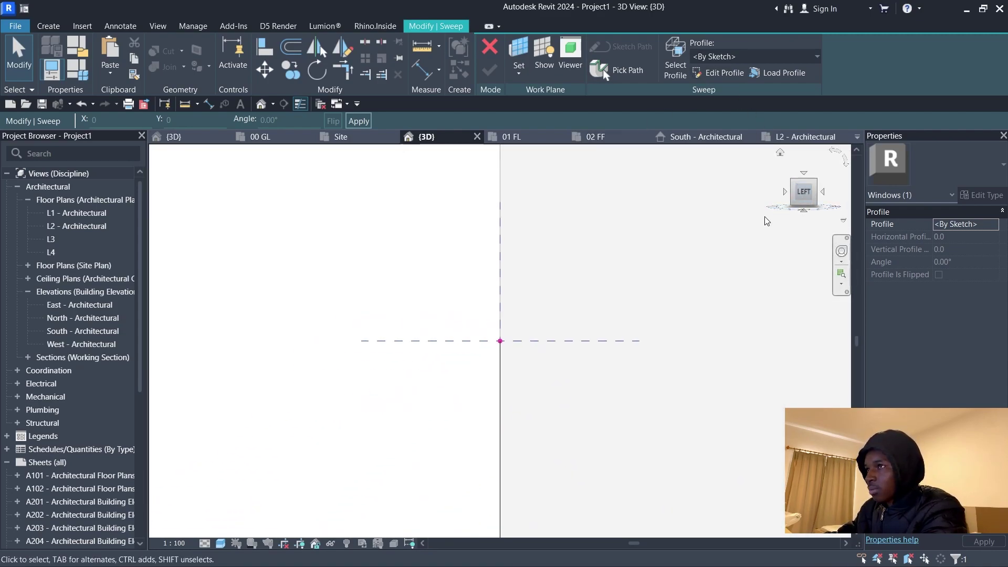
pyautogui.click(723, 73)
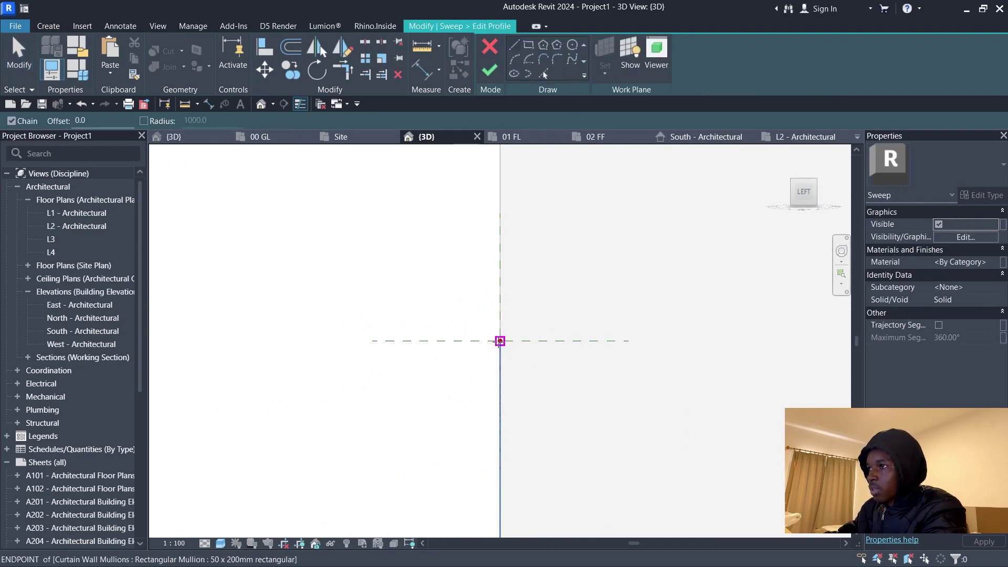
pyautogui.click(500, 341)
pyautogui.click(500, 310)
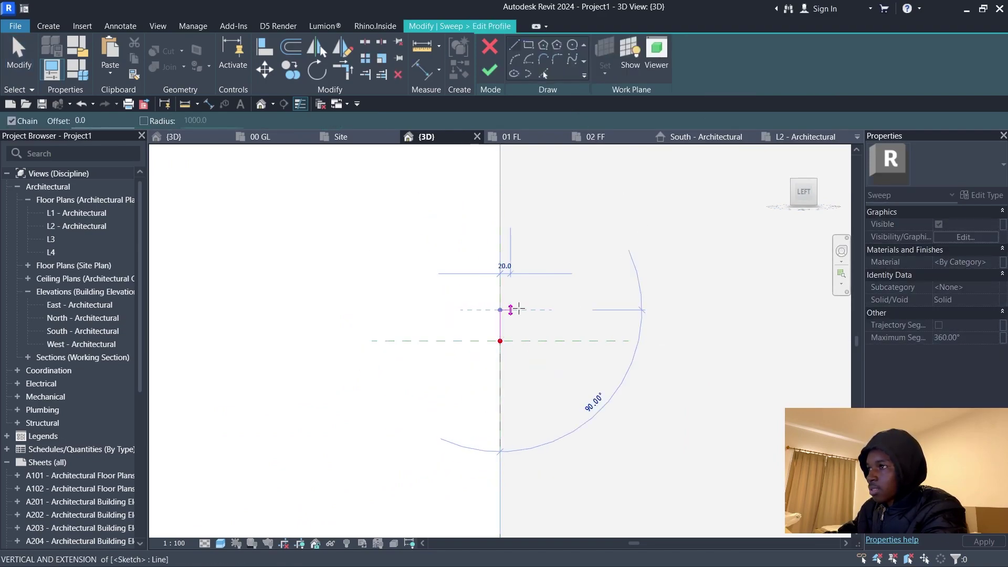
pyautogui.click(531, 309)
pyautogui.scroll(4, 521, 321)
pyautogui.scroll(3, 540, 313)
pyautogui.click(544, 305)
pyautogui.click(536, 305)
pyautogui.click(533, 316)
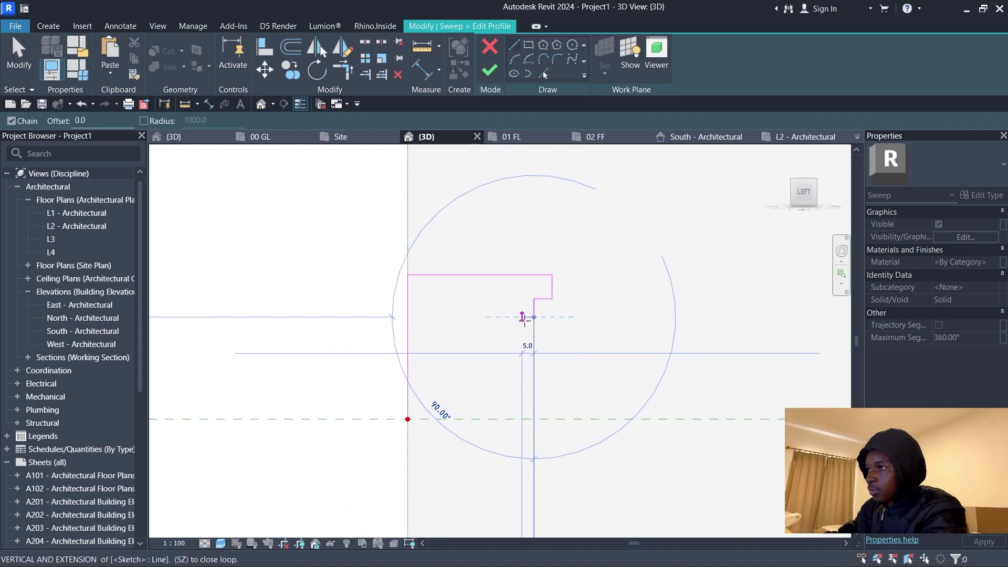
# Continue the profile with a quarter arc of about 10.6 mm radius, a short ledge, a 45-degree slope and a short vertical edge
pyautogui.click(544, 59)
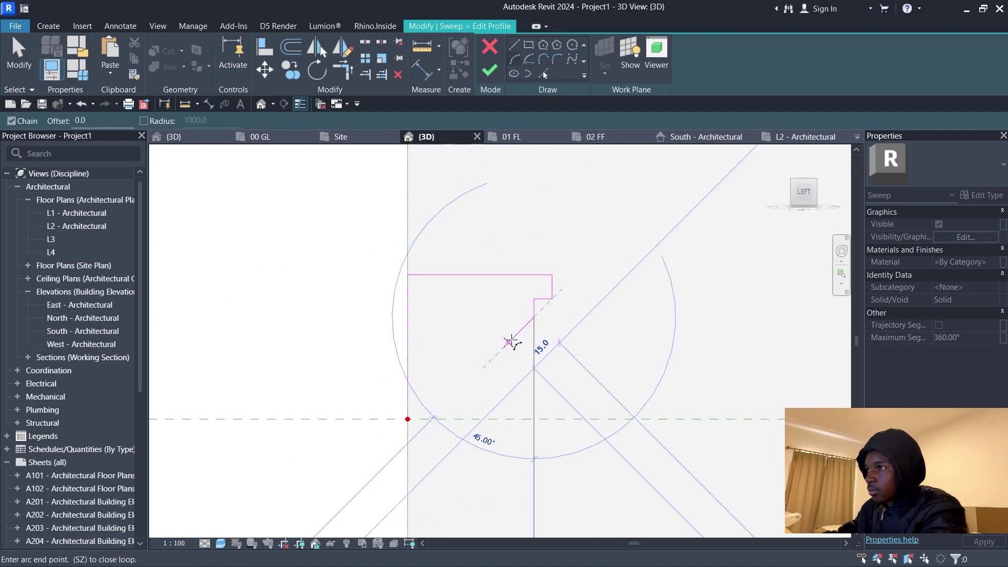
pyautogui.scroll(3, 521, 341)
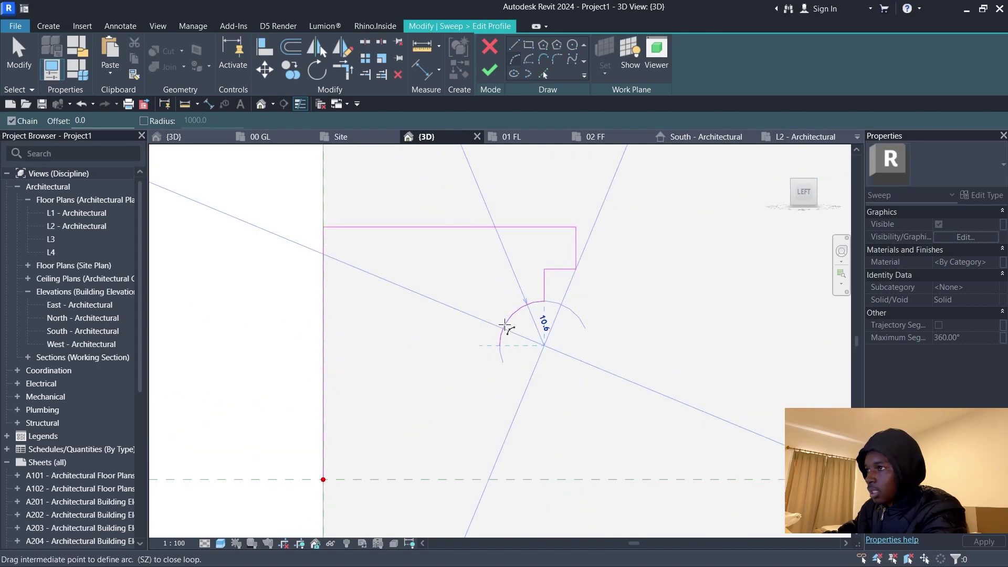
pyautogui.click(500, 345)
pyautogui.click(514, 46)
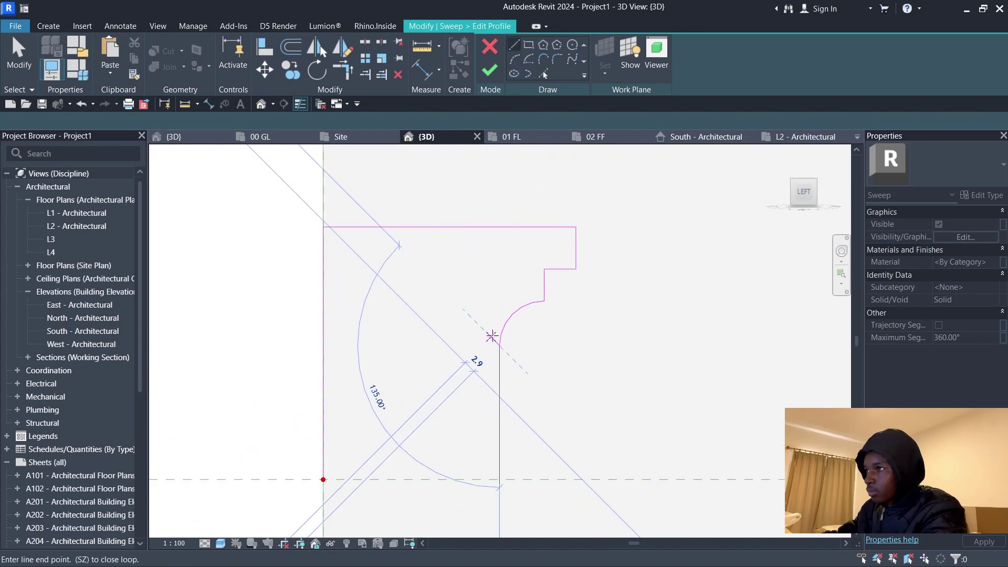
pyautogui.click(472, 346)
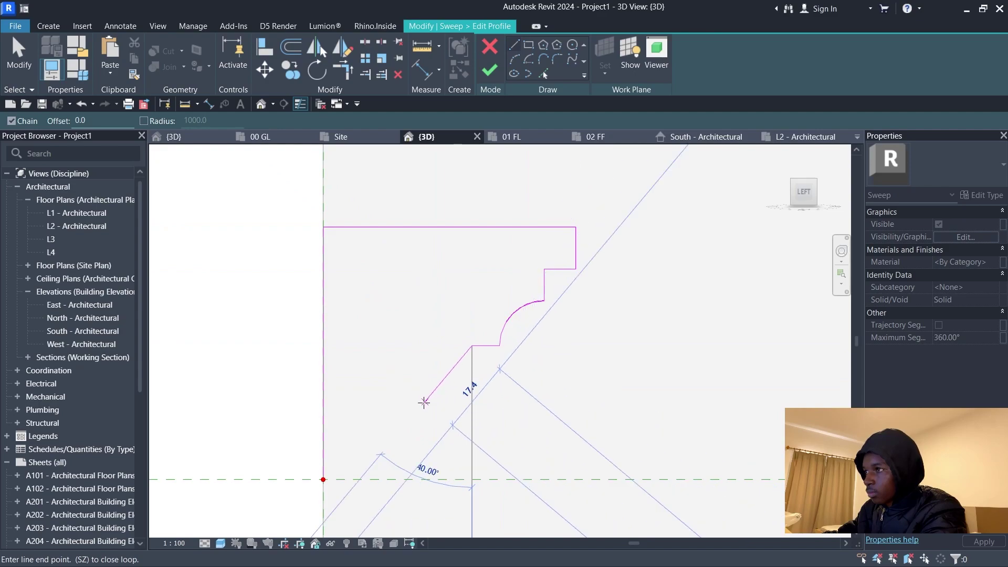
pyautogui.click(412, 405)
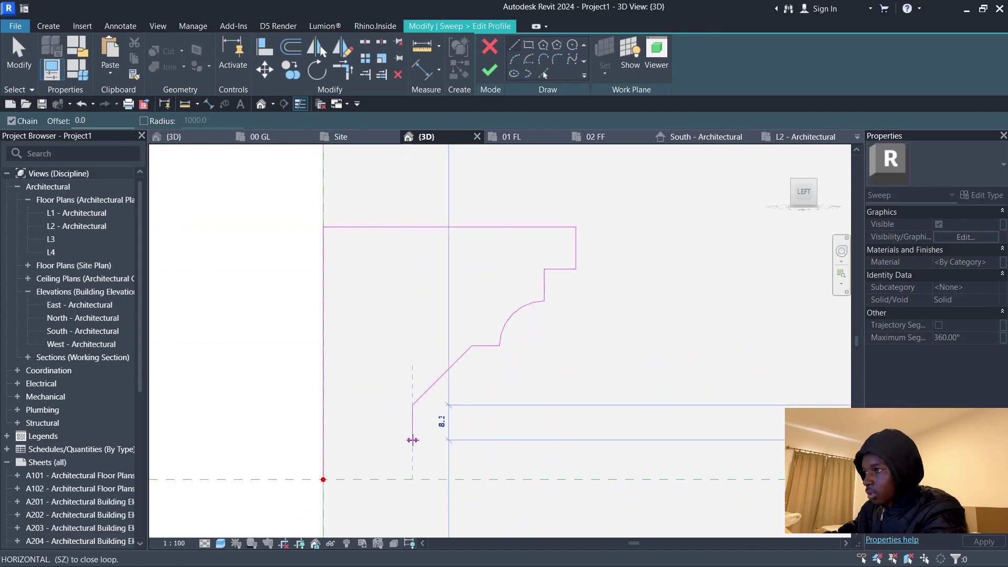
pyautogui.click(412, 447)
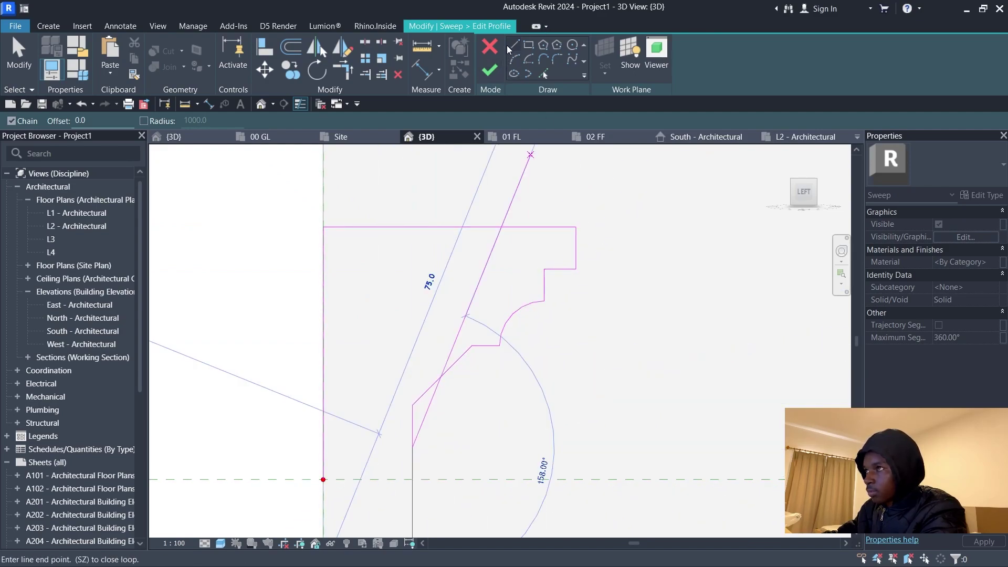
# Close the profile with a 10 mm bottom line from the path origin and an arc of about 12 mm radius to the last vertical edge
pyautogui.click(322, 481)
pyautogui.press('Escape')
pyautogui.click(322, 480)
pyautogui.click(366, 479)
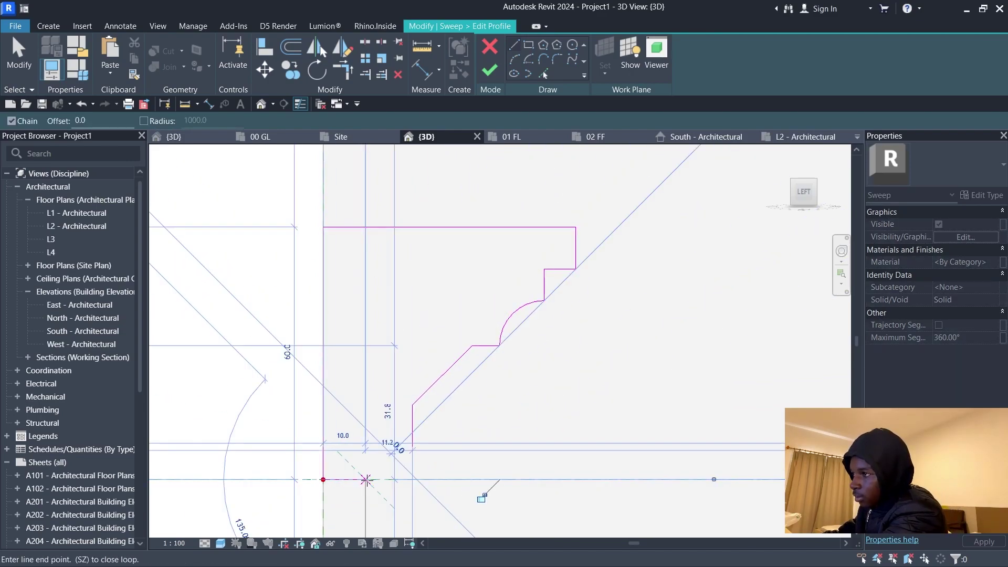
pyautogui.click(514, 58)
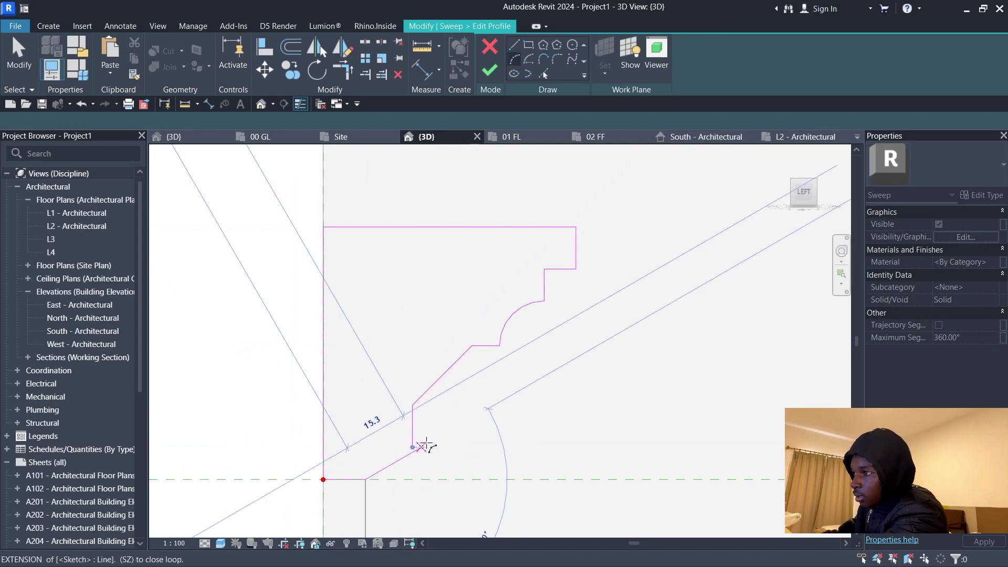
pyautogui.click(413, 447)
pyautogui.click(397, 469)
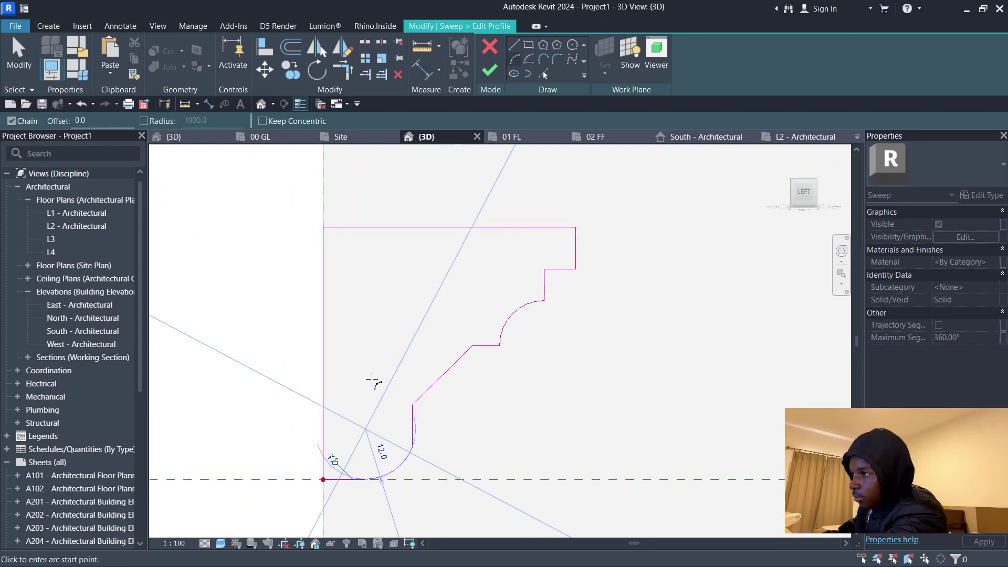
pyautogui.press('Escape')
# Select the complete profile sketch and copy it to the clipboard
pyautogui.scroll(-4, 379, 313)
pyautogui.scroll(-3, 477, 363)
pyautogui.scroll(2, 450, 354)
pyautogui.moveTo(367, 286); pyautogui.dragTo(592, 448)
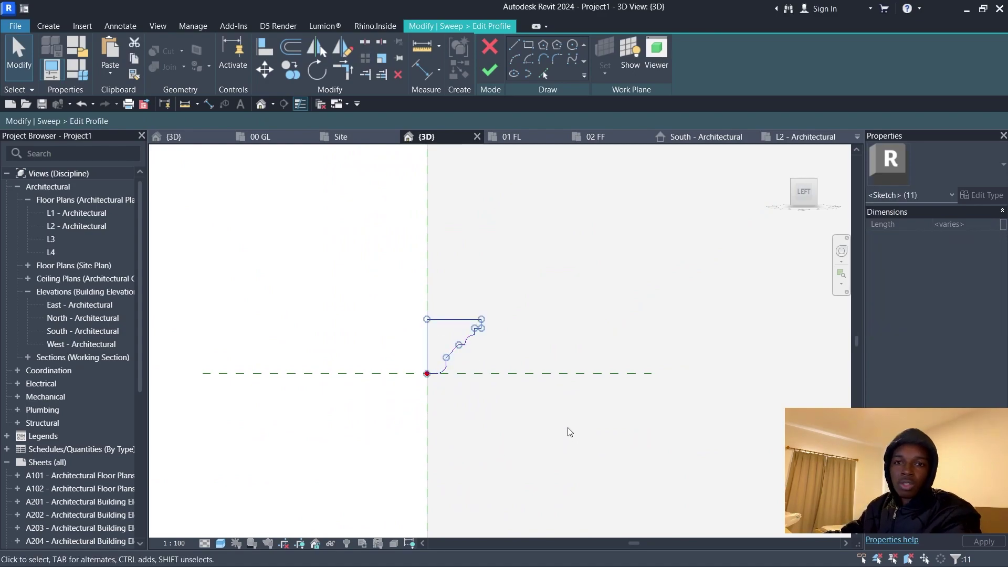
pyautogui.click(135, 60)
pyautogui.hotkey('ctrl', 'v')
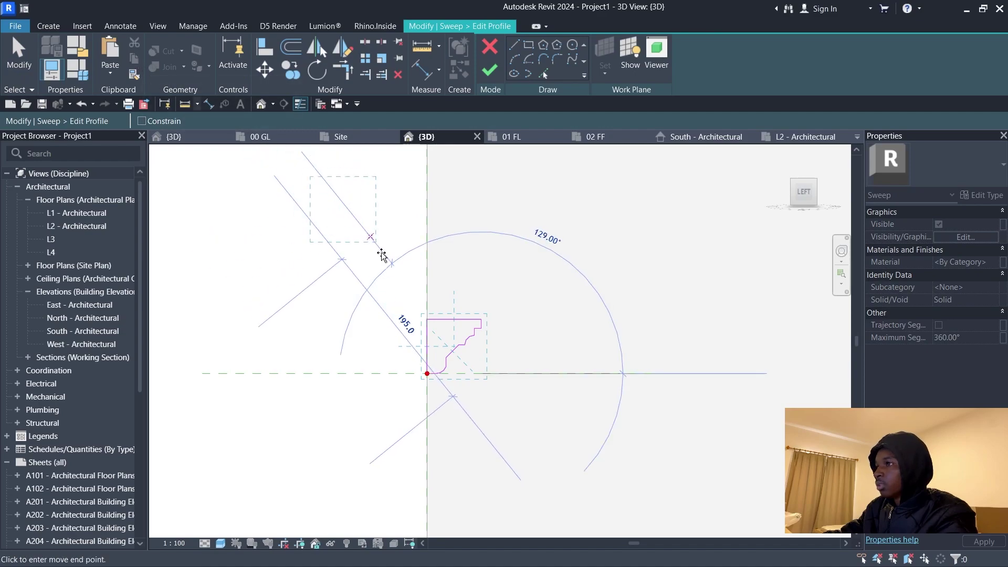
pyautogui.press('Escape')
pyautogui.moveTo(360, 274); pyautogui.dragTo(519, 412)
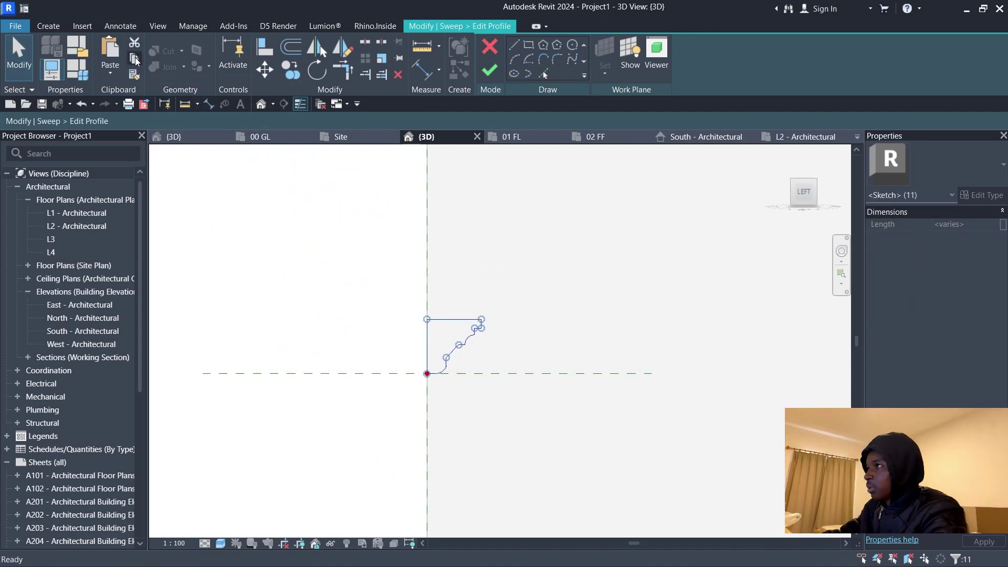
pyautogui.click(564, 325)
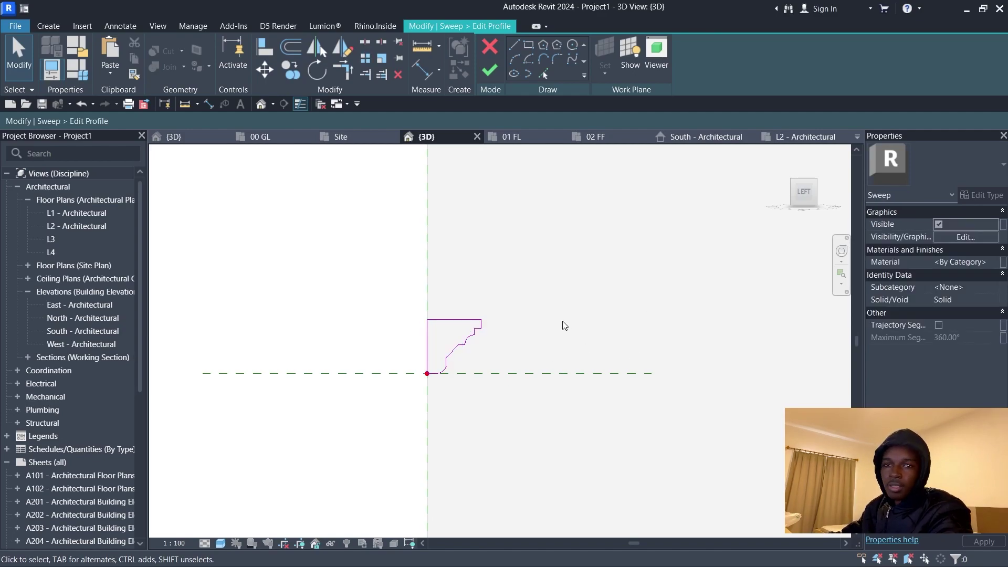
# Finish the profile and complete the sweep around the bay's arched openings
pyautogui.click(489, 69)
pyautogui.click(489, 70)
pyautogui.scroll(-3, 634, 256)
pyautogui.keyDown('shift'); pyautogui.moveTo(634, 263); pyautogui.dragTo(551, 302, button='middle'); pyautogui.keyUp('shift')
pyautogui.scroll(-4, 610, 274)
pyautogui.click(572, 233)
pyautogui.keyDown('shift'); pyautogui.moveTo(606, 236); pyautogui.dragTo(507, 178, button='middle'); pyautogui.keyUp('shift')
pyautogui.scroll(-3, 517, 194)
pyautogui.keyDown('shift'); pyautogui.moveTo(551, 380); pyautogui.dragTo(481, 380, button='middle'); pyautogui.keyUp('shift')
pyautogui.scroll(5, 423, 363)
pyautogui.scroll(3, 439, 334)
pyautogui.moveTo(481, 313); pyautogui.dragTo(448, 336, button='middle')
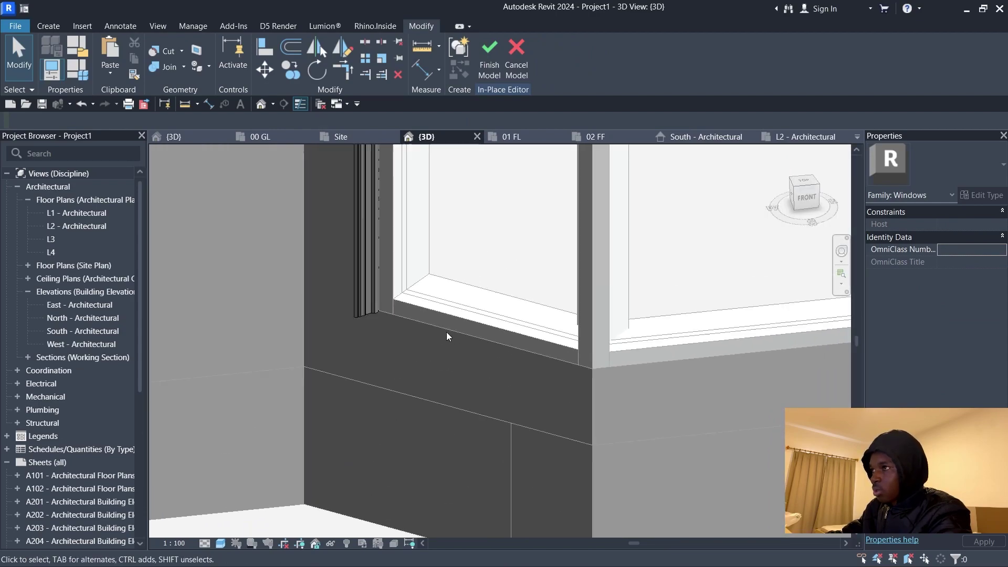
# Start a second sweep and pick the wall's bottom opening edges below the front and both side windows as its path
pyautogui.click(54, 30)
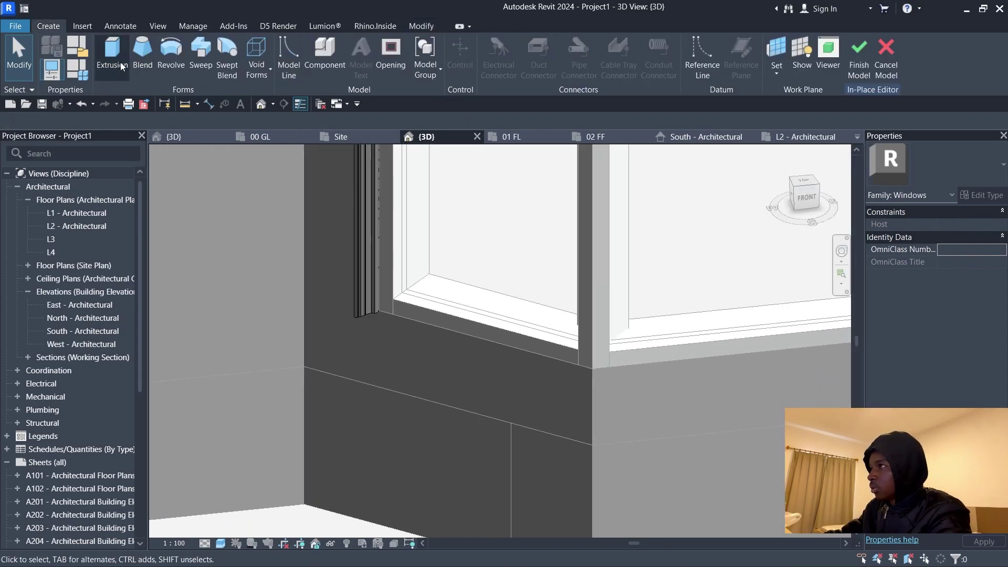
pyautogui.click(201, 53)
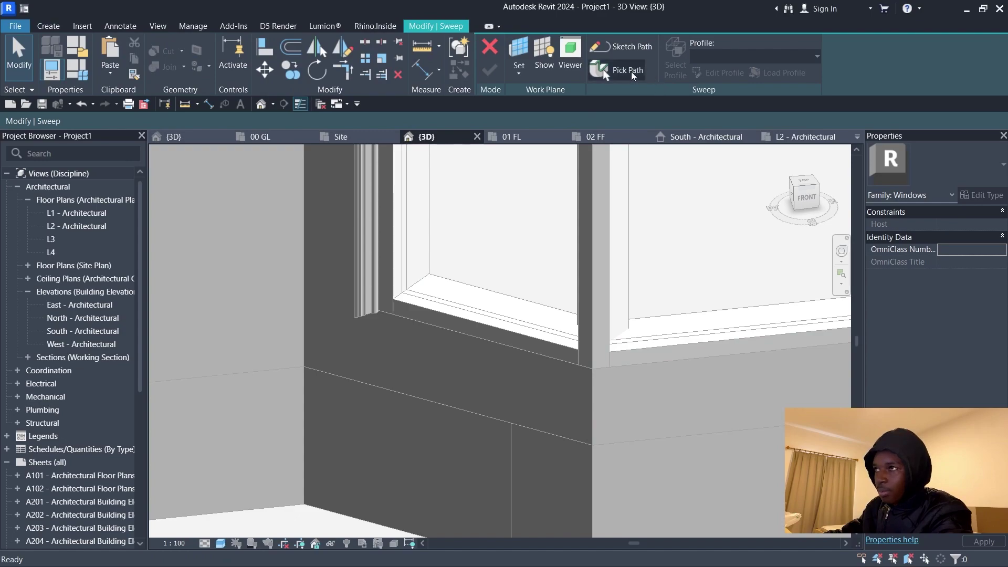
pyautogui.click(609, 74)
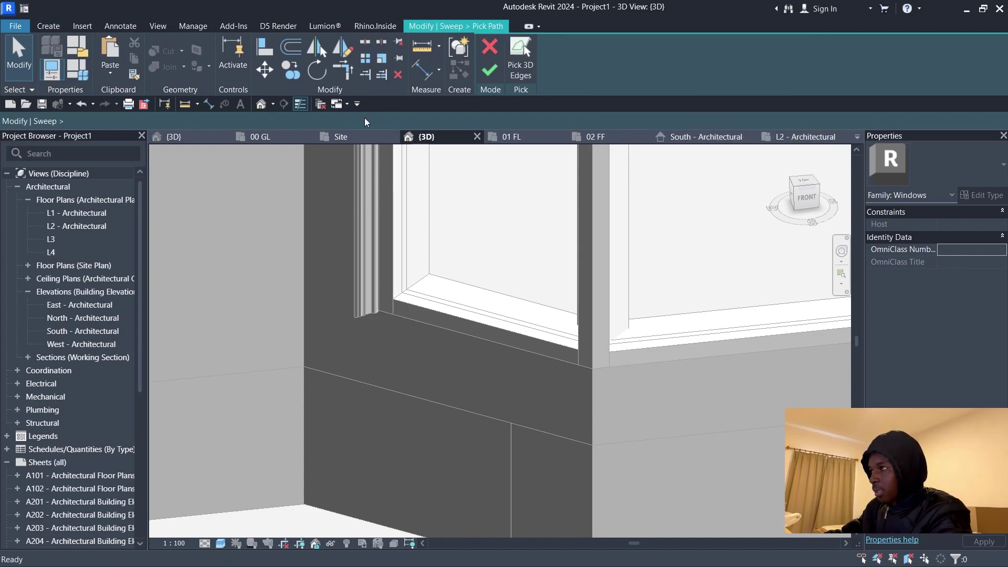
pyautogui.click(478, 341)
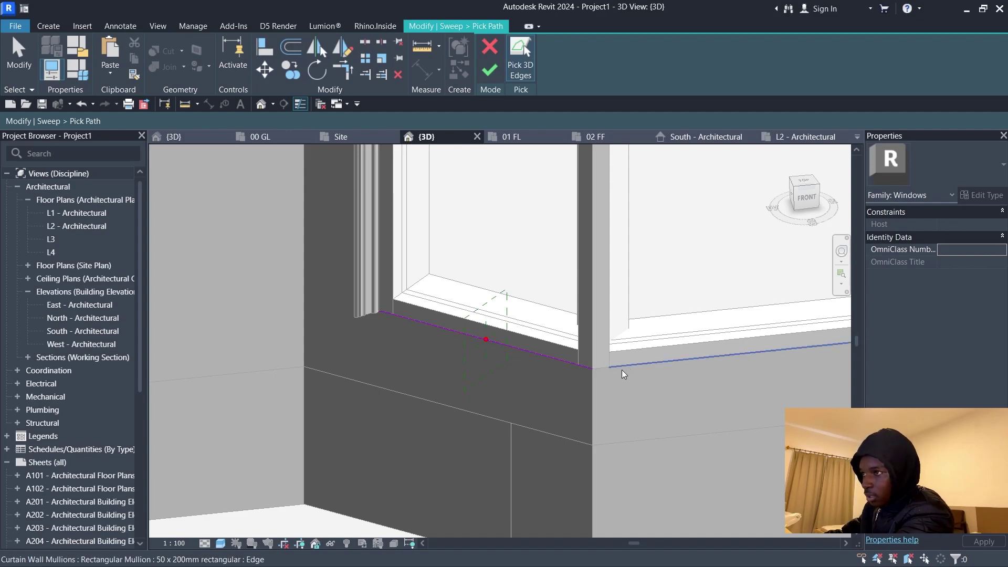
pyautogui.hotkey('ctrl', 'z')
pyautogui.press('Tab')
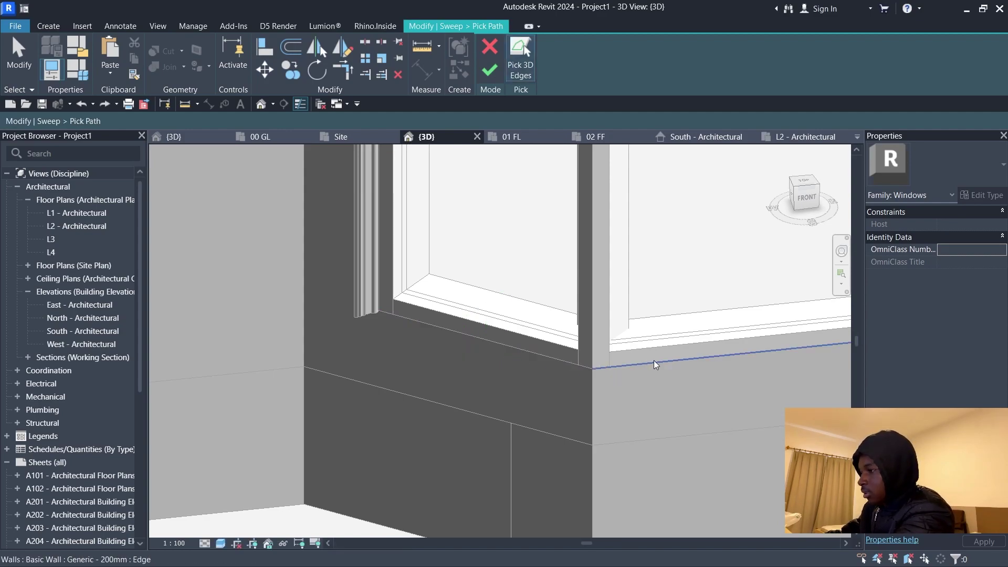
pyautogui.click(656, 362)
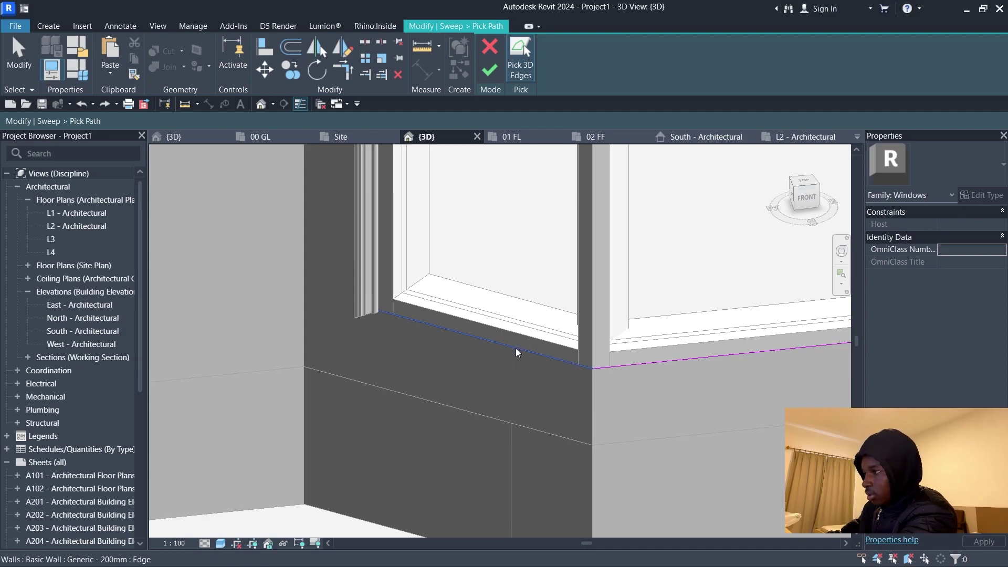
pyautogui.click(517, 353)
pyautogui.scroll(-4, 315, 409)
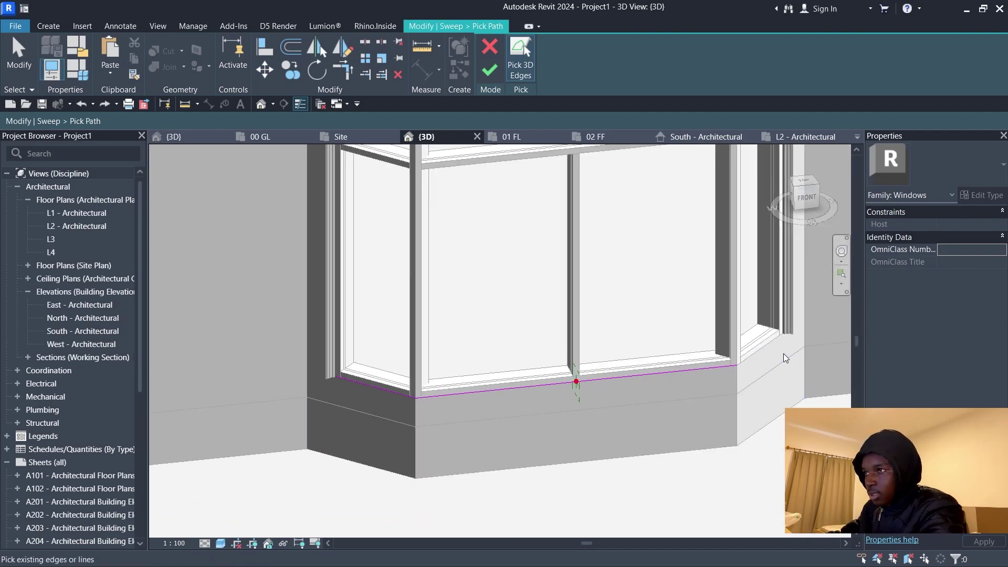
pyautogui.scroll(3, 786, 358)
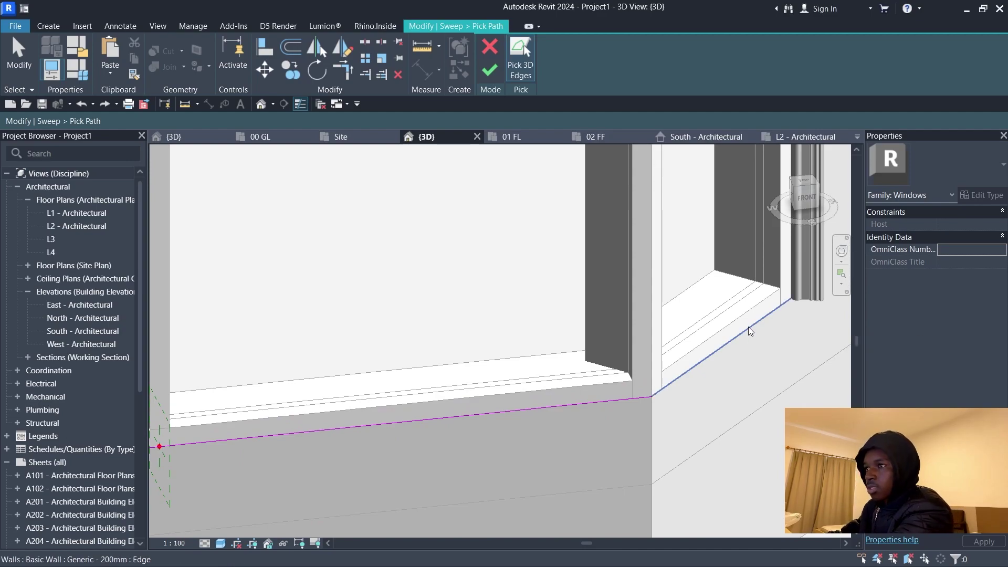
pyautogui.scroll(-4, 749, 331)
pyautogui.scroll(4, 304, 422)
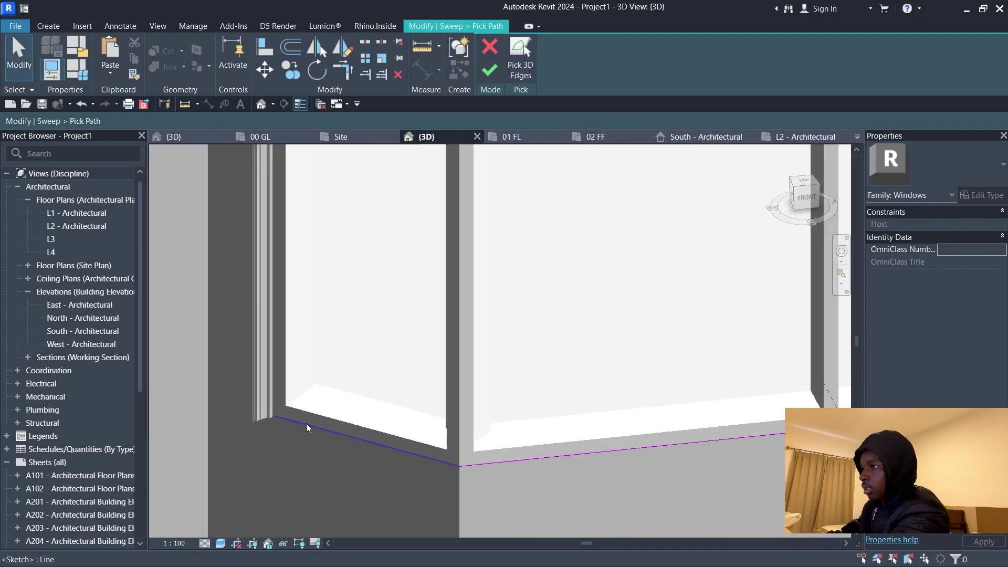
# Extend both outer ends of the sill path past the arched frame, making each side segment about 900 mm long
pyautogui.click(264, 418)
pyautogui.moveTo(272, 415); pyautogui.dragTo(232, 406)
pyautogui.scroll(-4, 232, 406)
pyautogui.scroll(5, 537, 406)
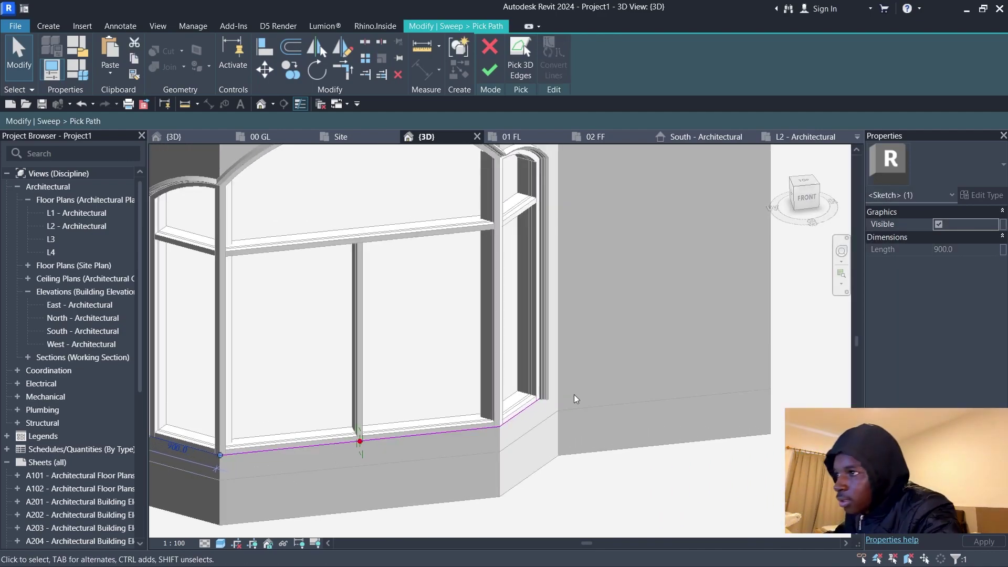
pyautogui.click(484, 412)
pyautogui.moveTo(488, 409); pyautogui.dragTo(515, 391)
pyautogui.scroll(-2, 623, 445)
# Adjust the outer end of the right side window's path segment to a length of about 800 mm
pyautogui.moveTo(623, 445)
pyautogui.keyDown('shift'); pyautogui.mouseDown(button='middle')
pyautogui.moveTo(506, 449)
pyautogui.moveTo(556, 439)
pyautogui.mouseUp(button='middle'); pyautogui.keyUp('shift')
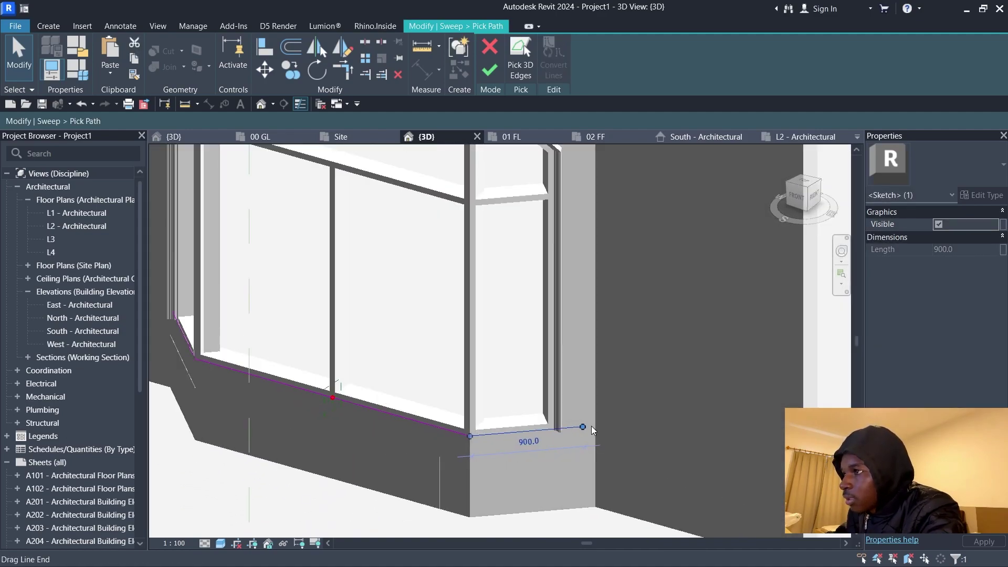
pyautogui.scroll(2, 591, 430)
pyautogui.moveTo(578, 427); pyautogui.dragTo(560, 430)
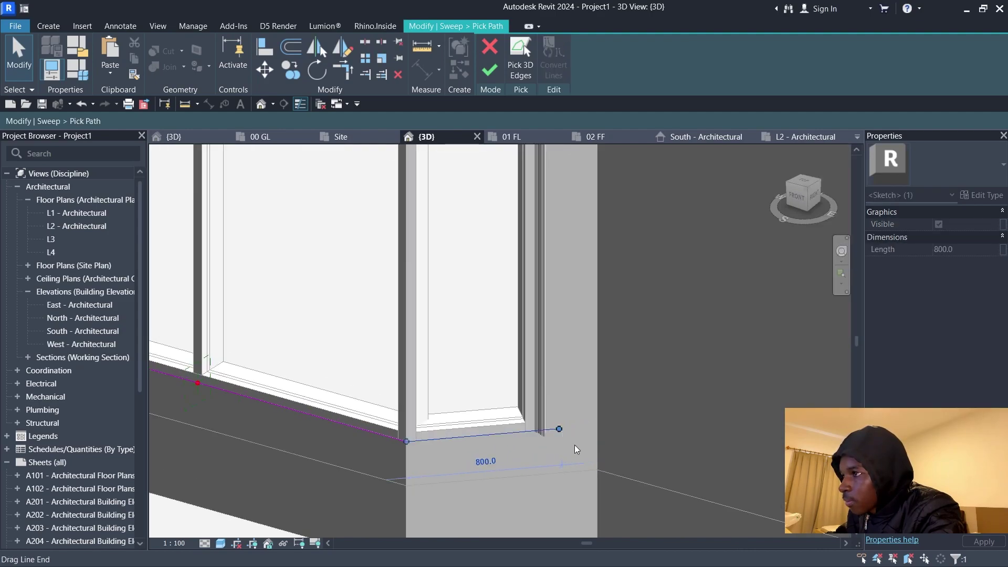
pyautogui.click(618, 454)
# Shorten the outer end of the left side window's path segment to about 820 mm, just past the arched frame
pyautogui.scroll(-3, 620, 455)
pyautogui.keyDown('shift'); pyautogui.moveTo(467, 459); pyautogui.dragTo(619, 468, button='middle'); pyautogui.keyUp('shift')
pyautogui.click(357, 505)
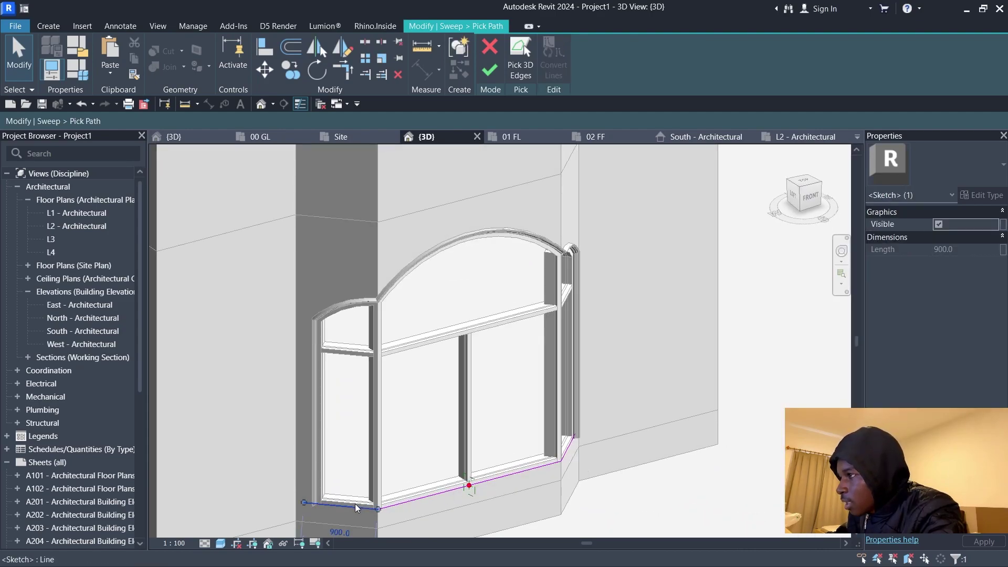
pyautogui.scroll(3, 321, 504)
pyautogui.moveTo(287, 502); pyautogui.dragTo(299, 502)
pyautogui.moveTo(311, 492); pyautogui.dragTo(326, 434, button='middle')
pyautogui.moveTo(310, 443); pyautogui.dragTo(312, 441)
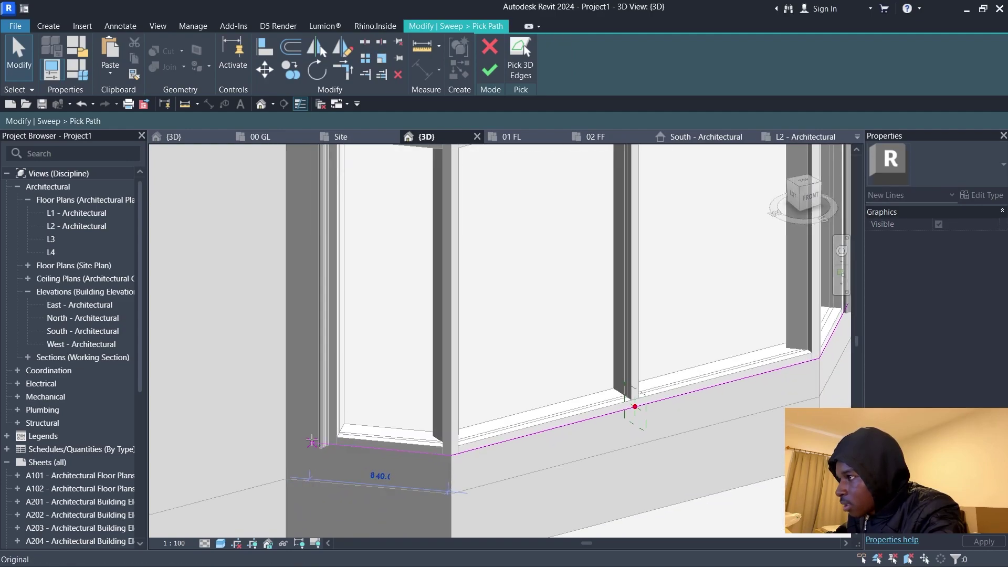
pyautogui.scroll(2, 312, 440)
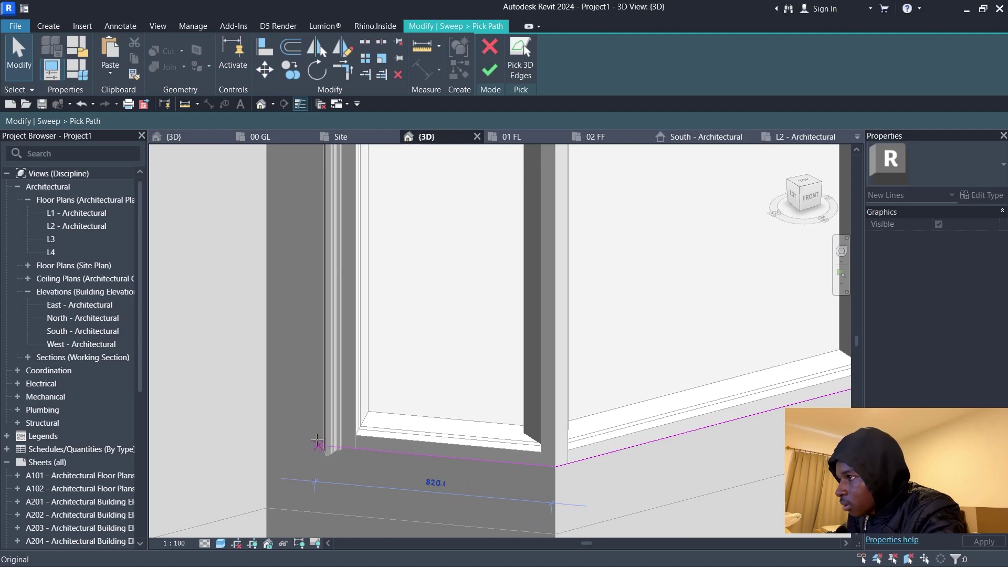
pyautogui.moveTo(298, 440); pyautogui.dragTo(297, 442)
# Check both outer ends of the sill path against the arched frame and finish the path
pyautogui.keyDown('shift'); pyautogui.moveTo(409, 462); pyautogui.dragTo(453, 464, button='middle'); pyautogui.keyUp('shift')
pyautogui.click(445, 425)
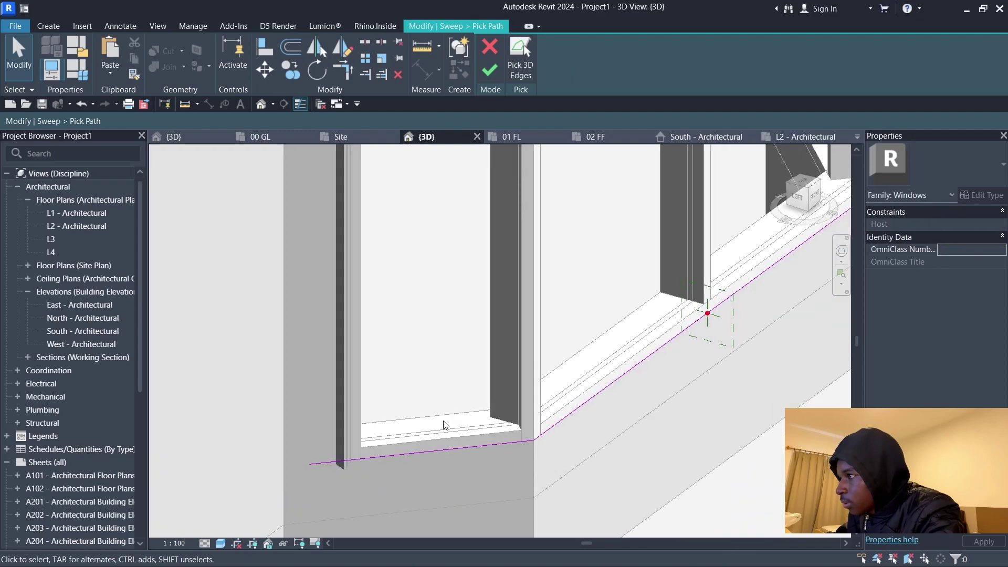
pyautogui.scroll(-4, 445, 425)
pyautogui.keyDown('shift'); pyautogui.moveTo(517, 425); pyautogui.dragTo(393, 452, button='middle'); pyautogui.keyUp('shift')
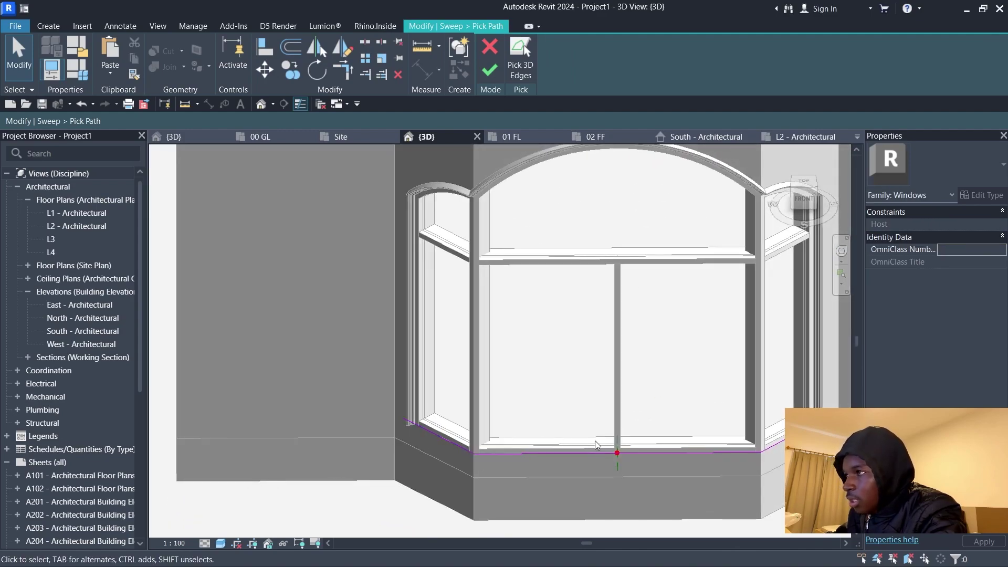
pyautogui.keyDown('shift'); pyautogui.moveTo(614, 449); pyautogui.dragTo(540, 450, button='middle'); pyautogui.keyUp('shift')
pyautogui.moveTo(597, 426); pyautogui.dragTo(511, 340, button='middle')
pyautogui.scroll(3, 706, 456)
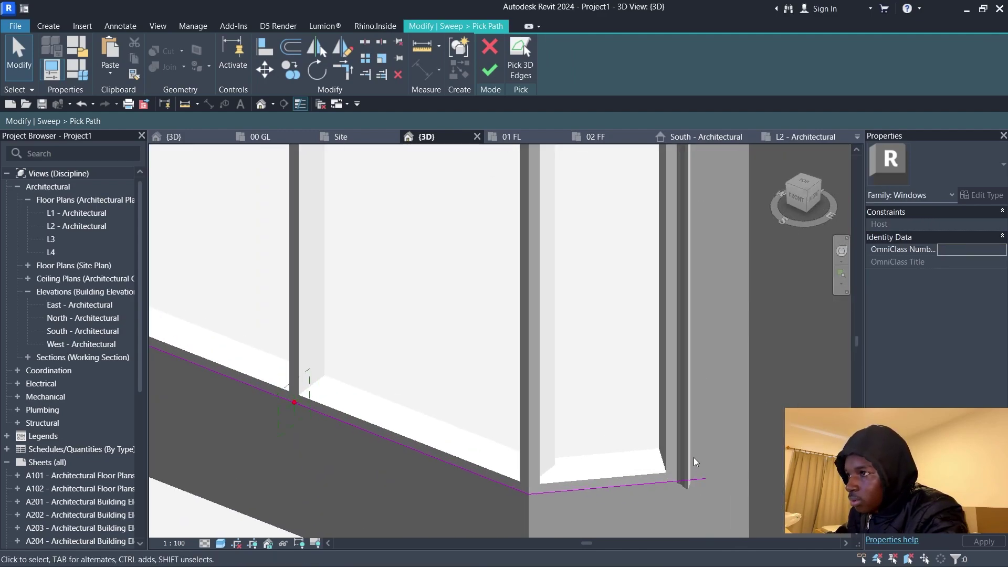
pyautogui.scroll(-4, 731, 453)
pyautogui.keyDown('shift'); pyautogui.moveTo(588, 453); pyautogui.dragTo(730, 456, button='middle'); pyautogui.keyUp('shift')
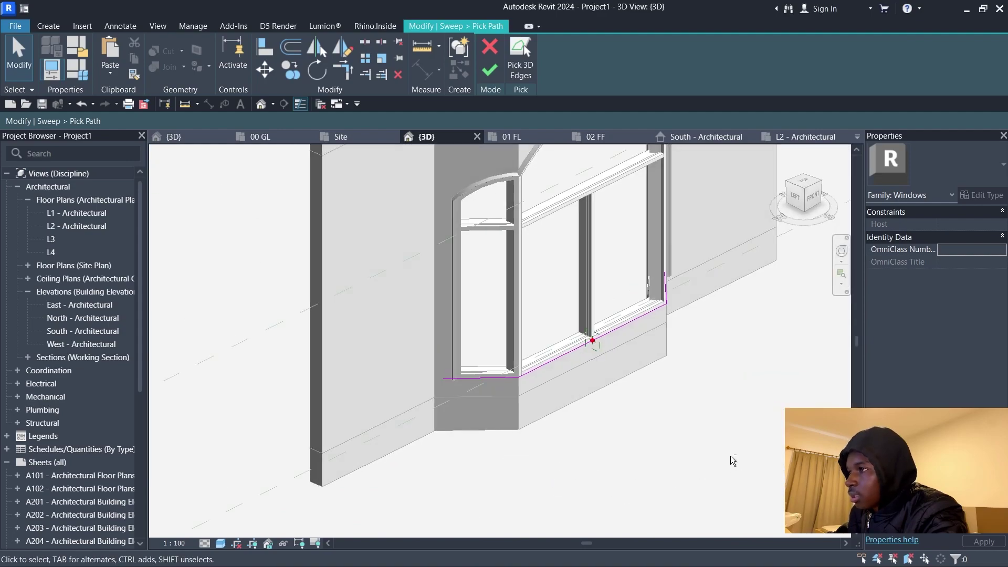
pyautogui.click(489, 74)
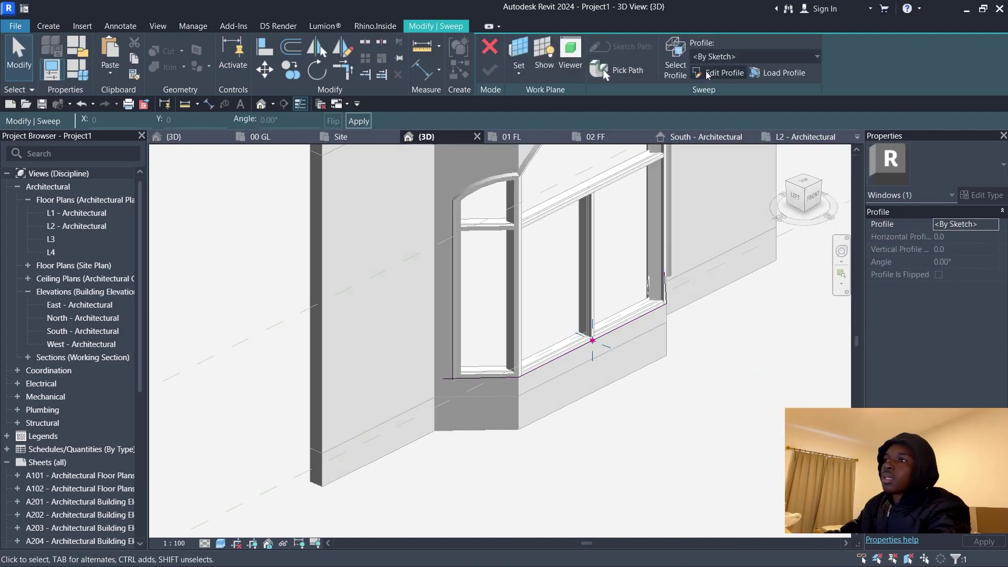
# Sketch a closed, stepped sill profile from the path point outward and down, with a 45° slope and a narrower lower lip
pyautogui.click(706, 73)
pyautogui.click(804, 208)
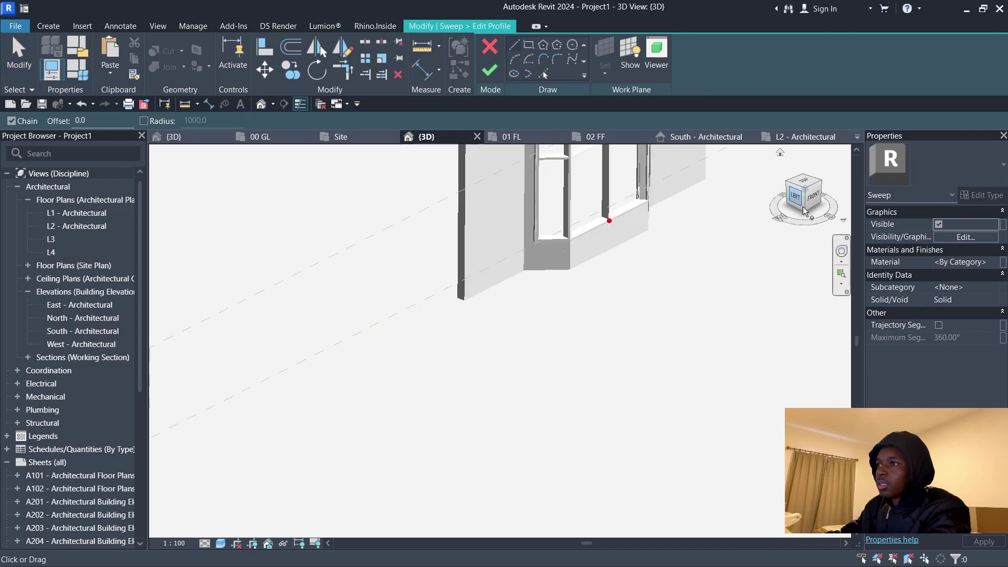
pyautogui.scroll(8, 479, 517)
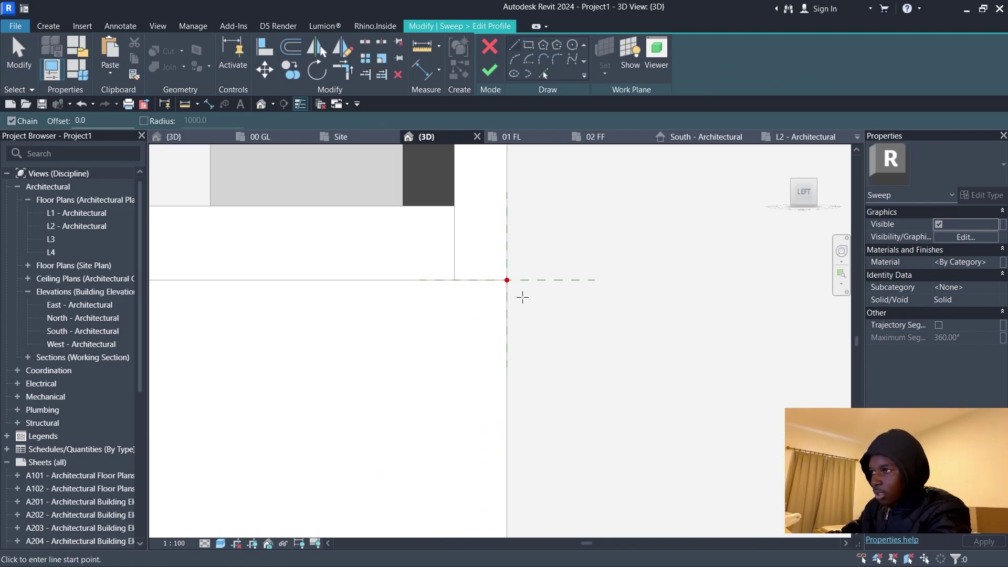
pyautogui.click(507, 280)
pyautogui.click(597, 280)
pyautogui.click(596, 309)
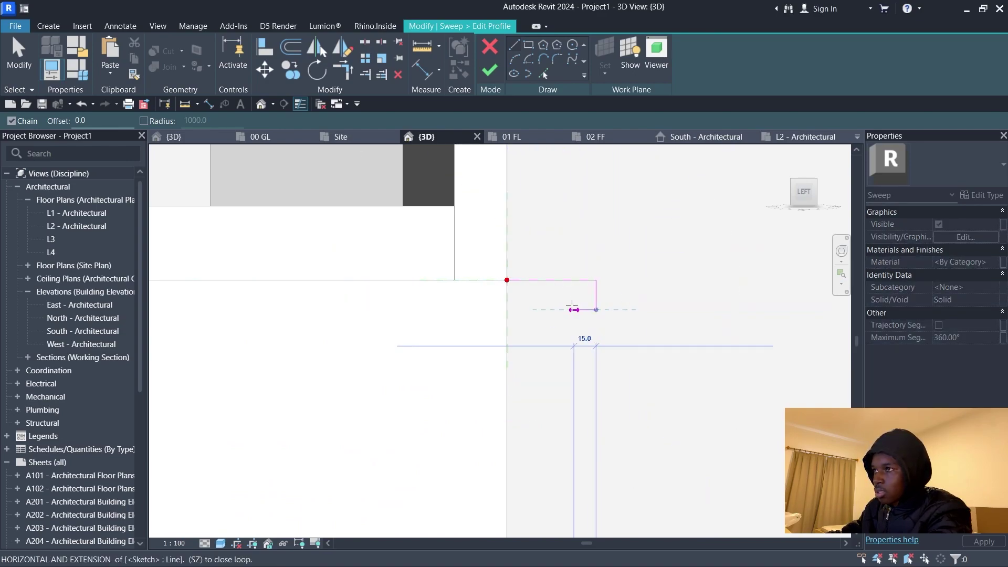
pyautogui.click(566, 310)
pyautogui.click(566, 339)
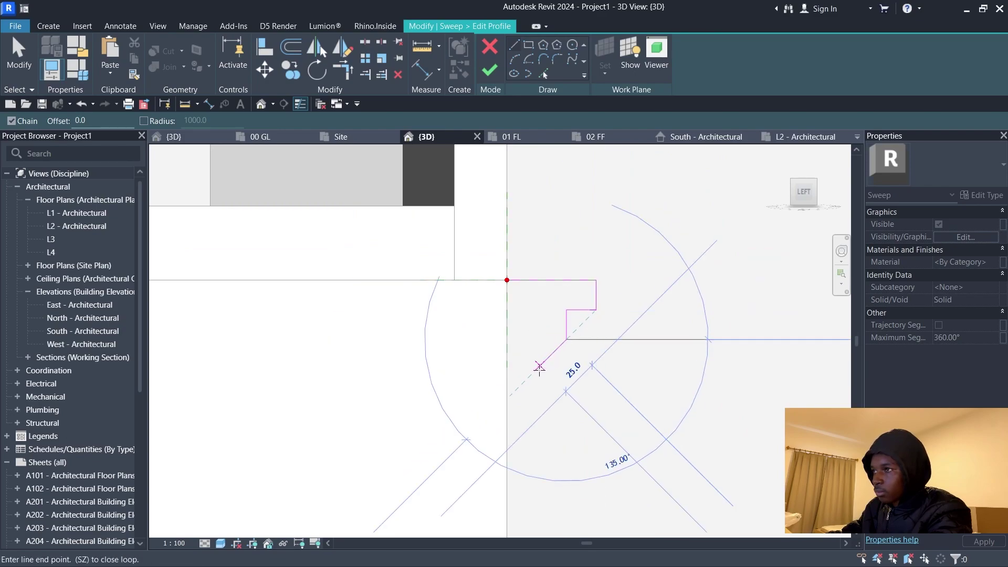
pyautogui.click(535, 371)
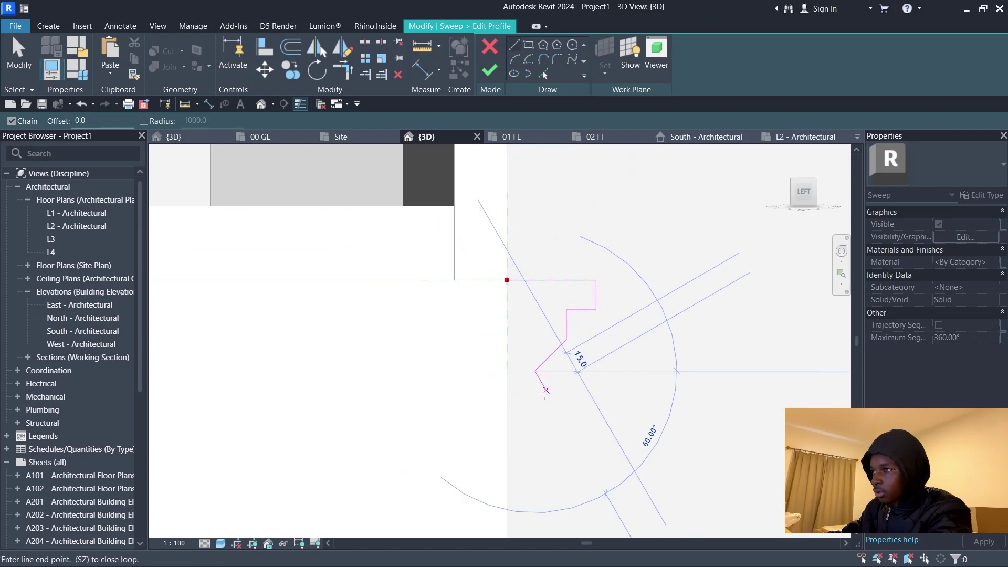
pyautogui.click(535, 401)
pyautogui.click(507, 401)
pyautogui.click(507, 280)
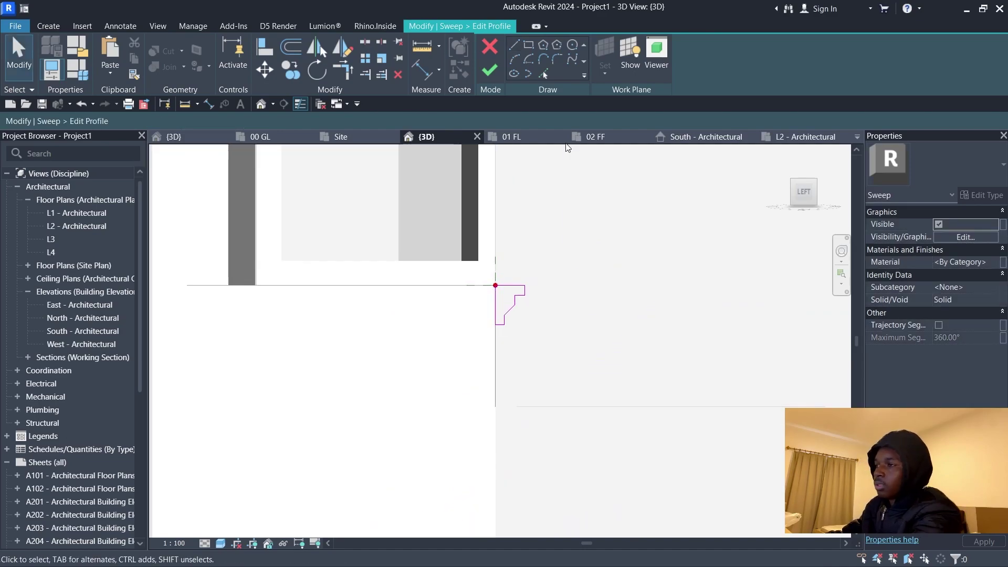
# Finish the profile and the sill sweep, and complete the in-place model
pyautogui.scroll(-3, 507, 280)
pyautogui.press('Escape')
pyautogui.click(490, 69)
pyautogui.click(489, 70)
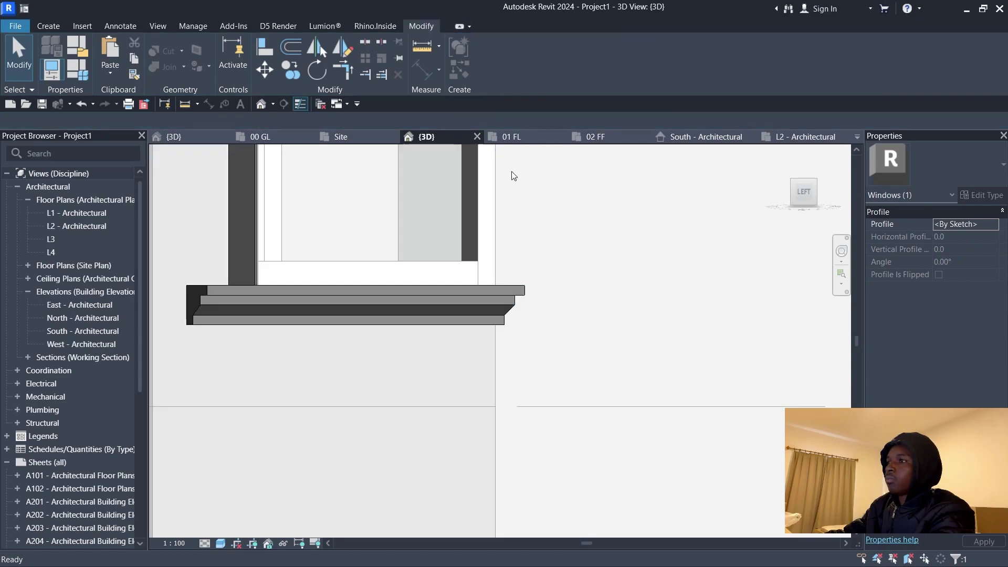
pyautogui.scroll(-3, 598, 399)
pyautogui.keyDown('shift'); pyautogui.moveTo(607, 405); pyautogui.dragTo(456, 440, button='middle'); pyautogui.keyUp('shift')
pyautogui.scroll(-4, 546, 437)
pyautogui.click(549, 437)
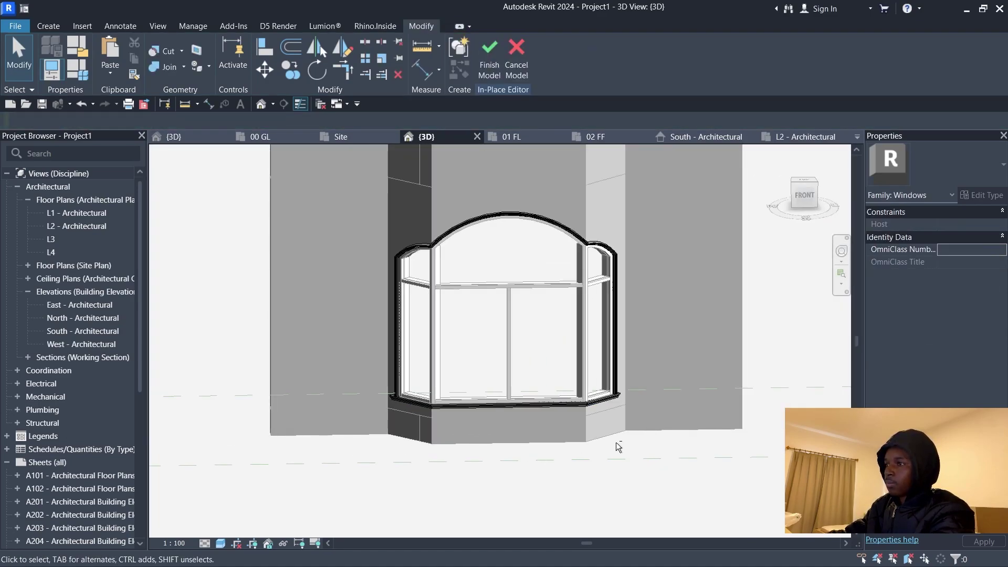
pyautogui.keyDown('shift'); pyautogui.moveTo(613, 444); pyautogui.dragTo(531, 452, button='middle'); pyautogui.keyUp('shift')
pyautogui.scroll(4, 588, 430)
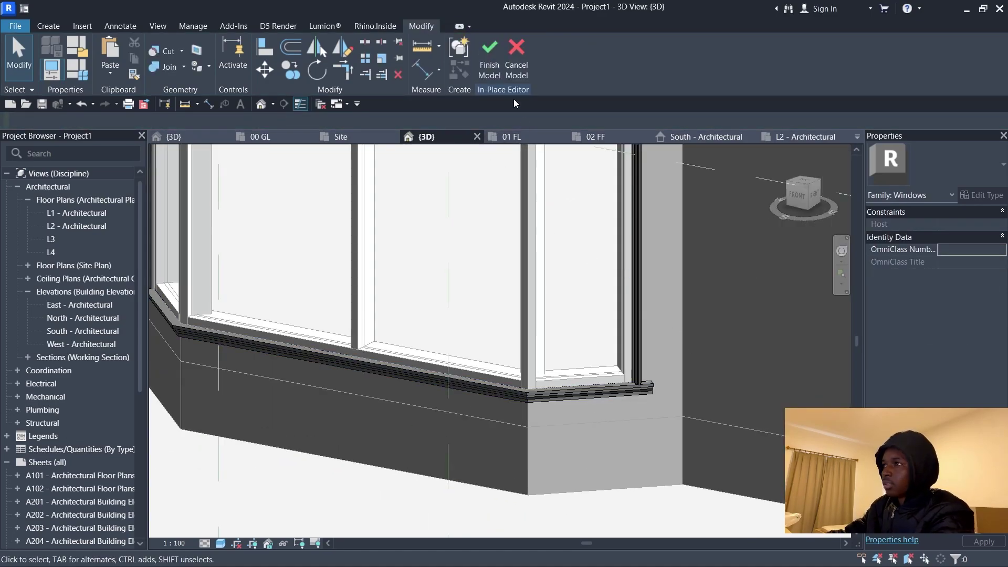
pyautogui.click(490, 59)
pyautogui.scroll(-6, 622, 401)
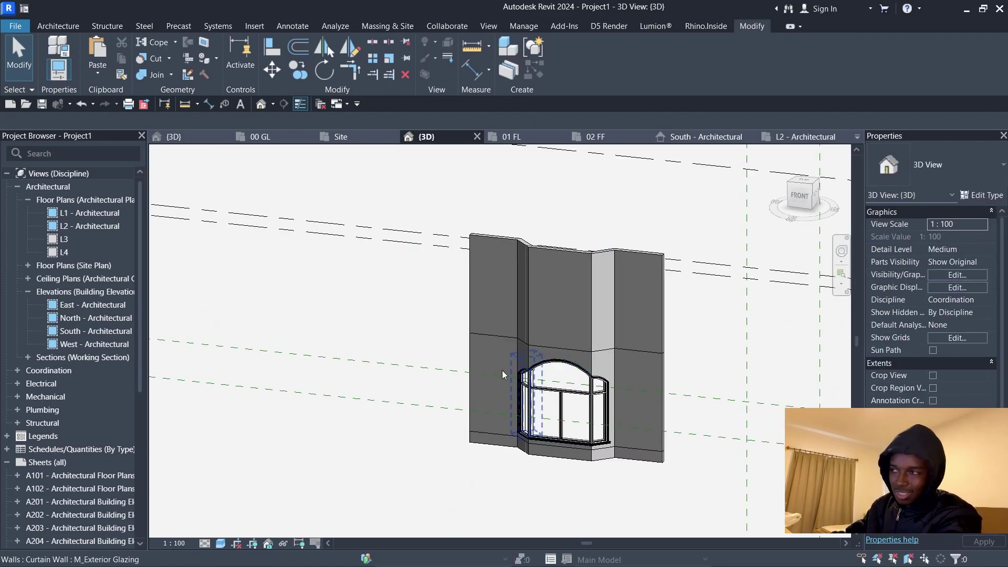
# Select the whole bay window assembly with its moulding and sill, leaving the surrounding walls out of the selection
pyautogui.moveTo(439, 302); pyautogui.dragTo(666, 507)
pyautogui.scroll(3, 621, 355)
pyautogui.keyDown('shift'); pyautogui.click(600, 346); pyautogui.keyUp('shift')
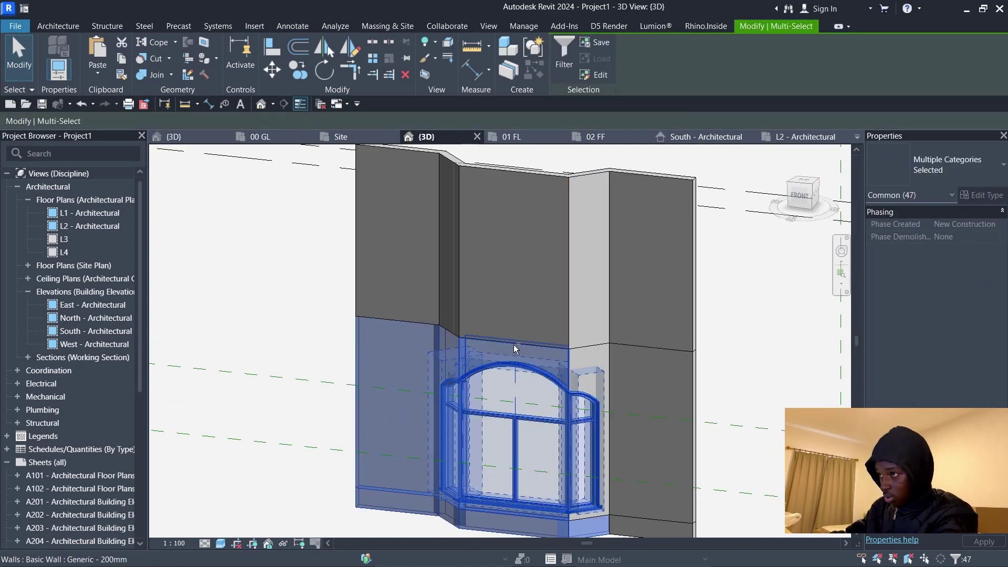
pyautogui.keyDown('shift'); pyautogui.click(419, 328); pyautogui.keyUp('shift')
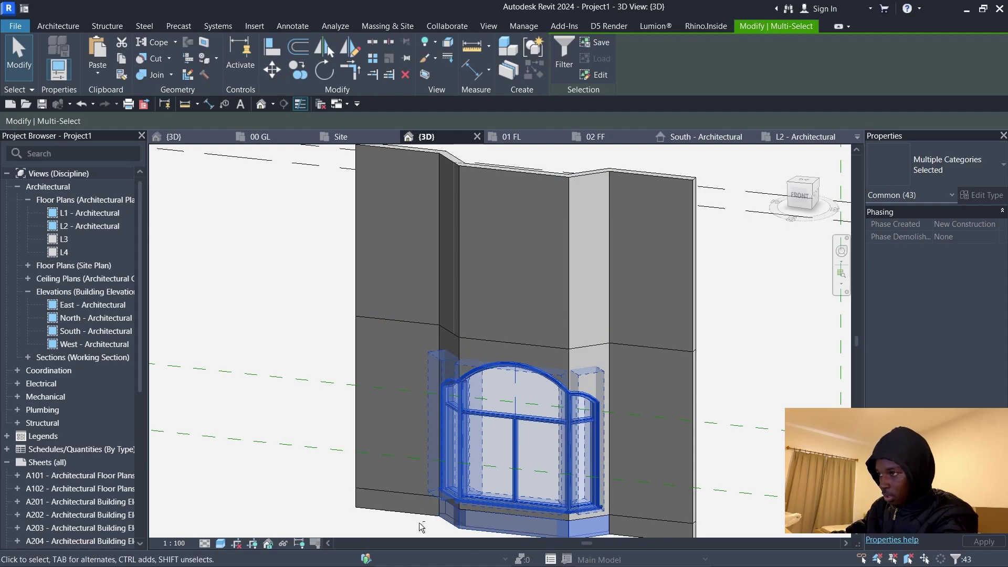
pyautogui.keyDown('shift'); pyautogui.click(465, 533); pyautogui.keyUp('shift')
pyautogui.moveTo(586, 536); pyautogui.dragTo(530, 465, button='middle')
pyautogui.keyDown('shift'); pyautogui.click(530, 466); pyautogui.keyUp('shift')
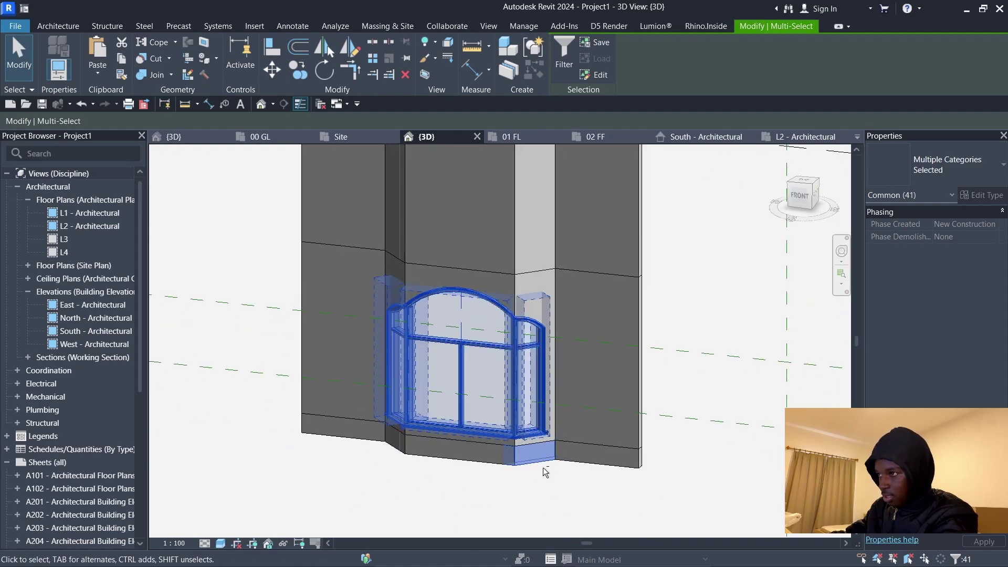
pyautogui.keyDown('shift'); pyautogui.click(529, 462); pyautogui.keyUp('shift')
pyautogui.scroll(-3, 598, 441)
pyautogui.keyDown('shift'); pyautogui.moveTo(597, 441); pyautogui.dragTo(557, 478, button='middle'); pyautogui.keyUp('shift')
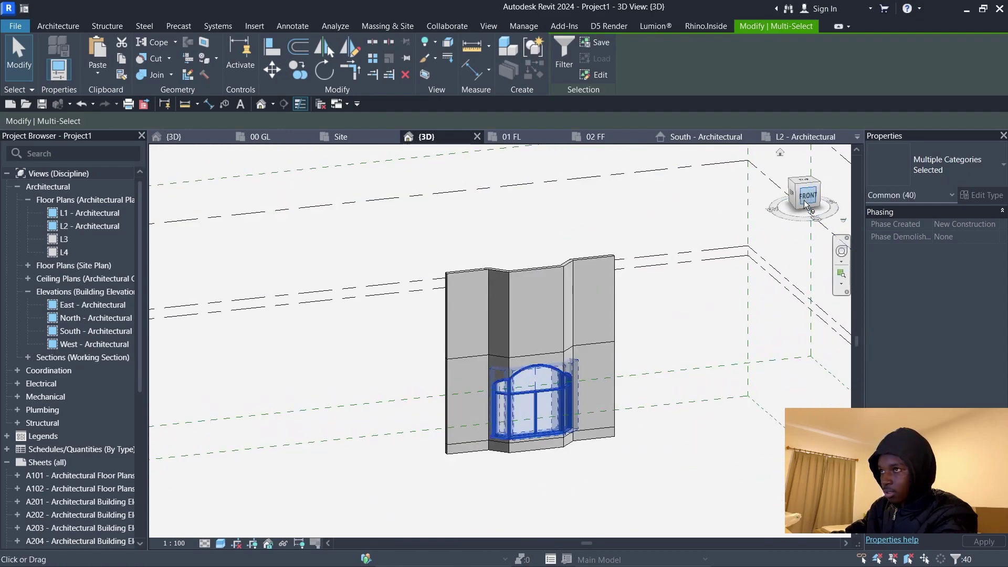
# Copy the selected bay window assembly to the upper storey by pasting it aligned to level L3
pyautogui.click(807, 203)
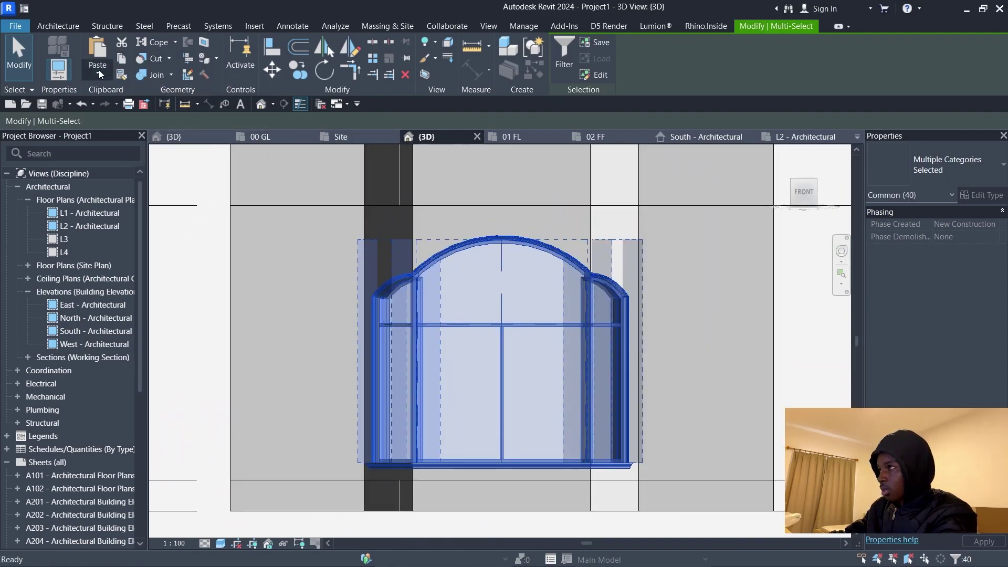
pyautogui.click(99, 73)
pyautogui.click(119, 125)
pyautogui.click(435, 215)
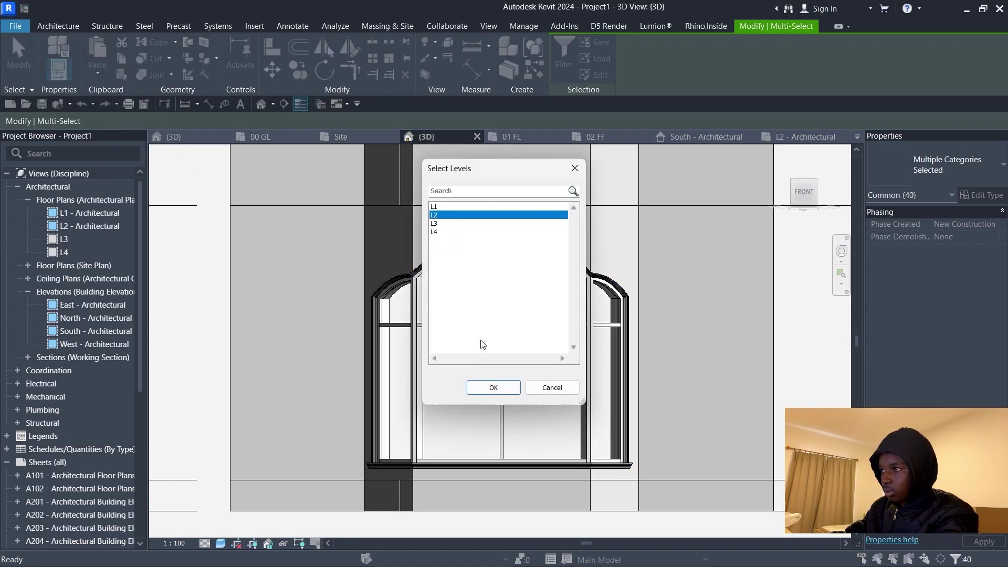
pyautogui.click(436, 224)
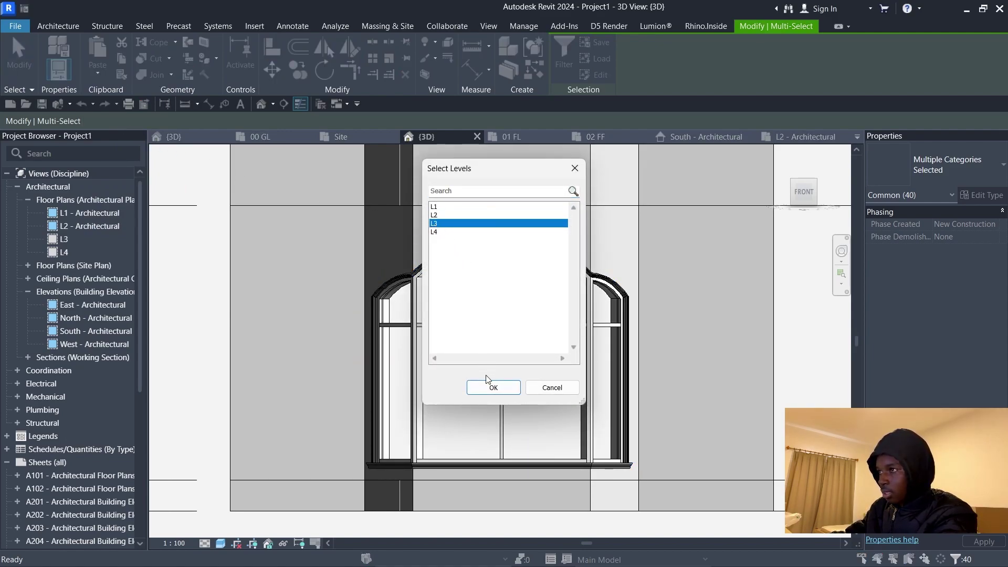
pyautogui.click(492, 386)
pyautogui.scroll(-2, 335, 363)
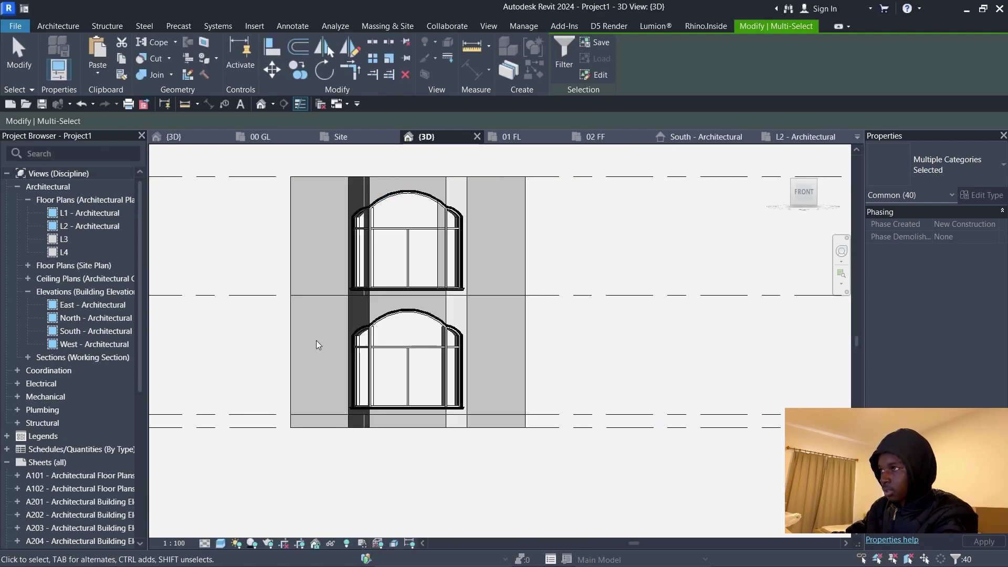
pyautogui.press('Escape')
# Examine the copied bay window on the upper storey, especially its left side opening and wall corner
pyautogui.moveTo(353, 360)
pyautogui.keyDown('shift'); pyautogui.mouseDown(button='middle')
pyautogui.moveTo(513, 315)
pyautogui.moveTo(446, 314)
pyautogui.moveTo(458, 300)
pyautogui.moveTo(407, 326)
pyautogui.moveTo(354, 377)
pyautogui.mouseUp(button='middle'); pyautogui.keyUp('shift')
pyautogui.scroll(2, 348, 244)
pyautogui.scroll(3, 485, 254)
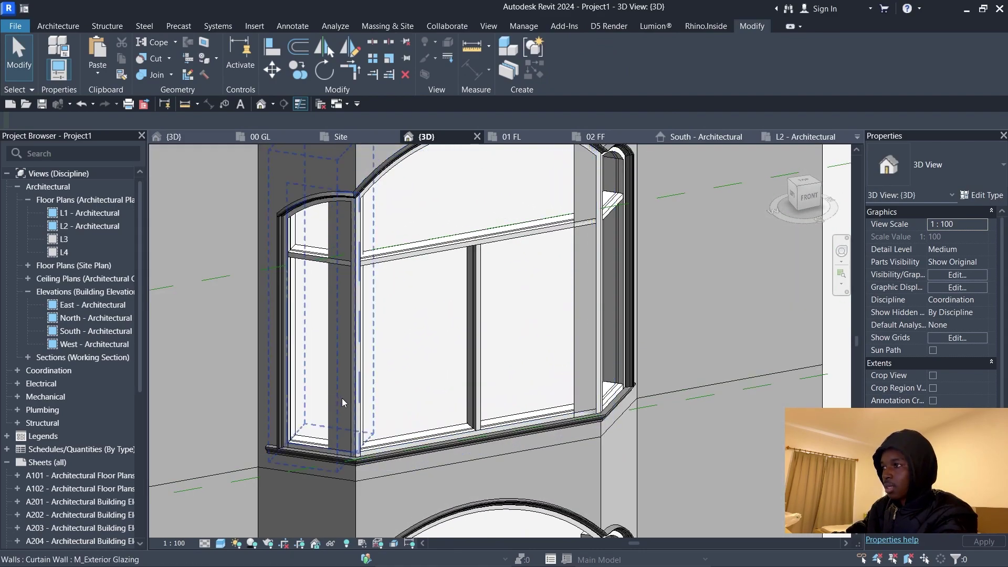
pyautogui.scroll(-2, 342, 210)
pyautogui.scroll(2, 341, 184)
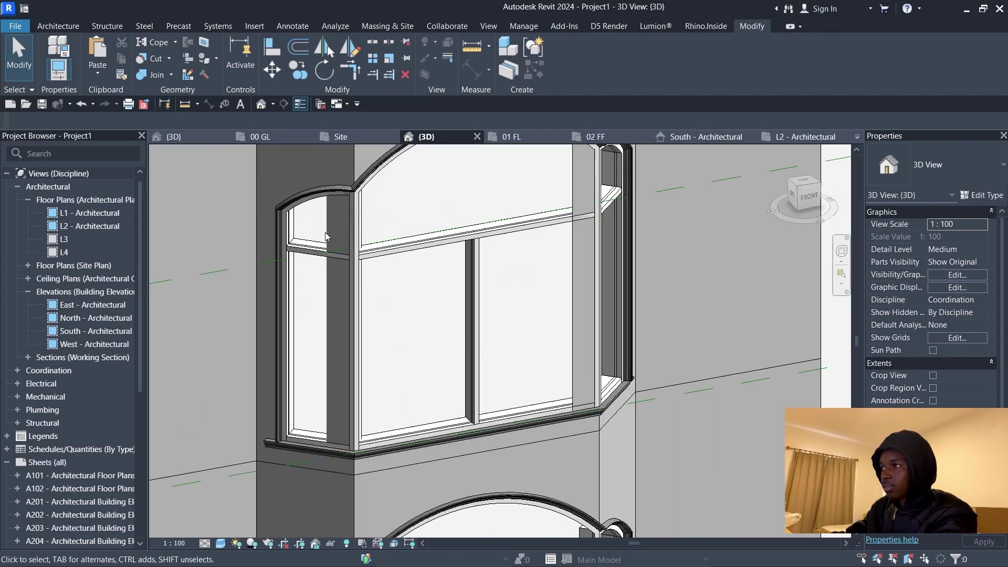
pyautogui.scroll(-3, 356, 179)
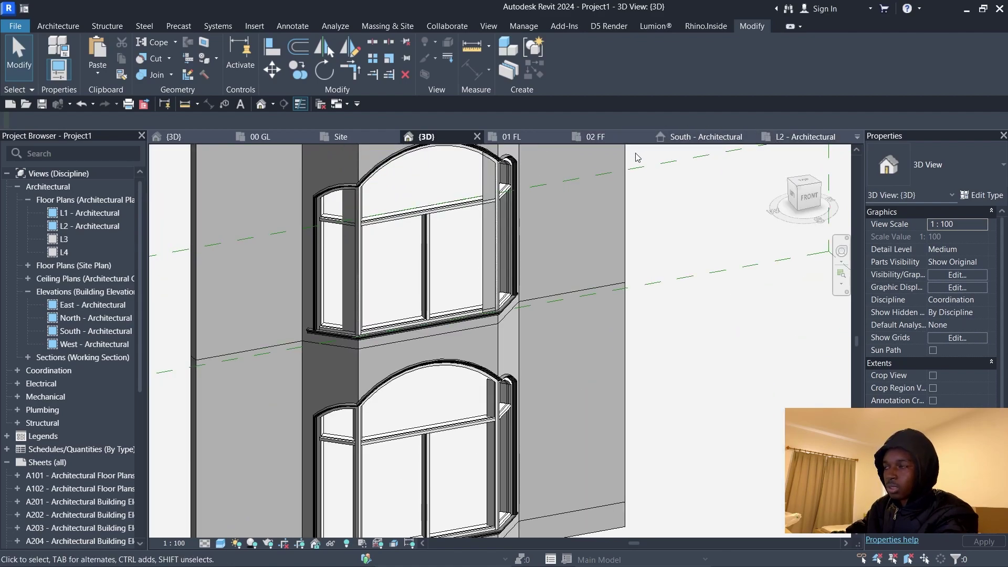
# On the L3 floor plan, set the wall join at the bay's left front corner to Miter
pyautogui.click(803, 136)
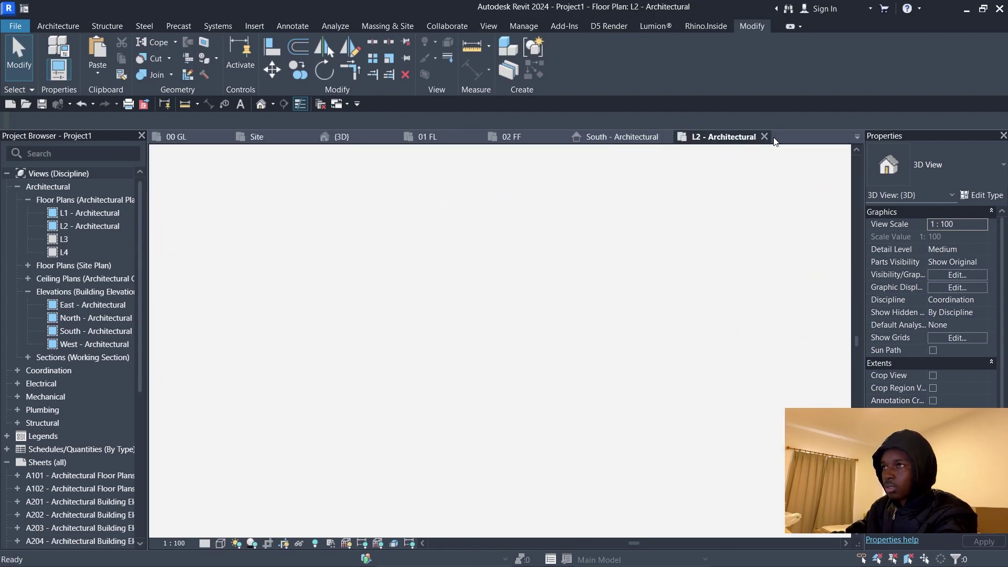
pyautogui.scroll(-2, 397, 396)
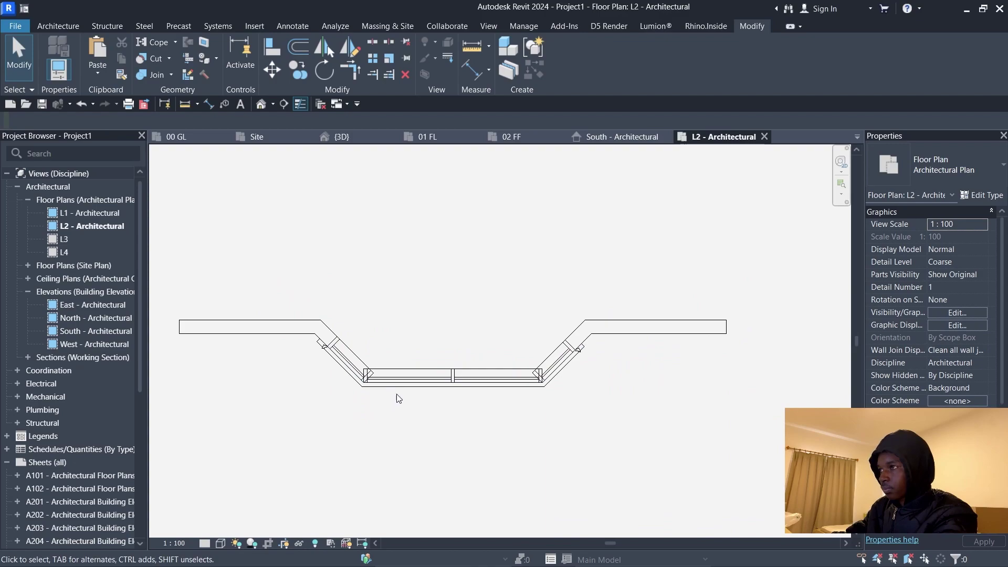
pyautogui.doubleClick(67, 240)
pyautogui.scroll(3, 362, 384)
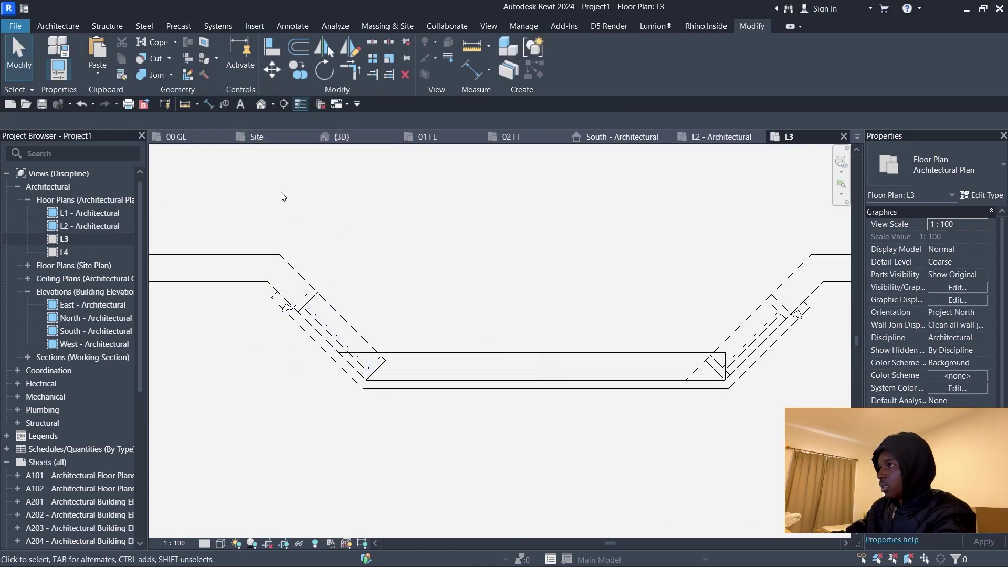
pyautogui.click(186, 76)
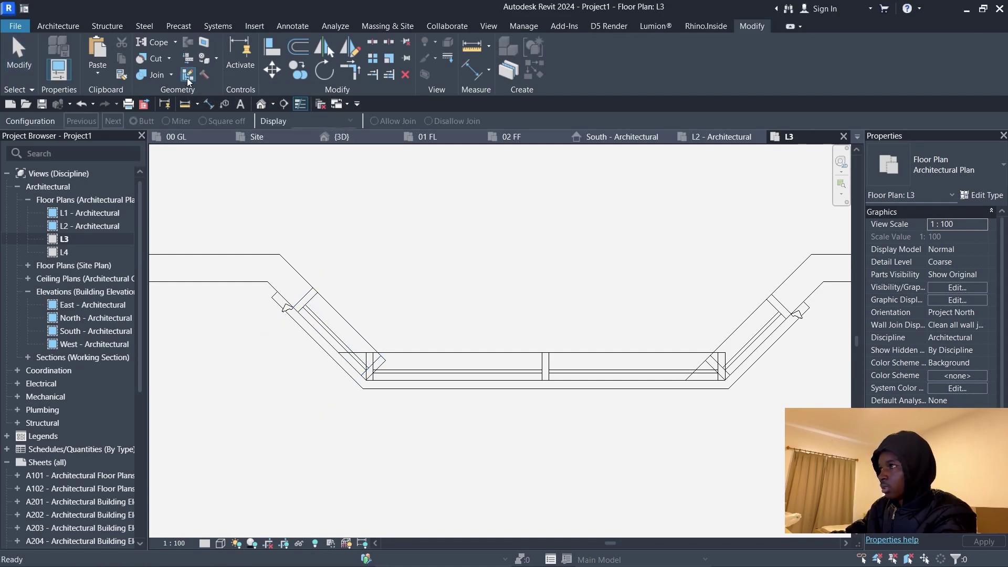
pyautogui.click(367, 379)
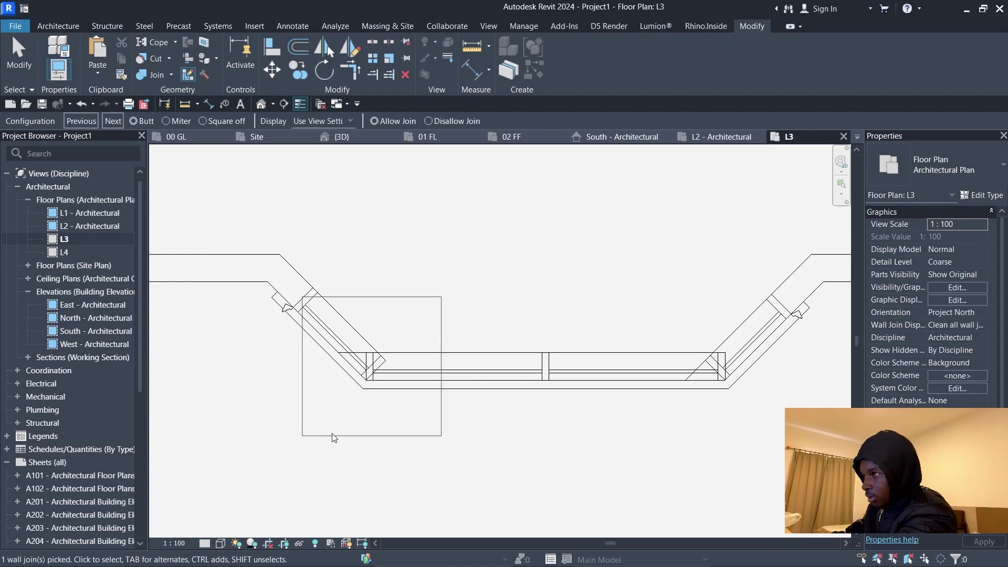
pyautogui.click(167, 121)
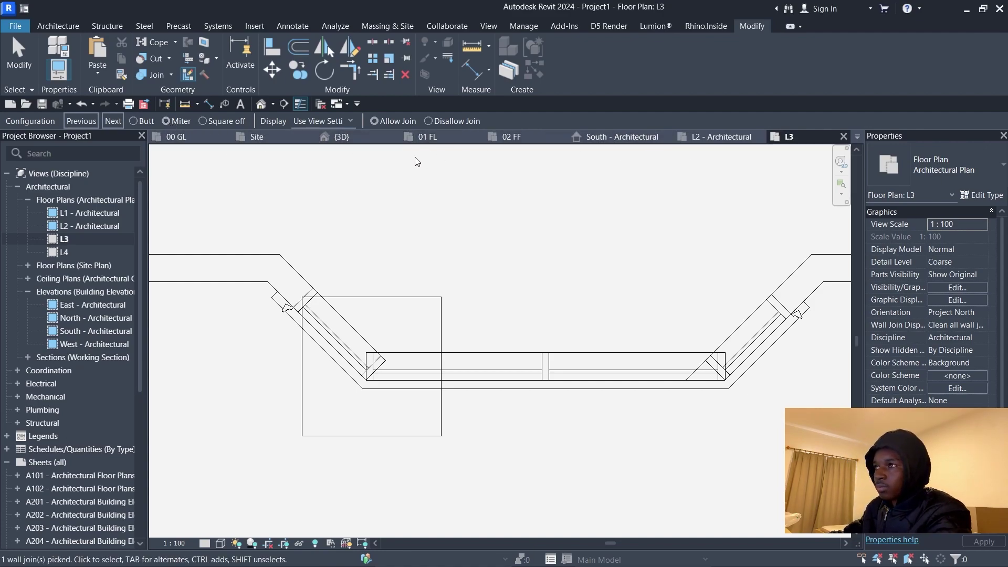
# In the 3D view, set the wall join at the upper bay's right front corner to Miter
pyautogui.click(347, 137)
pyautogui.scroll(5, 429, 339)
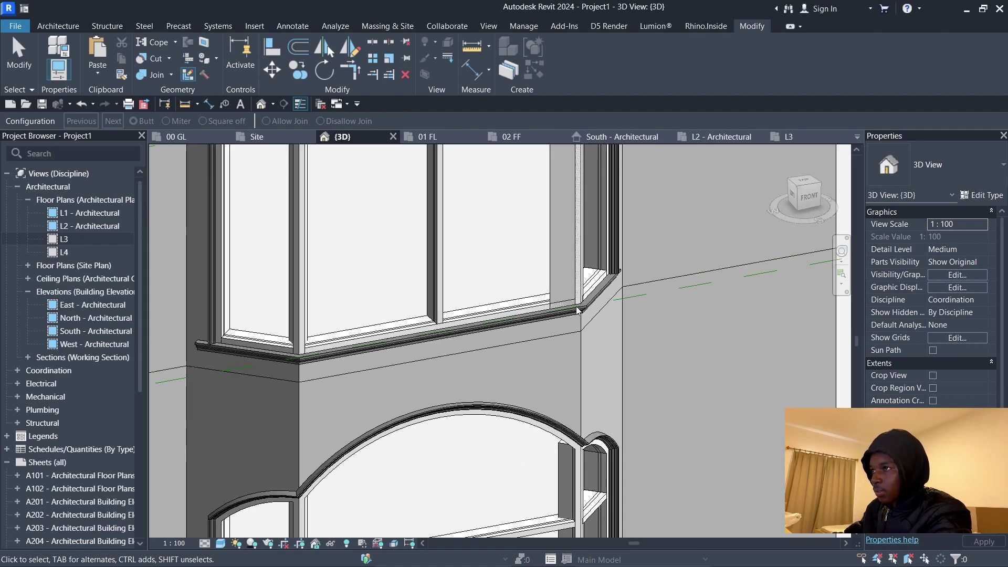
pyautogui.click(504, 332)
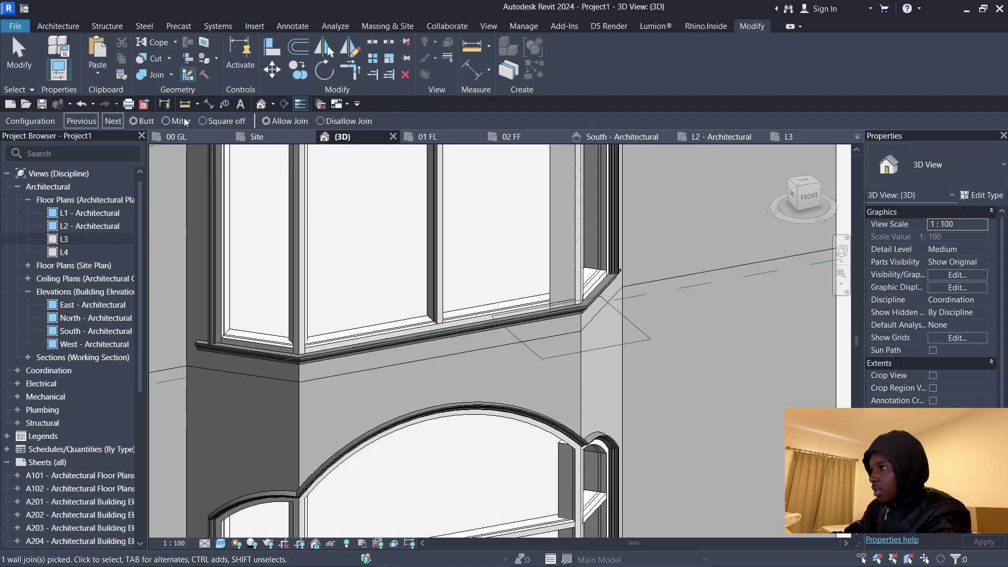
pyautogui.click(167, 121)
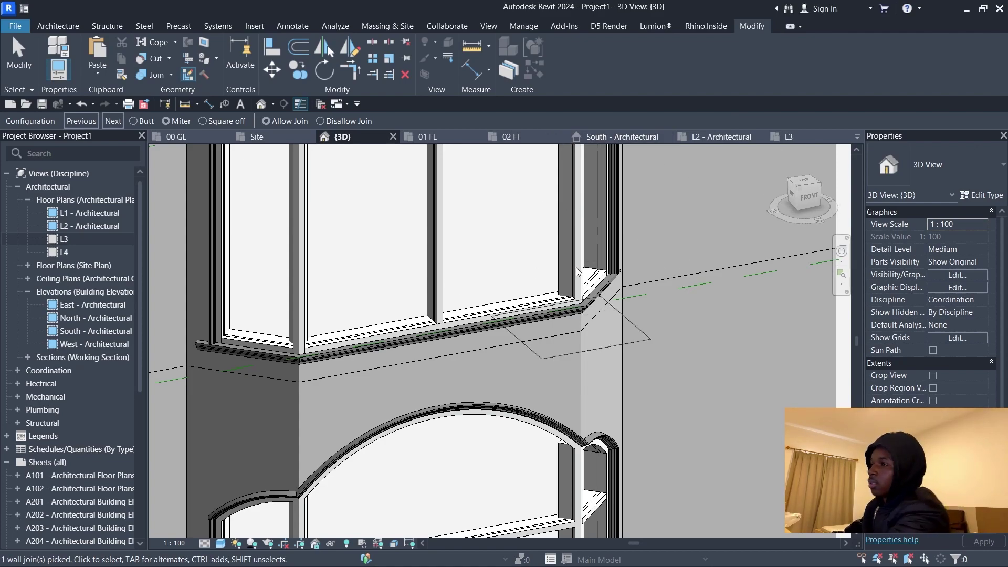
pyautogui.press('Escape')
# Check the sketched profile of the upper bay's central curtain wall where it meets the right side arch, leaving the profile unedited
pyautogui.click(552, 303)
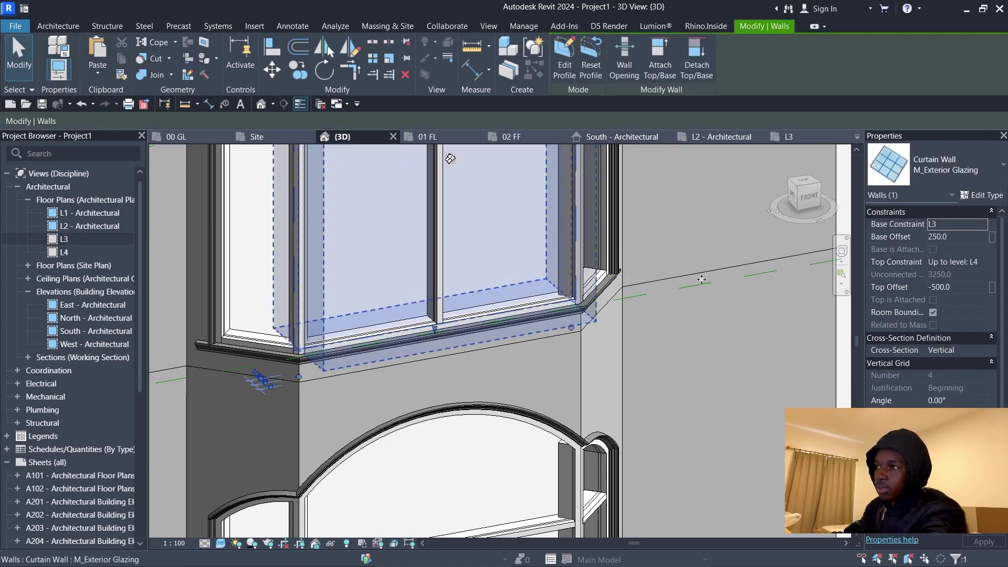
pyautogui.click(807, 199)
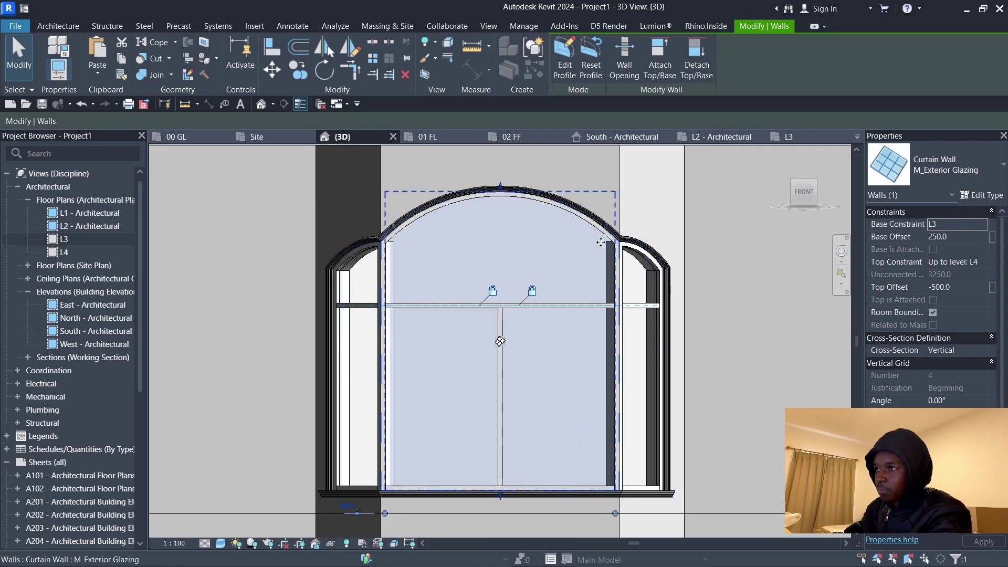
pyautogui.click(565, 58)
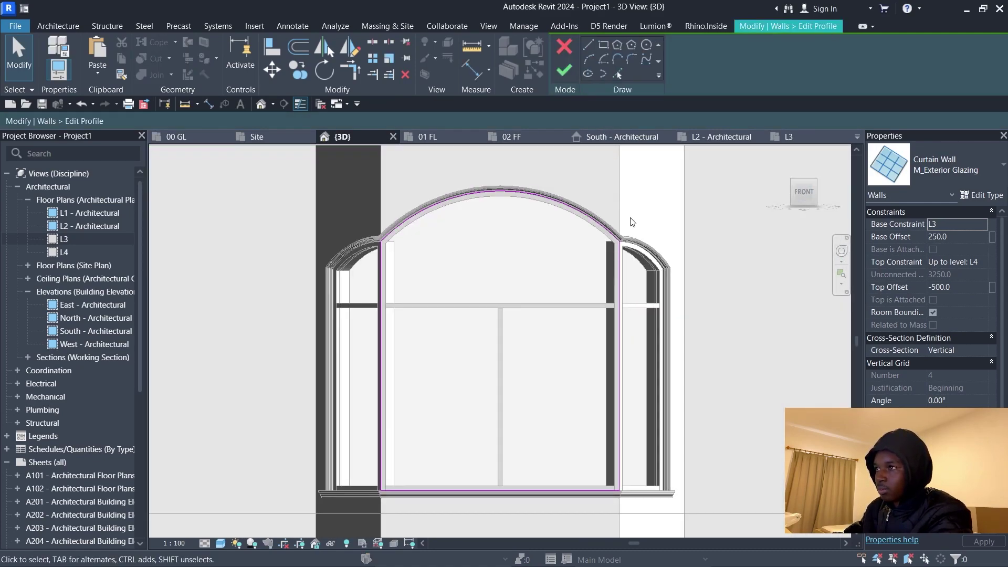
pyautogui.scroll(2, 631, 225)
pyautogui.scroll(3, 625, 252)
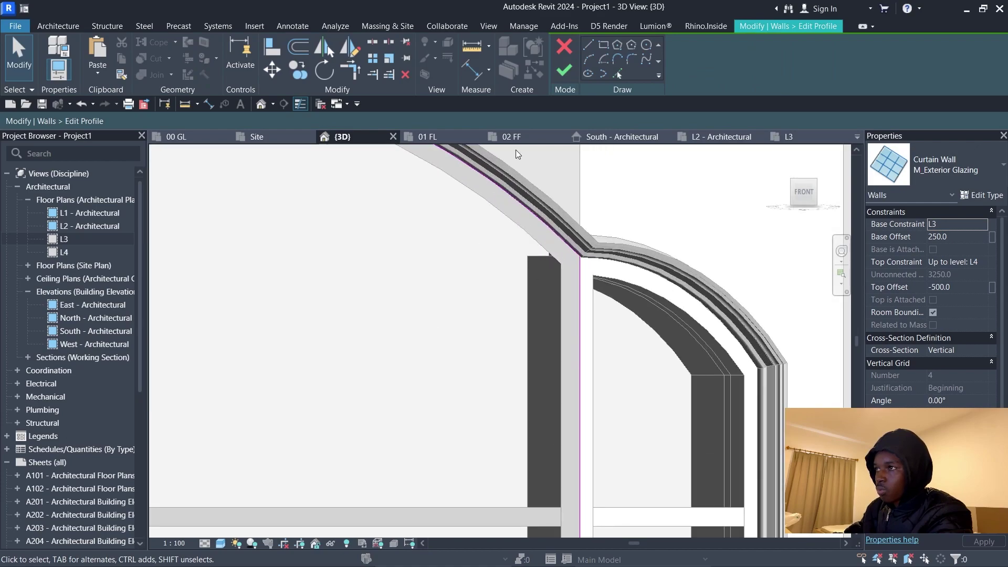
pyautogui.click(564, 70)
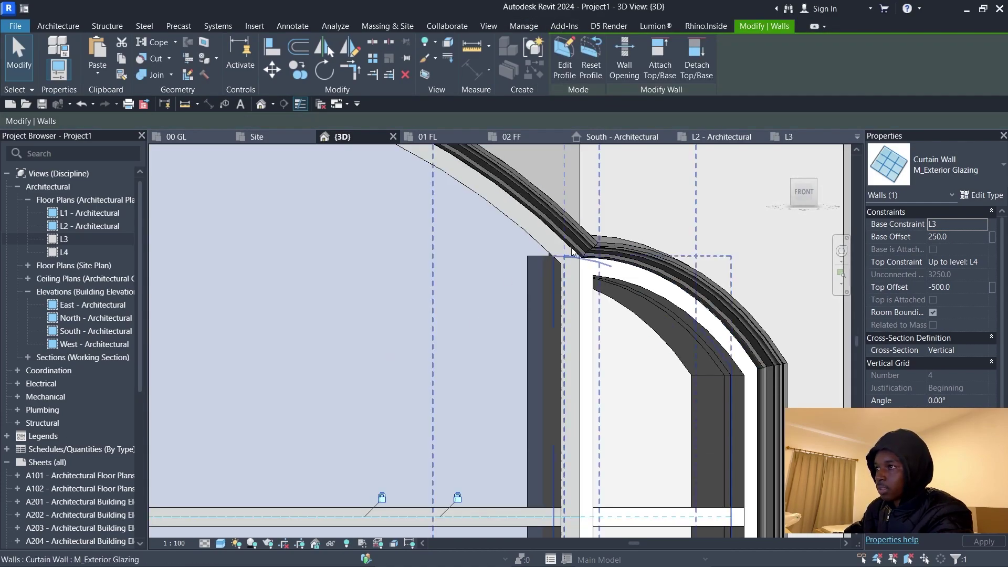
pyautogui.click(669, 199)
# Examine both stacked bay windows from several angles, checking the mouldings, sills, side openings and wall corners on each storey
pyautogui.scroll(-3, 669, 200)
pyautogui.keyDown('shift'); pyautogui.moveTo(685, 215); pyautogui.dragTo(655, 239, button='middle'); pyautogui.keyUp('shift')
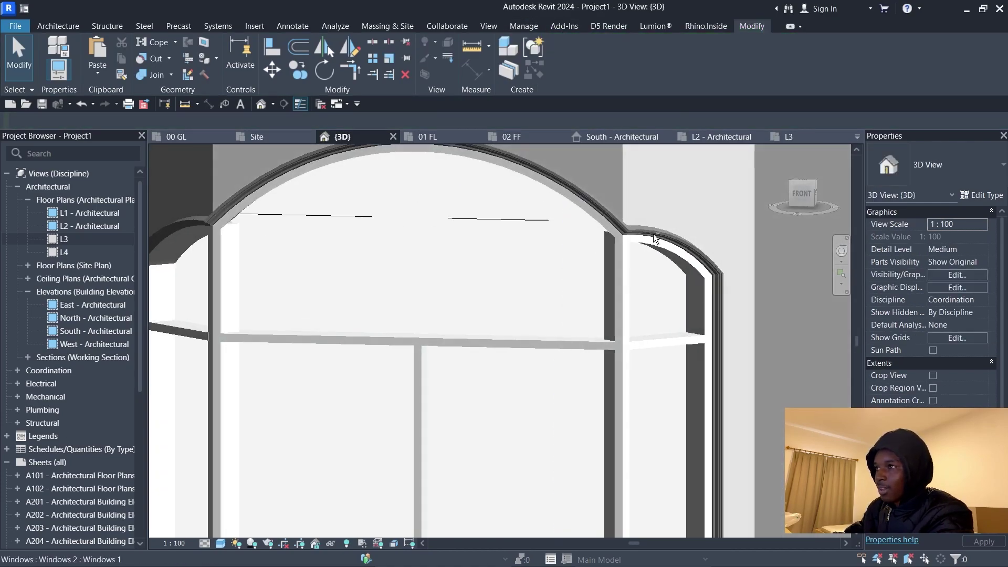
pyautogui.click(623, 191)
pyautogui.scroll(-3, 577, 181)
pyautogui.keyDown('shift'); pyautogui.moveTo(565, 194); pyautogui.dragTo(515, 313, button='middle'); pyautogui.keyUp('shift')
pyautogui.click(324, 338)
pyautogui.keyDown('shift'); pyautogui.moveTo(325, 338); pyautogui.dragTo(576, 362, button='middle'); pyautogui.keyUp('shift')
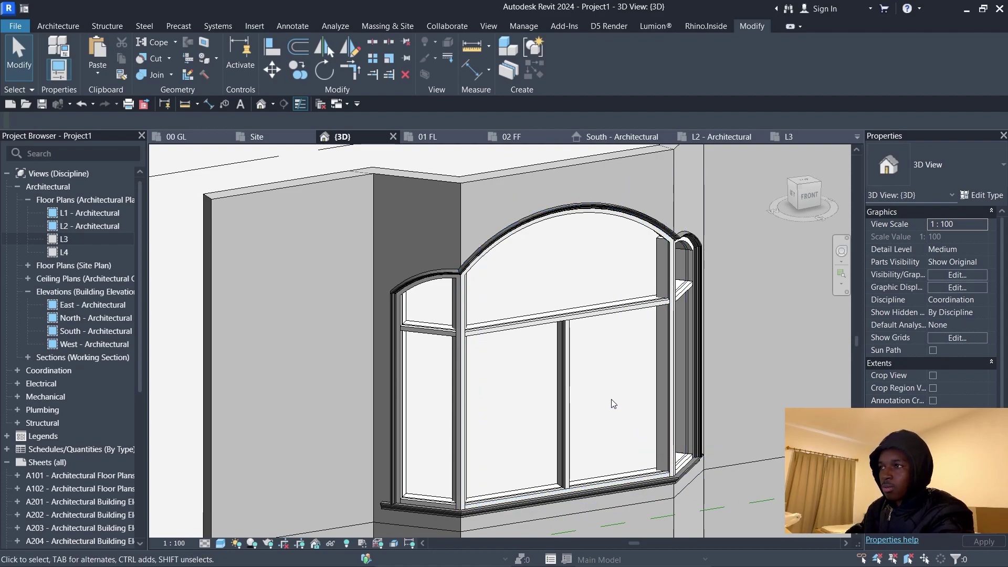
pyautogui.keyDown('shift'); pyautogui.moveTo(611, 402); pyautogui.dragTo(437, 458, button='middle'); pyautogui.keyUp('shift')
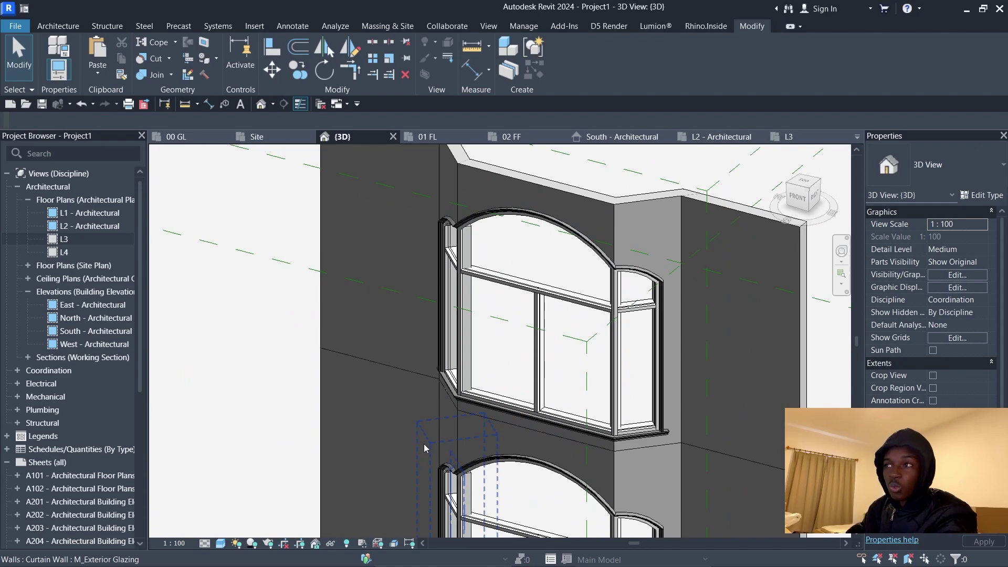
pyautogui.scroll(-2, 453, 415)
pyautogui.scroll(2, 453, 411)
pyautogui.keyDown('shift'); pyautogui.moveTo(345, 462); pyautogui.dragTo(473, 284, button='middle'); pyautogui.keyUp('shift')
pyautogui.scroll(-2, 472, 283)
pyautogui.keyDown('shift'); pyautogui.moveTo(493, 362); pyautogui.dragTo(514, 407, button='middle'); pyautogui.keyUp('shift')
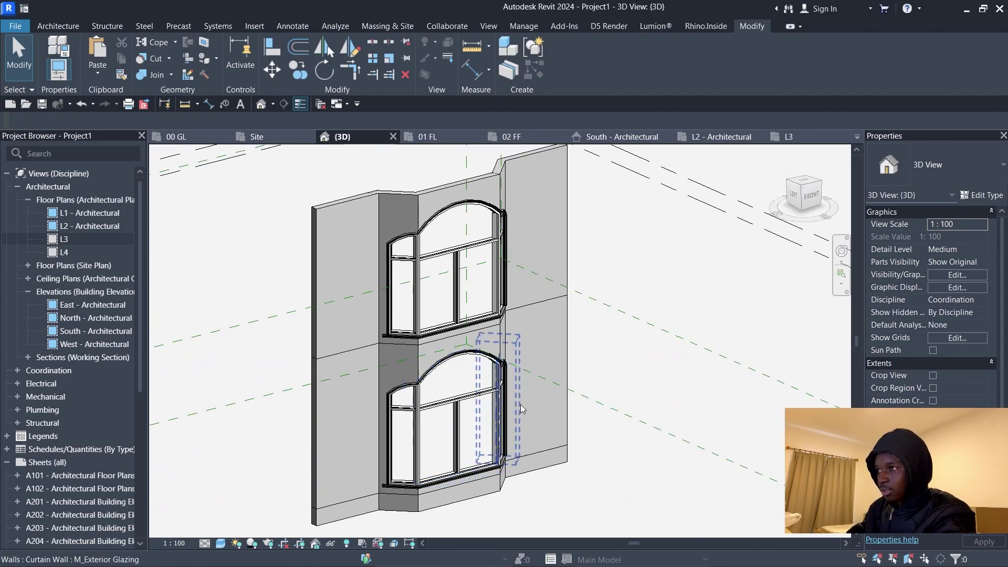
pyautogui.keyDown('shift'); pyautogui.moveTo(575, 472); pyautogui.dragTo(570, 493, button='middle'); pyautogui.keyUp('shift')
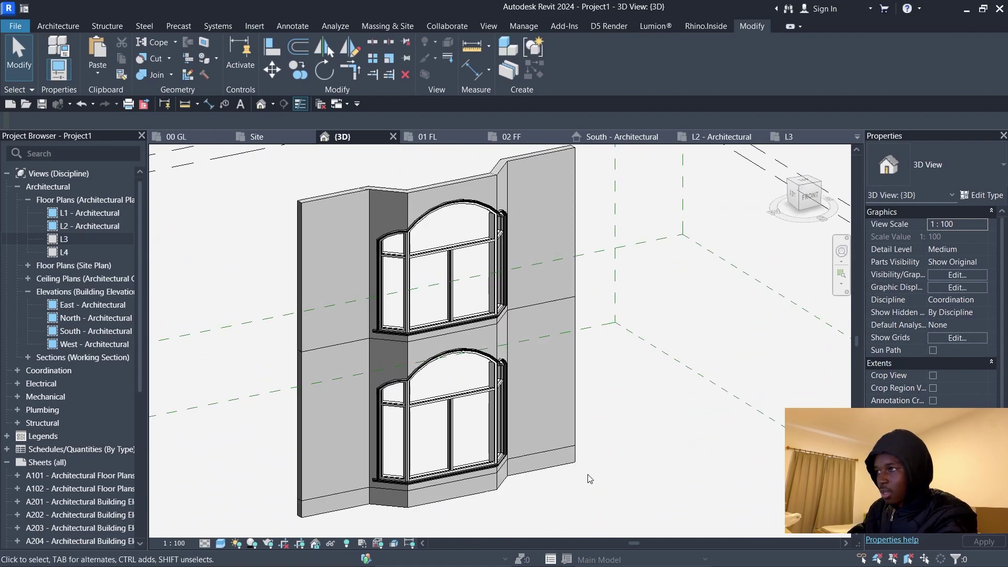
pyautogui.click(800, 188)
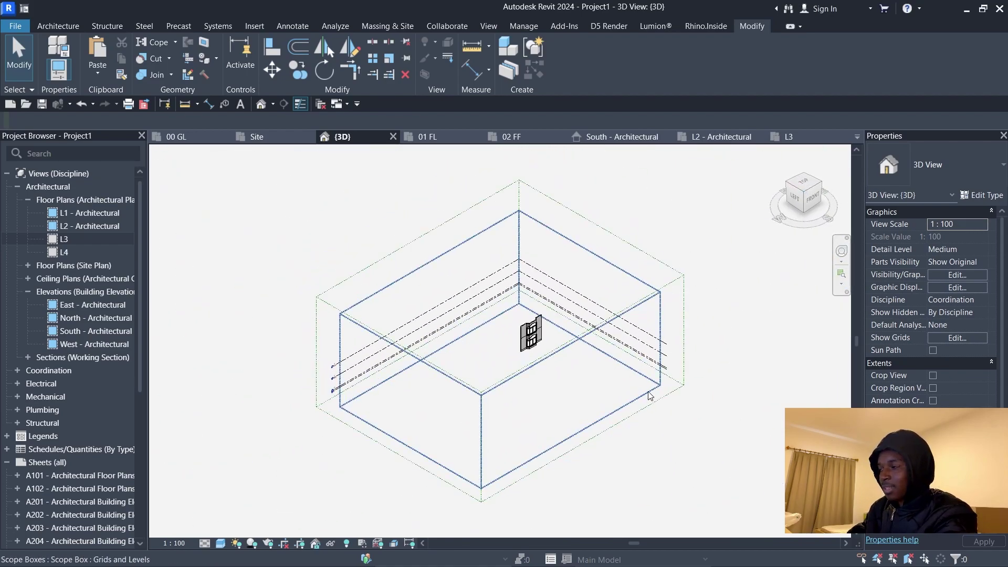